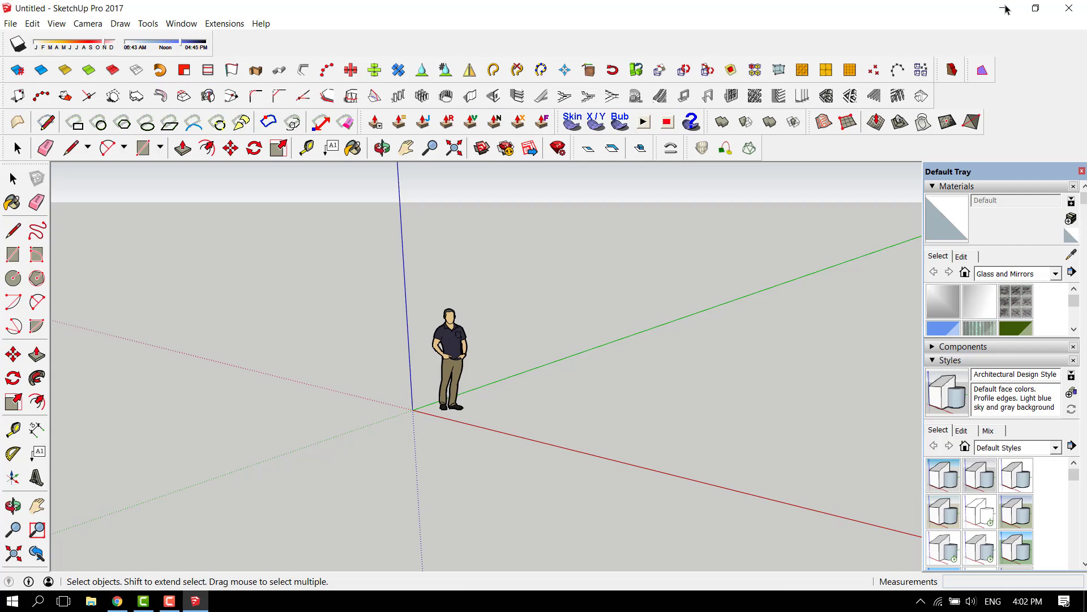
- Open the tutorial1 folder on the desktop and view its Hajj Terminal reference images through to 11_Hajj_Terminal
left_click(1004, 8)
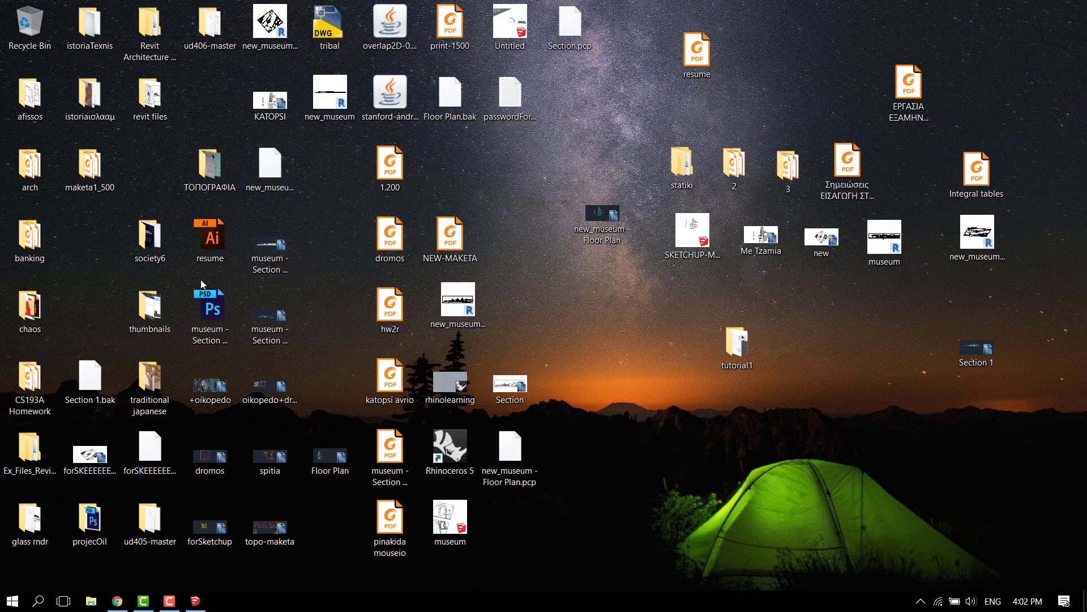
double_click(736, 342)
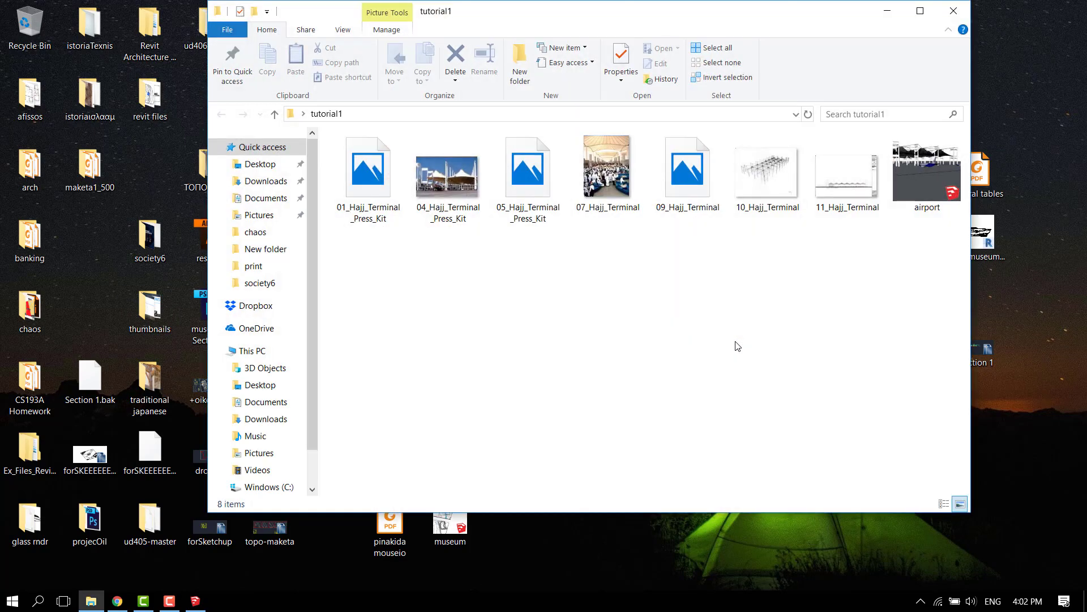
double_click(389, 186)
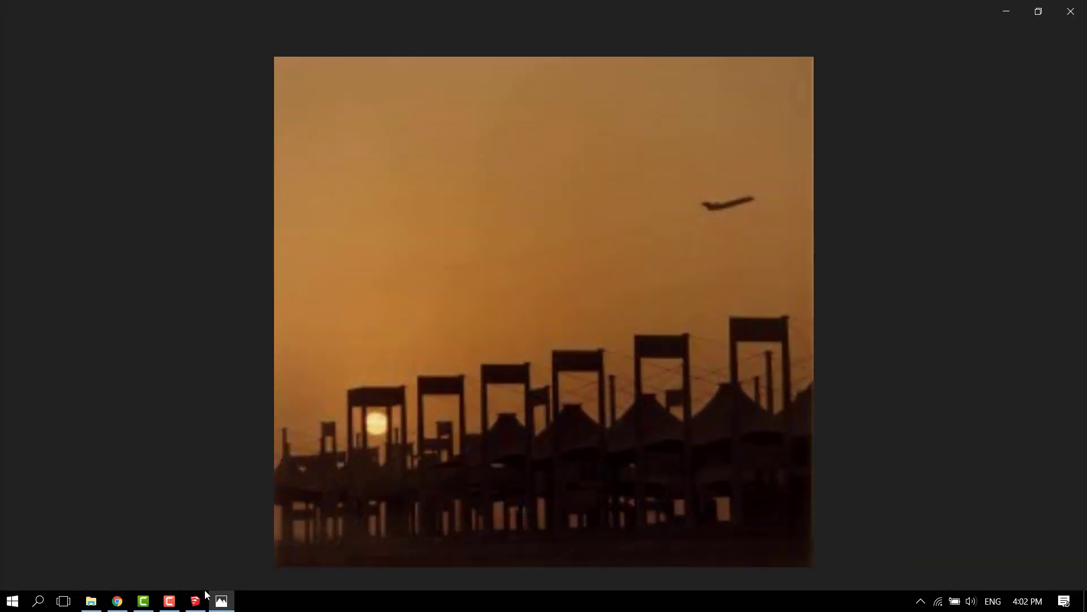
left_click(1048, 328)
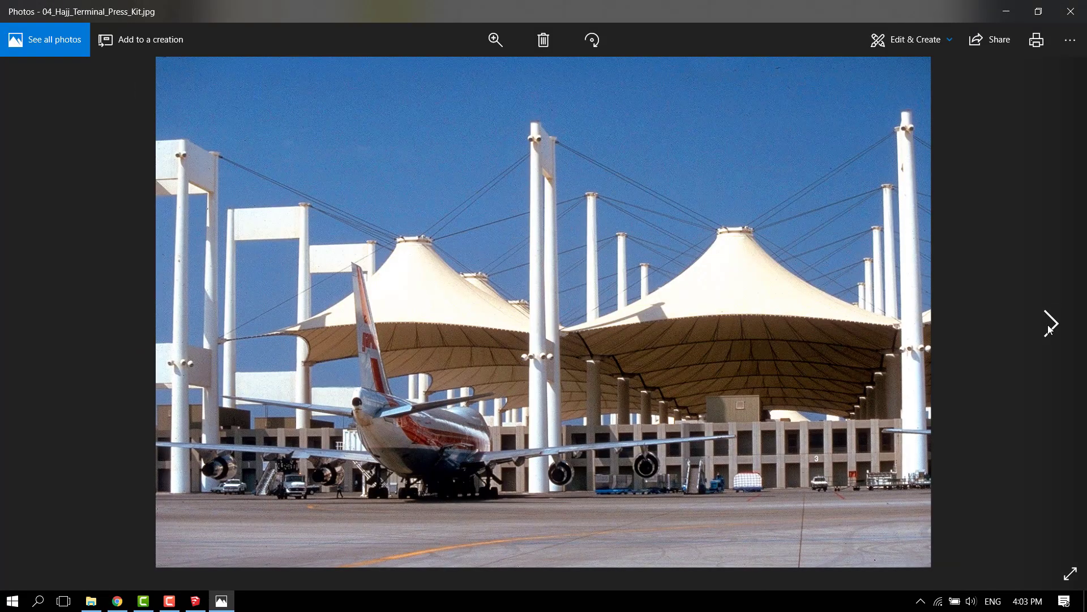
left_click(1048, 328)
left_click(1048, 328)
left_click(1048, 328)
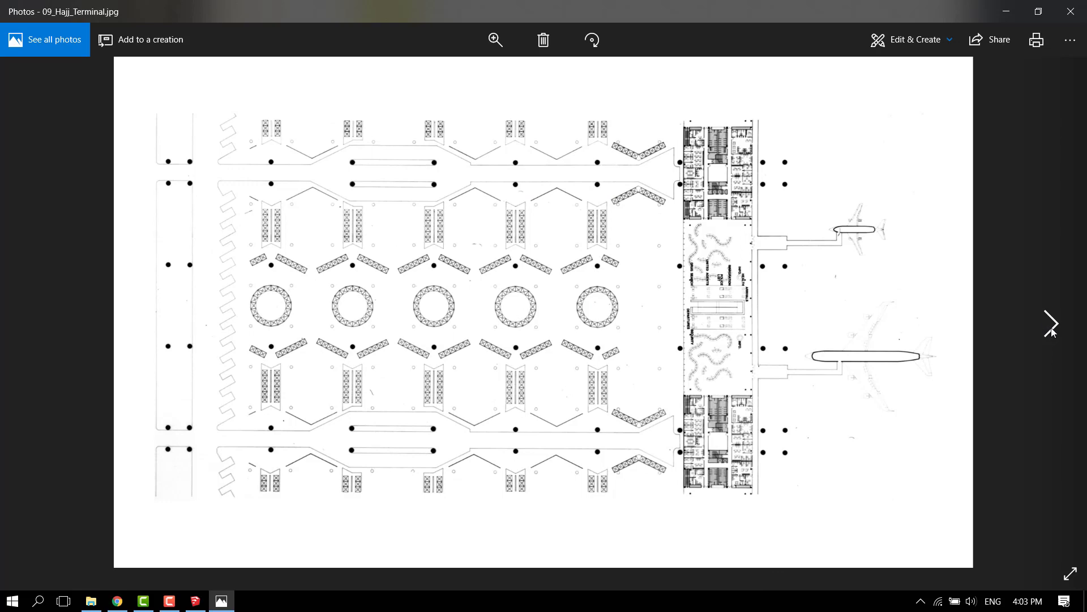
left_click(1051, 327)
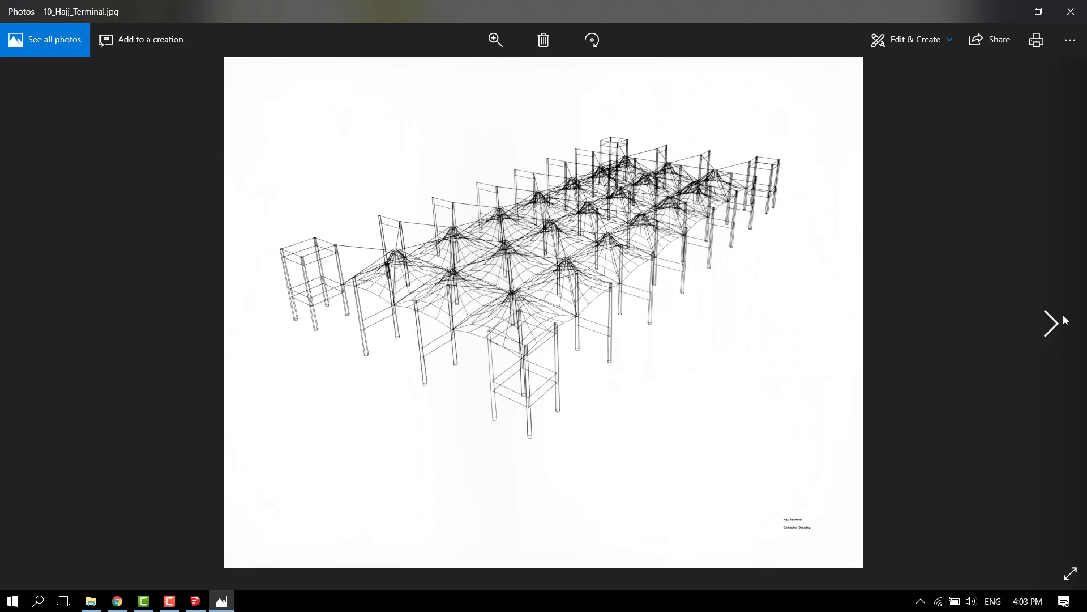
left_click(1051, 327)
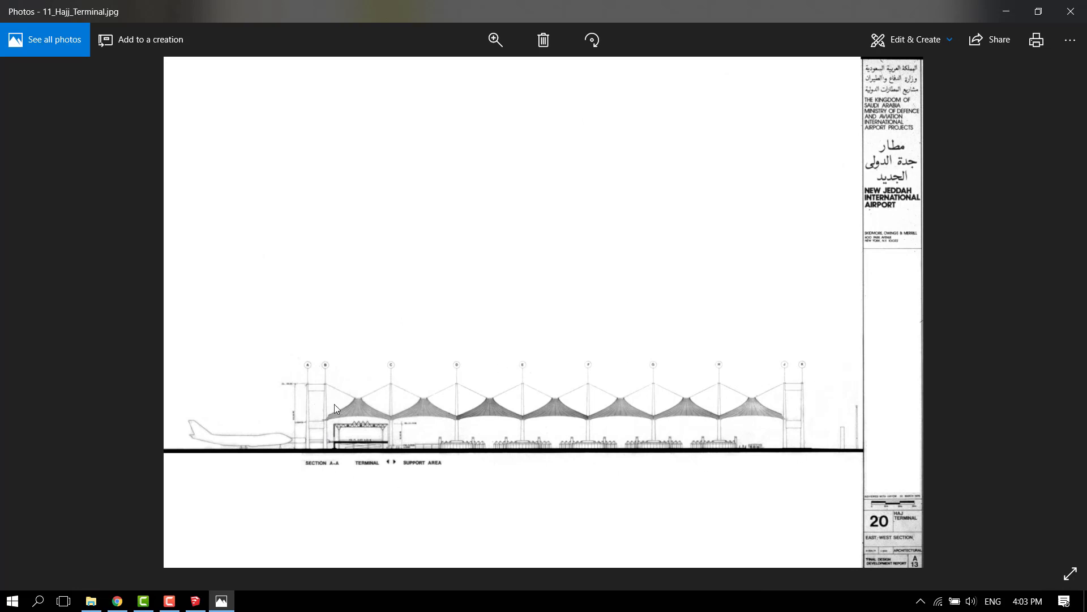
- Enlarge the 11_Hajj_Terminal section drawing and examine its columns, tent canopies and height dimensions
left_click(495, 39)
left_click_drag(436, 75, 457, 79)
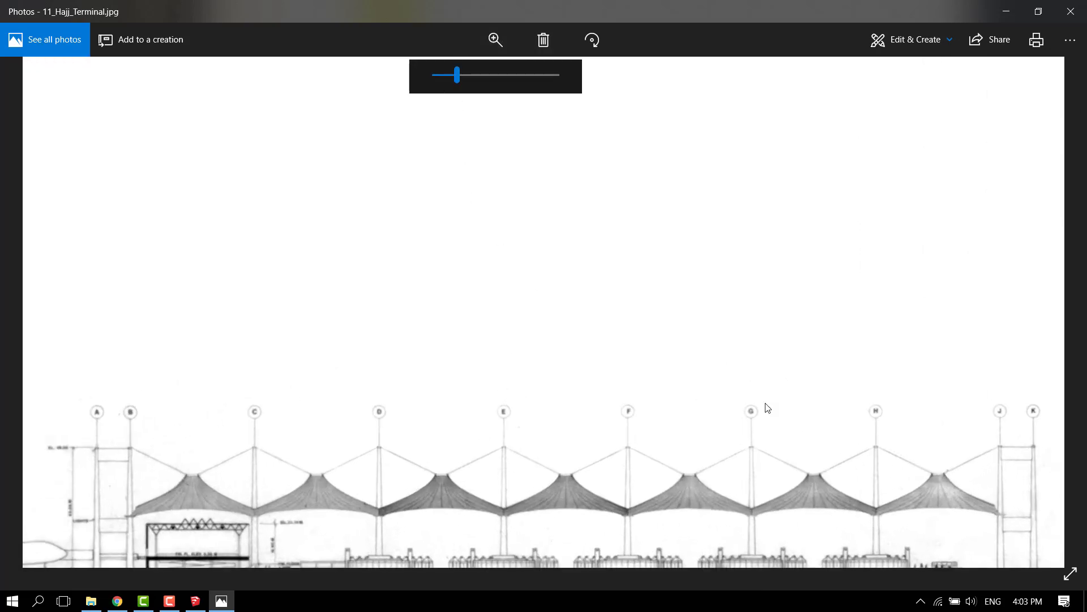
mouse_move(333, 432)
left_mouse_down()
mouse_move(487, 286)
mouse_move(536, 287)
left_mouse_up()
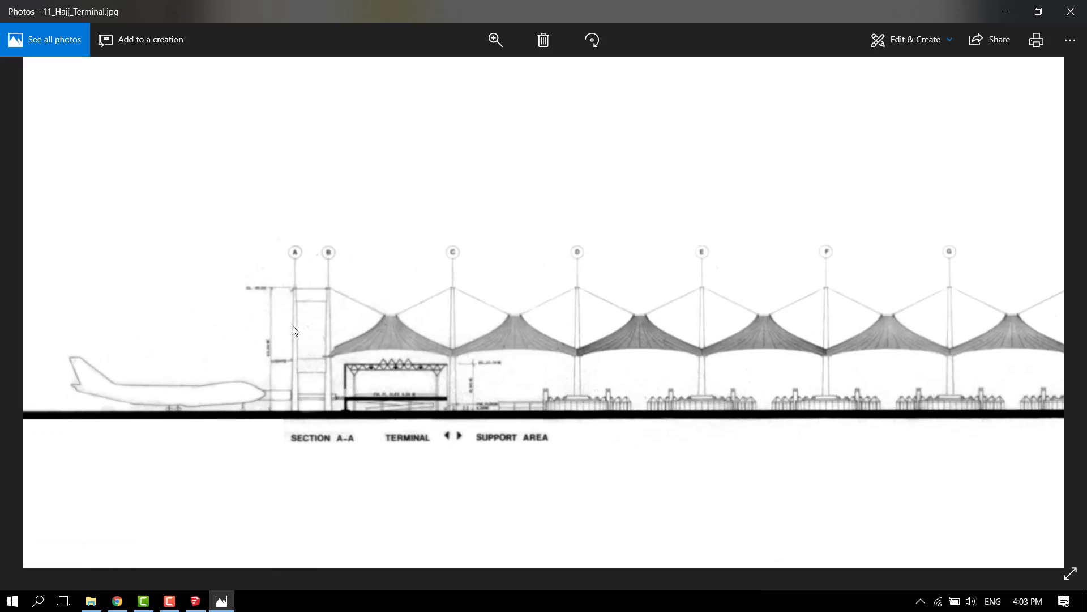
mouse_move(449, 385)
left_mouse_down()
mouse_move(372, 364)
mouse_move(373, 392)
mouse_move(320, 389)
left_mouse_up()
mouse_move(195, 330)
left_mouse_down()
mouse_move(249, 332)
mouse_move(272, 354)
left_mouse_up()
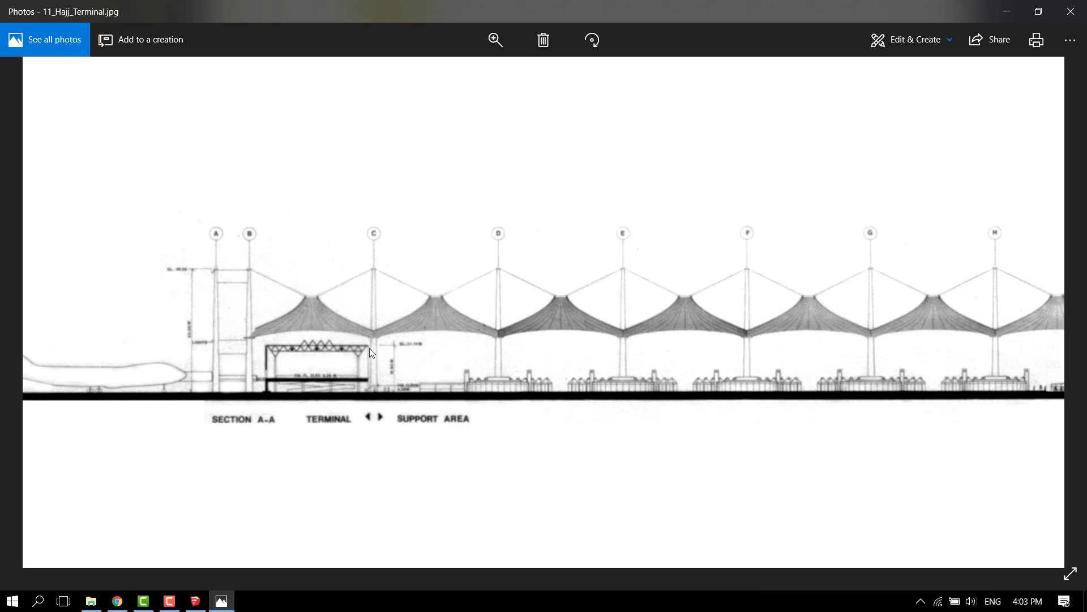
- Switch back to SketchUp and draw a circle with a 1.5 m radius on the ground near the origin
left_click(999, 9)
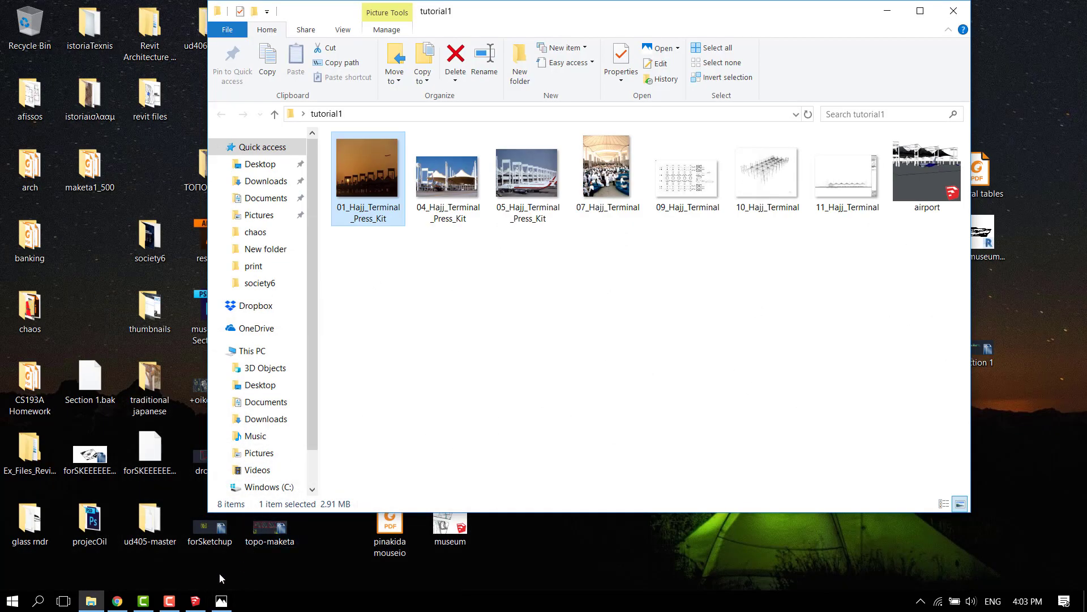
left_click(195, 601)
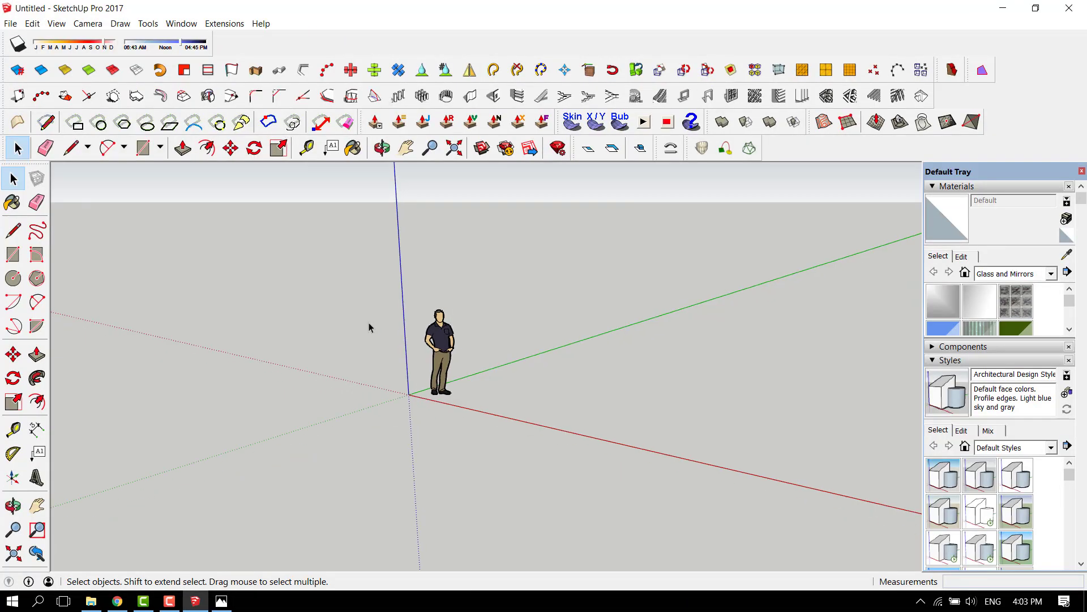
scroll(159, 345, "down", 5)
middle_click_drag(292, 378, 330, 405)
scroll(291, 352, "down", 1)
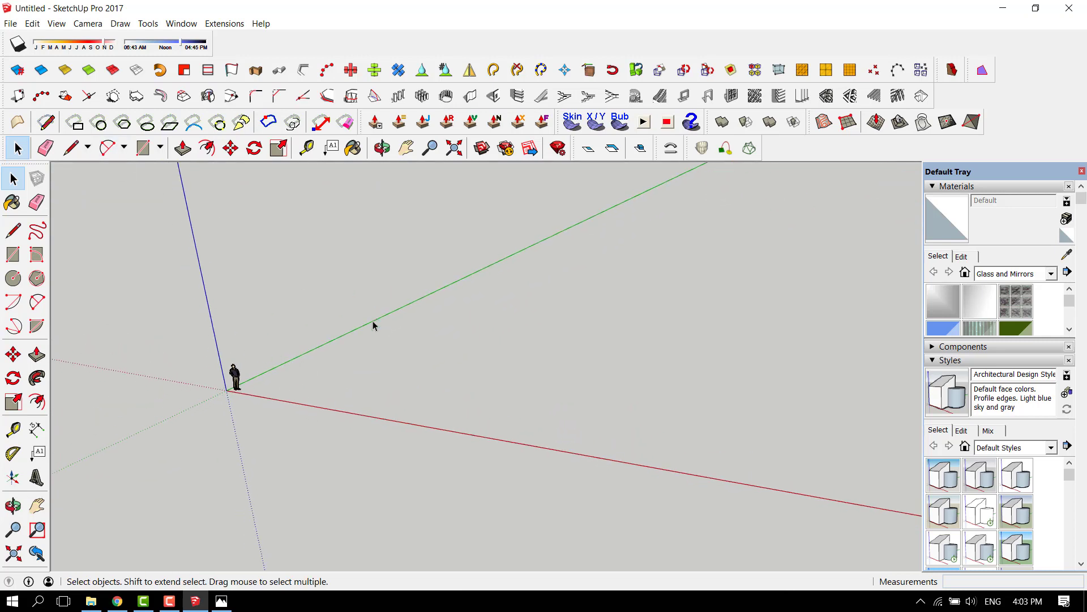
key("c")
left_click(347, 390)
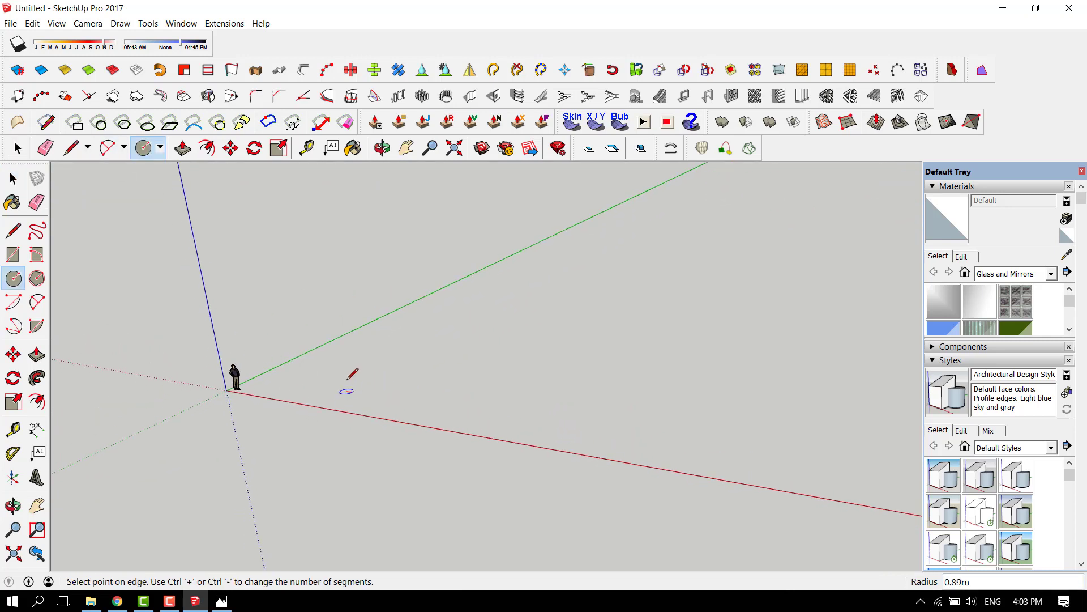
scroll(337, 380, "up", 1)
scroll(337, 380, "up", 2)
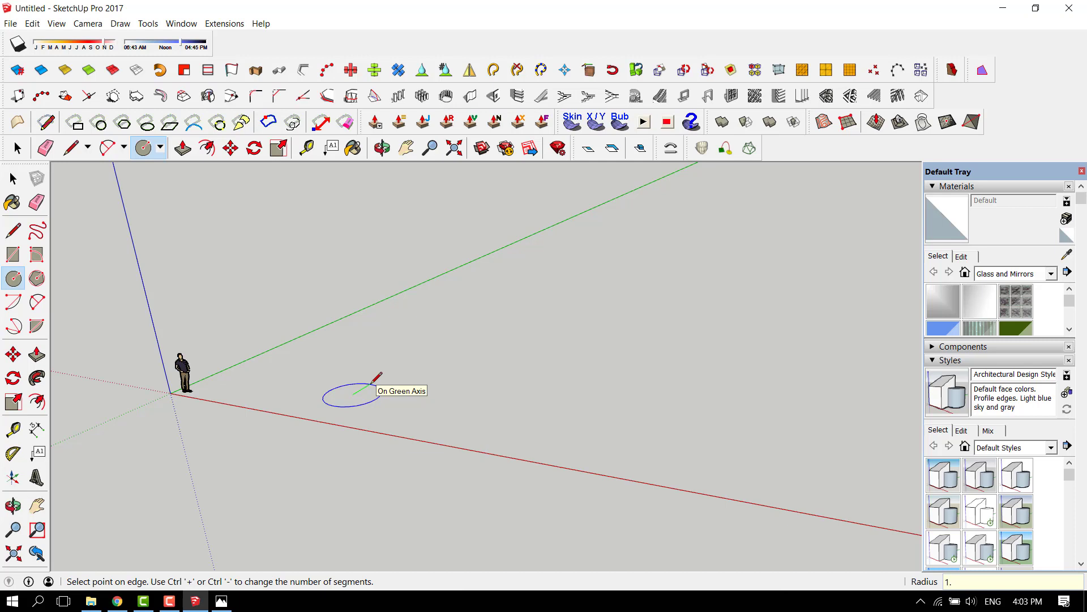
type("1.5")
key("Return")
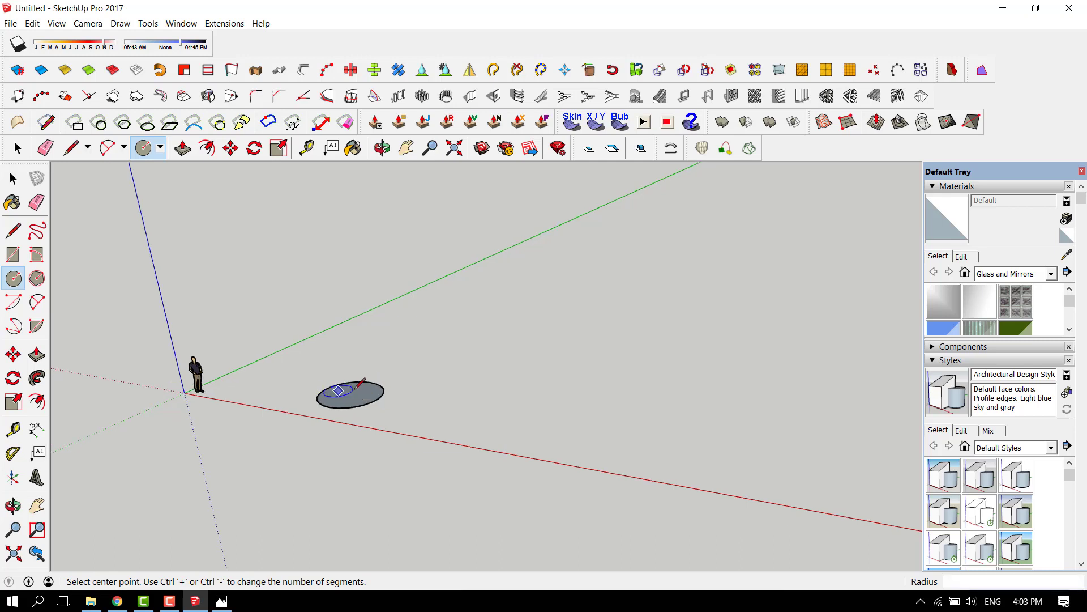
- Push/Pull the circle upward 50 m into a cylindrical column
key("p")
left_click(355, 402)
scroll(407, 442, "down", 8)
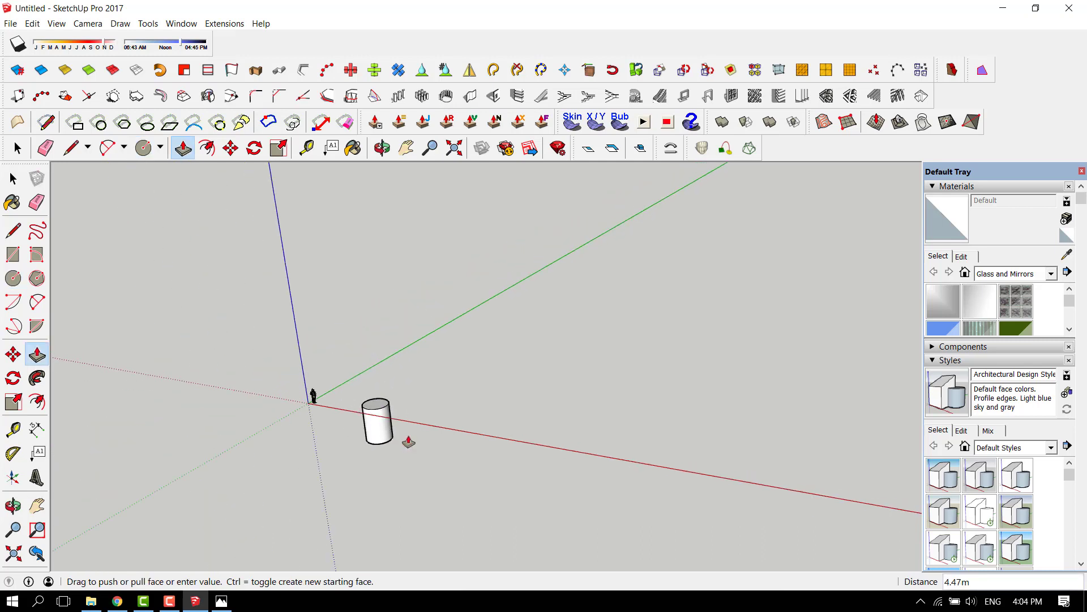
scroll(407, 351, "up", 2)
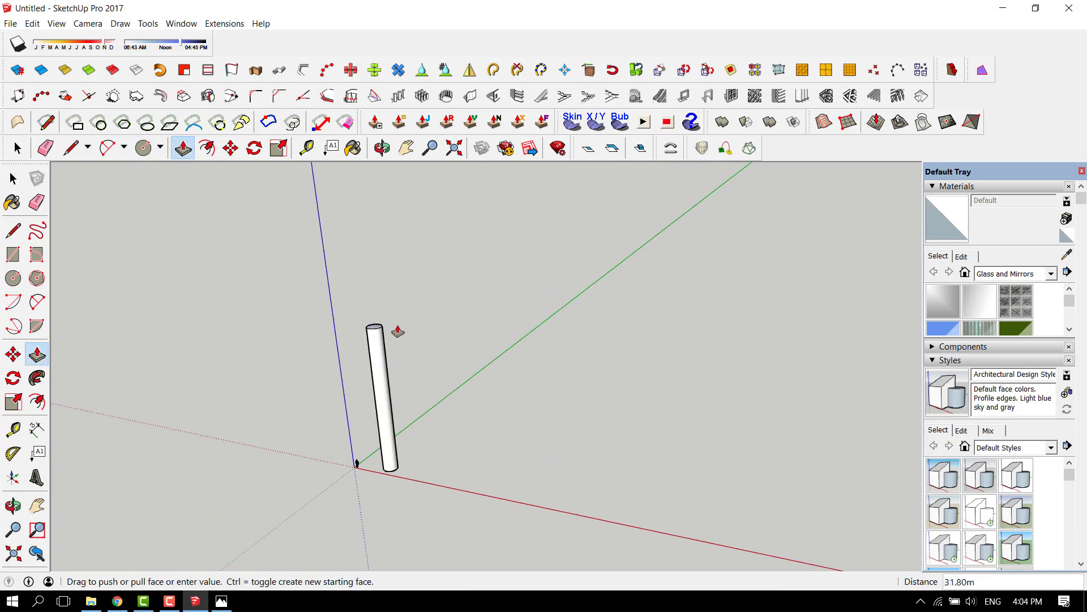
type("50")
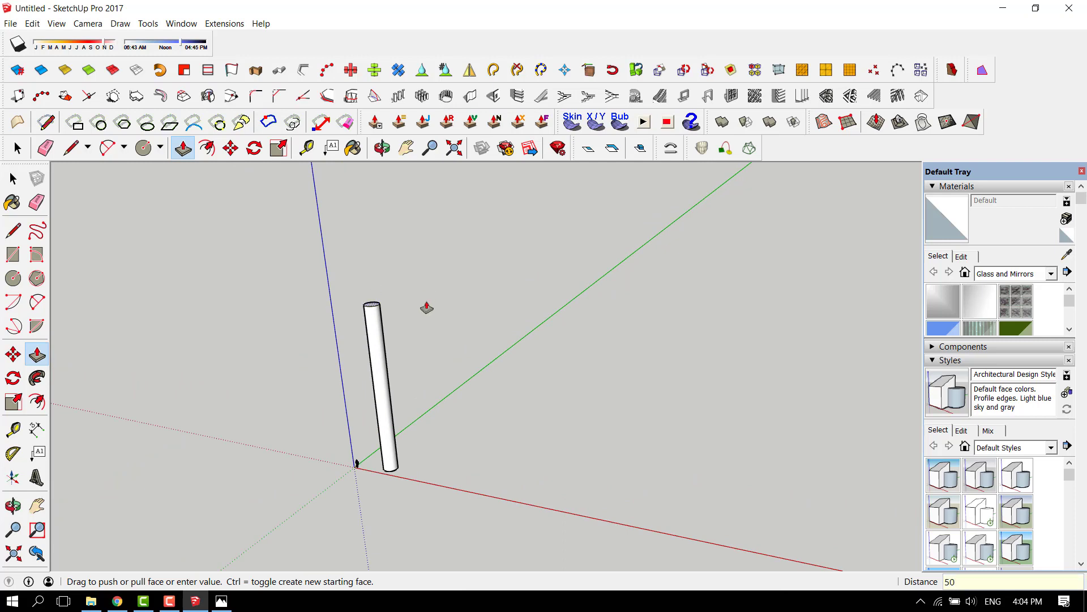
key("Return")
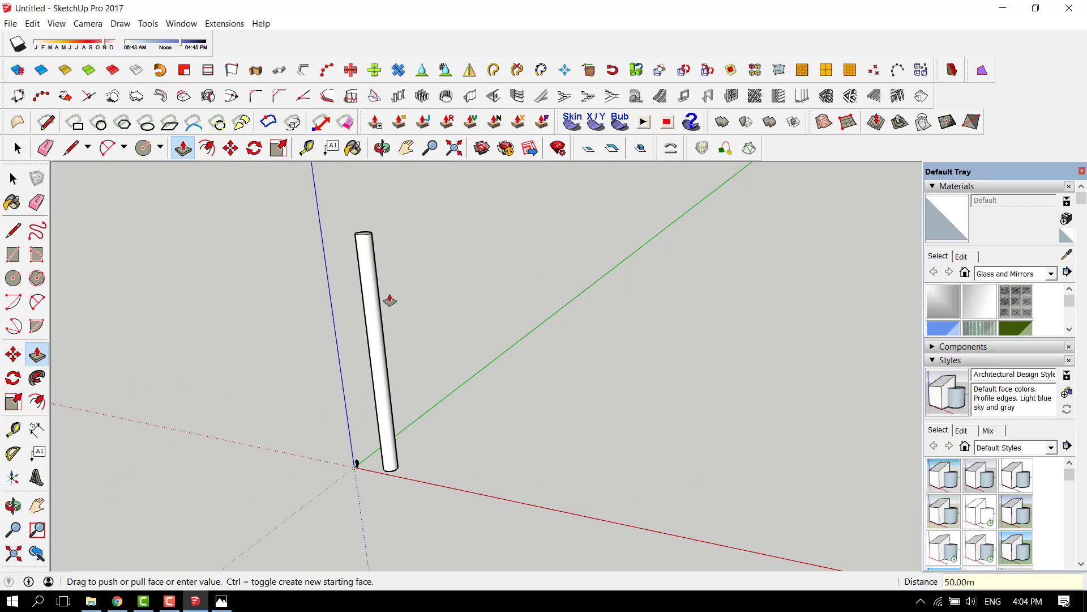
- Scale the column's top face uniformly about its center to 0.50 so the column tapers
middle_click_drag(389, 287, 478, 189)
key("p")
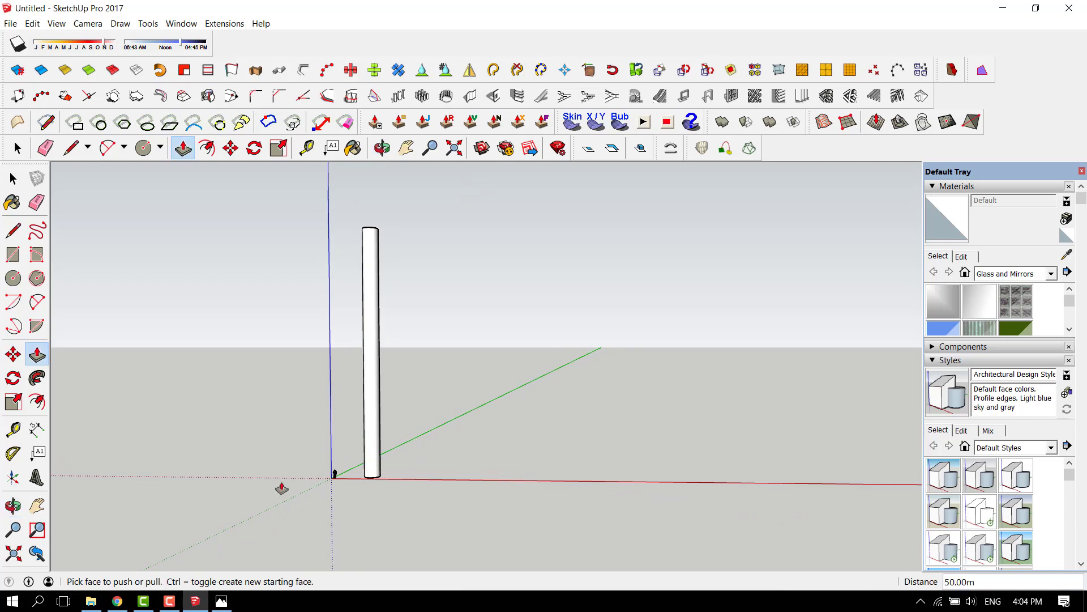
middle_click_drag(401, 199, 382, 312)
scroll(383, 321, "up", 5)
left_click(382, 321)
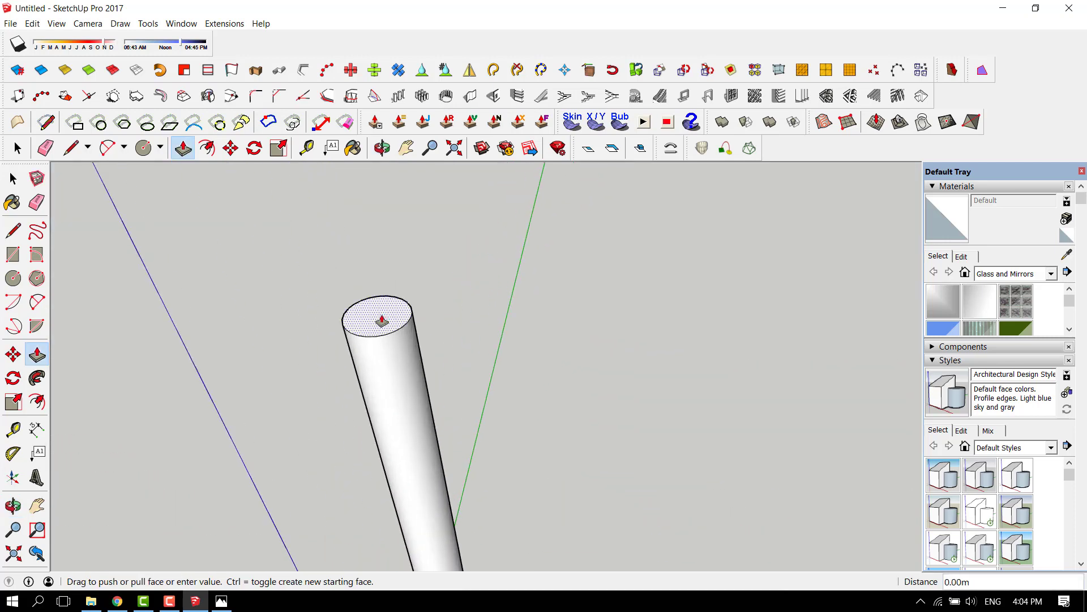
left_click(383, 321)
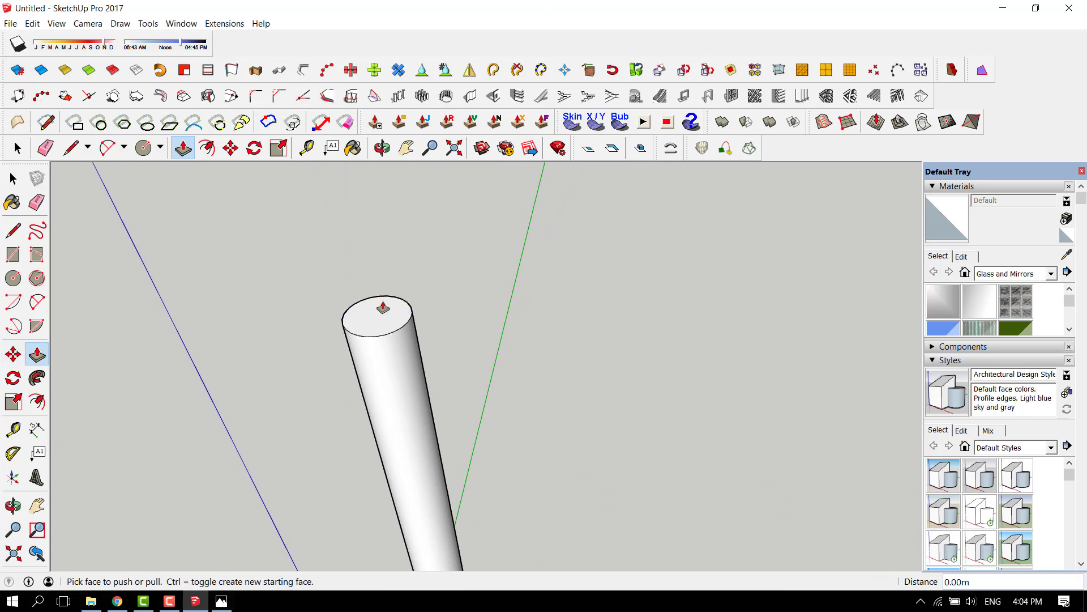
key("s")
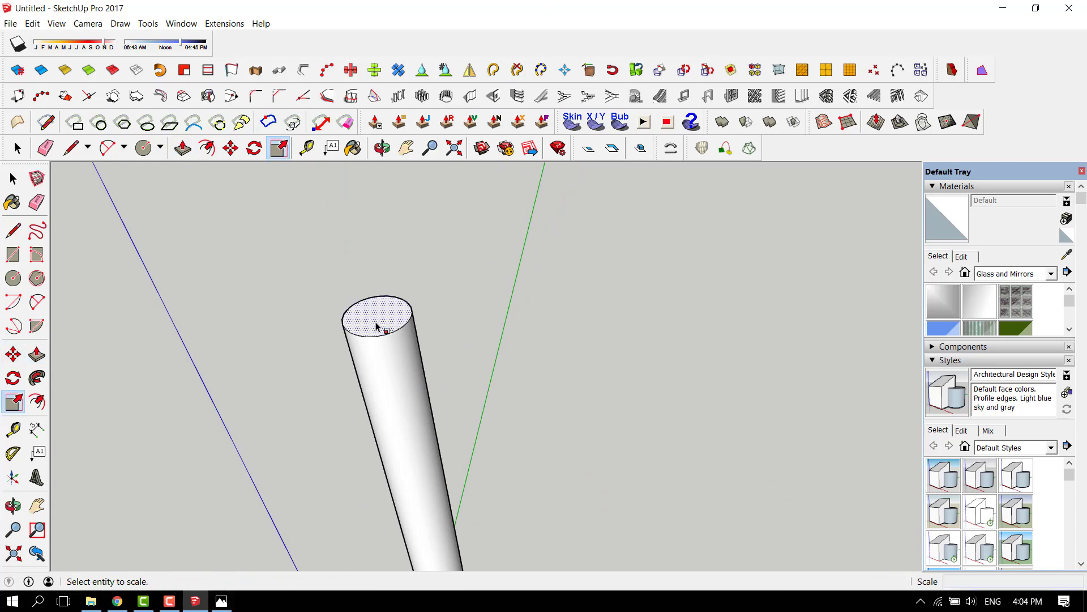
left_click(377, 327)
scroll(380, 325, "up", 2)
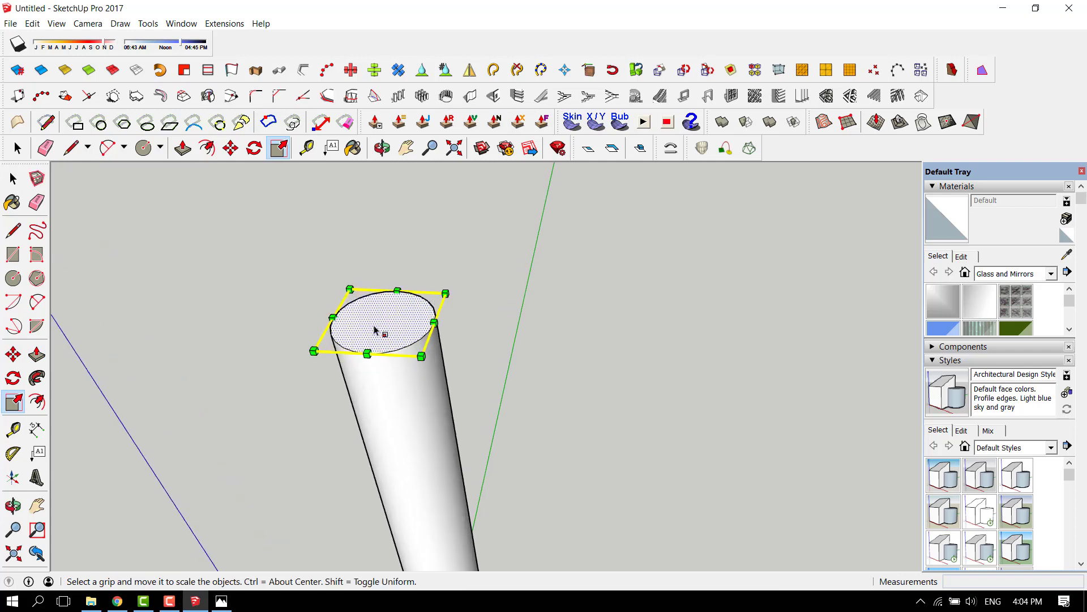
scroll(396, 334, "up", 1)
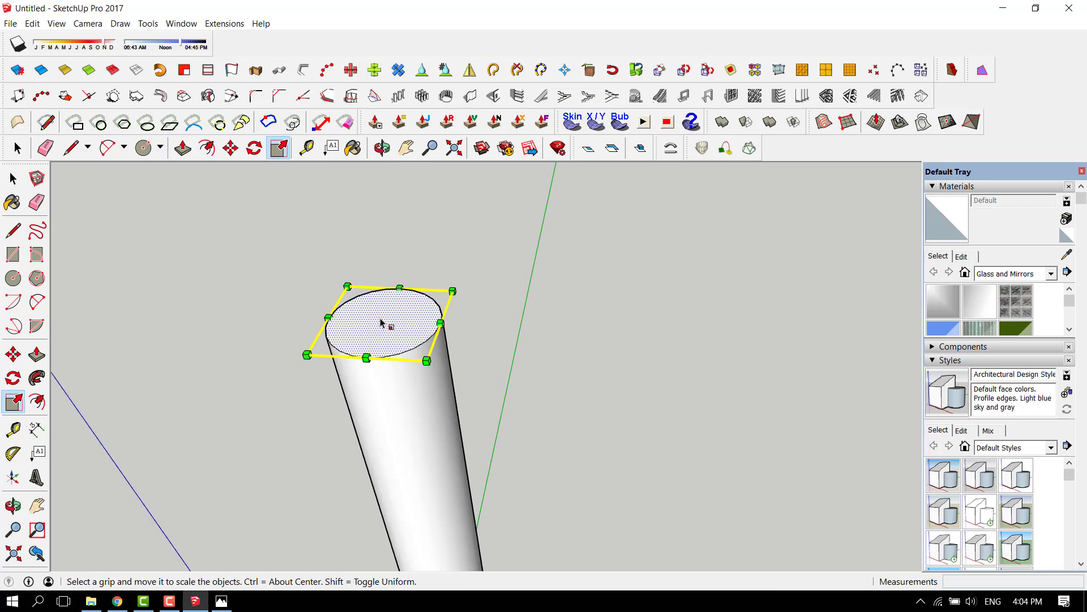
left_click(453, 291)
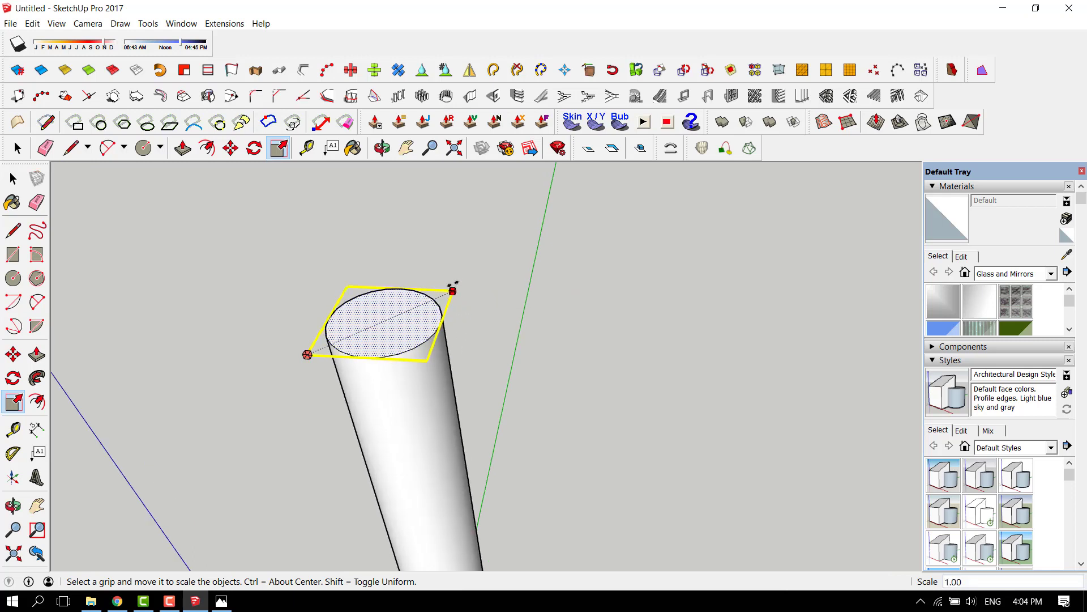
key("ctrl")
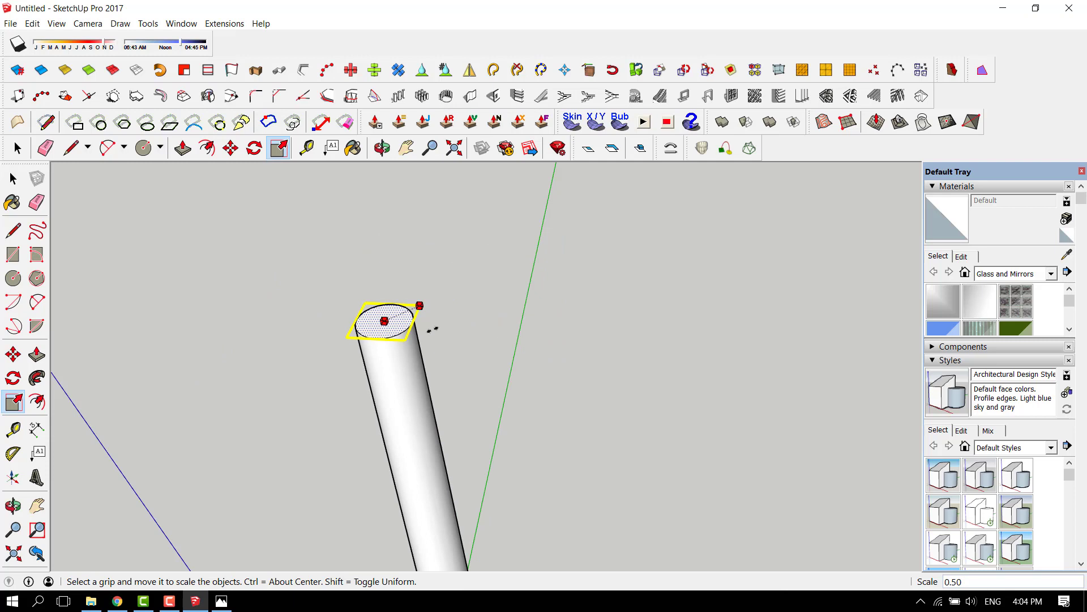
left_click(433, 328)
- Select all of the tapered column's connected geometry and make it a group
scroll(388, 274, "down", 5)
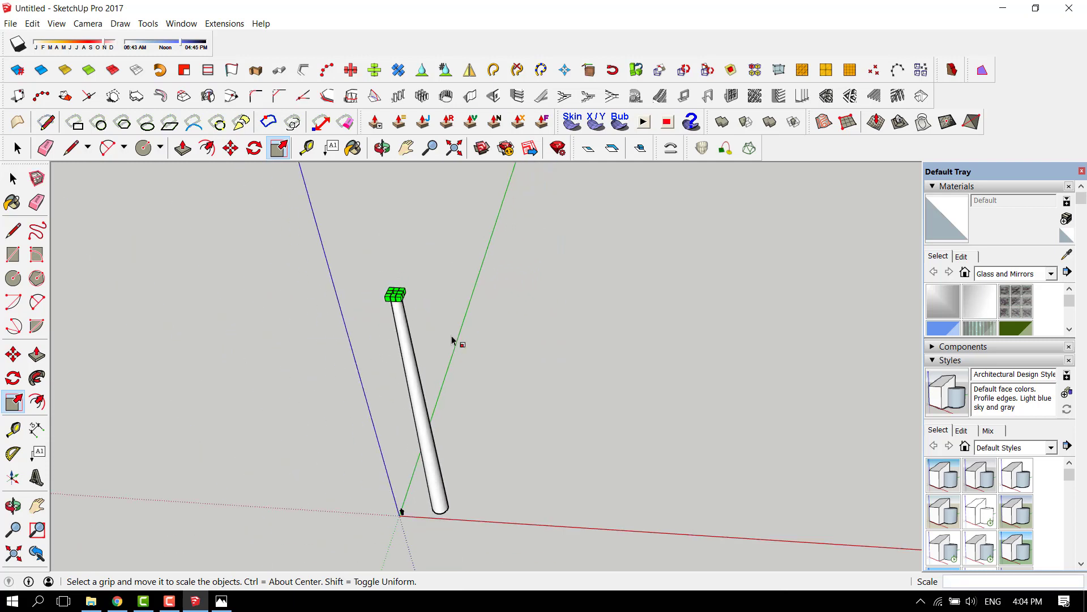
scroll(412, 306, "up", 3)
scroll(412, 283, "down", 2)
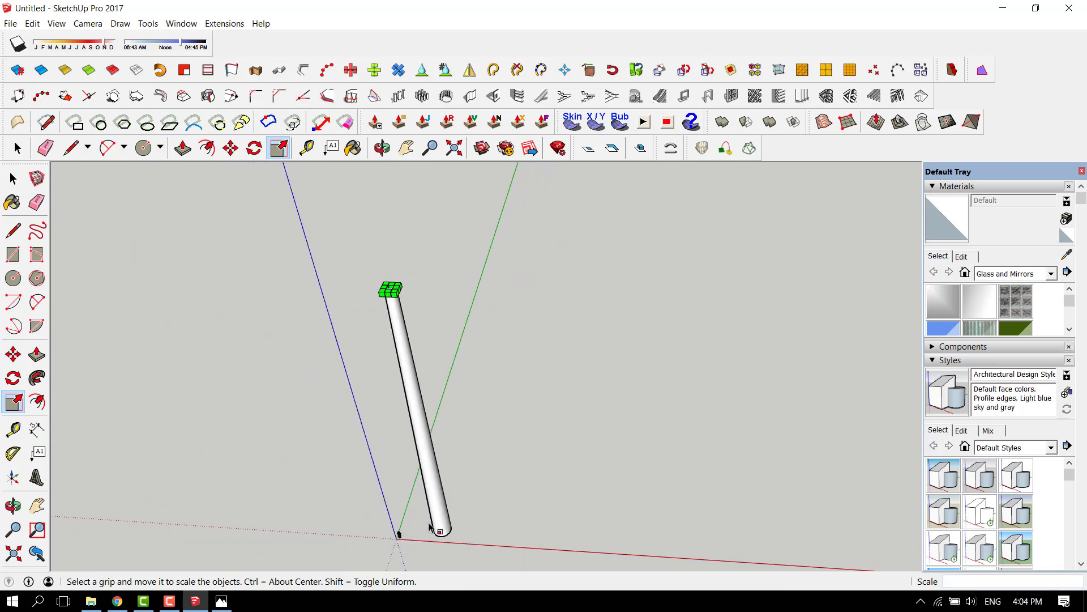
scroll(430, 527, "down", 1)
left_click(17, 148)
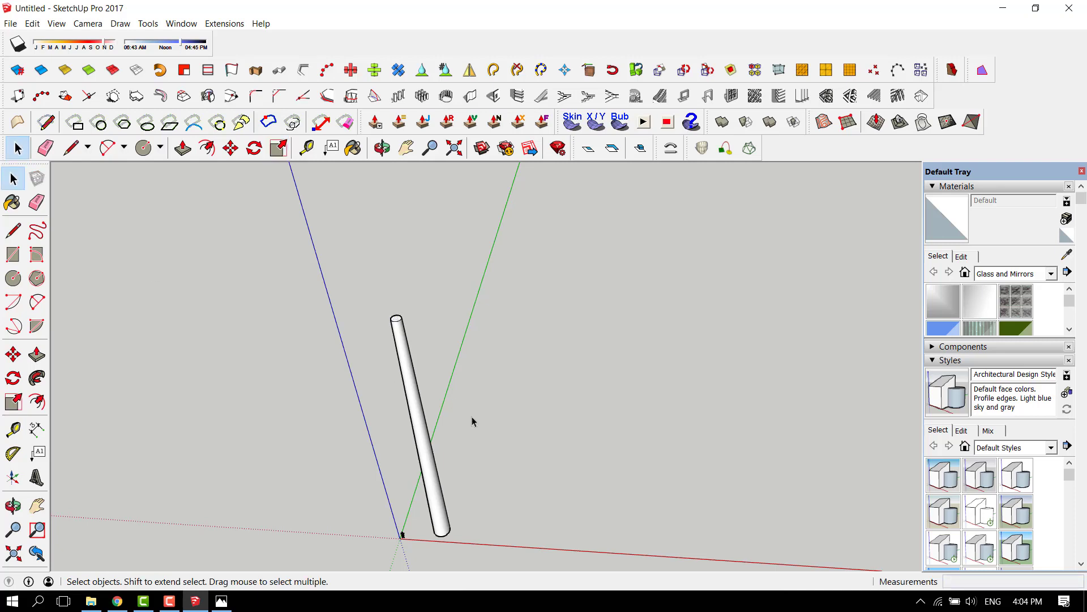
scroll(503, 525, "up", 1)
middle_click_drag(504, 525, 464, 420)
scroll(463, 492, "down", 1)
double_click(394, 406)
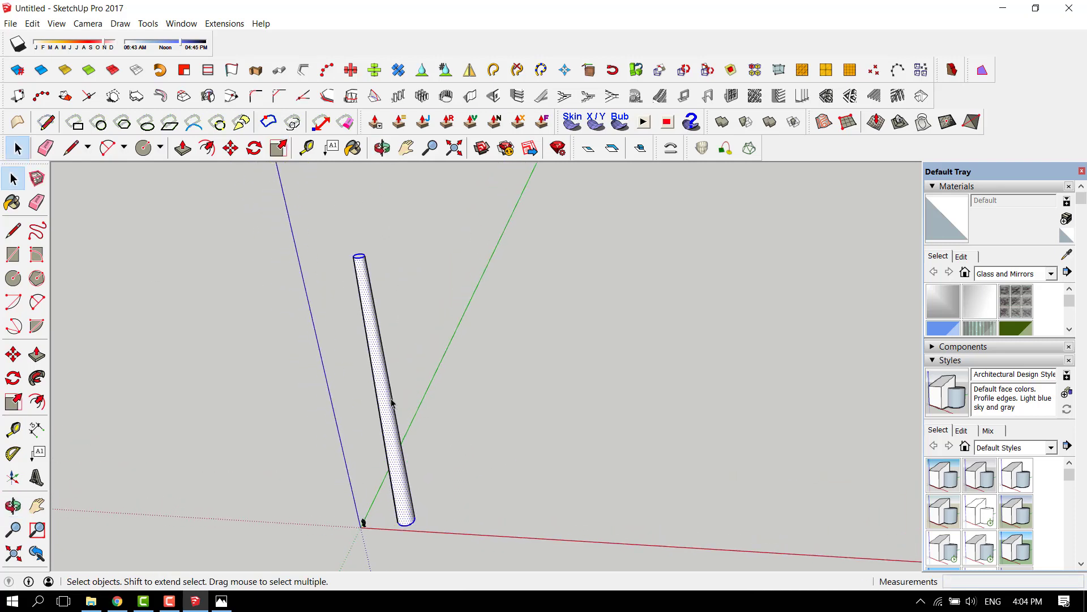
triple_click(392, 403)
right_click(391, 403)
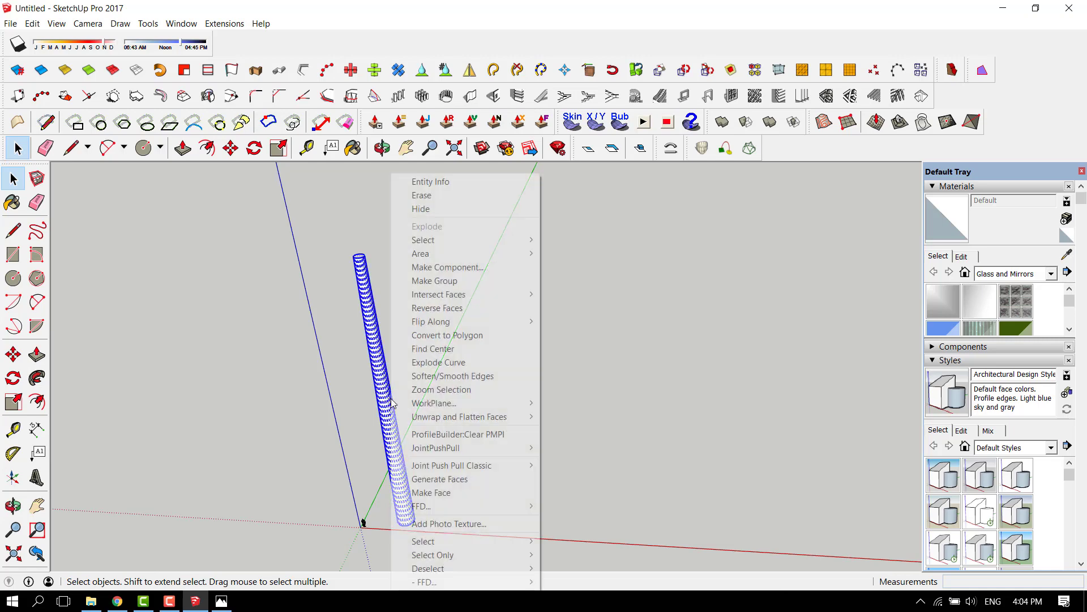
left_click(473, 280)
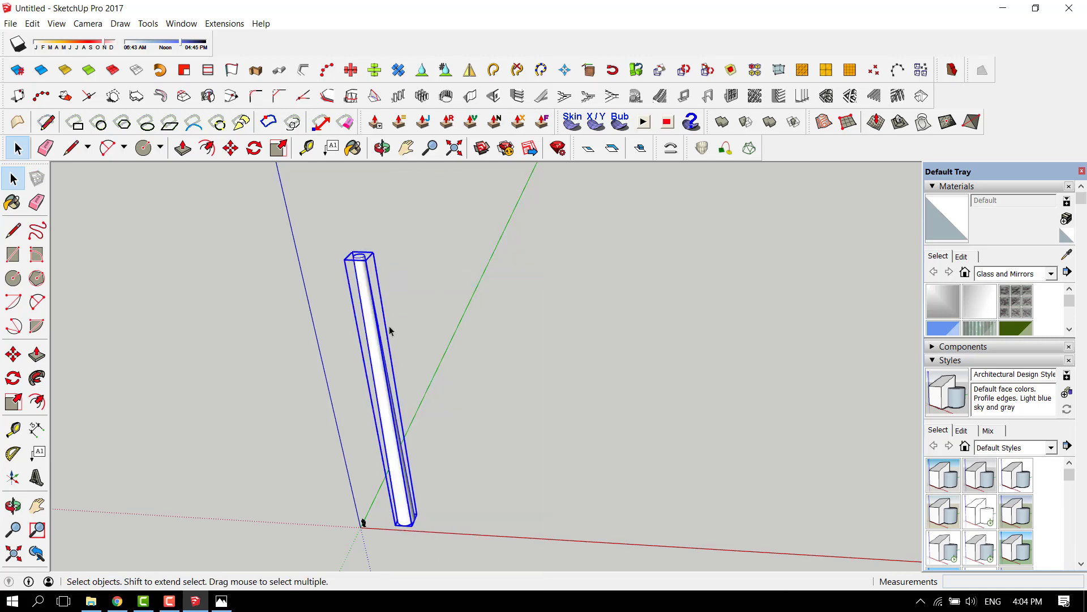
- Copy the tapered column group 15 m along the green axis
scroll(408, 352, "down", 1)
left_click(459, 463)
middle_click_drag(458, 463, 403, 340)
scroll(371, 395, "up", 2)
left_click(382, 386)
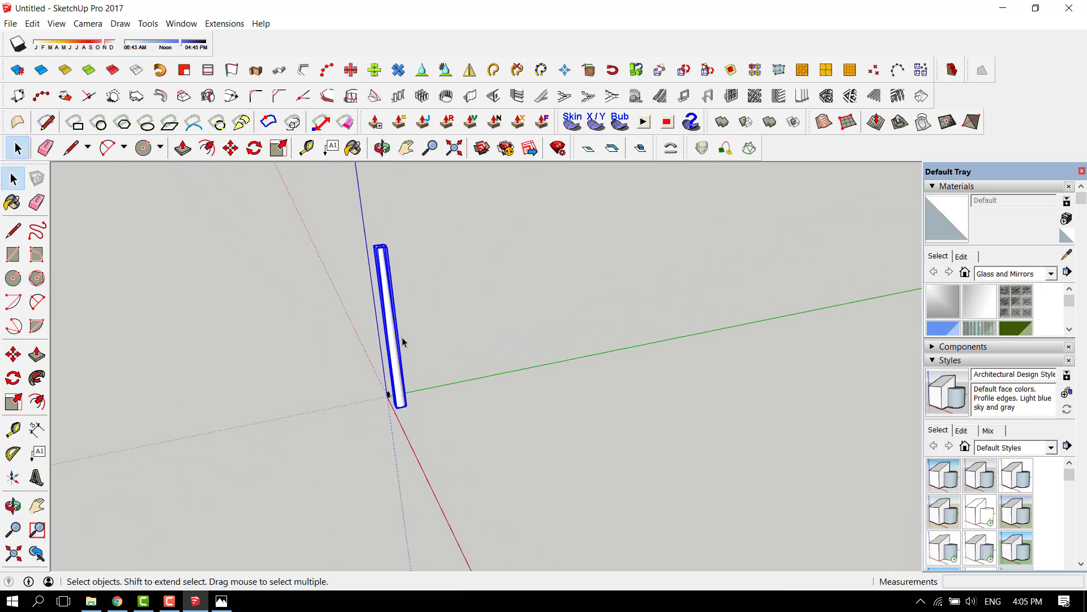
scroll(405, 393, "up", 2)
key("m")
scroll(389, 425, "up", 1)
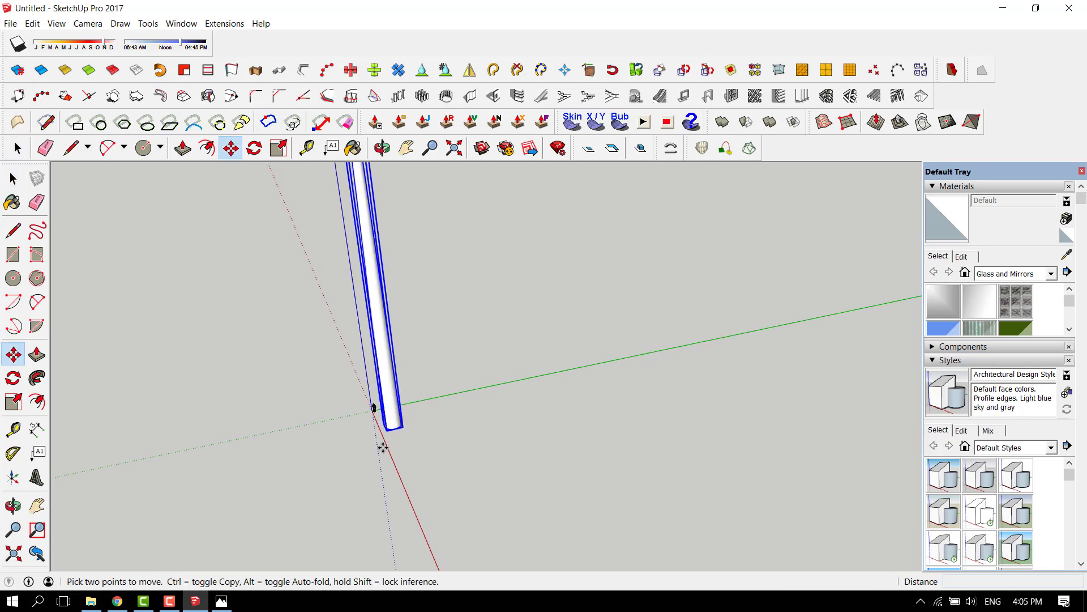
scroll(383, 448, "down", 3)
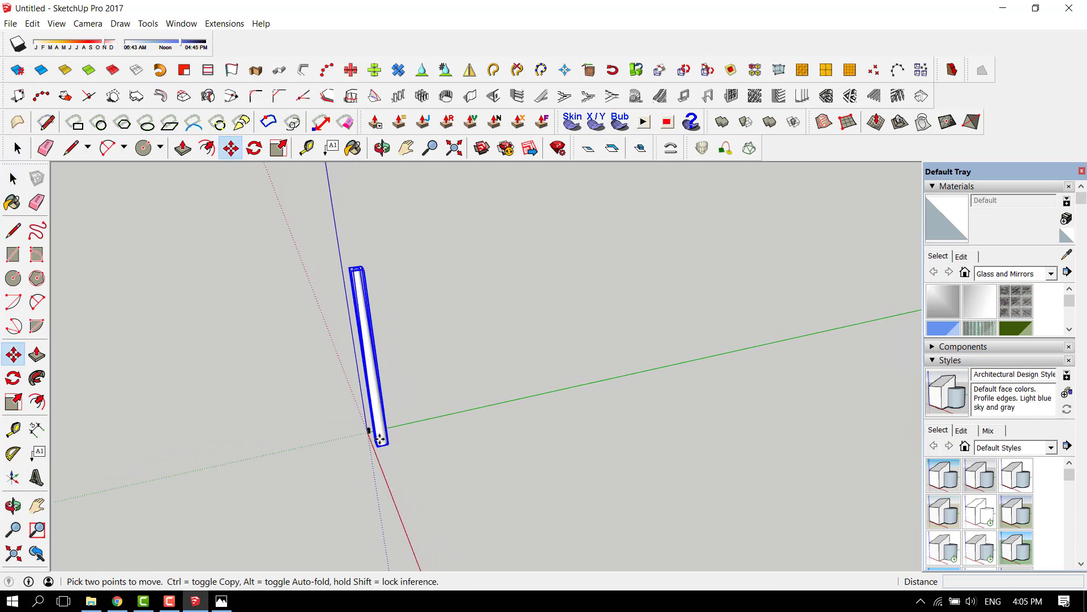
scroll(381, 451, "down", 2)
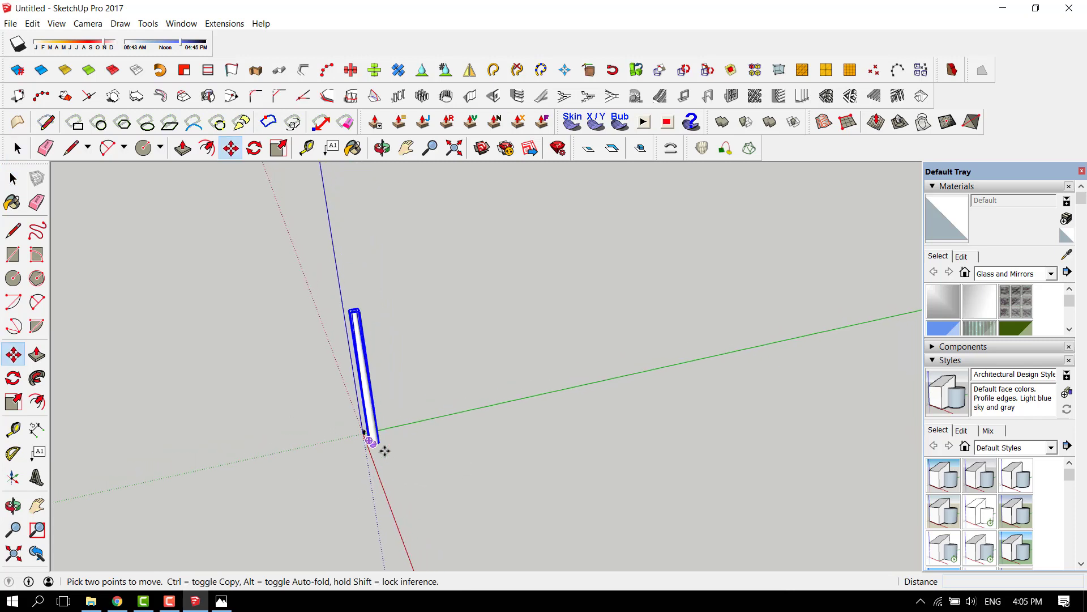
scroll(362, 456, "up", 1)
scroll(381, 444, "up", 1)
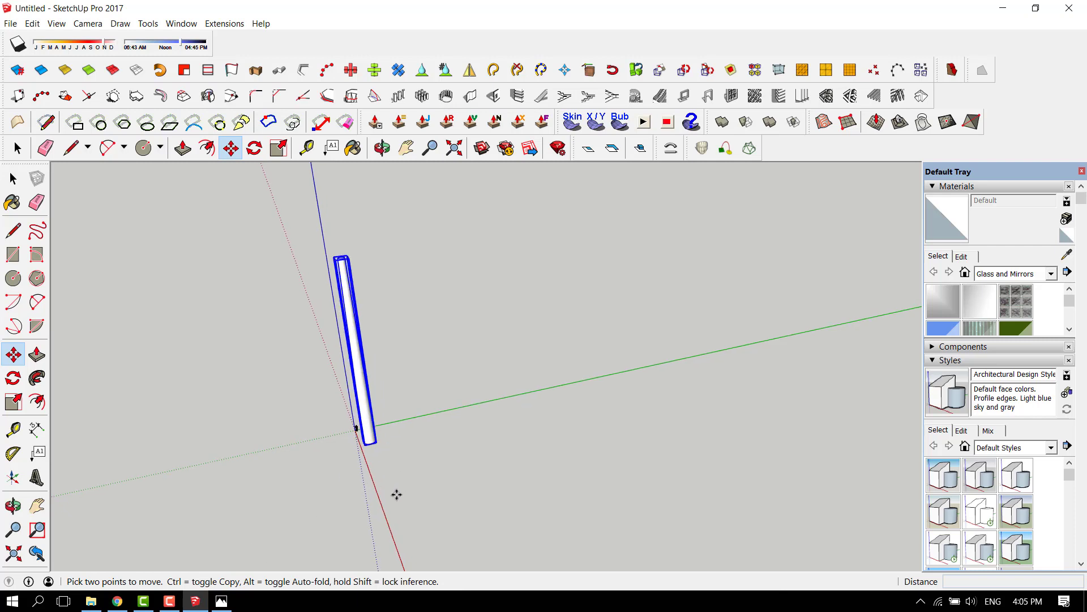
left_click(396, 494)
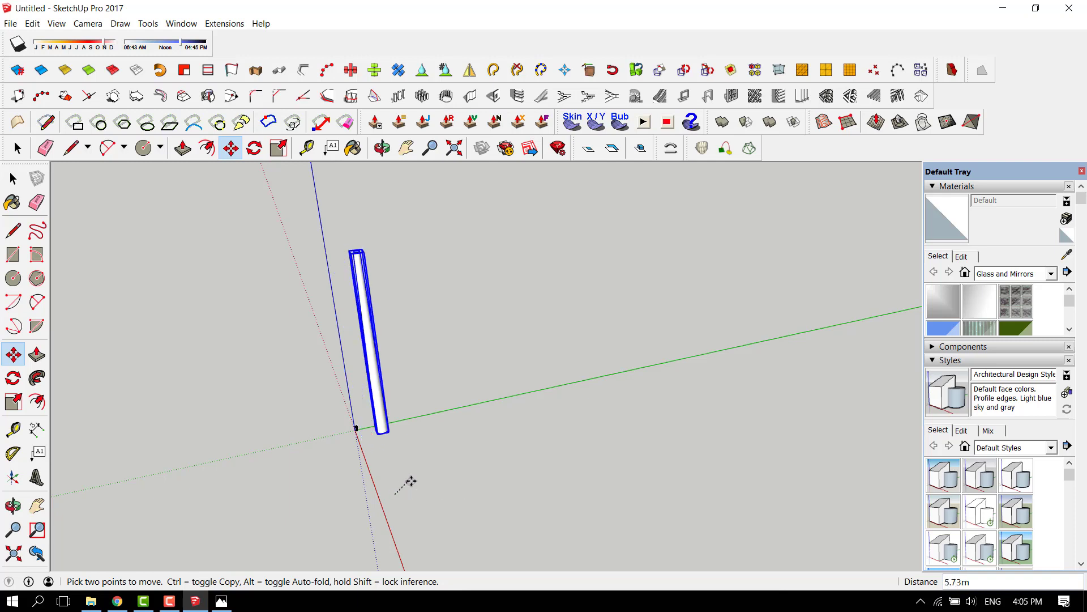
left_click(405, 481)
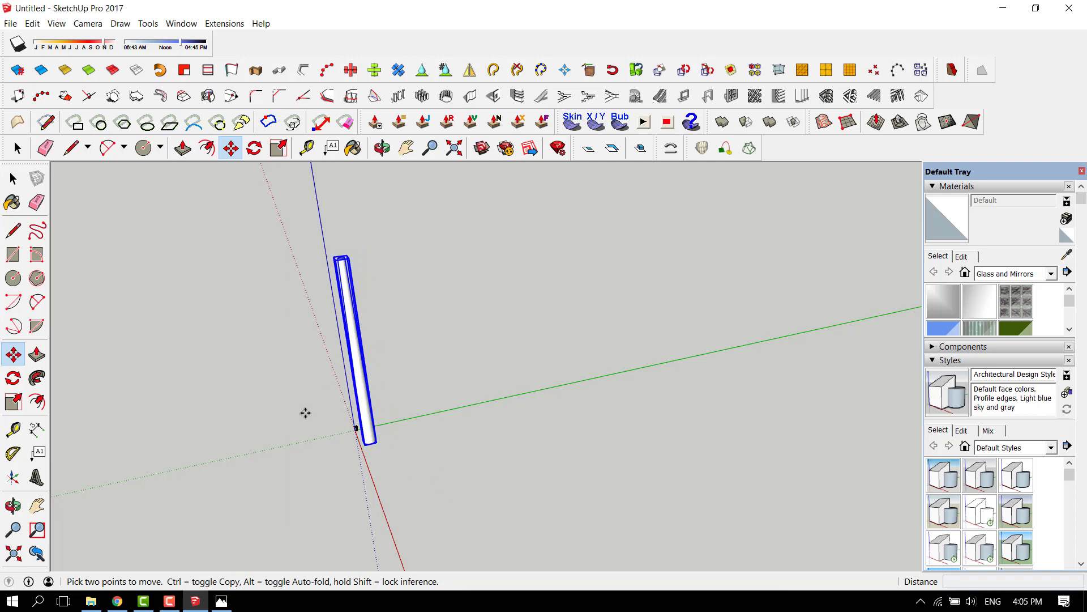
left_click(397, 493)
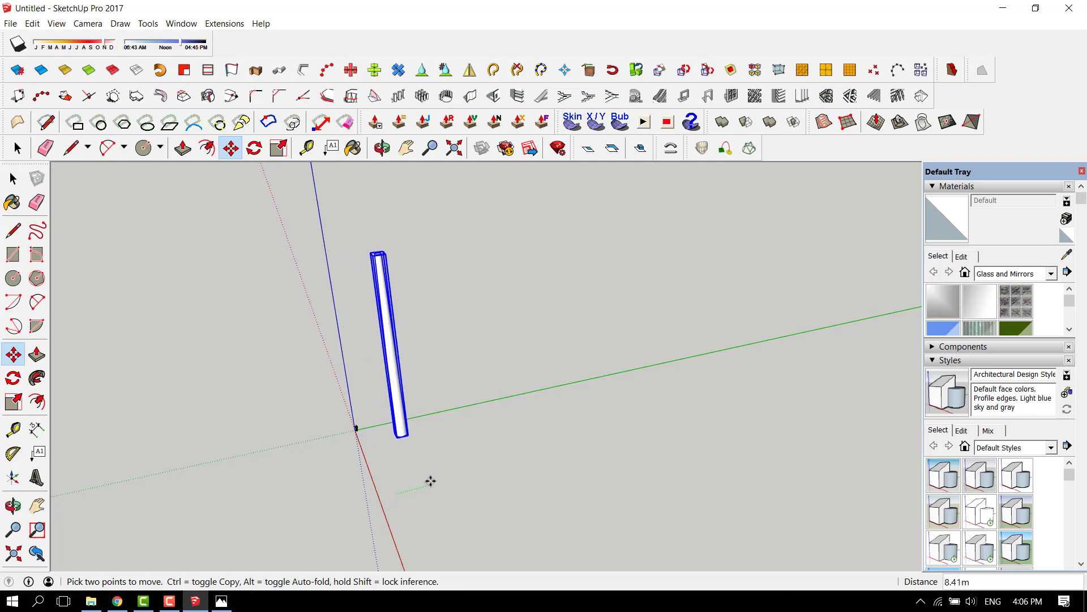
key("ctrl")
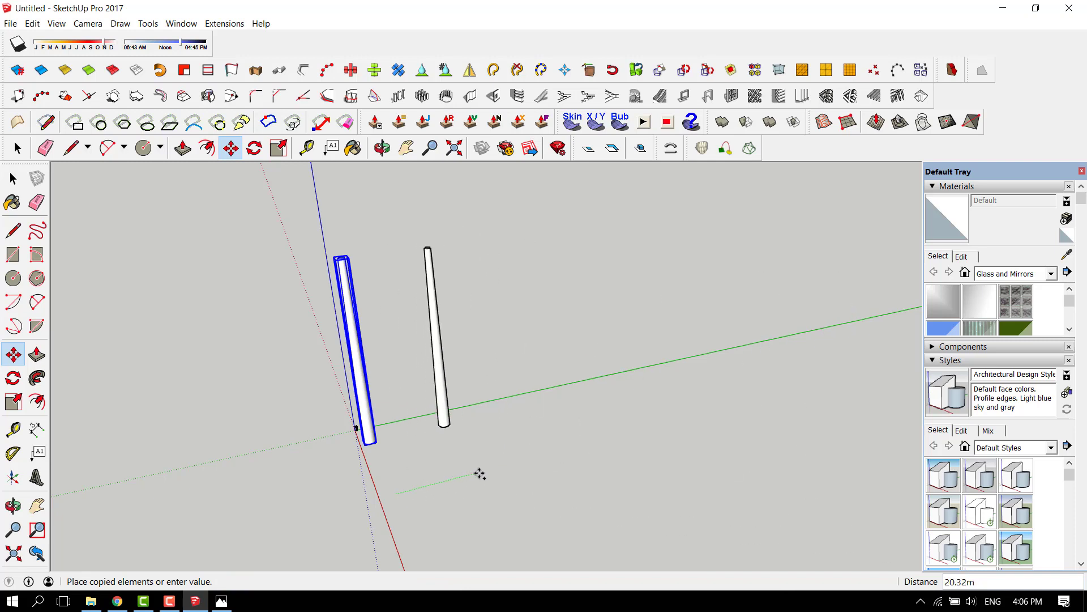
type("1")
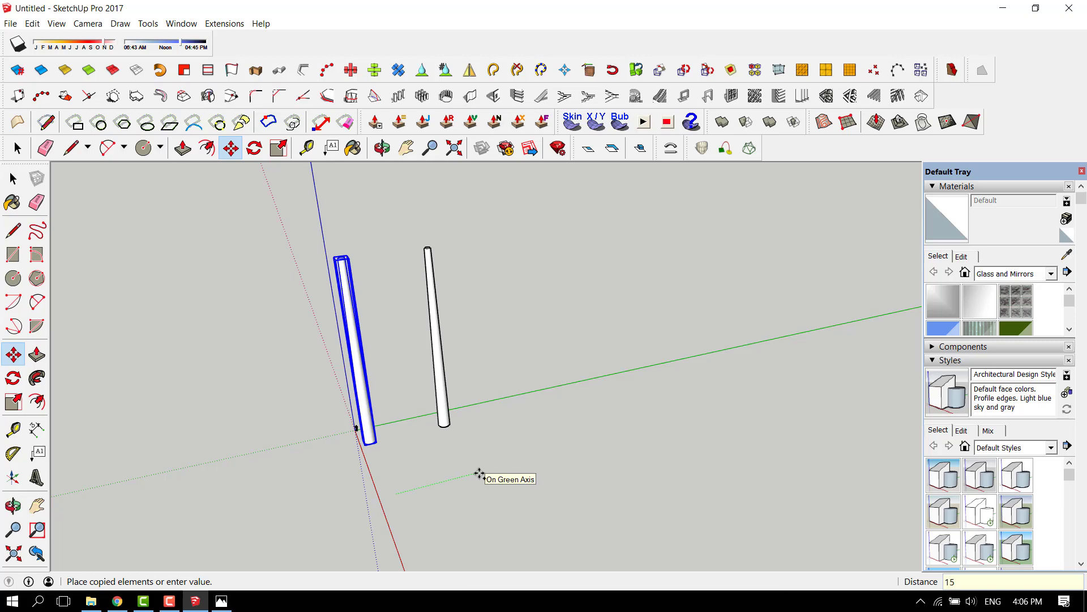
type("5")
key("Return")
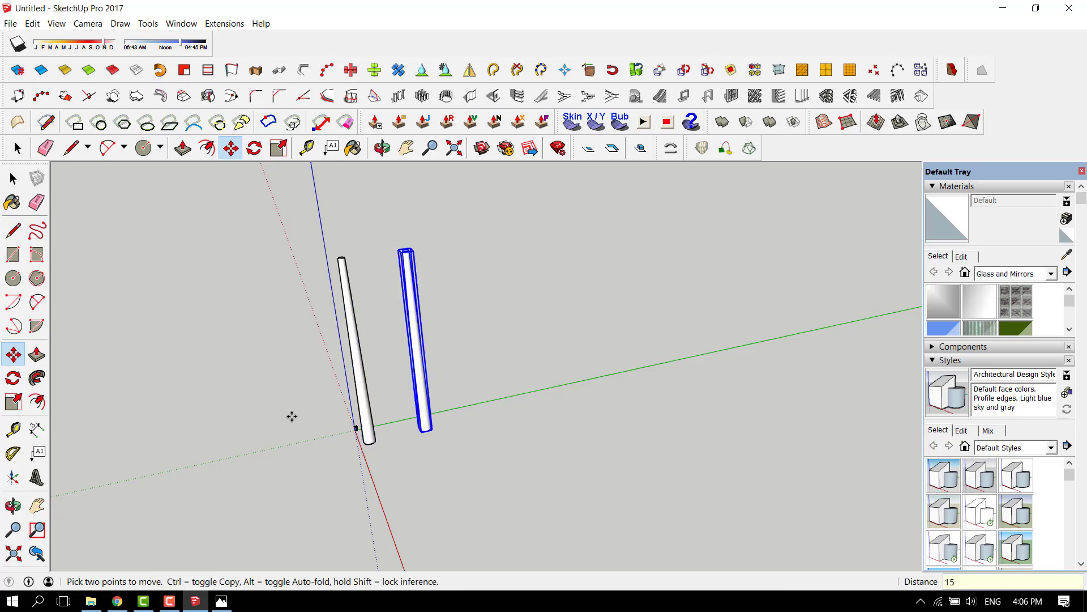
- Consult the terminal's portal-frame photo in Photos, and in SketchUp draw a 0.3 m by 15 m rectangle on the ground beside the columns
left_click(222, 601)
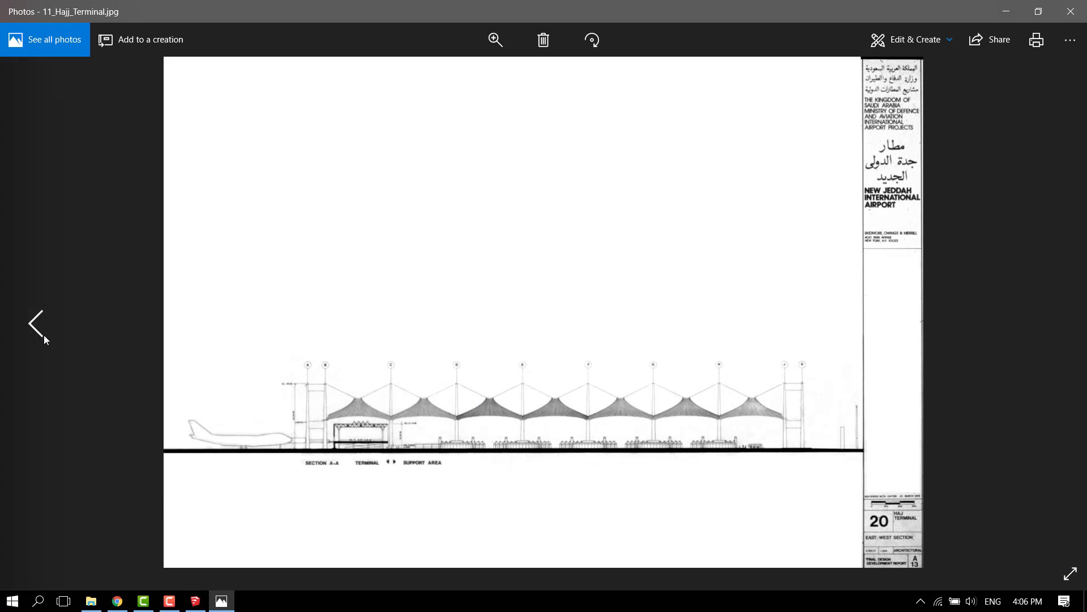
left_click(43, 324)
left_click(43, 311)
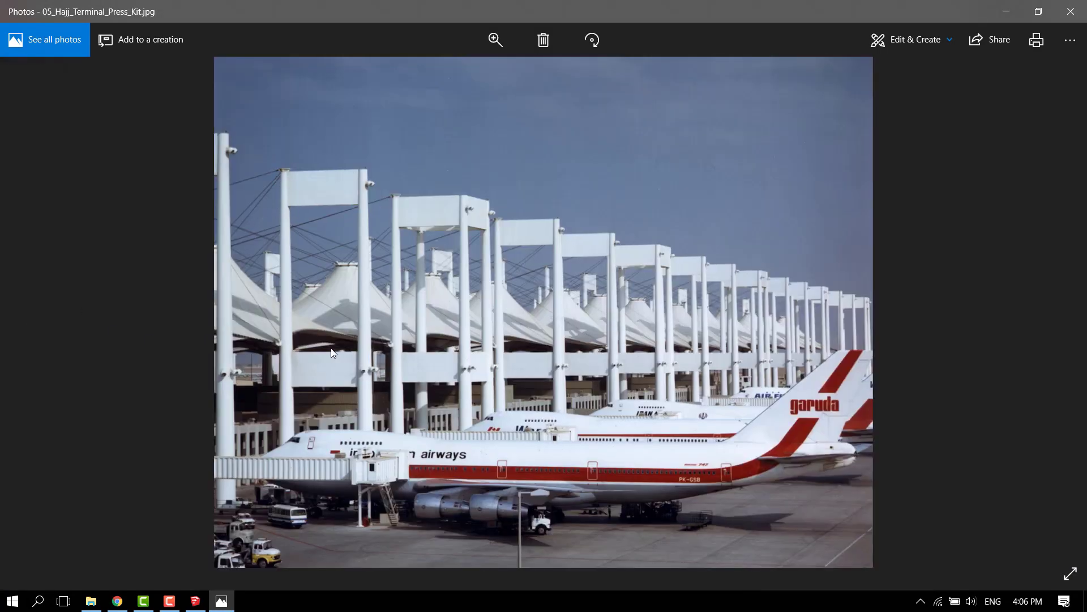
left_click(1017, 7)
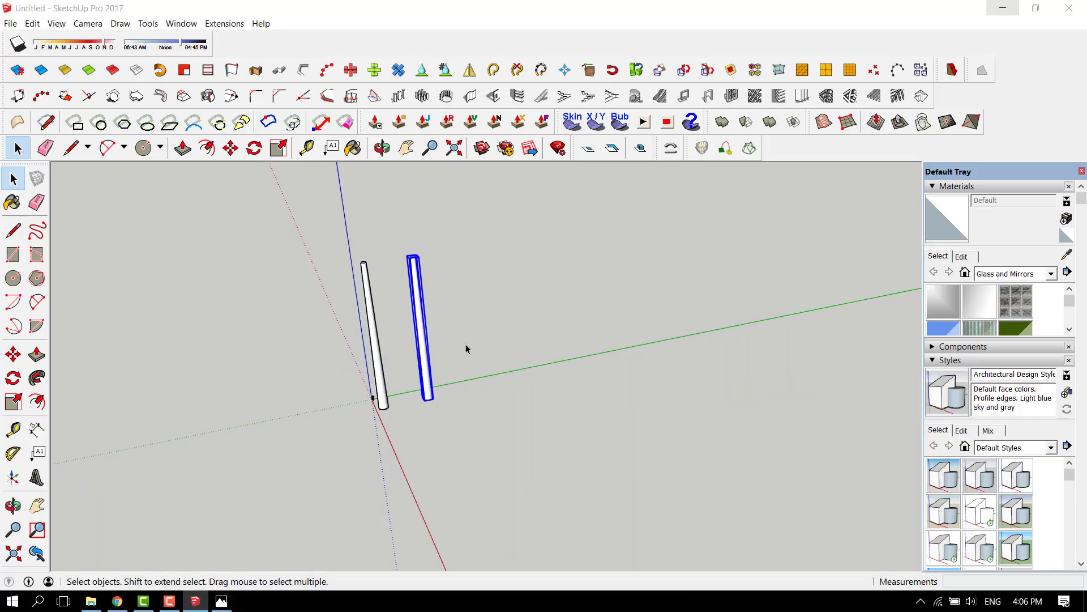
left_click(381, 382)
left_click(439, 394)
scroll(402, 424, "up", 4)
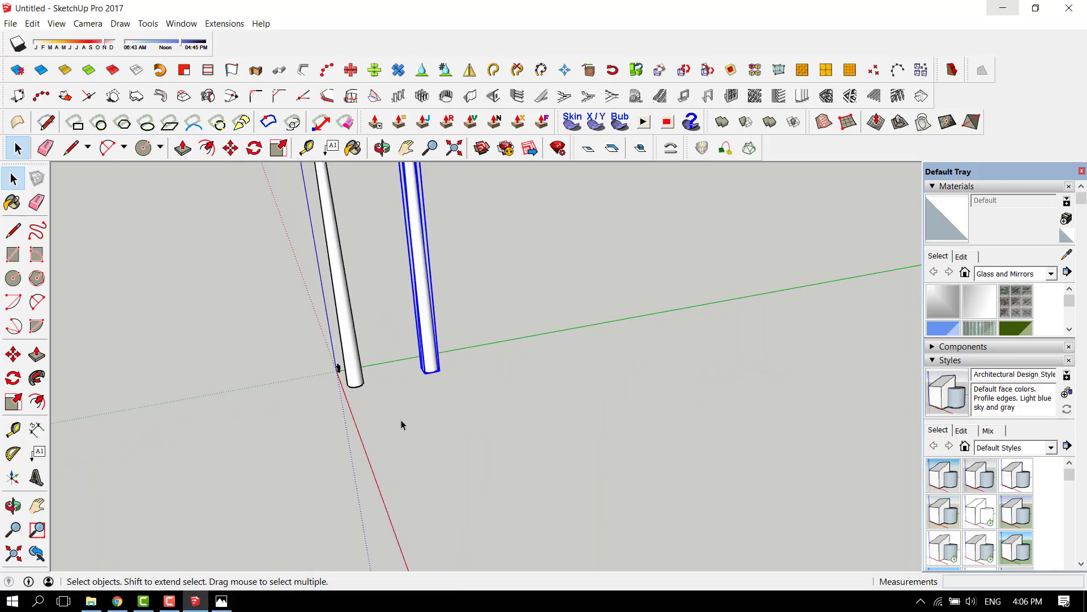
scroll(401, 358, "up", 1)
key("r")
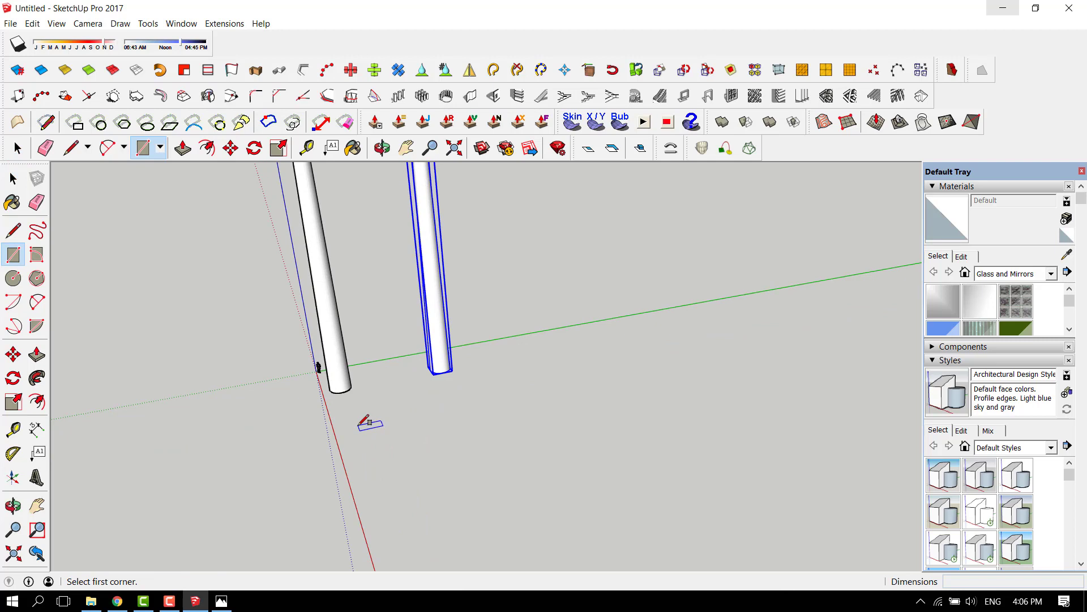
left_click(353, 425)
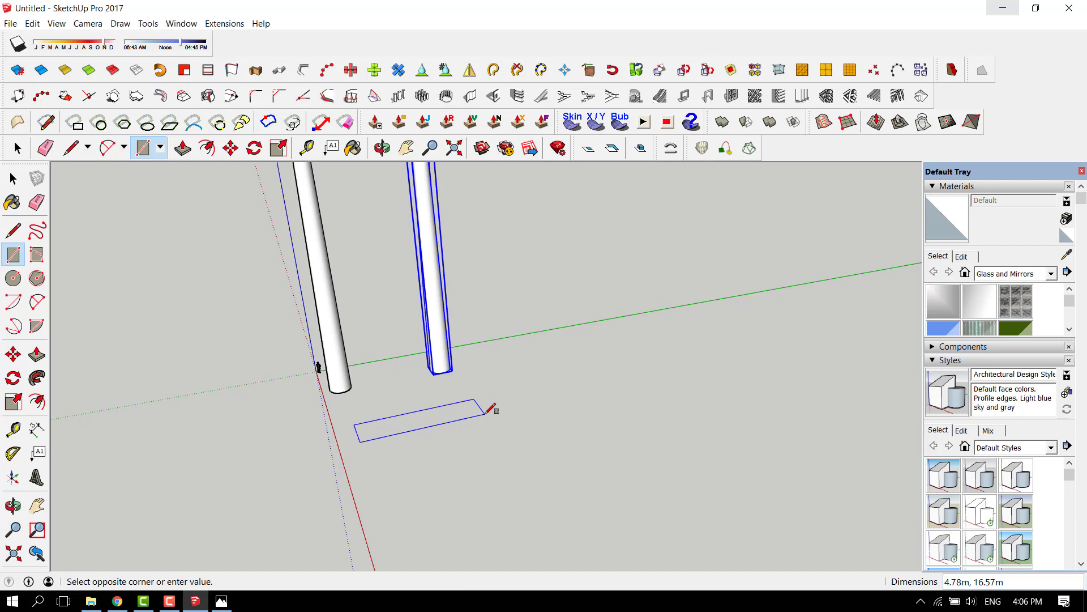
type("0.3,15")
key("Return")
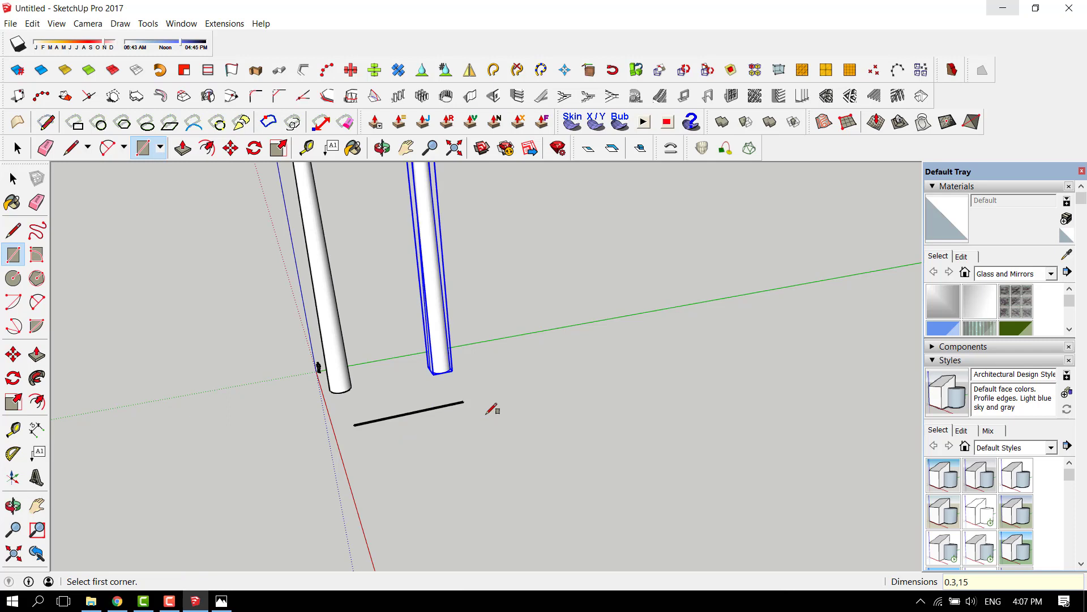
scroll(397, 442, "up", 6)
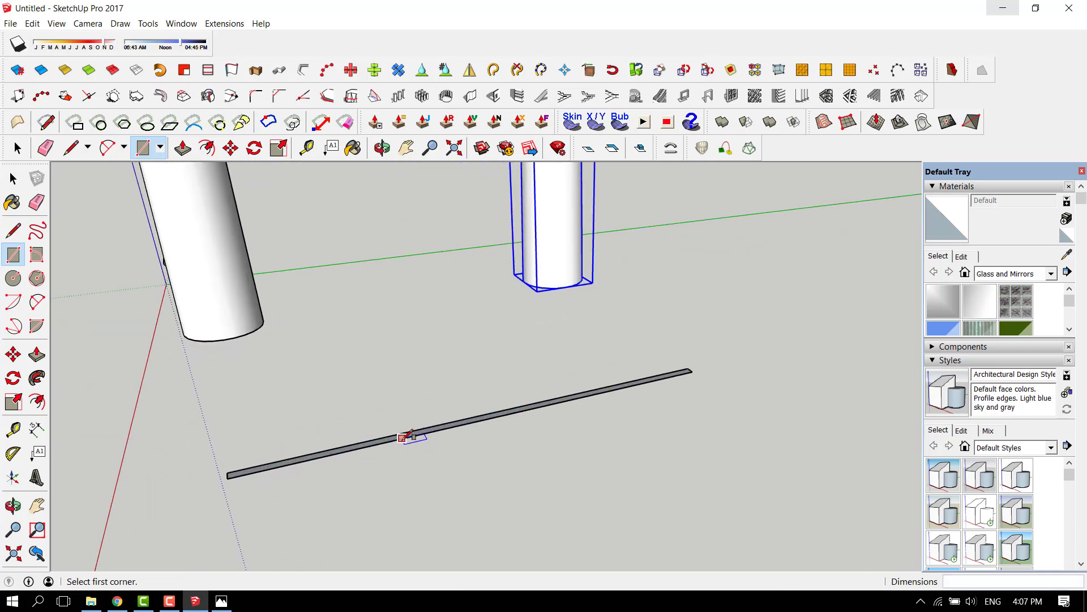
- Recheck the portal-frame photo in Photos, and in SketchUp Push/Pull the narrow rectangle upward 5 m into an upright panel
key("space")
left_click(221, 601)
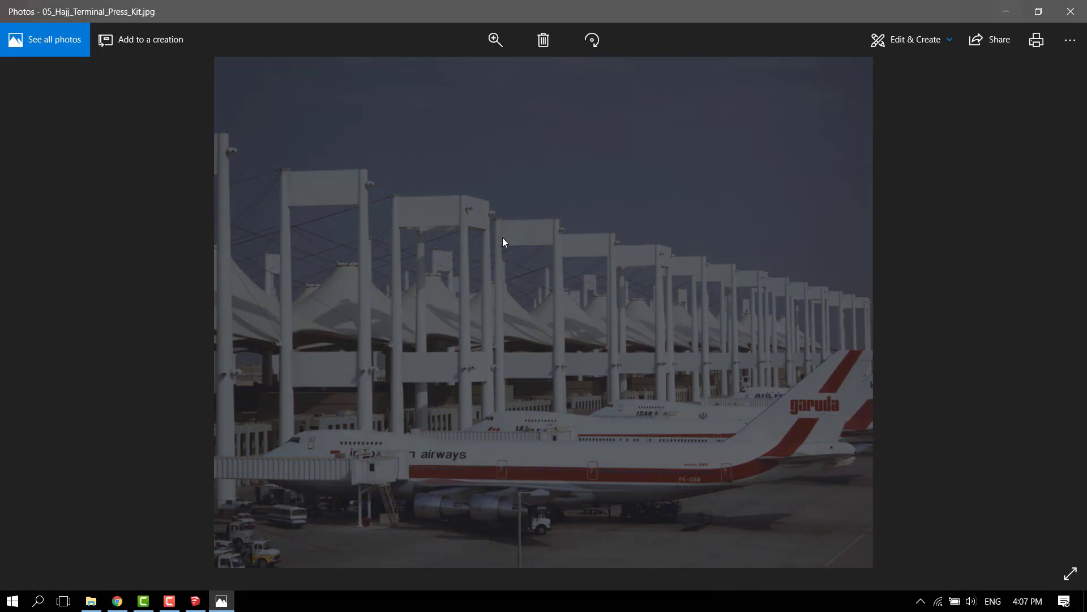
left_click(1008, 11)
scroll(359, 446, "up", 1)
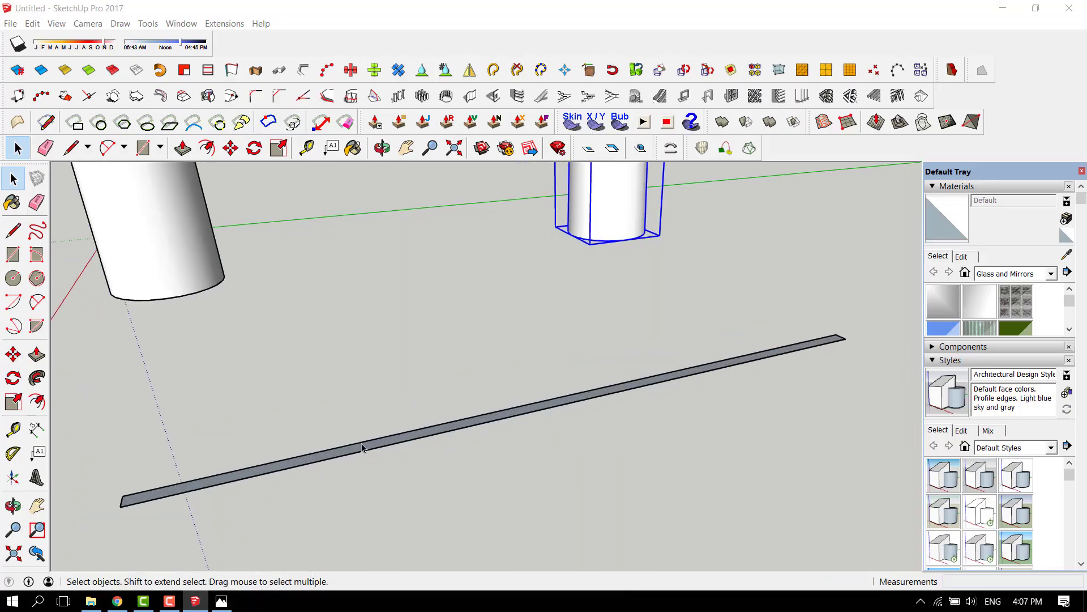
left_click(362, 453)
scroll(364, 452, "up", 1)
key("p")
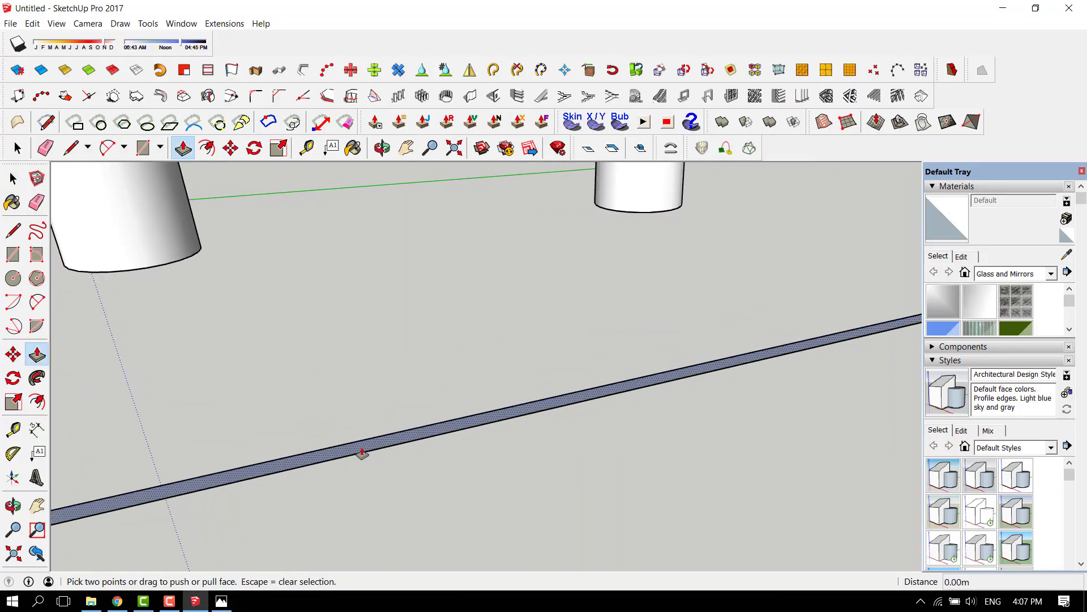
left_click_drag(362, 451, 384, 324)
scroll(378, 372, "down", 2)
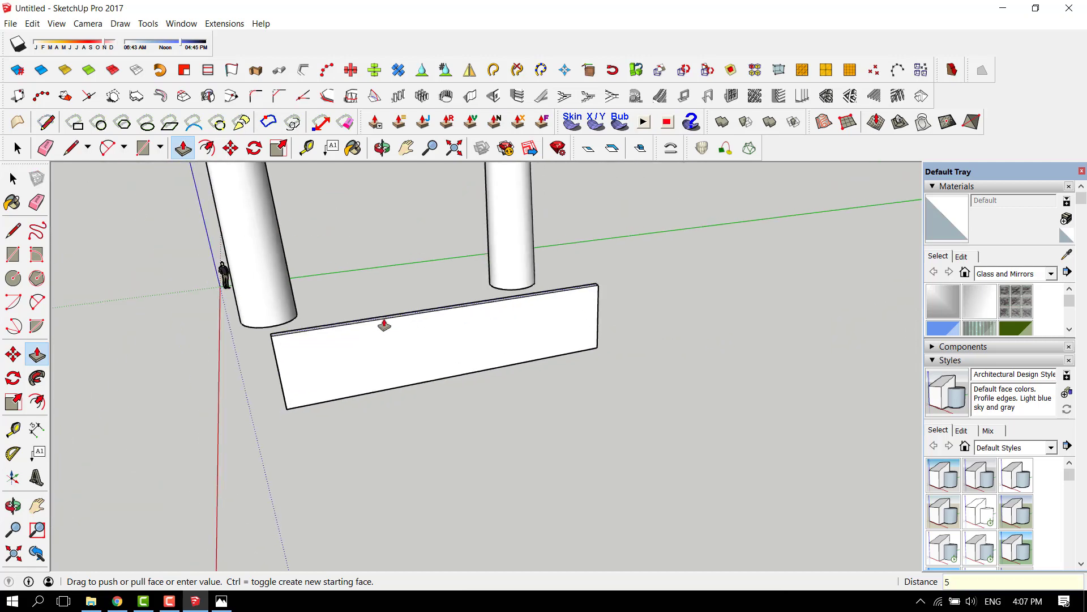
key("Return")
- Select all of the upright panel's connected geometry and make it a group
scroll(398, 454, "down", 2)
key("space")
left_click(391, 385)
right_click(378, 387)
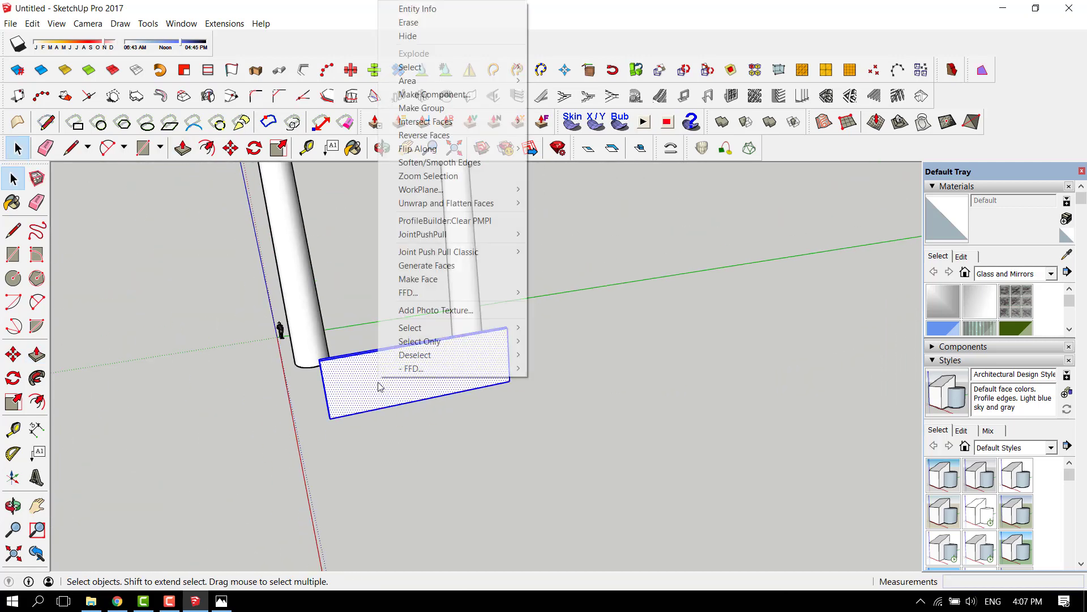
left_click(440, 108)
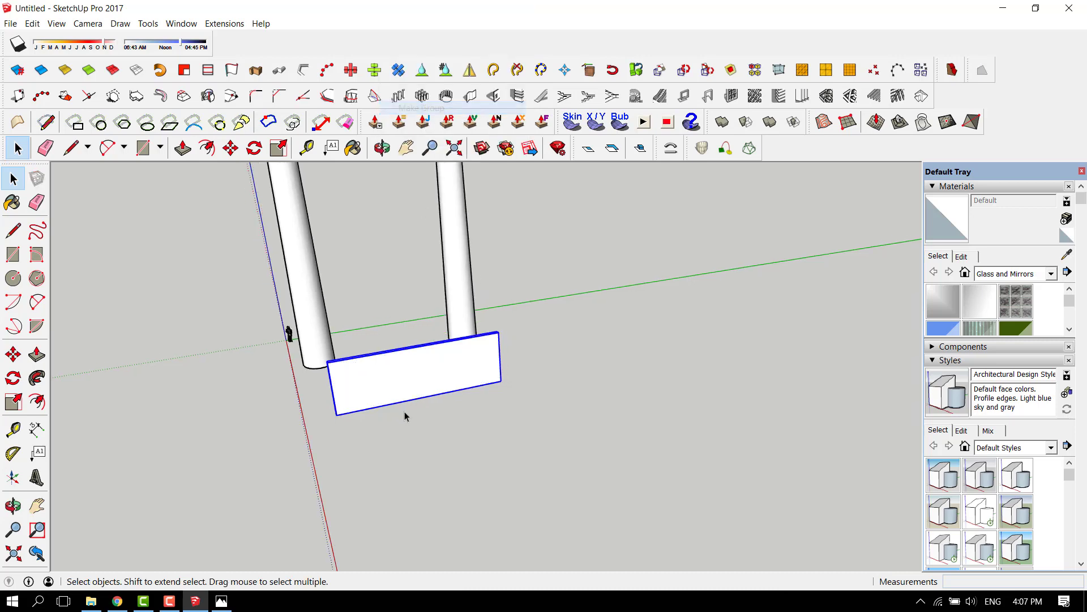
- Move the panel group by its lower corner onto the top rim of the first column
scroll(354, 422, "up", 3)
key("m")
scroll(347, 444, "up", 1)
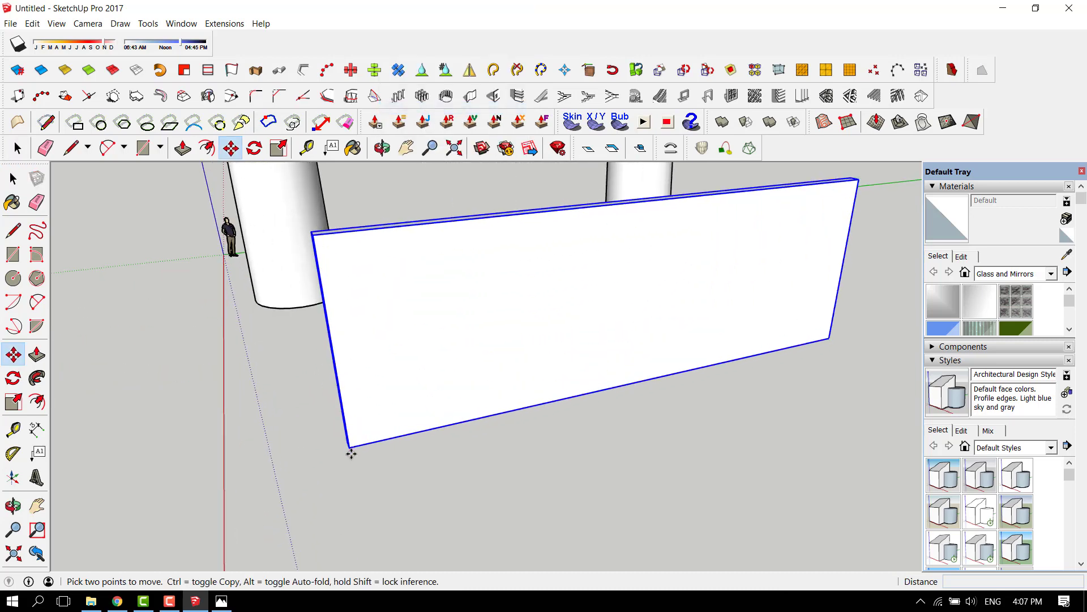
left_click(348, 445)
scroll(348, 444, "down", 10)
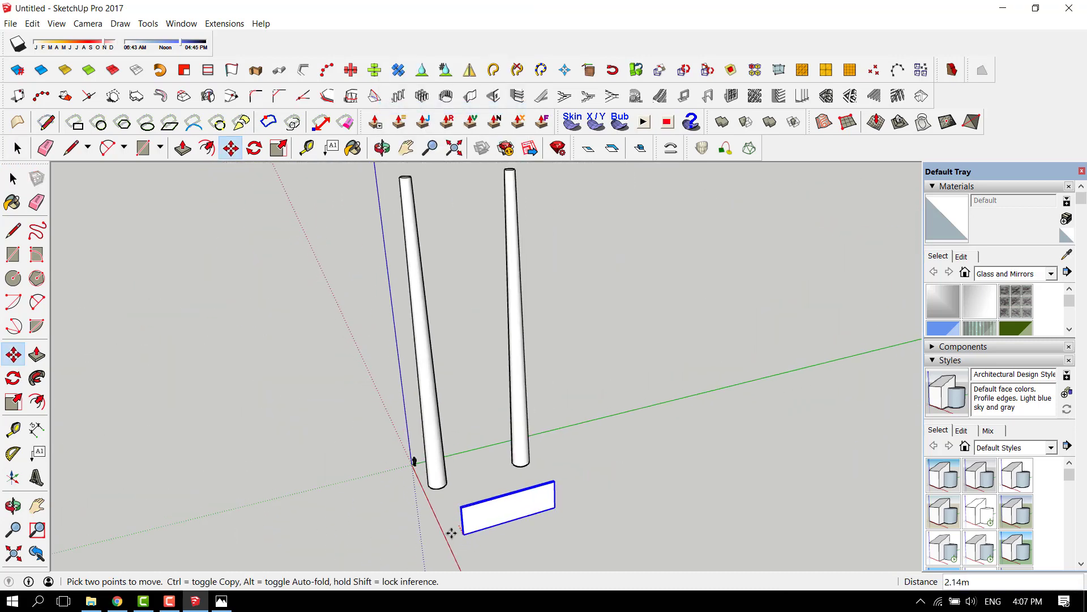
scroll(444, 356, "up", 10)
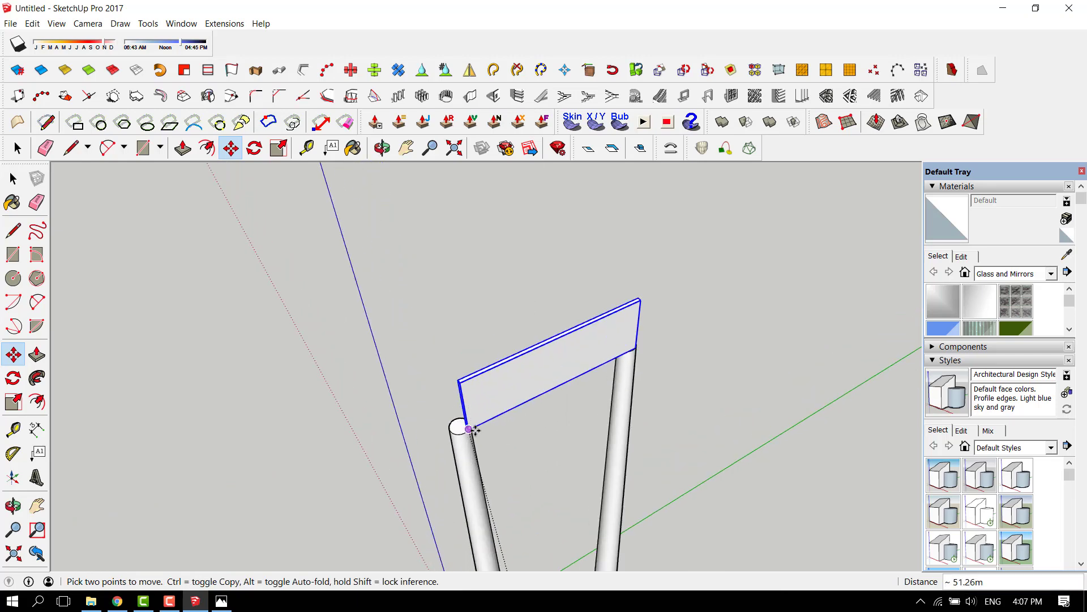
scroll(452, 422, "down", 5)
scroll(476, 414, "up", 10)
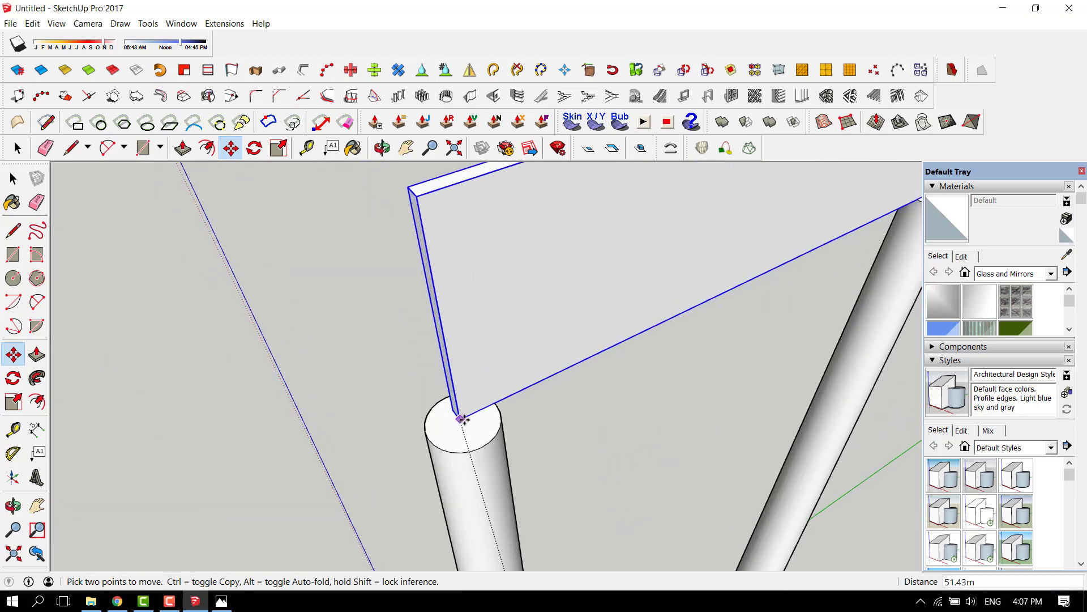
left_click(470, 420)
- Move the panel by the midpoint of its bottom end edge to the center of the first column's top face
middle_click_drag(470, 420, 505, 430)
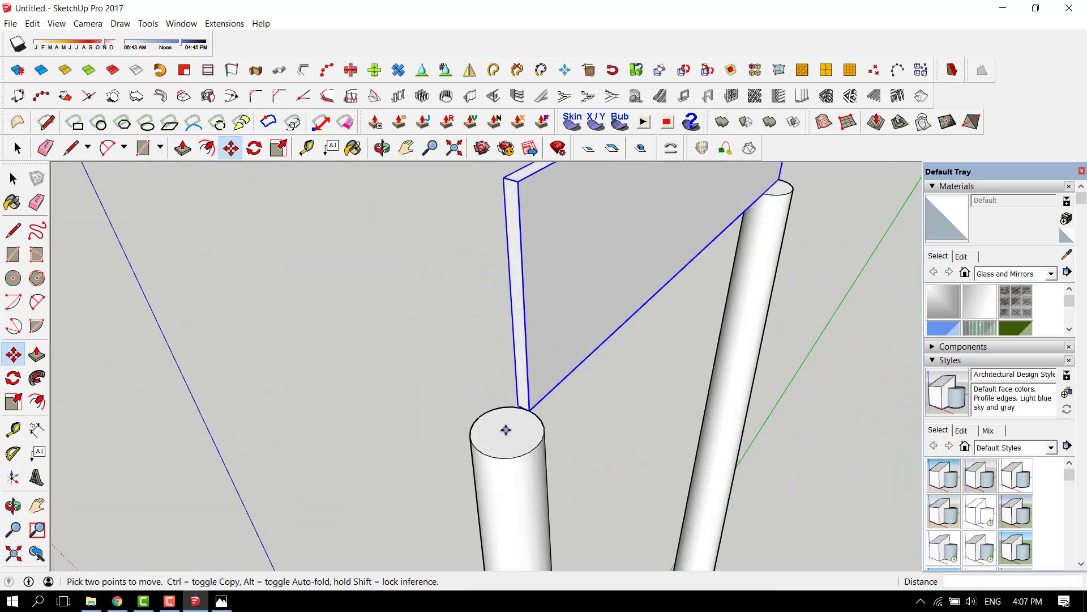
scroll(532, 397, "up", 2)
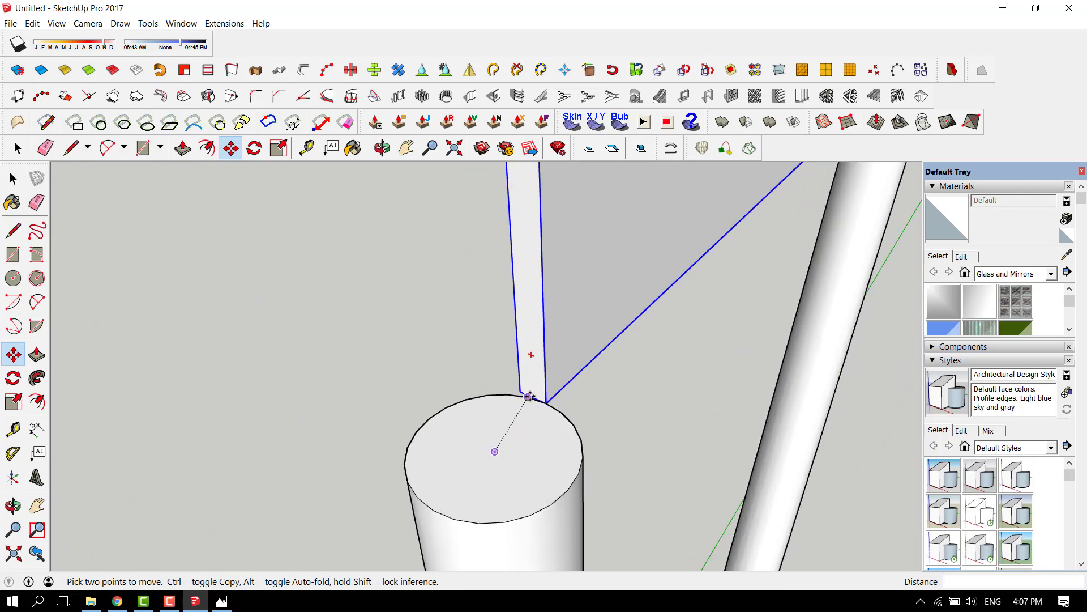
scroll(530, 395, "up", 2)
scroll(538, 406, "up", 2)
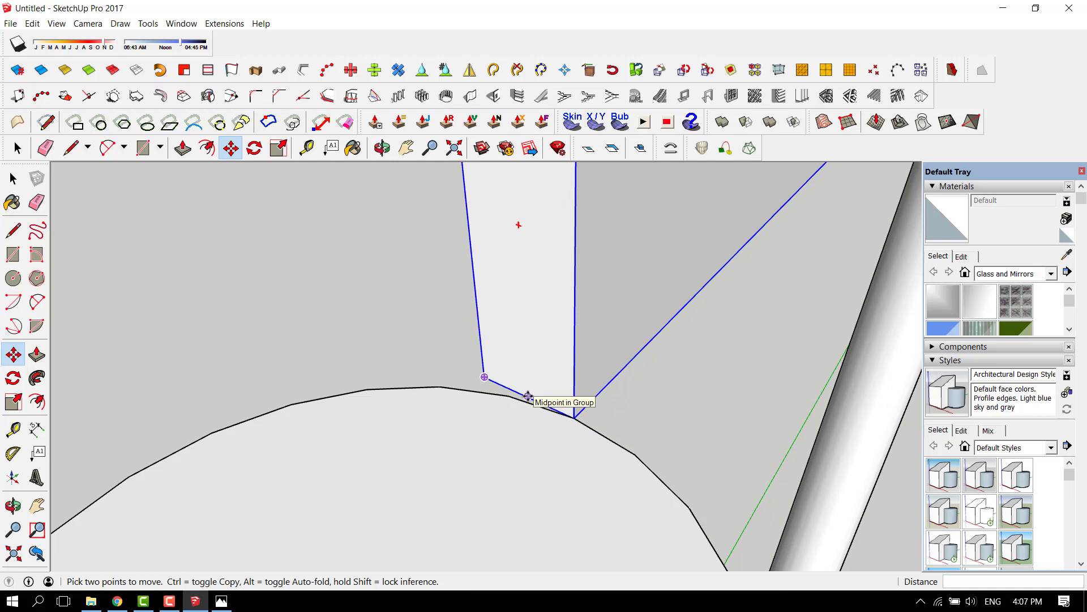
left_click(527, 396)
scroll(533, 373, "down", 4)
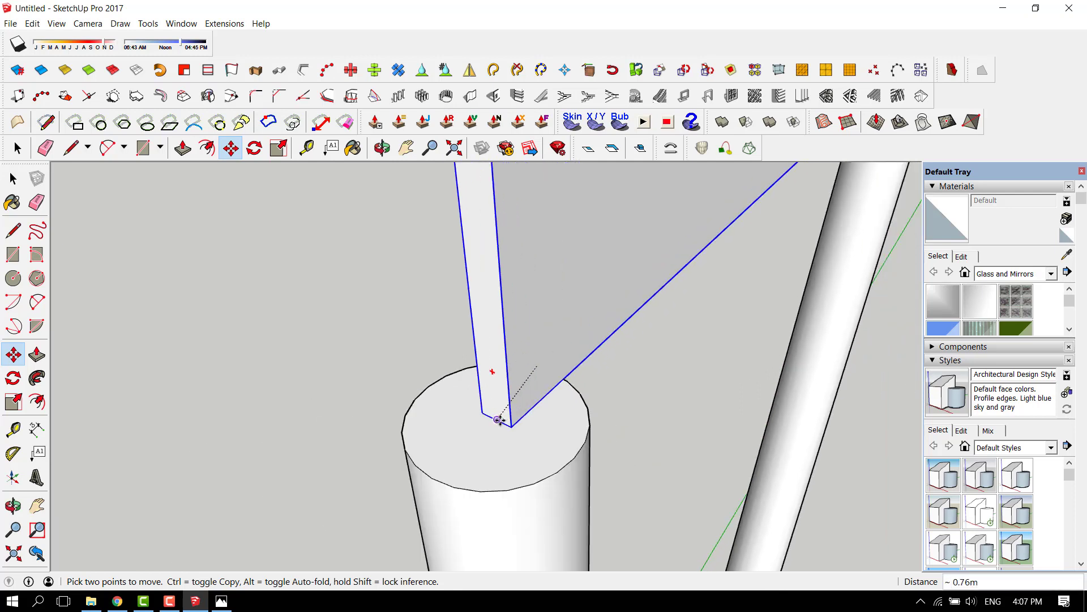
left_click(497, 420)
scroll(453, 408, "down", 5)
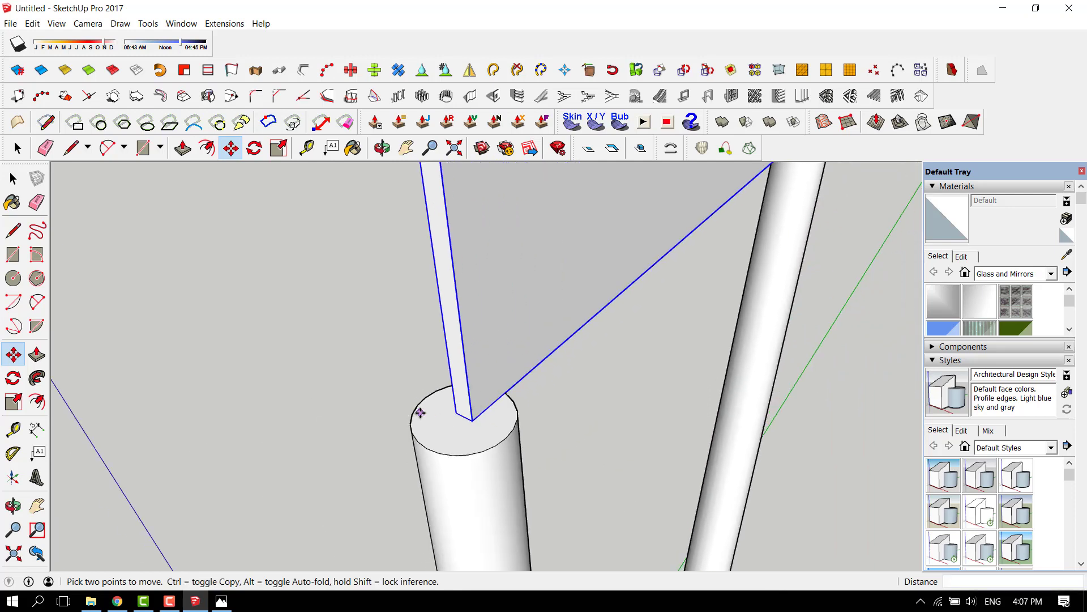
middle_click_drag(408, 369, 229, 395)
scroll(241, 339, "down", 3)
scroll(377, 396, "up", 2)
middle_click_drag(376, 396, 364, 294)
scroll(369, 293, "down", 2)
scroll(369, 293, "down", 2)
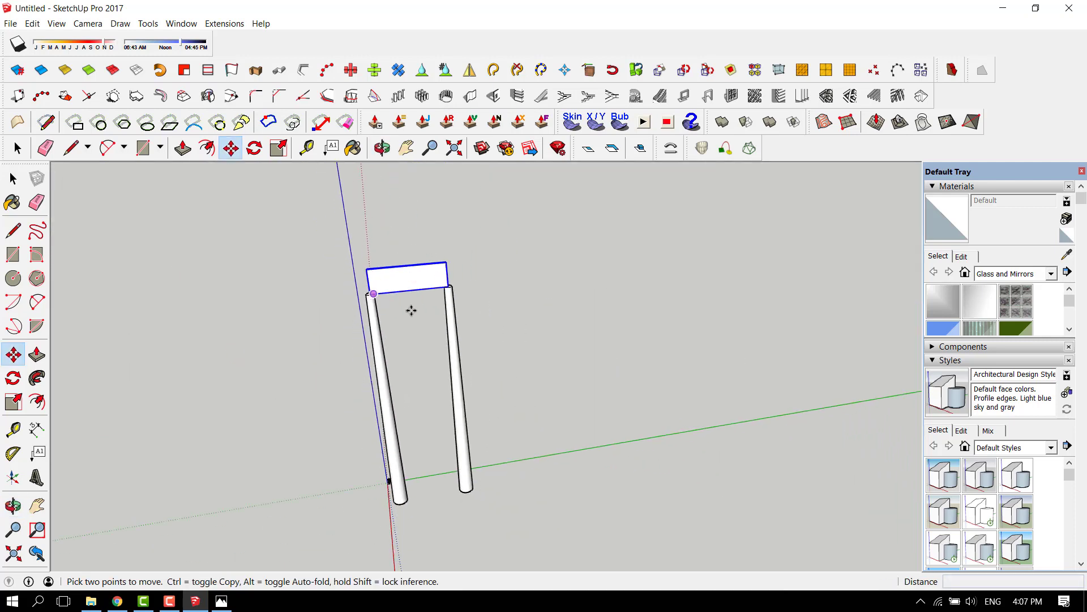
- Move the panel group 5 m straight down along the blue axis, between the two columns
left_click(479, 253)
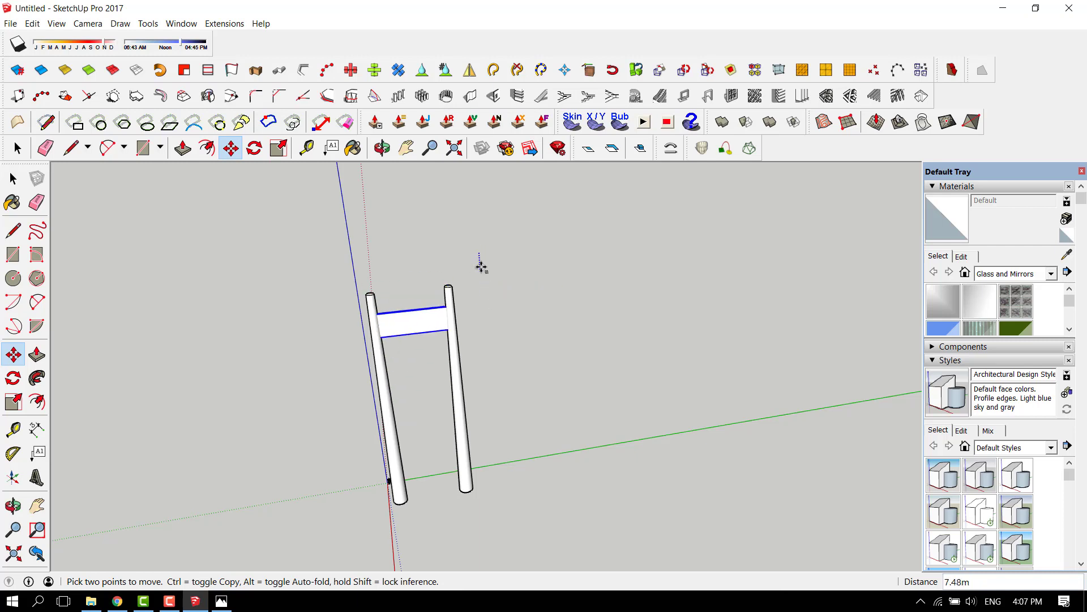
scroll(481, 261, "up", 3)
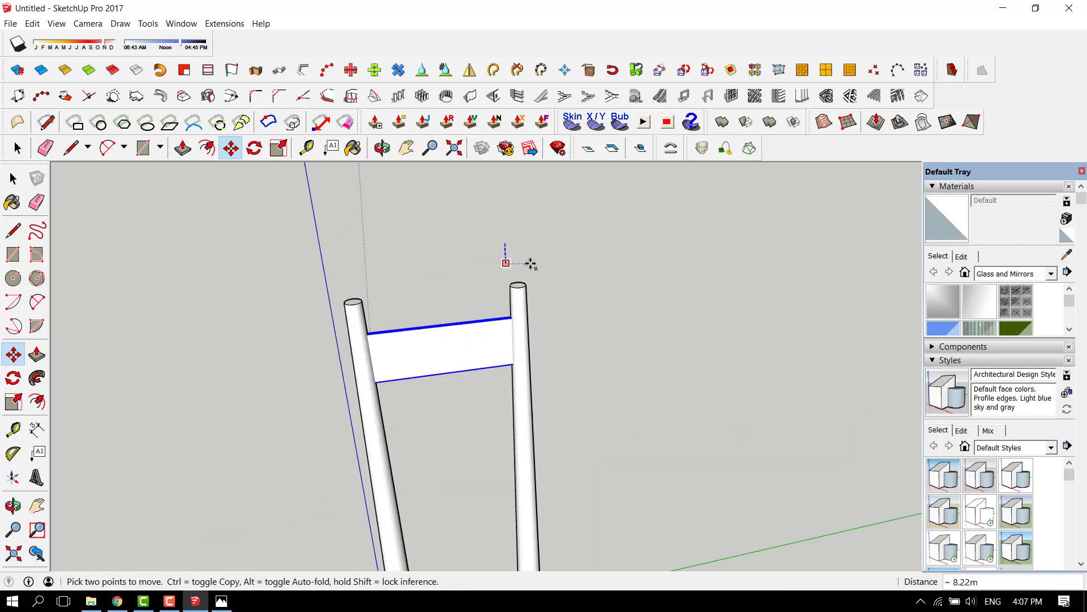
key("Return")
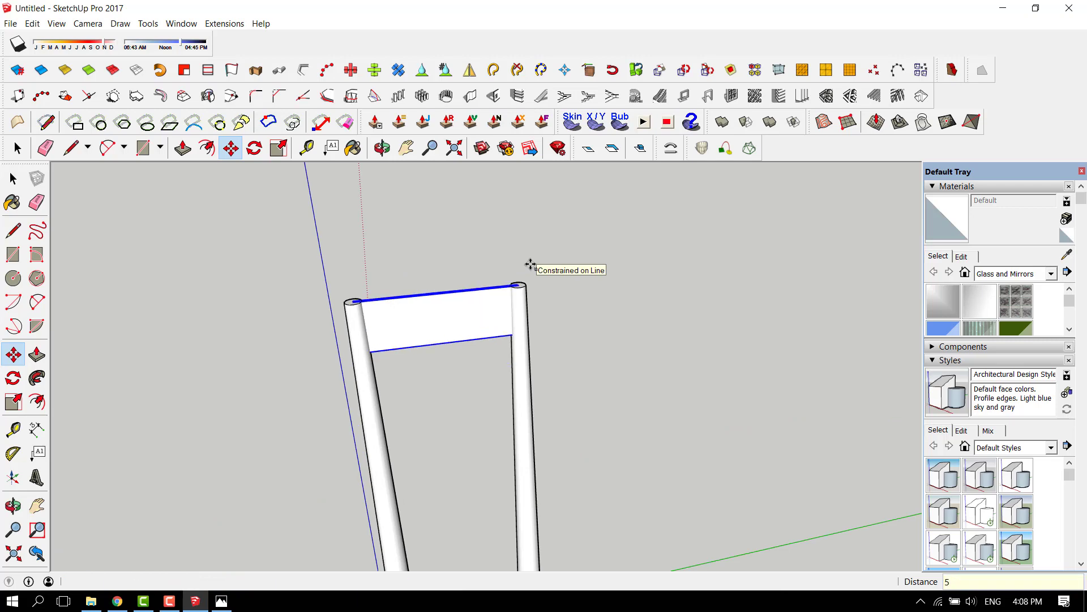
mouse_move(389, 296)
middle_mouse_down()
mouse_move(446, 335)
mouse_move(411, 206)
mouse_move(432, 226)
middle_mouse_up()
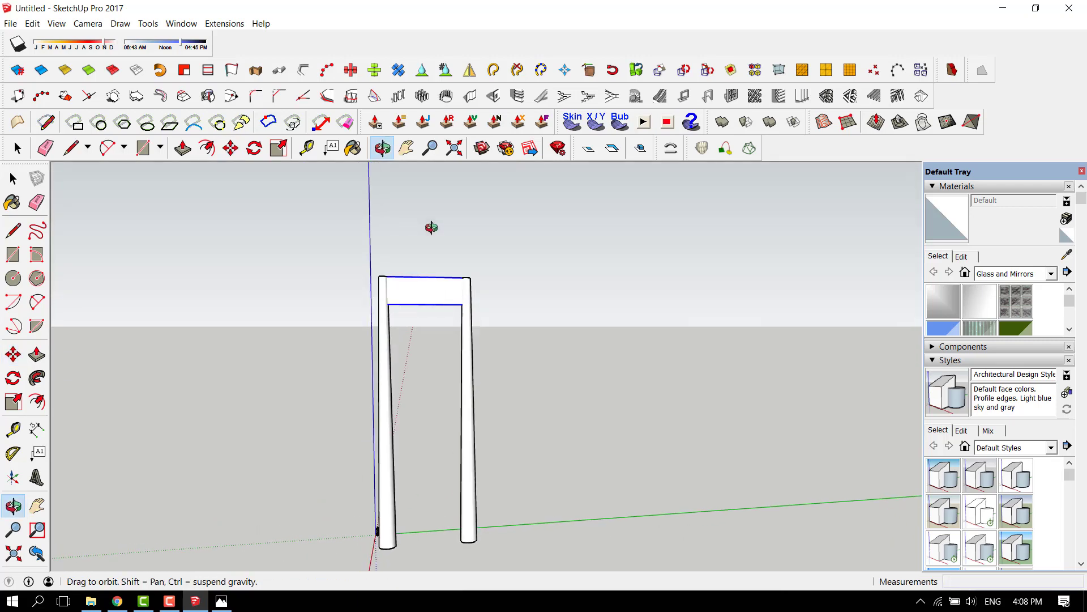
- Check the portal photo in Photos, and in SketchUp copy the panel 25 m straight down between the columns
left_click(229, 606)
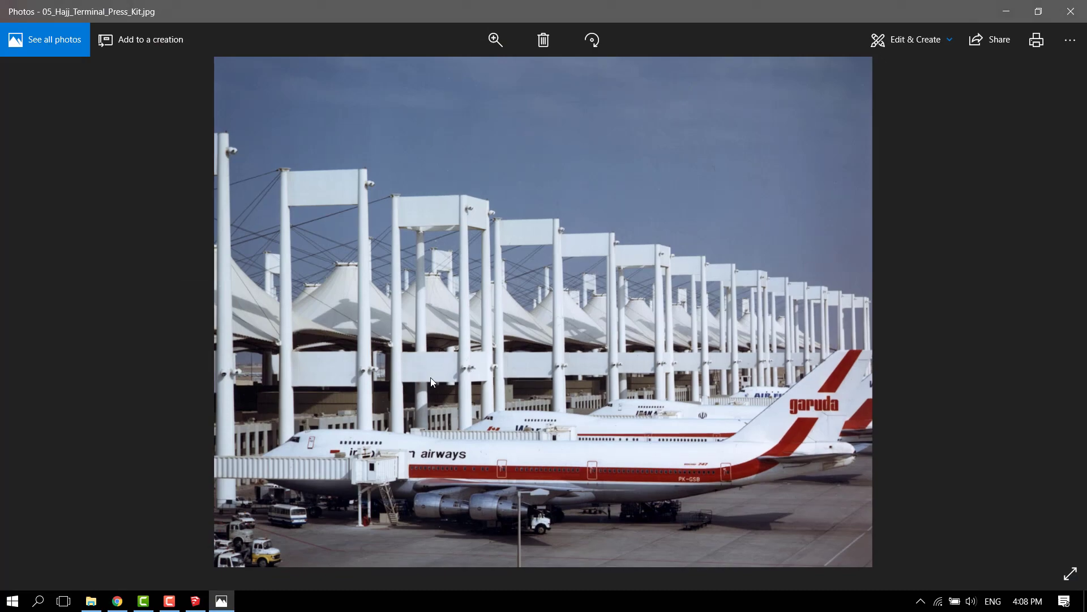
left_click(1000, 9)
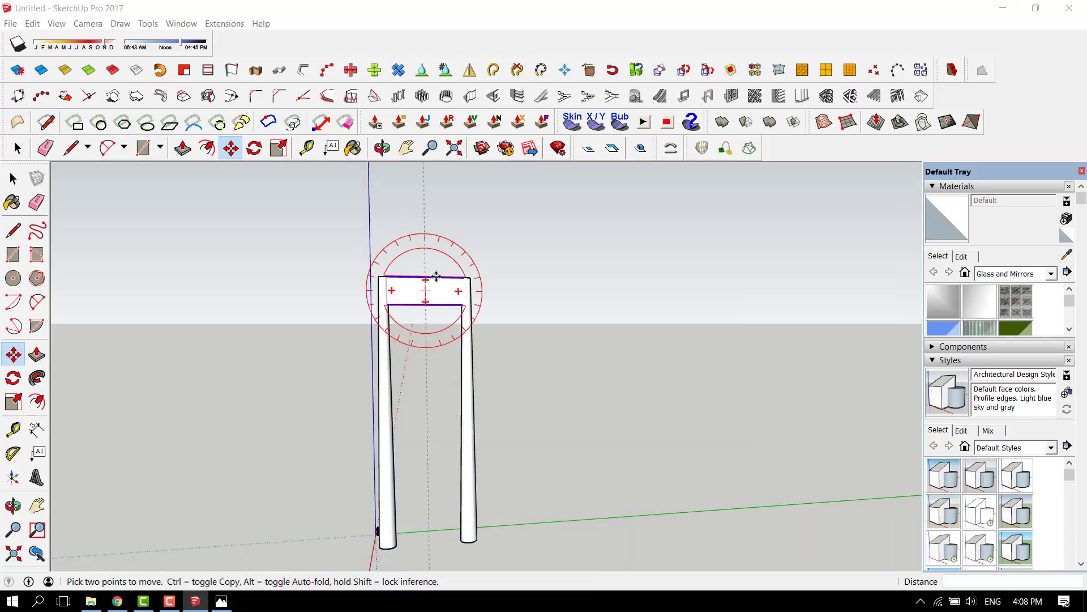
left_click(463, 278)
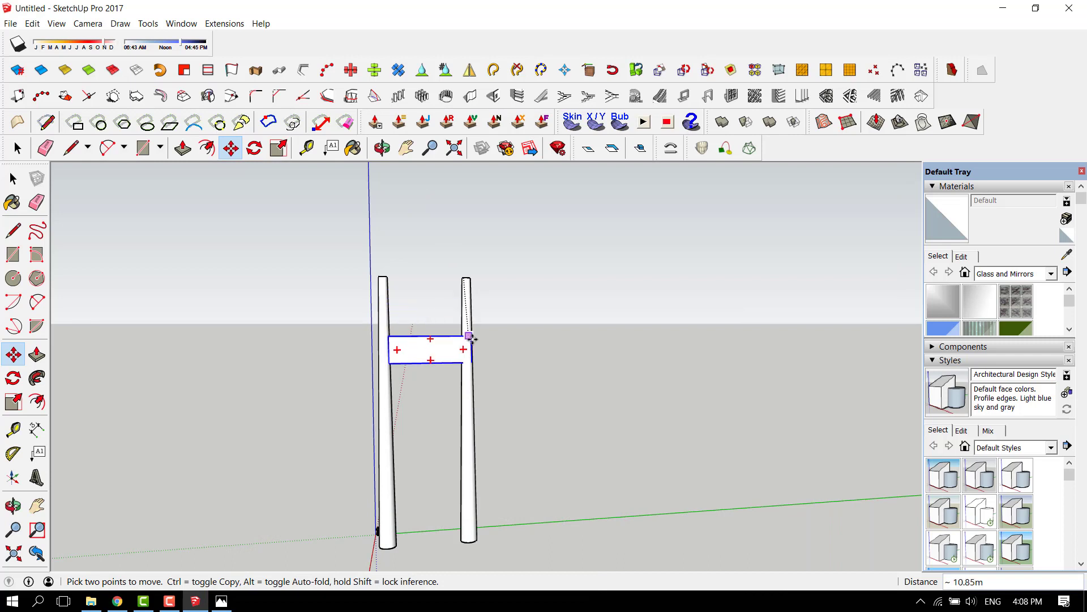
key("ctrl")
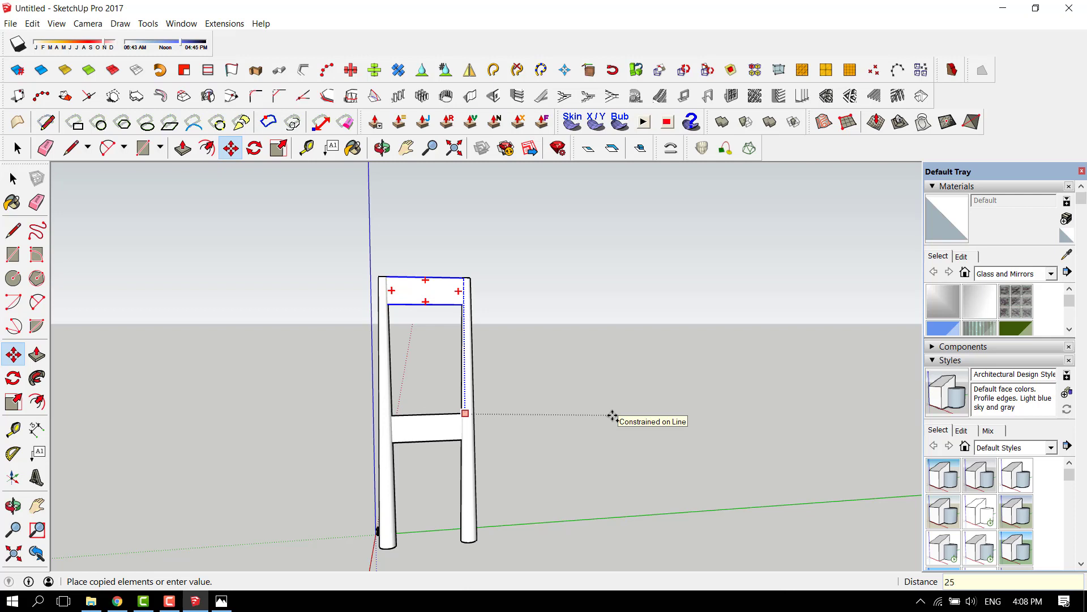
key("Return")
scroll(411, 308, "down", 5)
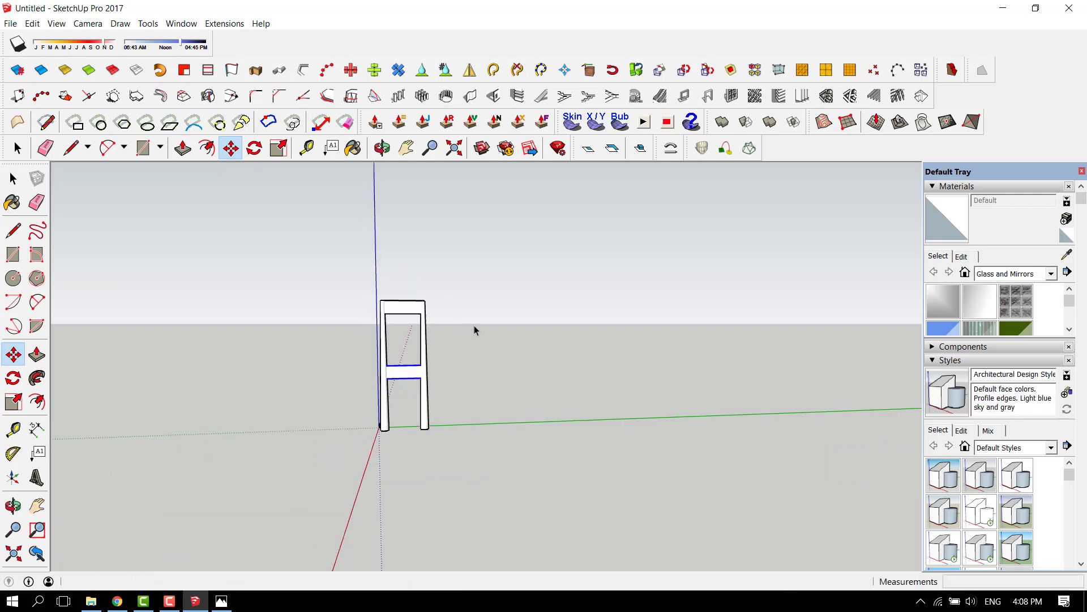
- Select both columns and both panels, make them one portal group, and clear the selection
key("space")
middle_click_drag(458, 369, 407, 385)
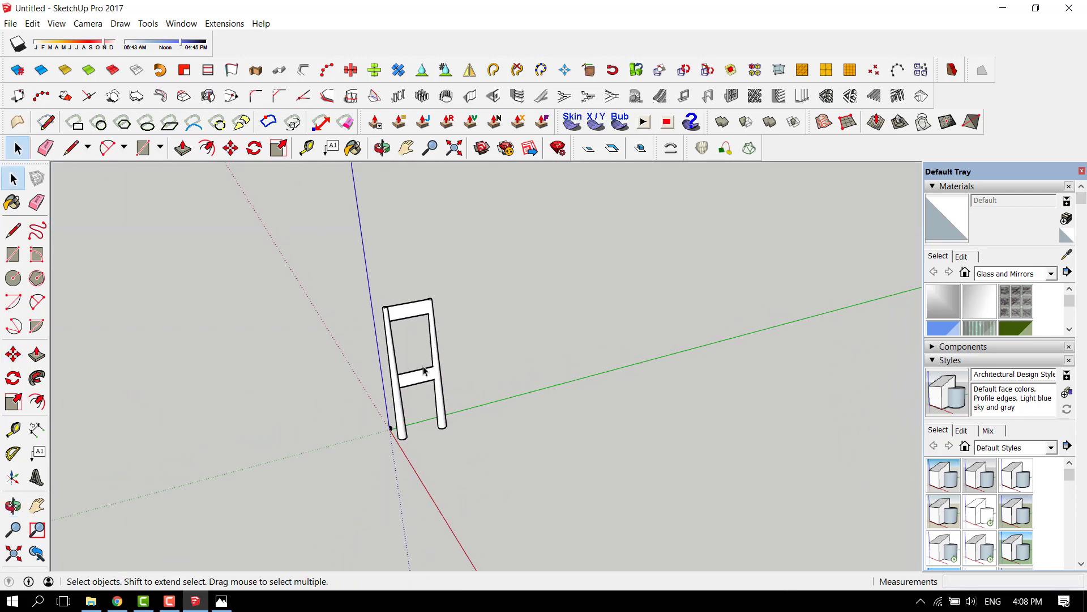
scroll(397, 387, "up", 3)
left_click(388, 383)
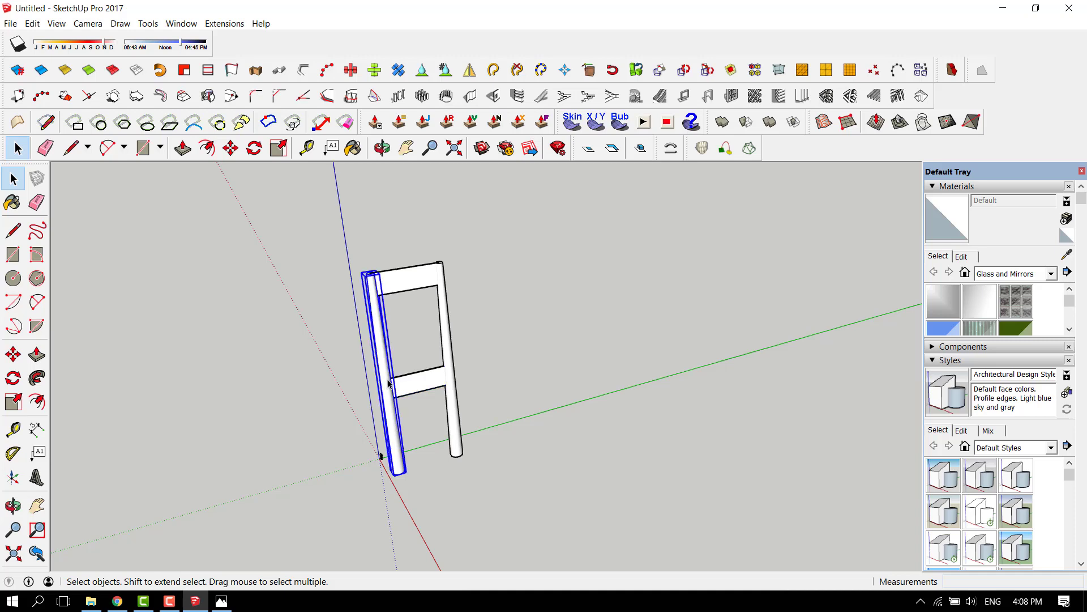
right_click(423, 280)
left_click(495, 342)
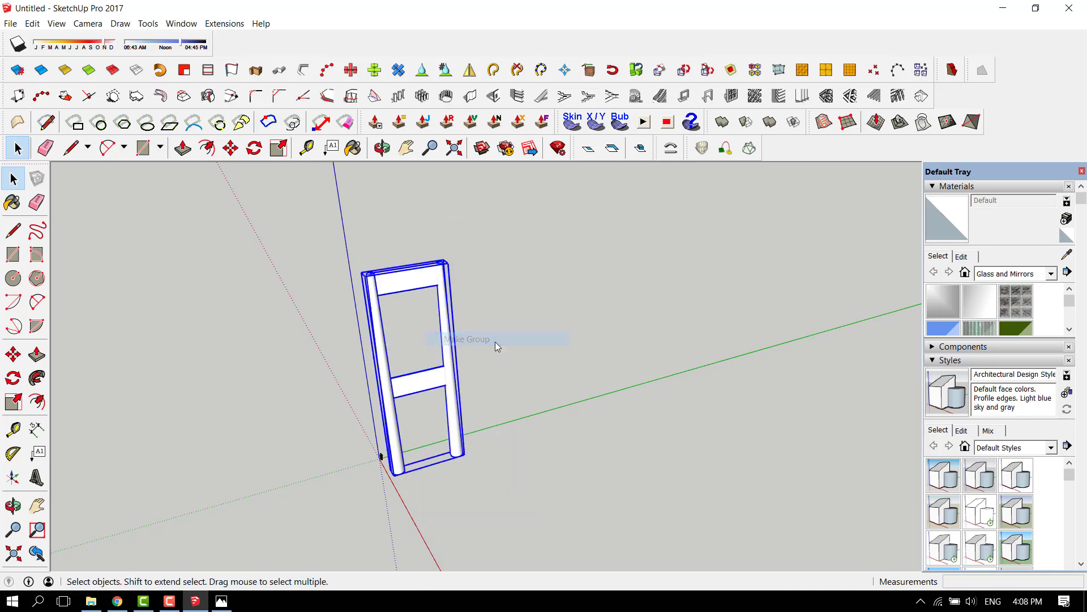
scroll(528, 342, "down", 2)
left_click(528, 342)
middle_click_drag(528, 342, 403, 385)
- Check the Hajj Terminal floor plan's column spacing in Photos, and in SketchUp select the portal group
left_click(230, 597)
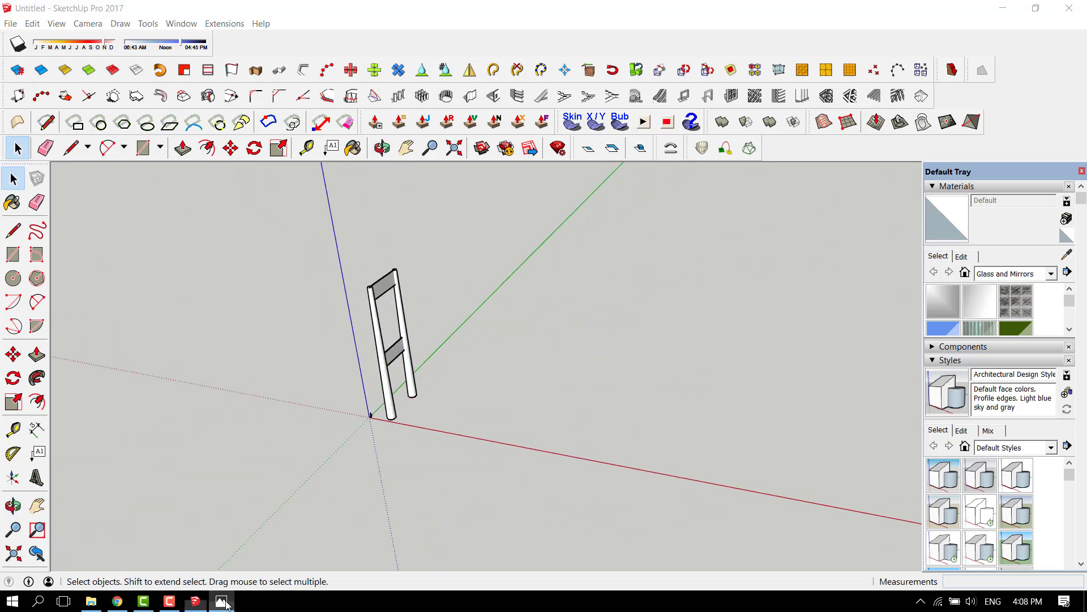
left_click(1054, 324)
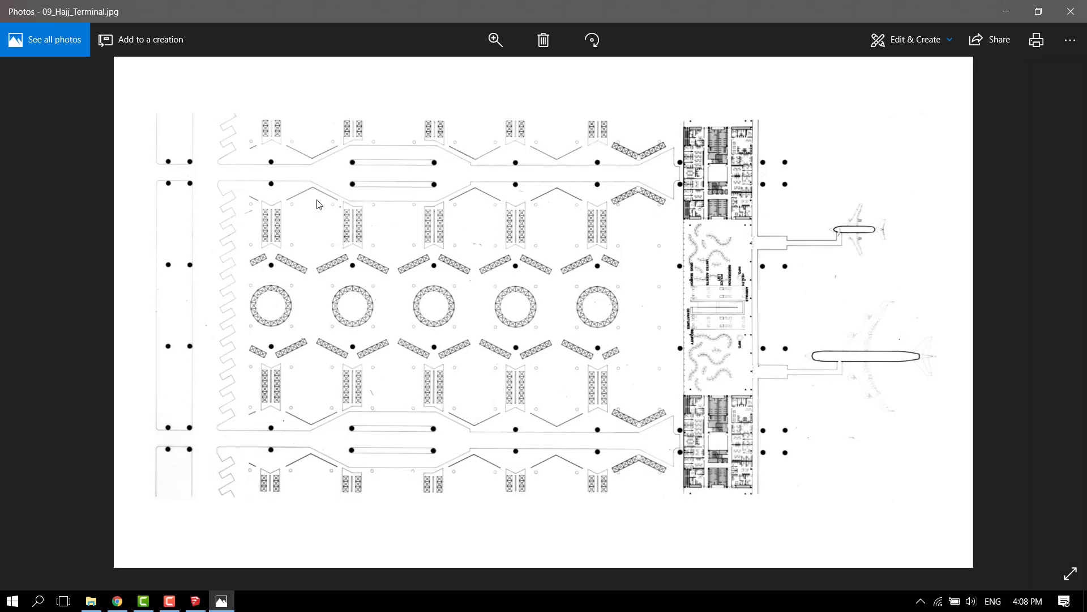
key("Left")
key("Right")
left_click(1016, 17)
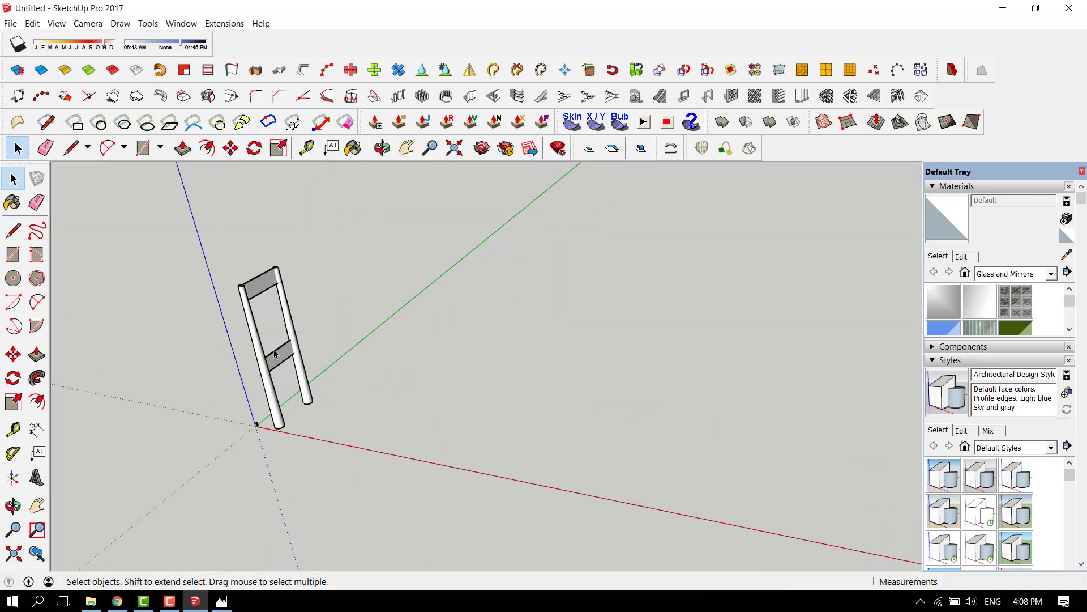
triple_click(274, 354)
scroll(275, 356, "up", 1)
key("ctrl+c")
key("ctrl+v")
scroll(277, 311, "down", 2)
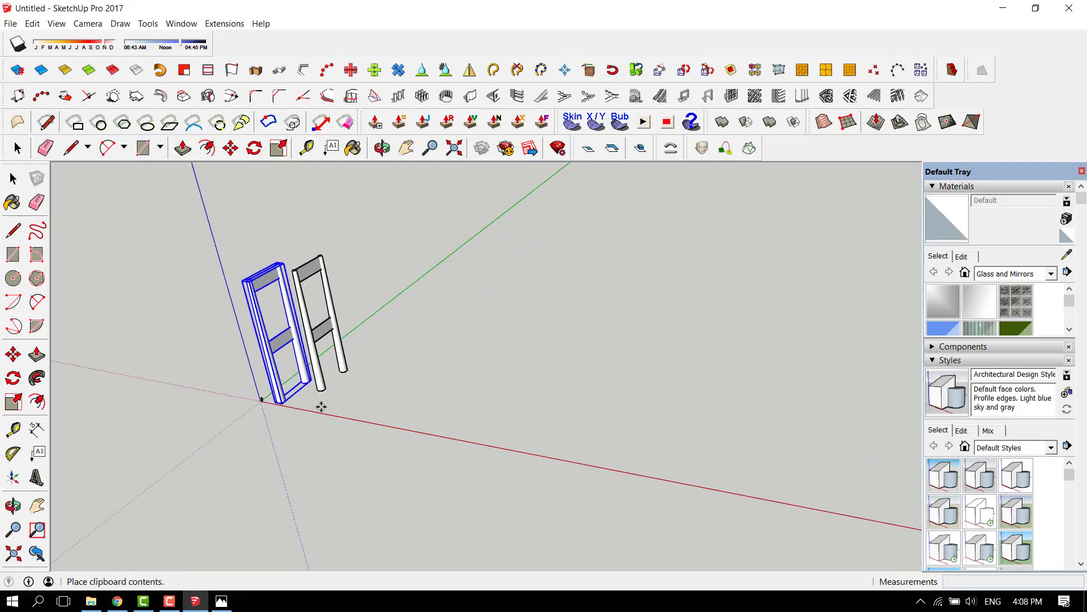
key("Escape")
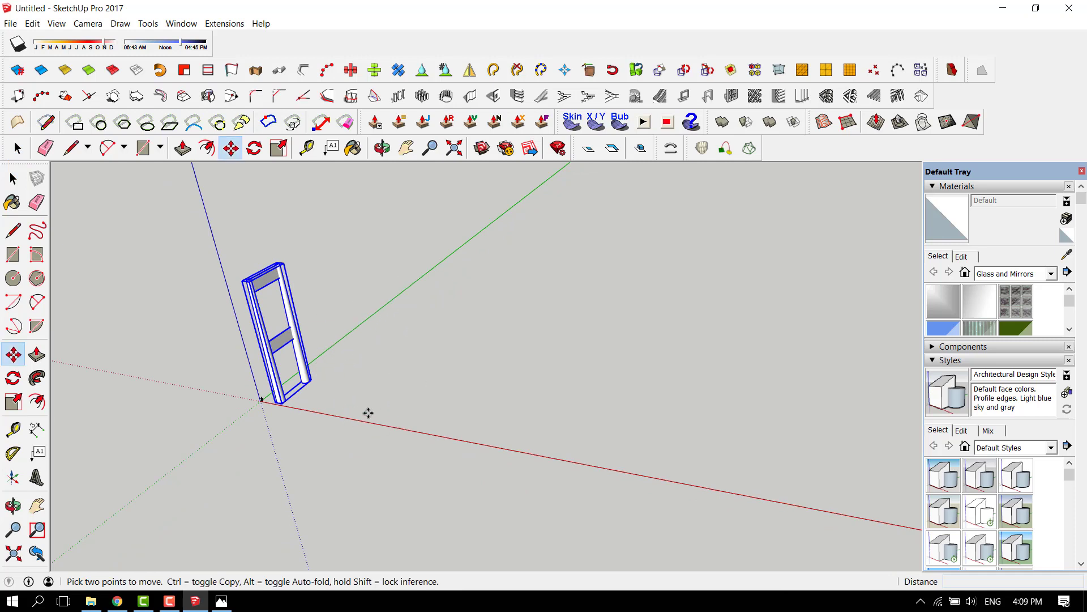
- Copy the portal group 60 m along the red axis
scroll(300, 396, "down", 1)
left_click(317, 402)
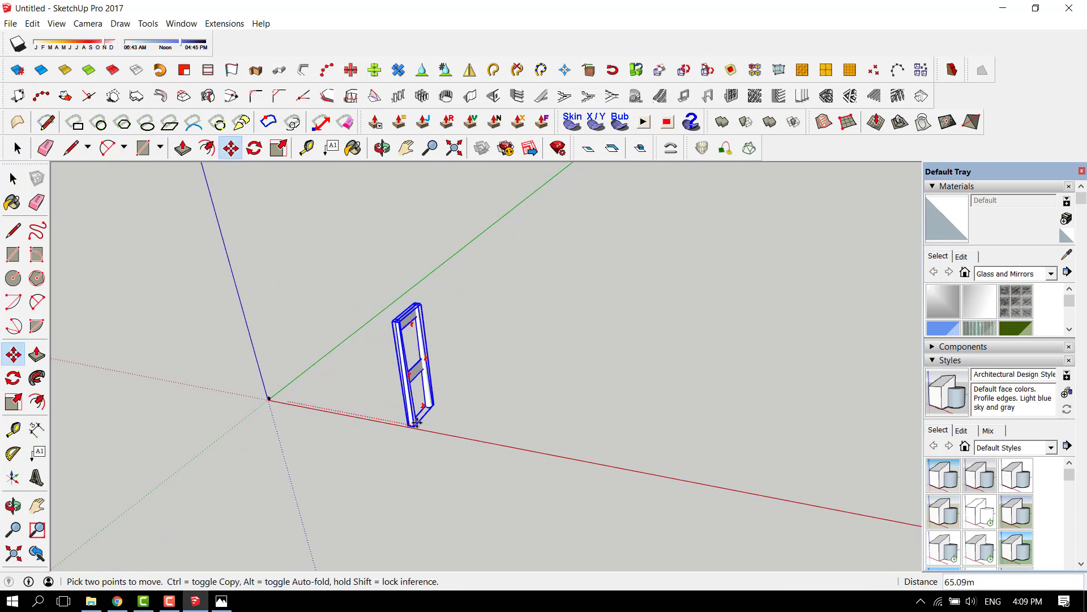
key("ctrl")
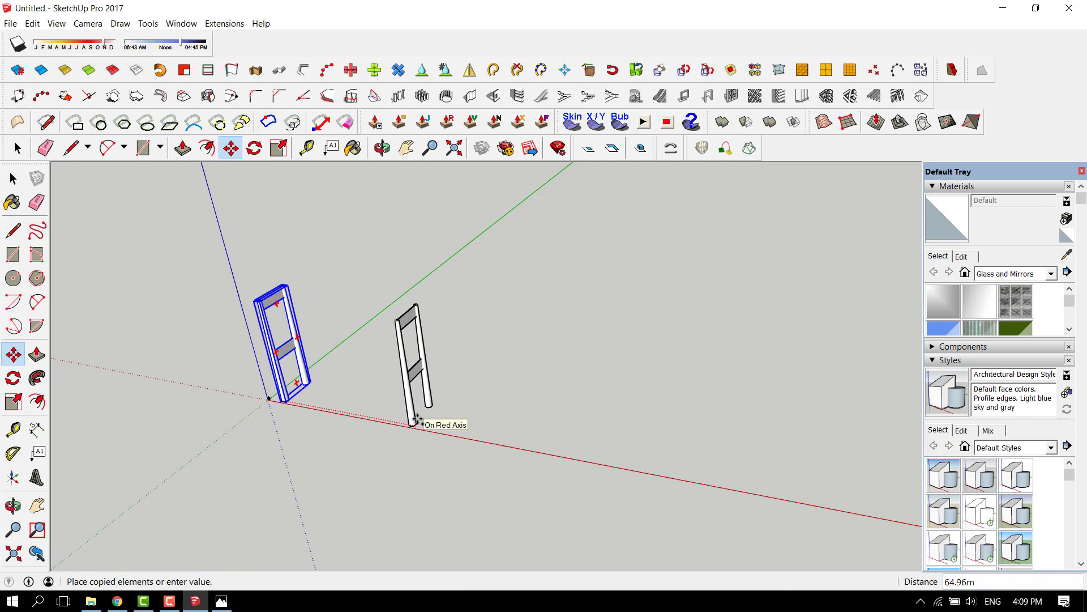
key("Return")
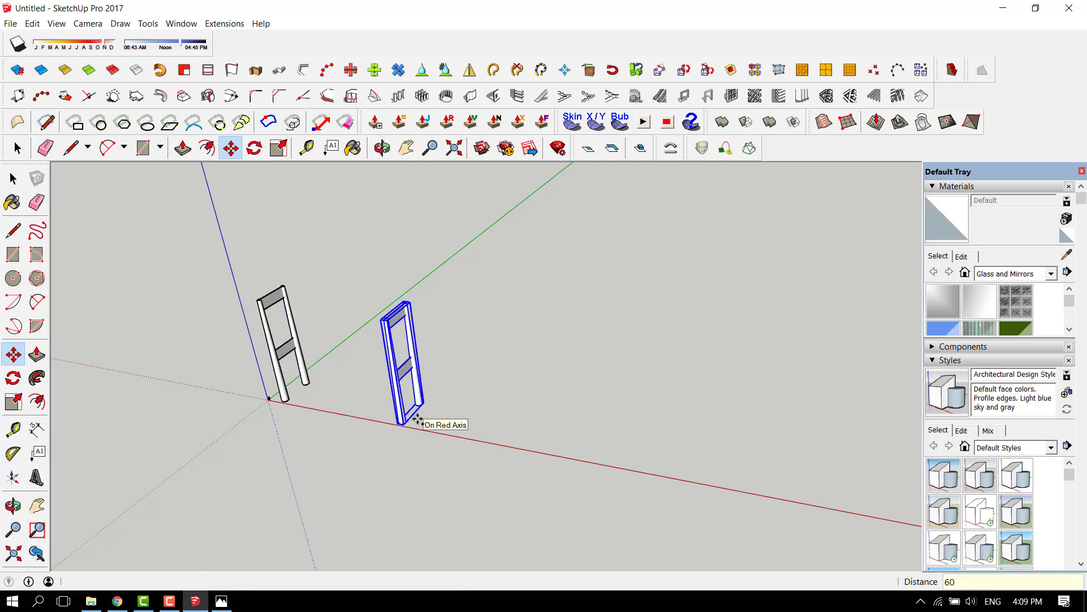
- Copy the second portal another 15 m along the red axis
scroll(418, 419, "up", 2)
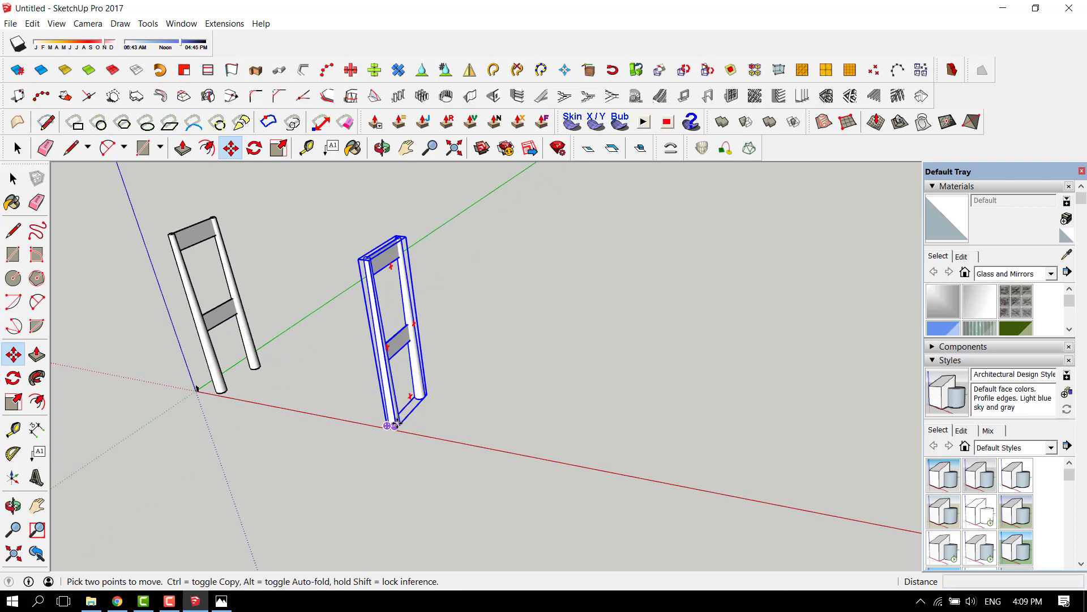
left_click(394, 424)
key("ctrl")
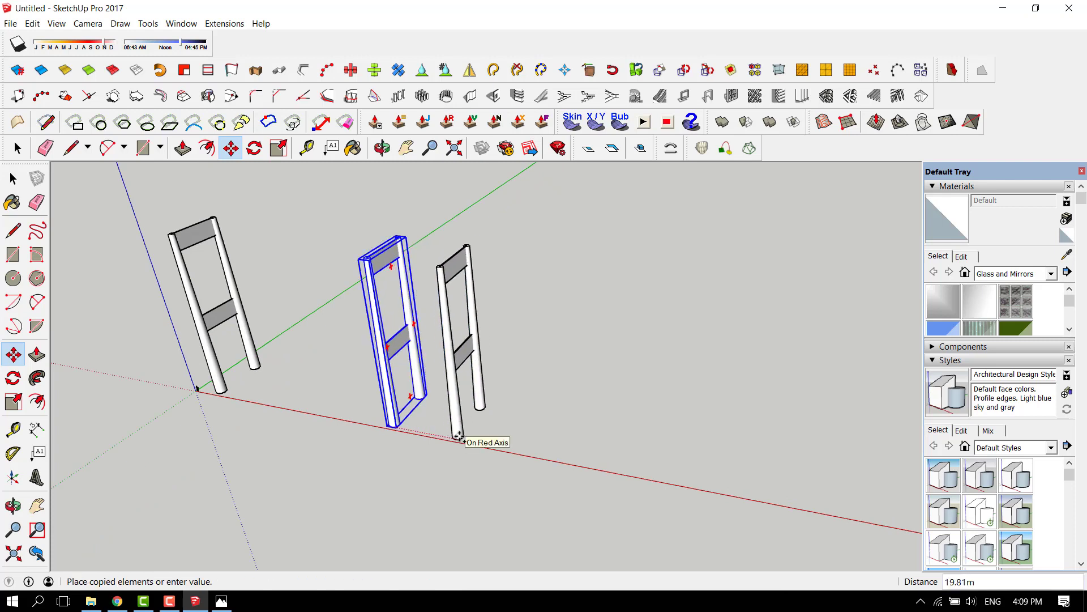
type("15")
key("Return")
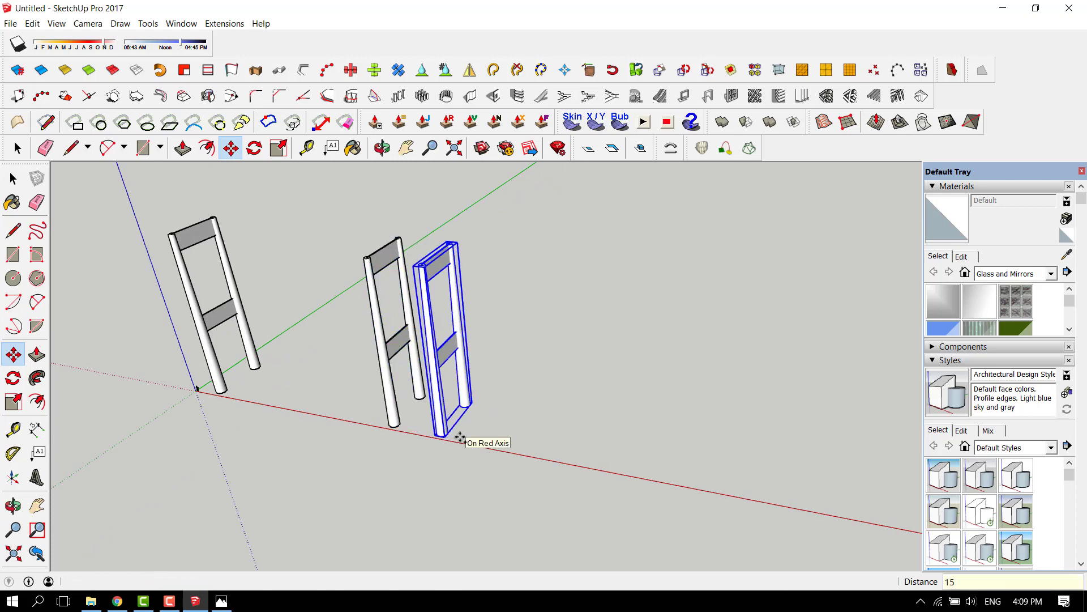
- Open the third portal group for editing and select its upper panel
middle_click_drag(509, 396, 414, 293)
scroll(413, 293, "up", 5)
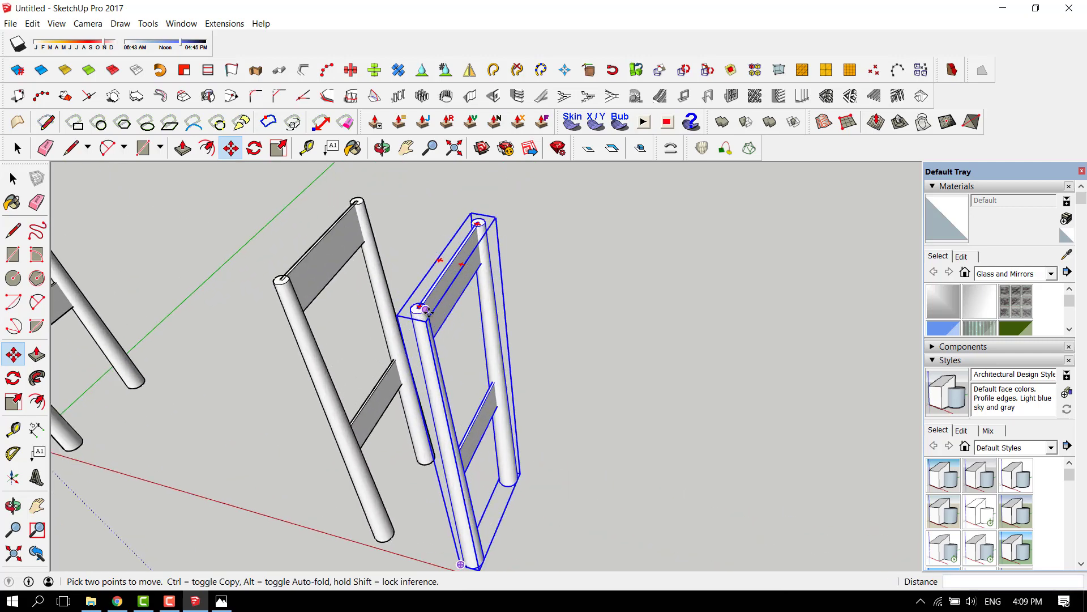
key("space")
double_click(445, 306)
scroll(444, 306, "down", 1)
scroll(351, 281, "up", 2)
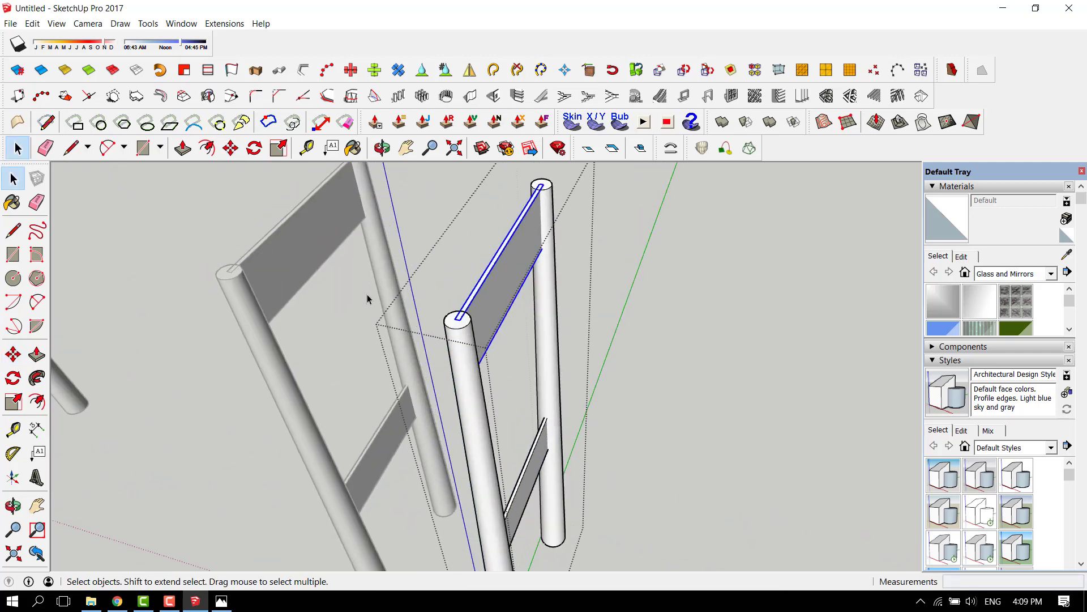
middle_click_drag(449, 287, 497, 365)
scroll(494, 325, "down", 1)
scroll(486, 401, "up", 1)
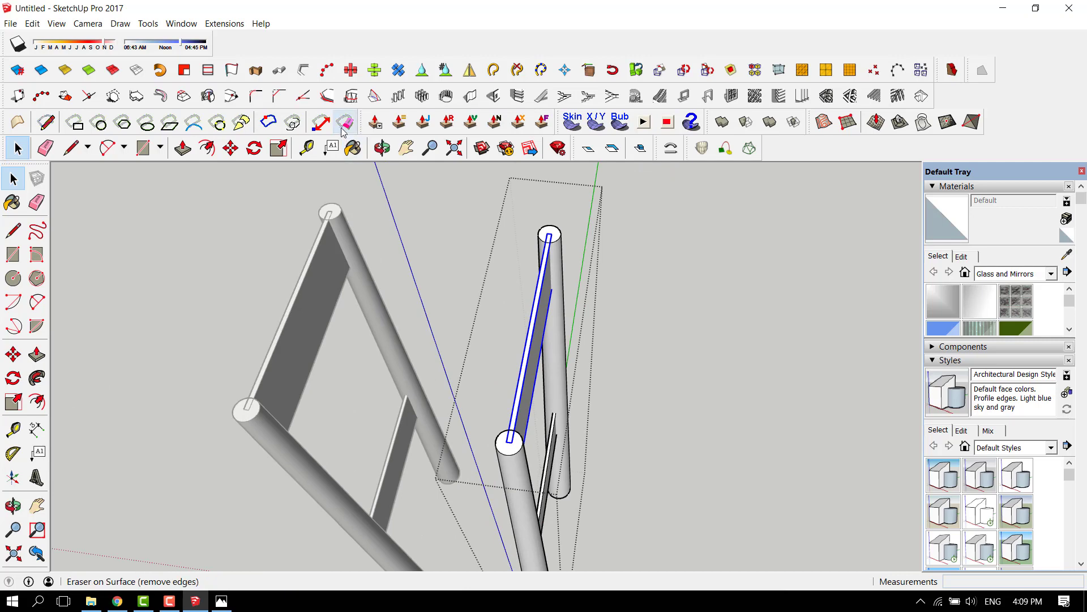
- Try to rotate a copy of the upper panel about its column's top center onto the matching column of the neighbouring portal
left_click(248, 154)
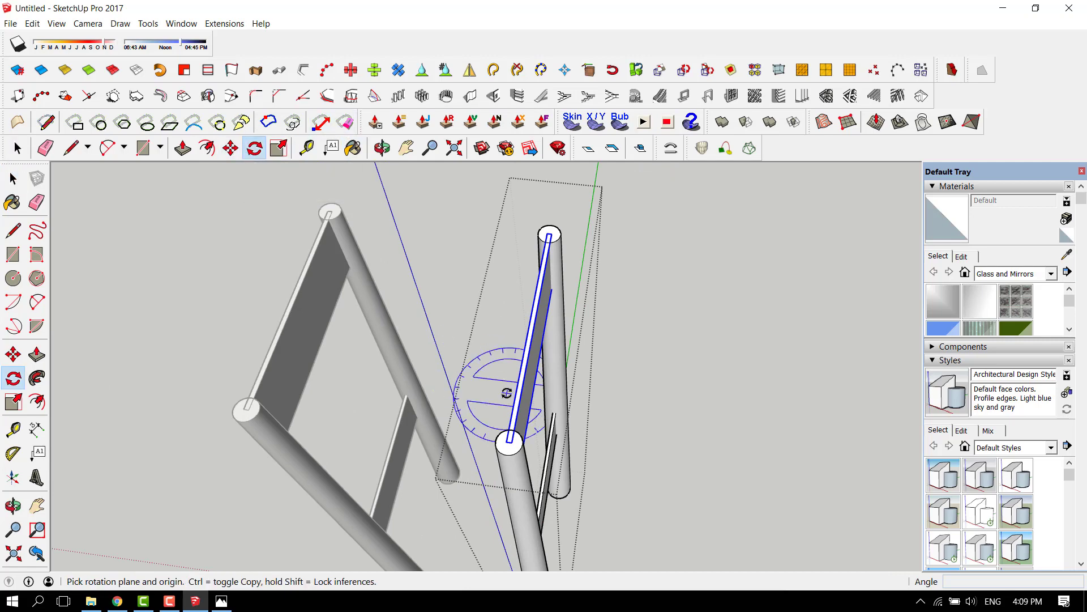
scroll(502, 439, "up", 4)
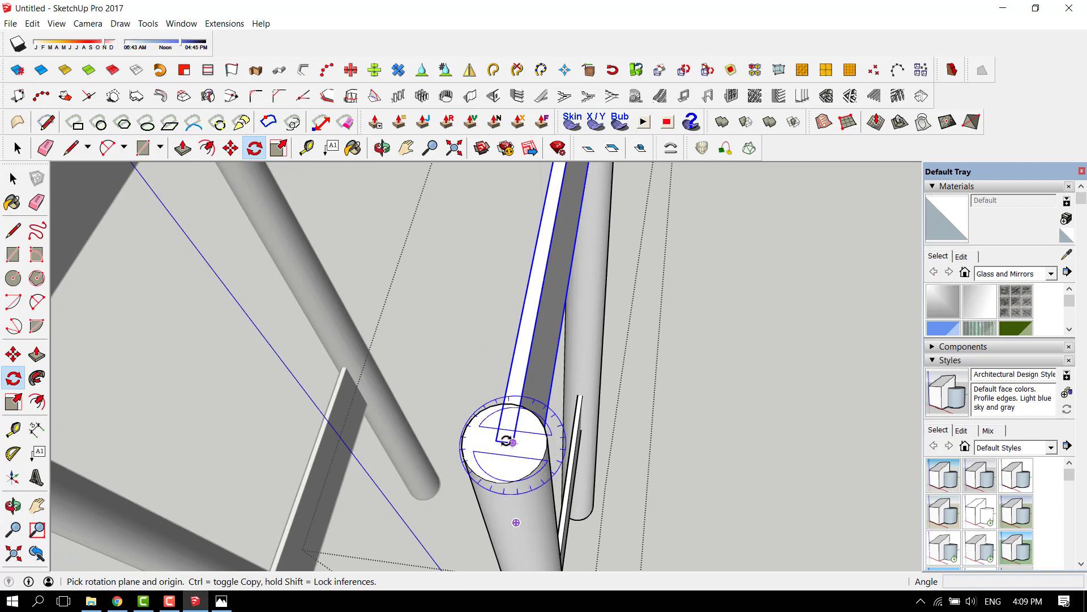
scroll(506, 441, "up", 2)
left_click(502, 446)
scroll(501, 449, "down", 7)
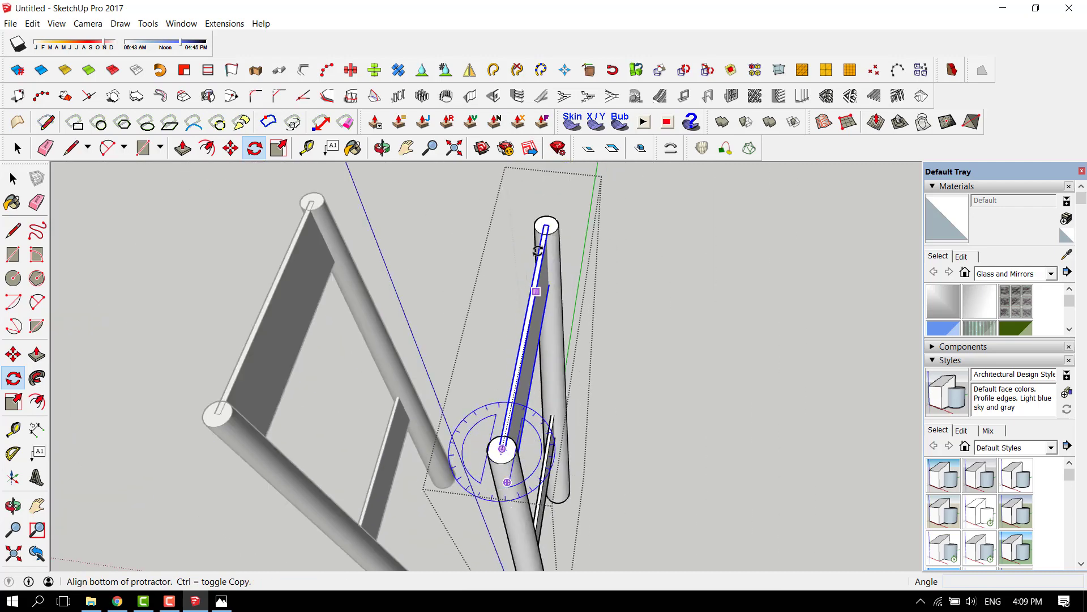
scroll(546, 216, "up", 8)
left_click(552, 281)
scroll(563, 238, "down", 7)
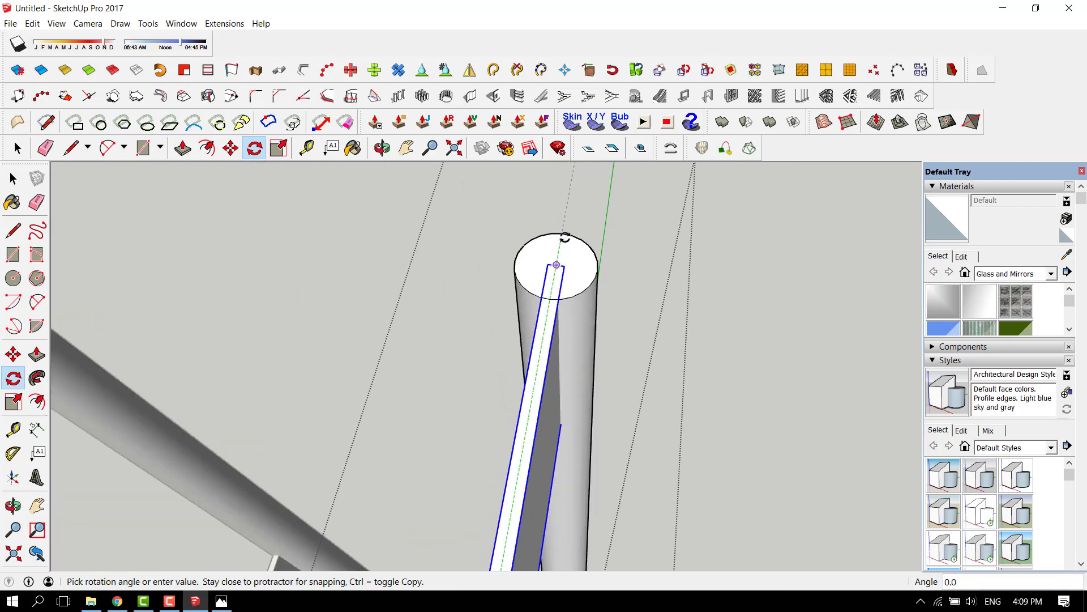
middle_click_drag(558, 339, 552, 269)
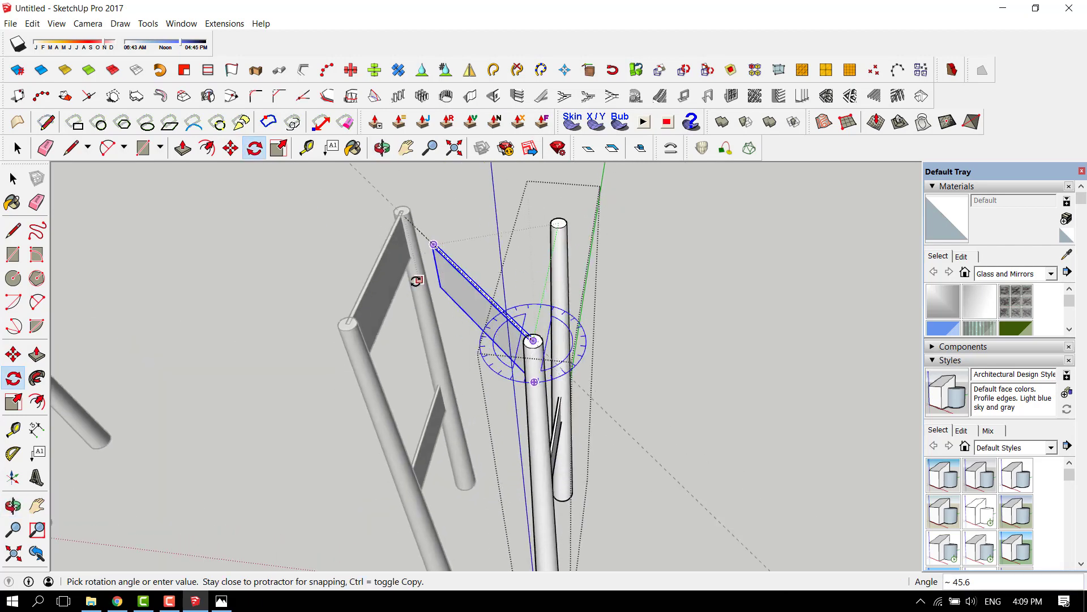
scroll(347, 323, "up", 6)
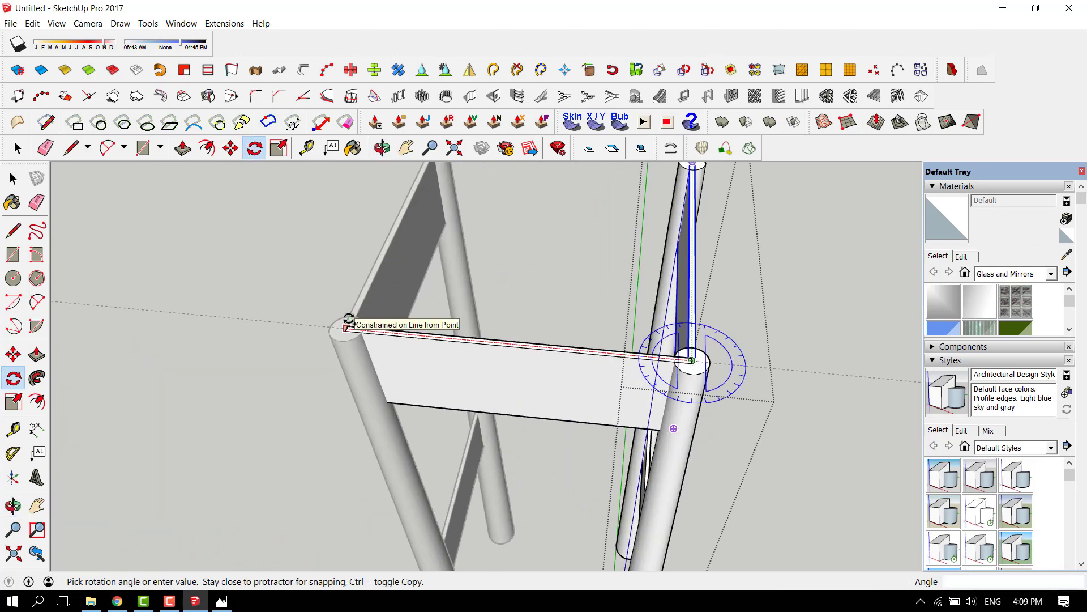
left_click(347, 333)
- Undo the rotated upper-panel copy and select both the upper and lower panels of the third portal
scroll(304, 309, "down", 8)
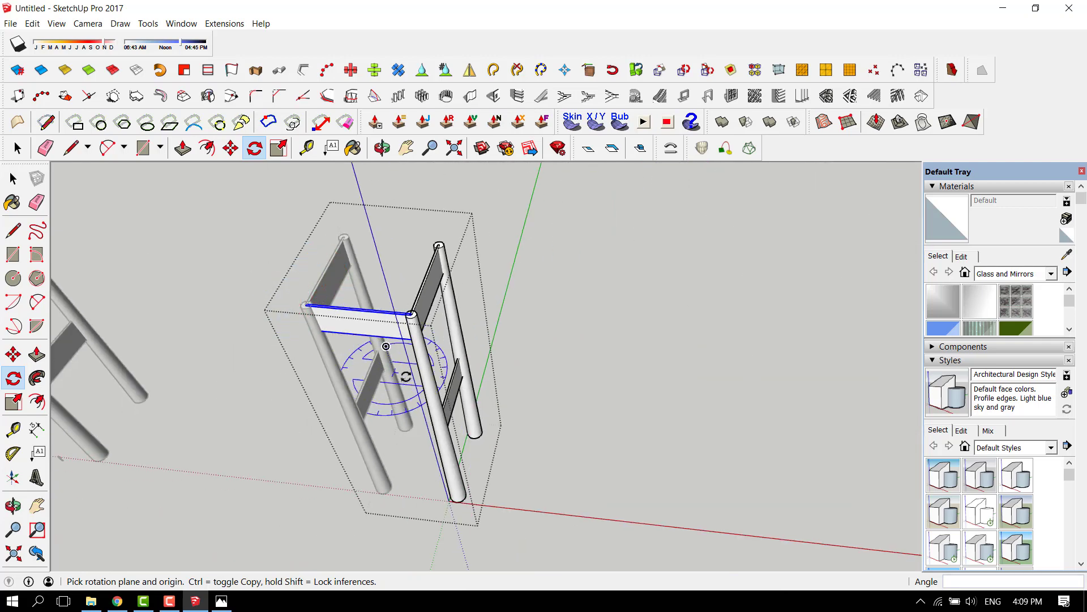
middle_click_drag(389, 328, 453, 357)
key("space")
scroll(417, 291, "up", 4)
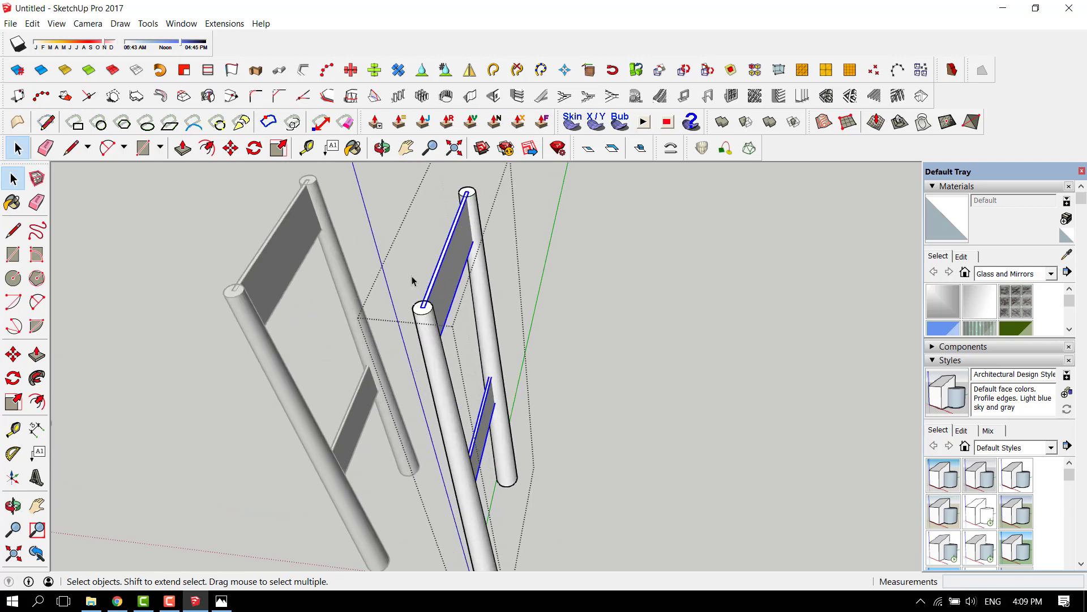
- Rotate copies of the upper and lower panels about the column's top center onto the matching column of the neighbouring portal
left_click(254, 148)
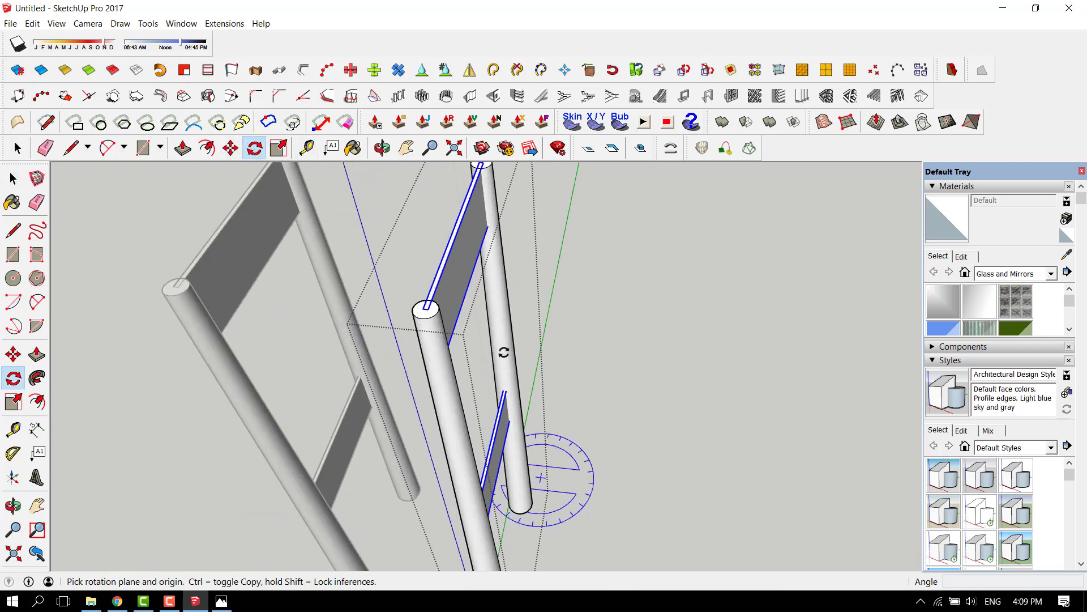
scroll(657, 526, "down", 3)
scroll(512, 380, "up", 6)
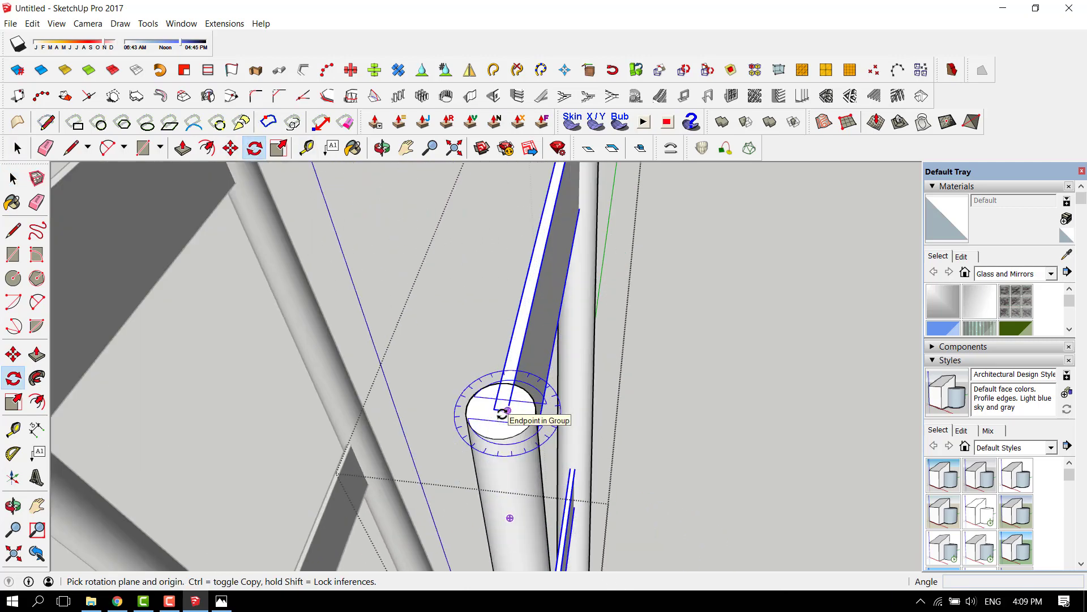
scroll(498, 411, "up", 2)
left_click(498, 411)
key("Escape")
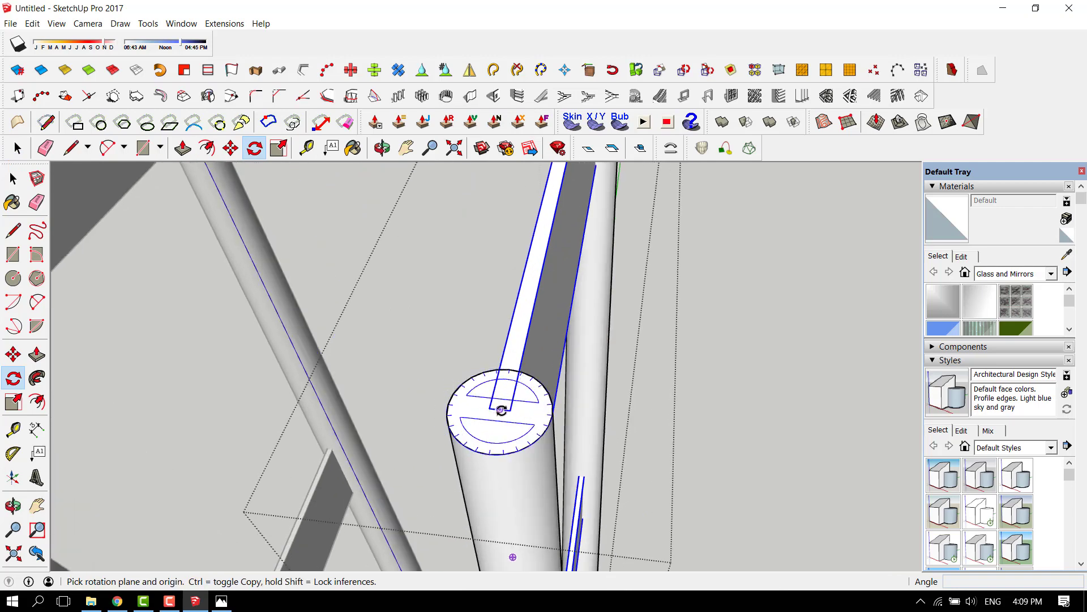
left_click(498, 412)
scroll(492, 460, "down", 4)
scroll(542, 242, "up", 4)
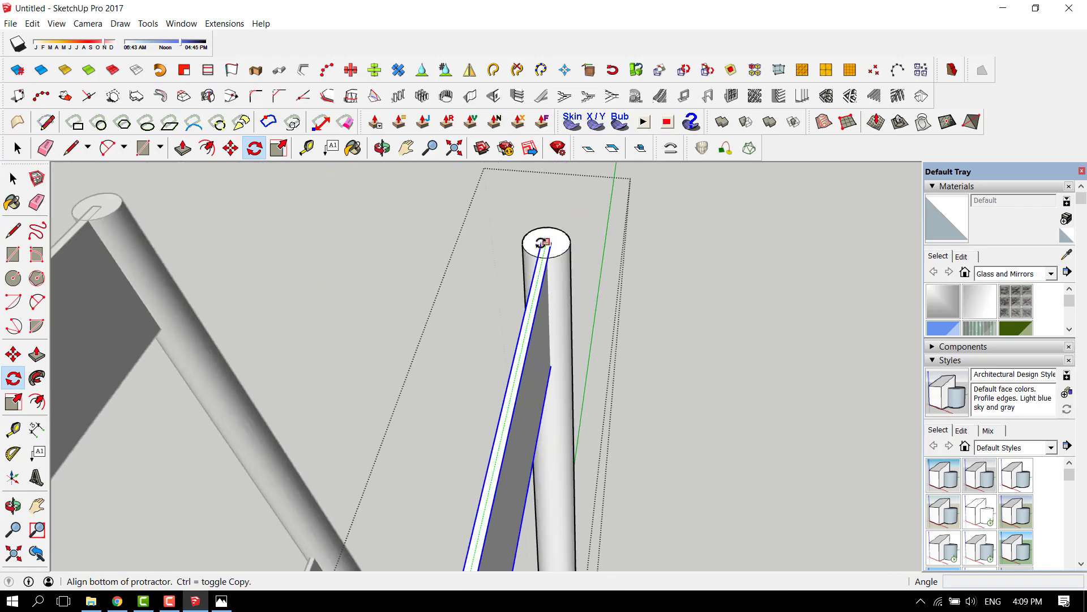
left_click(544, 243)
scroll(543, 242, "down", 6)
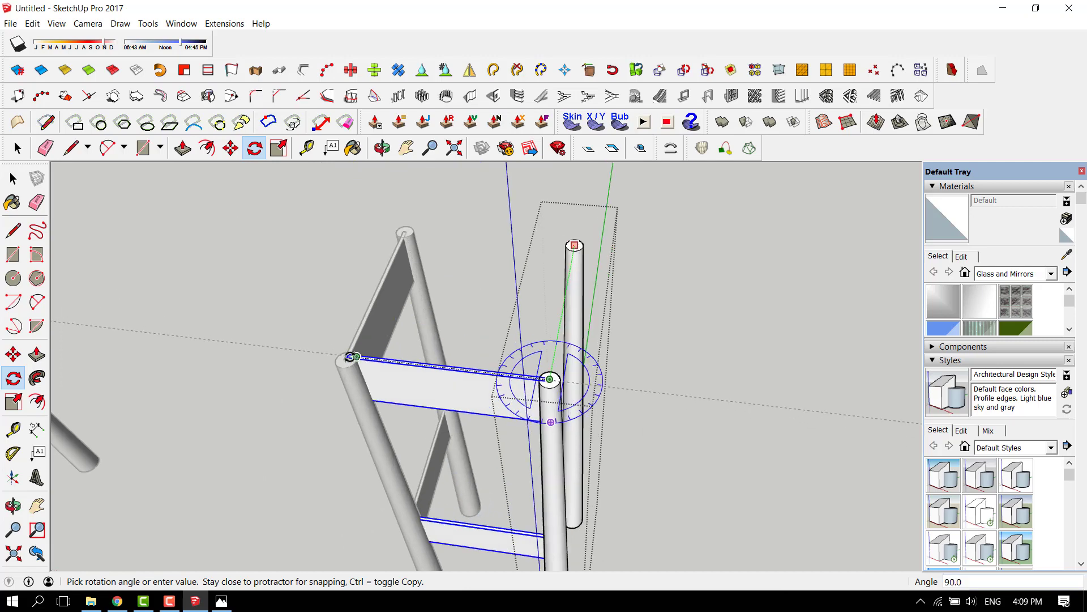
scroll(349, 352, "up", 2)
scroll(349, 352, "up", 4)
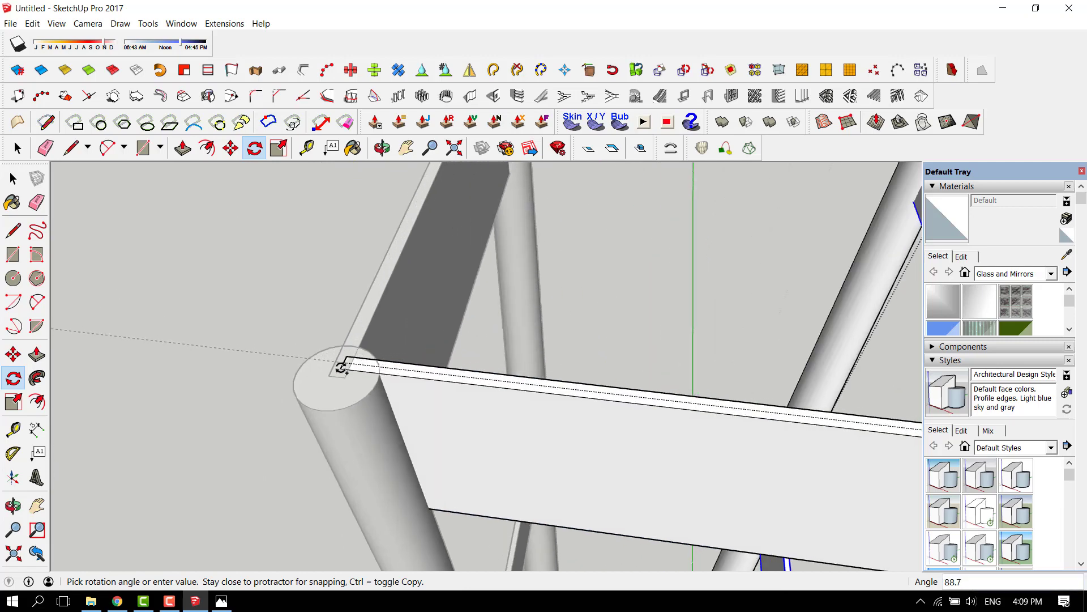
left_click(337, 375)
scroll(335, 369, "down", 6)
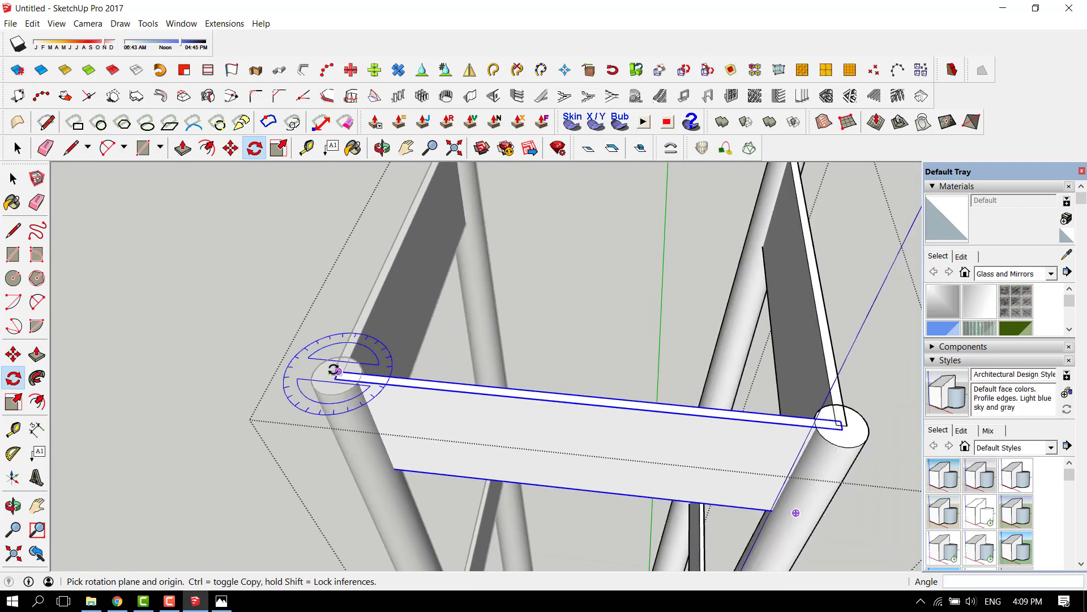
- Copy the two linking panels from the near column's top center to the far column of the same portal
middle_click_drag(334, 365, 404, 374)
scroll(404, 374, "up", 2)
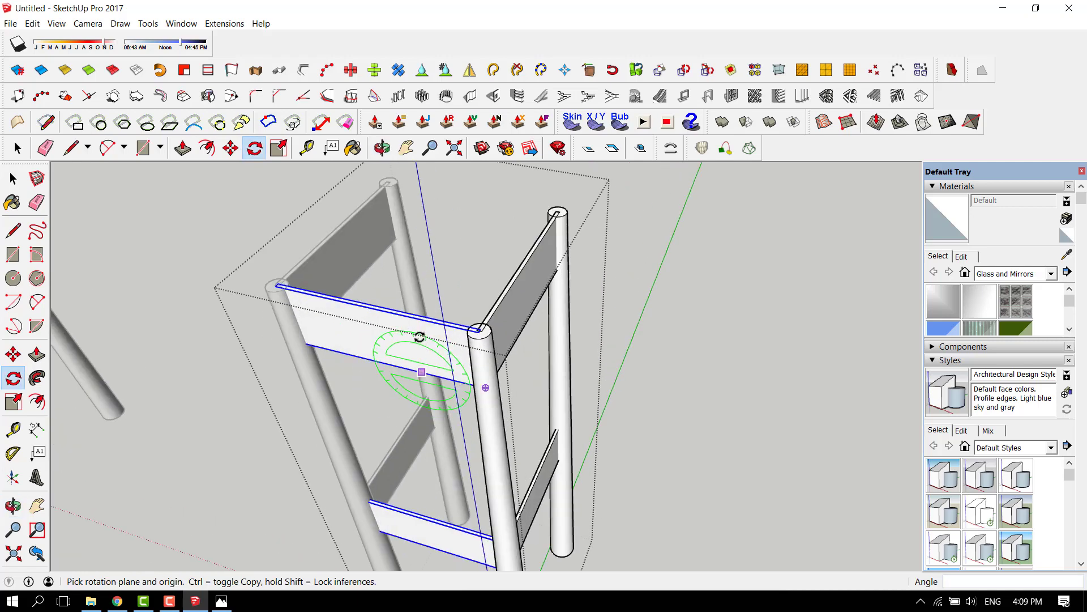
scroll(418, 339, "down", 3)
left_click(231, 148)
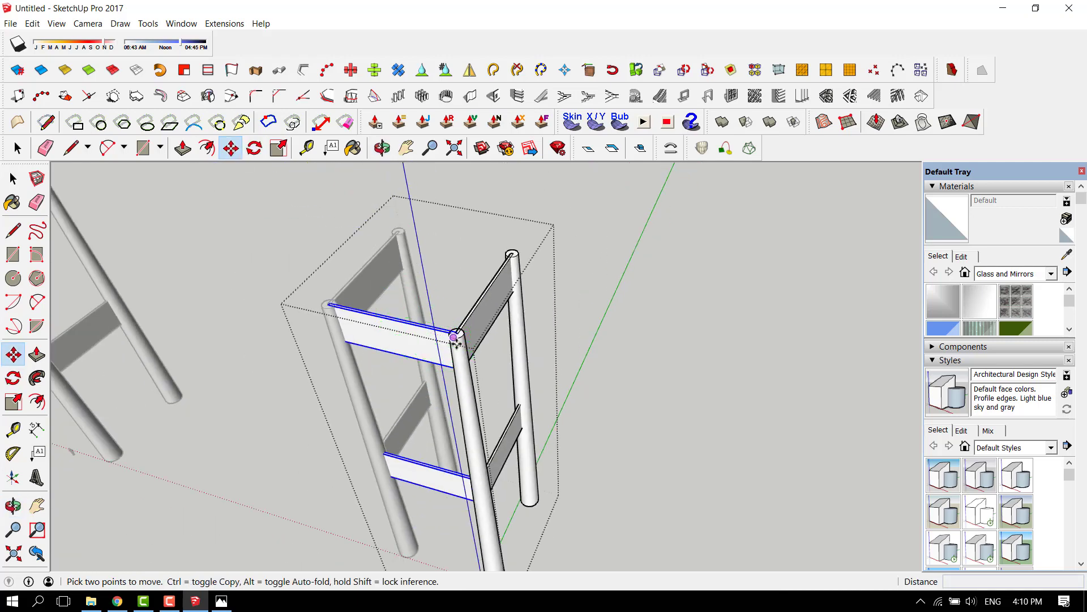
scroll(458, 337, "up", 5)
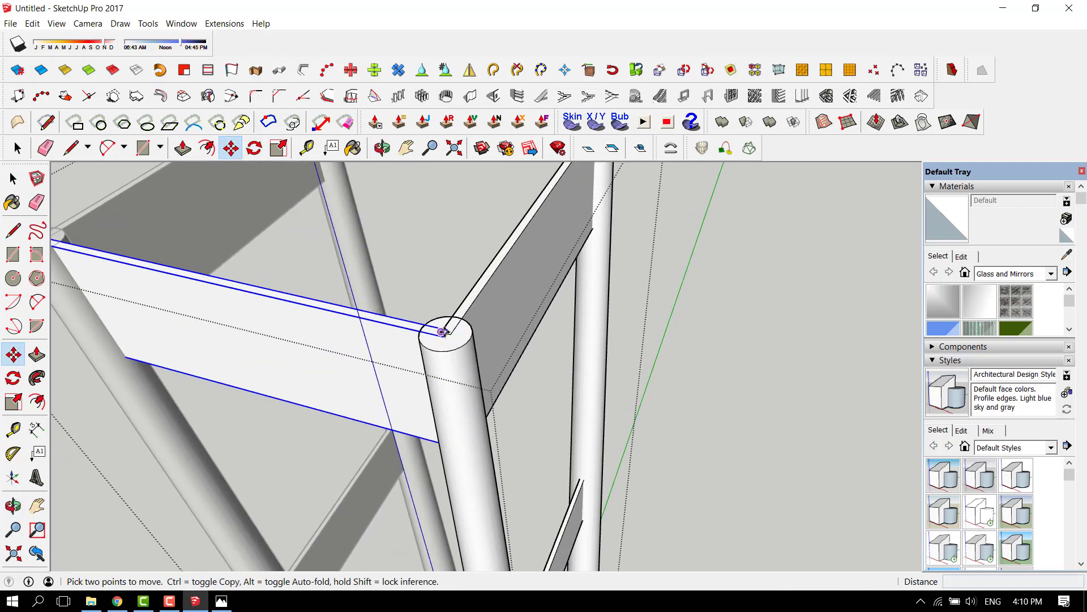
left_click(446, 333)
scroll(446, 333, "down", 5)
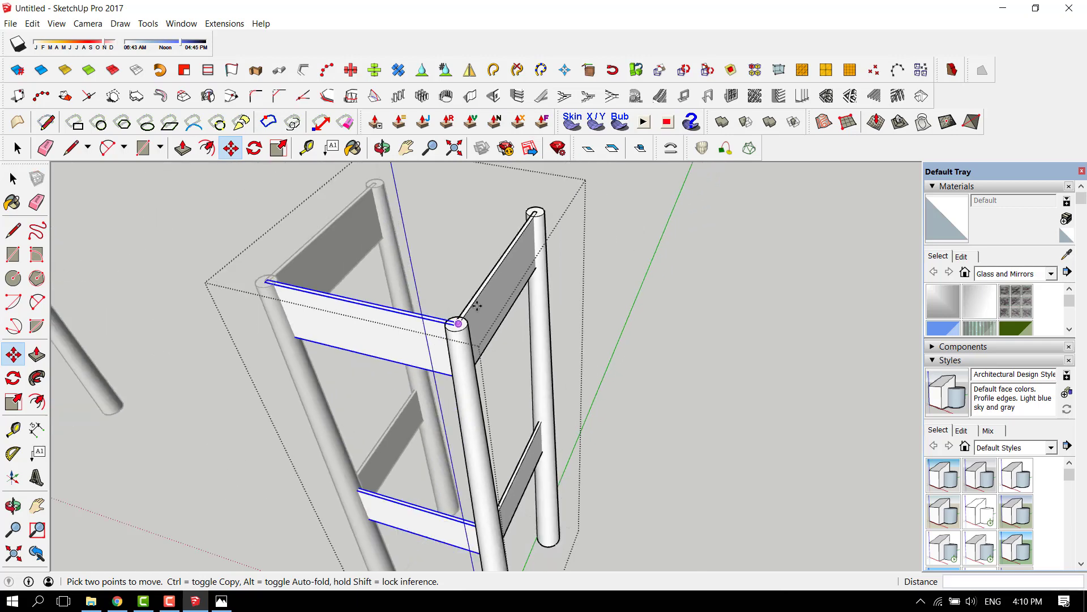
key("ctrl")
scroll(520, 235, "up", 6)
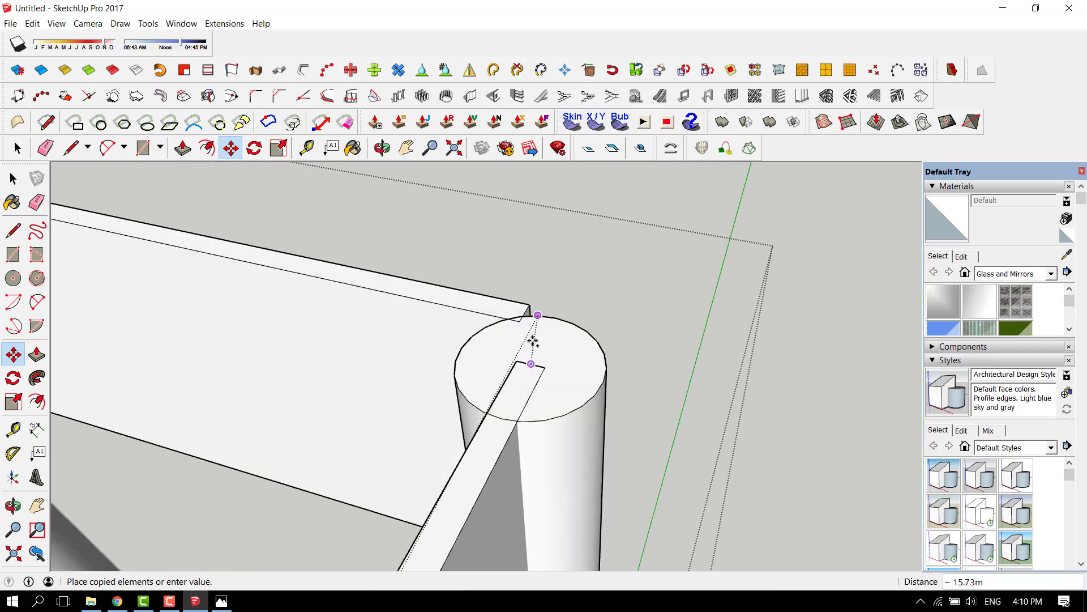
left_click(541, 363)
scroll(568, 306, "down", 10)
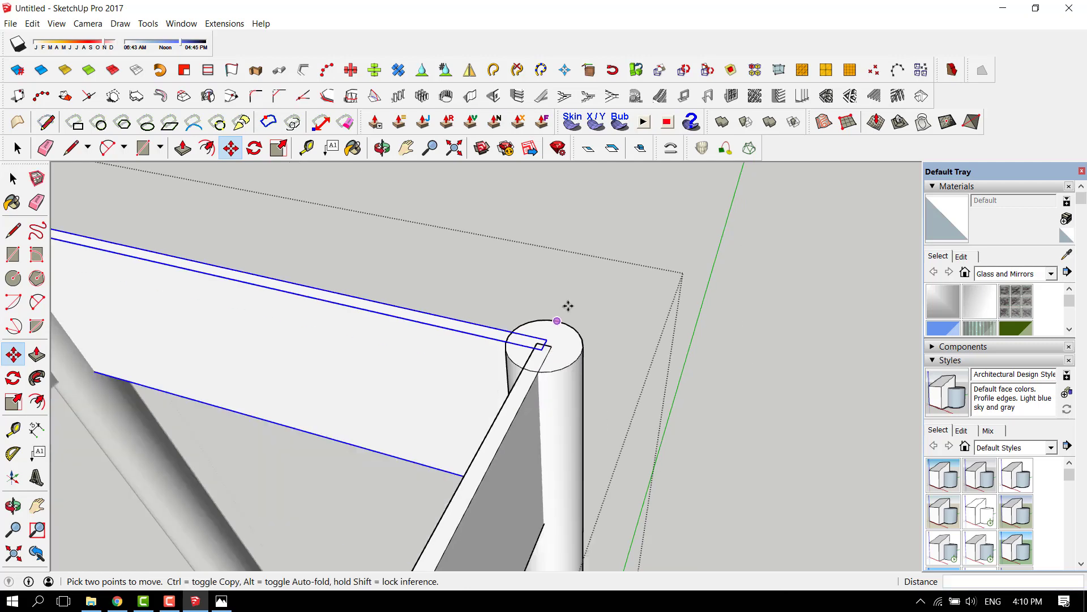
- Group the two linked portals together with their connecting panels as one four-column tower
key("space")
middle_click_drag(603, 345, 640, 397)
left_click_drag(637, 436, 518, 254)
right_click(555, 306)
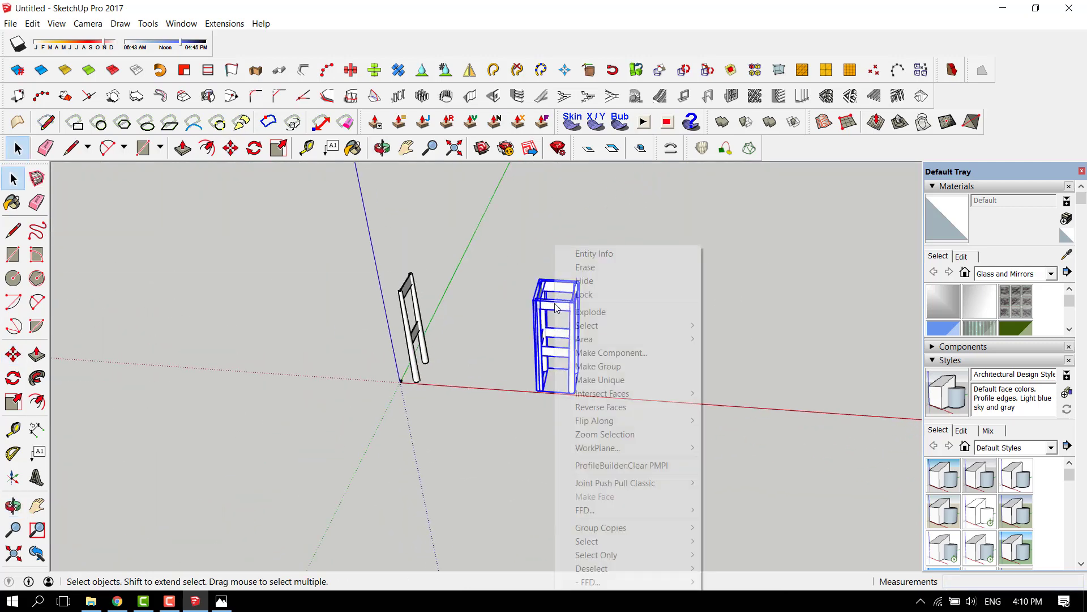
left_click(649, 367)
left_click(623, 300)
scroll(623, 300, "down", 2)
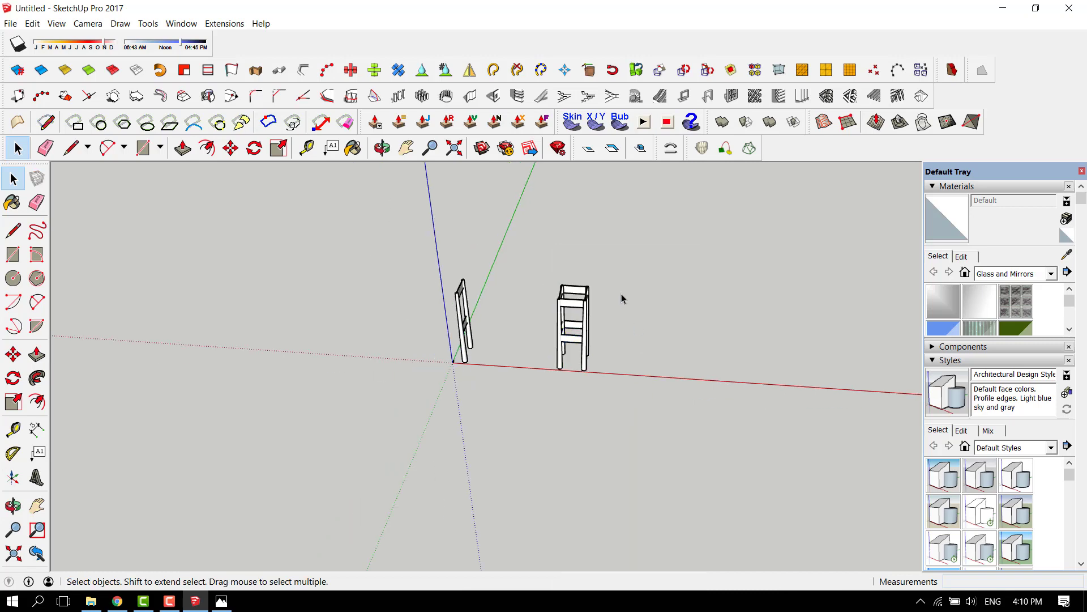
- Switch to Photos to examine the Hajj Terminal plan and the portal row photo, then return to SketchUp
left_click(221, 601)
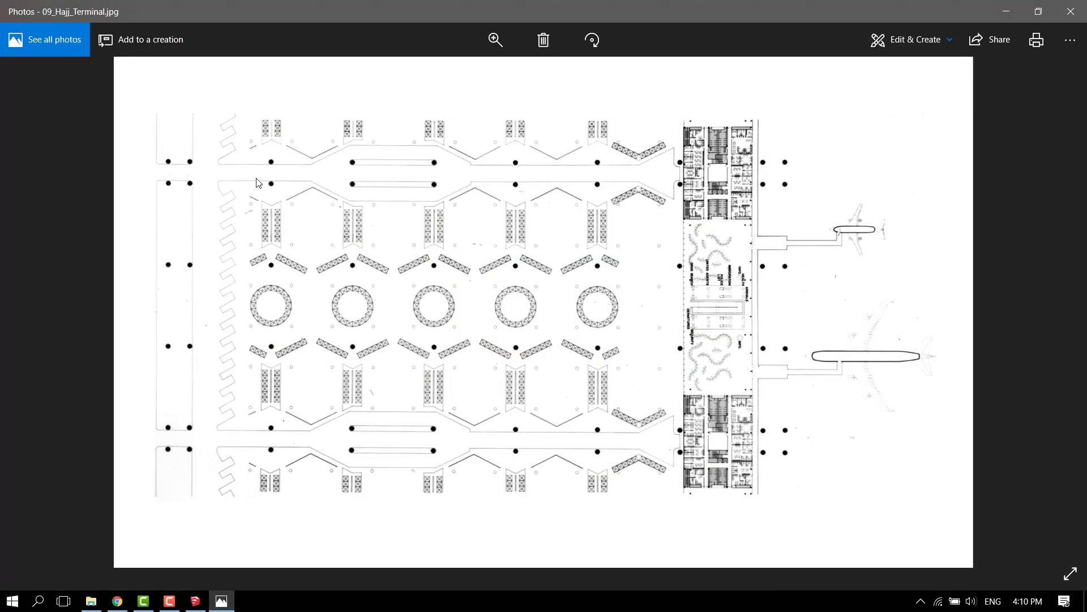
left_click(36, 324)
left_click(37, 324)
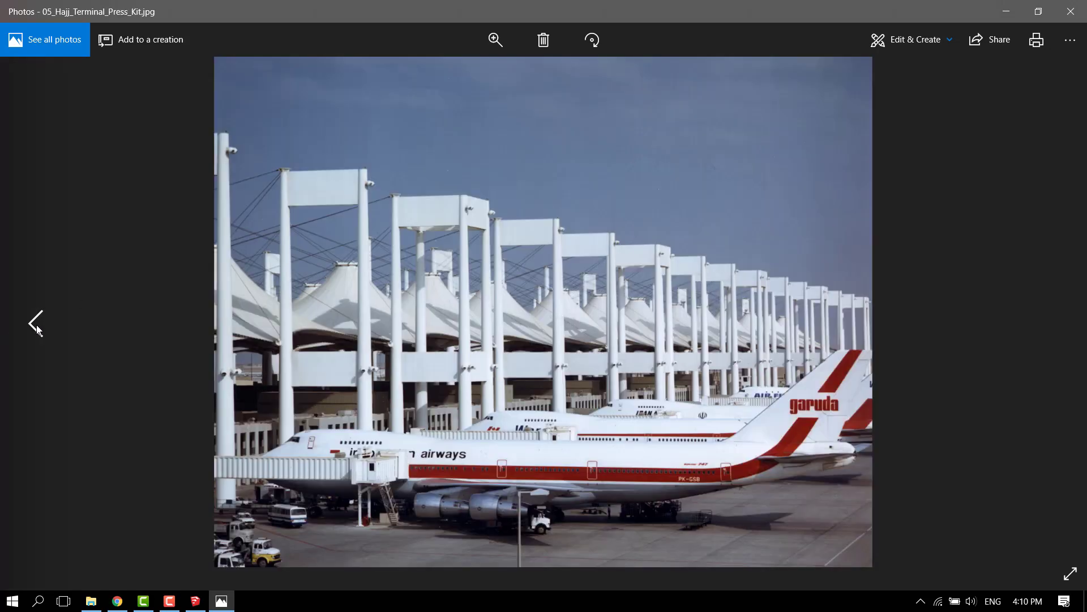
key("alt+Tab")
- Open the four-column tower group and examine how its columns, panels and nested portal groups are organised
left_click(429, 408)
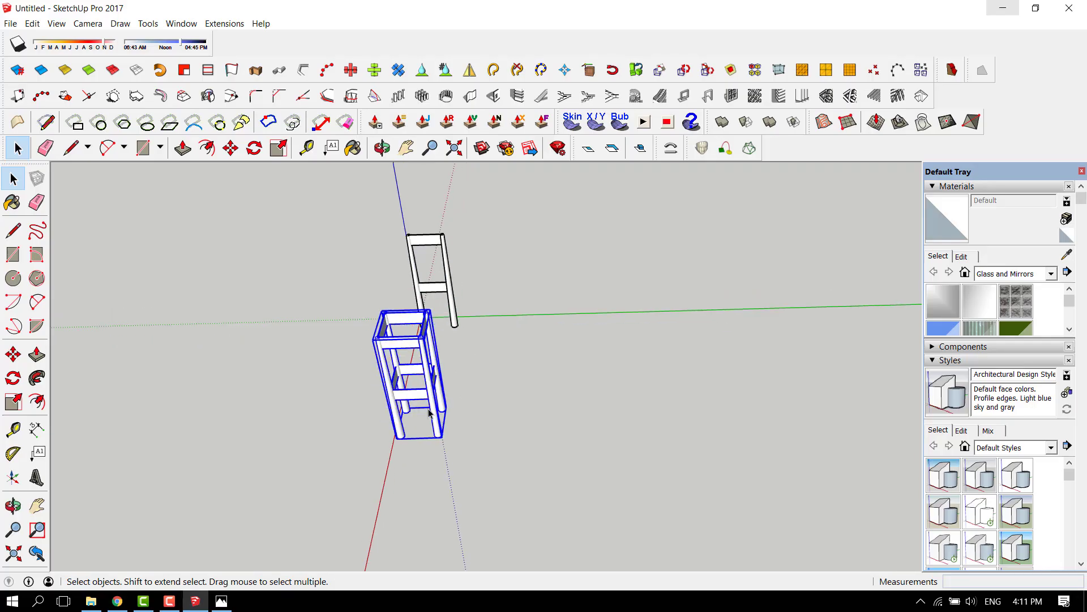
double_click(428, 411)
scroll(450, 413, "up", 2)
middle_click_drag(450, 413, 399, 385)
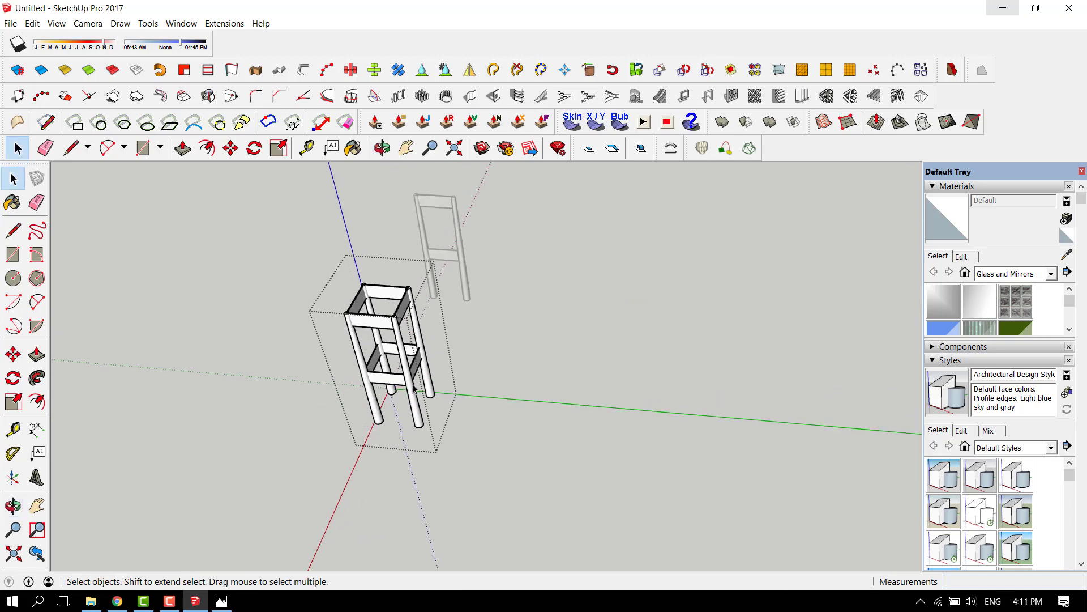
scroll(399, 385, "up", 2)
key("ctrl+a")
scroll(354, 430, "down", 3)
scroll(378, 399, "up", 3)
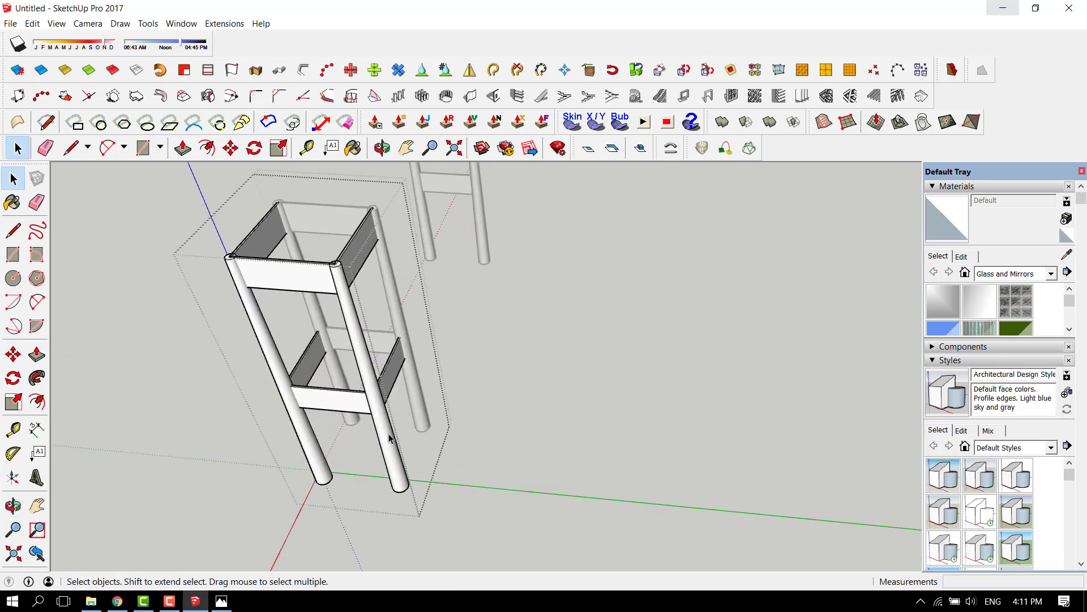
left_click(394, 440)
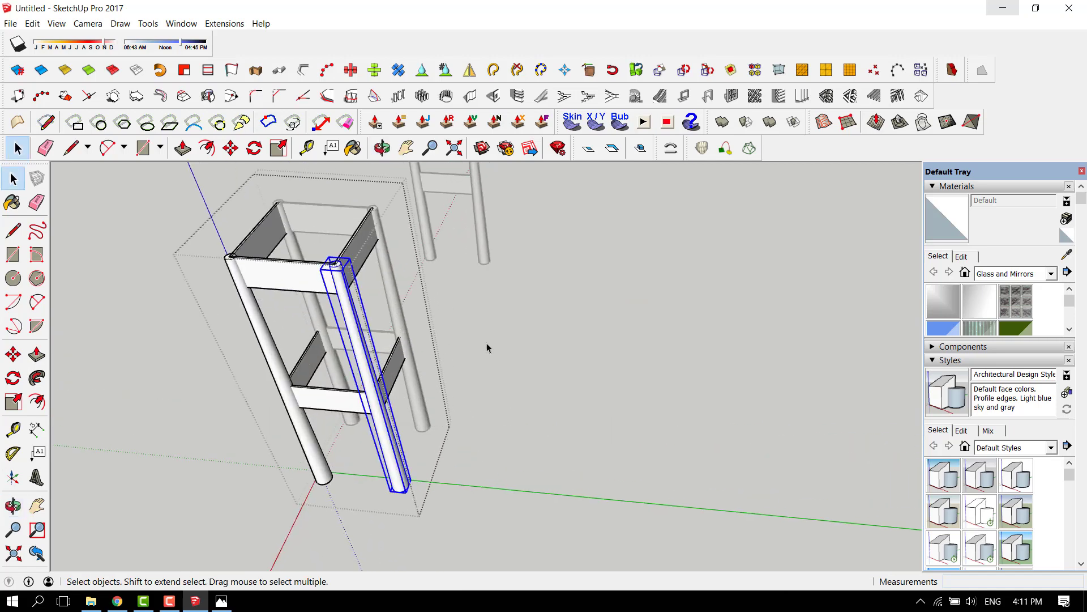
left_click(486, 348)
right_click(393, 371)
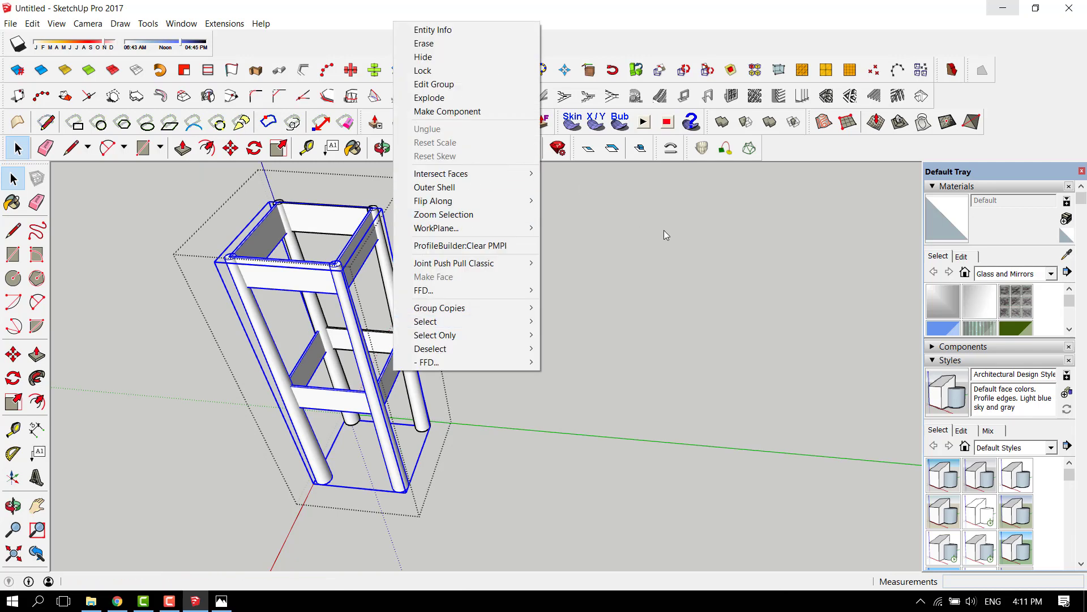
left_click(664, 230)
left_click(401, 372)
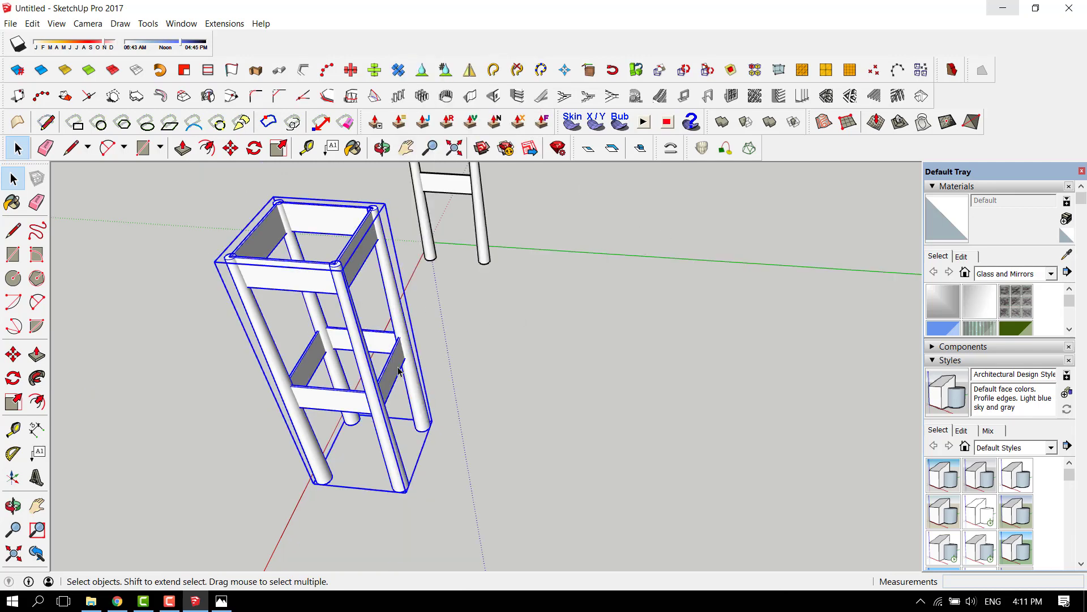
scroll(397, 371, "down", 2)
left_click(516, 360)
- Explode the outer group of the four-column tower
right_click(374, 380)
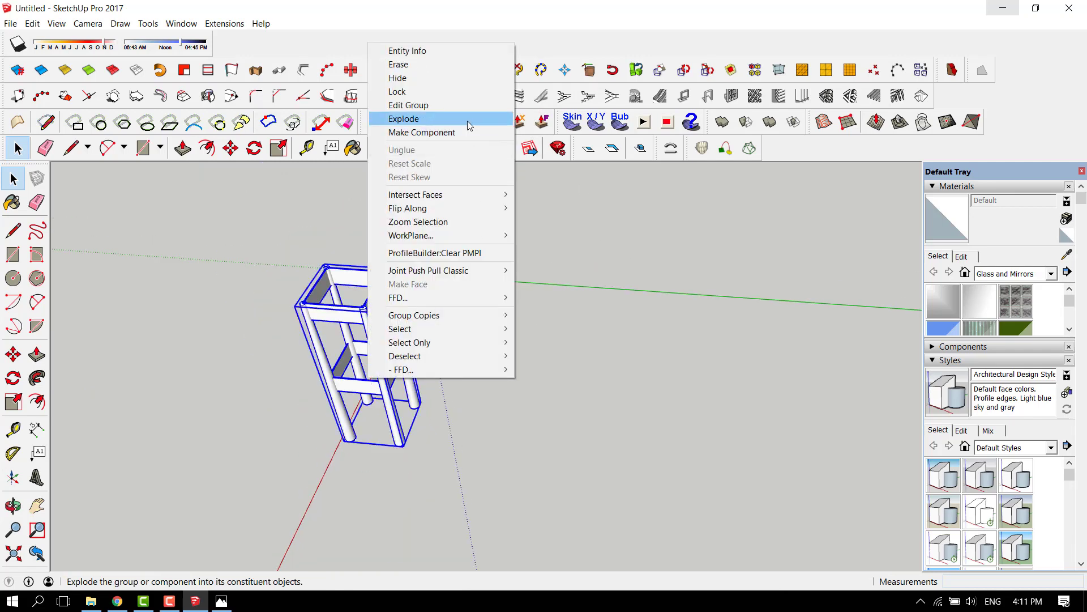
left_click(468, 121)
scroll(424, 408, "up", 1)
left_click(423, 408)
- Check the contents of the nested group holding the front portal and linking panels, and explode that group
left_click(393, 394)
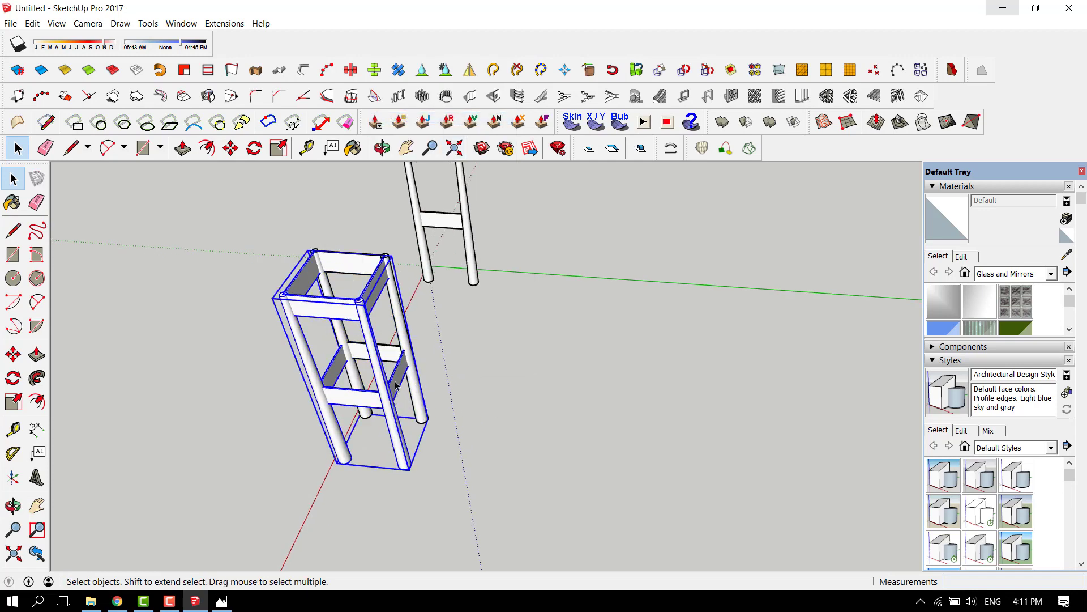
scroll(393, 394, "up", 3)
double_click(393, 391)
left_click(385, 396)
scroll(383, 397, "down", 1)
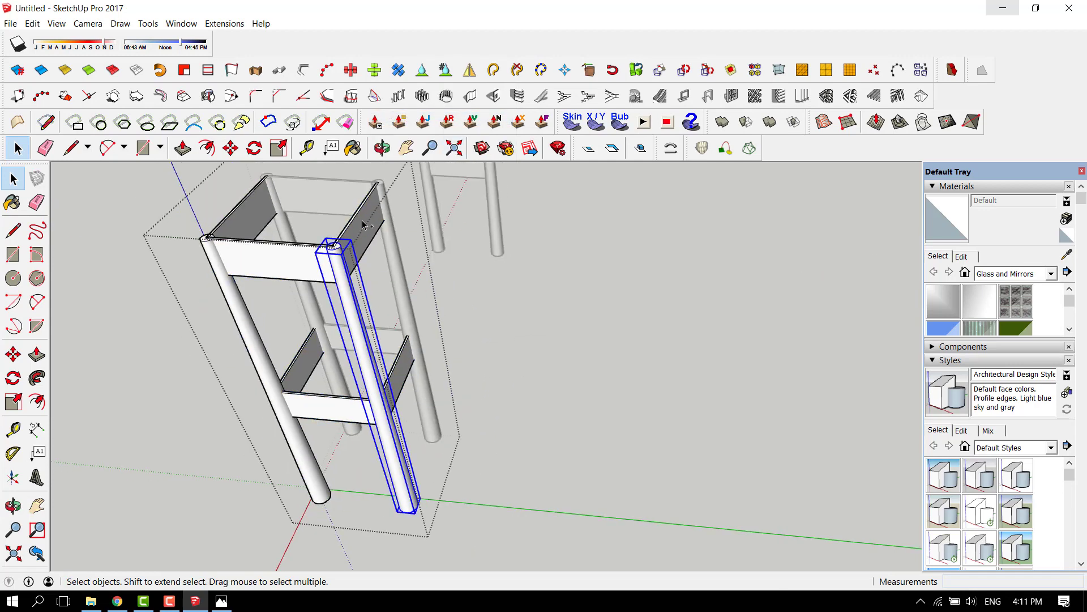
left_click(365, 387)
scroll(366, 387, "down", 2)
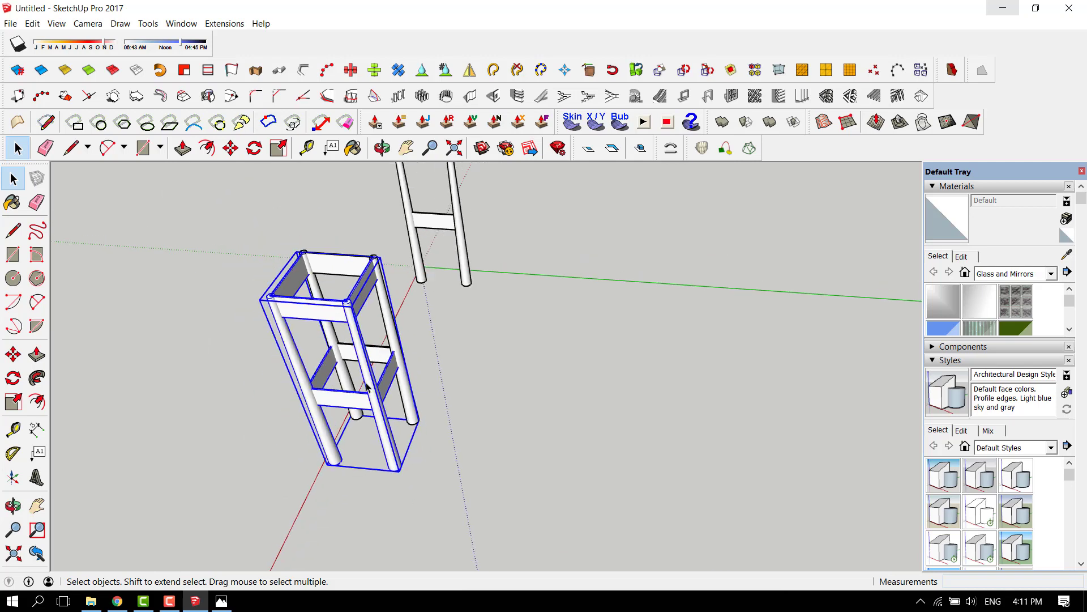
right_click(366, 387)
left_click(460, 110)
left_click(486, 407)
- Explode the tower's remaining rear portal group into its separate columns and panels
scroll(408, 397, "up", 3)
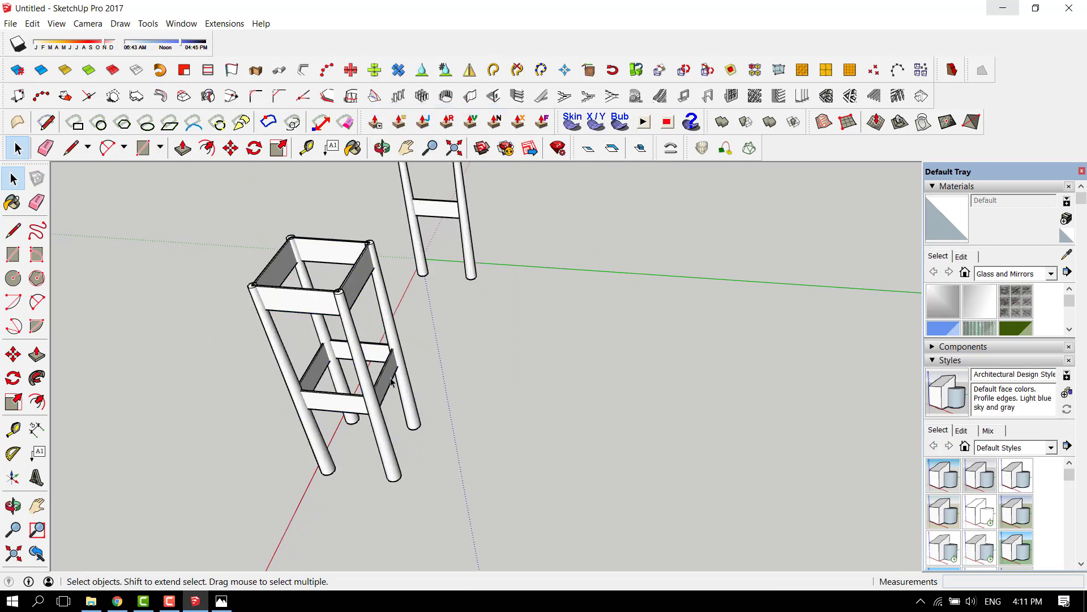
left_click(375, 411)
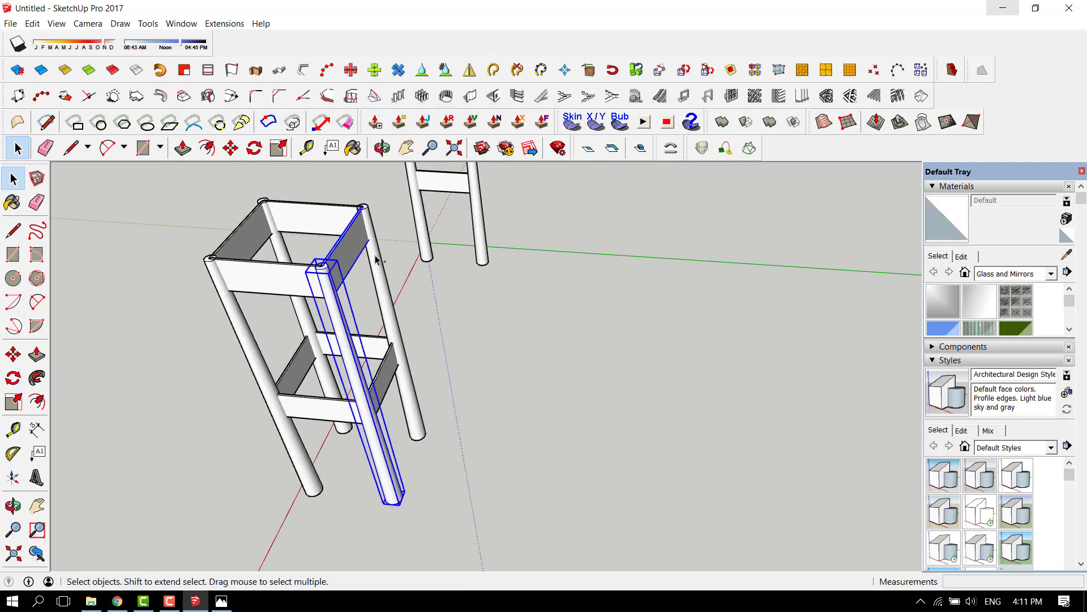
left_click(384, 371, "ctrl")
right_click(374, 245)
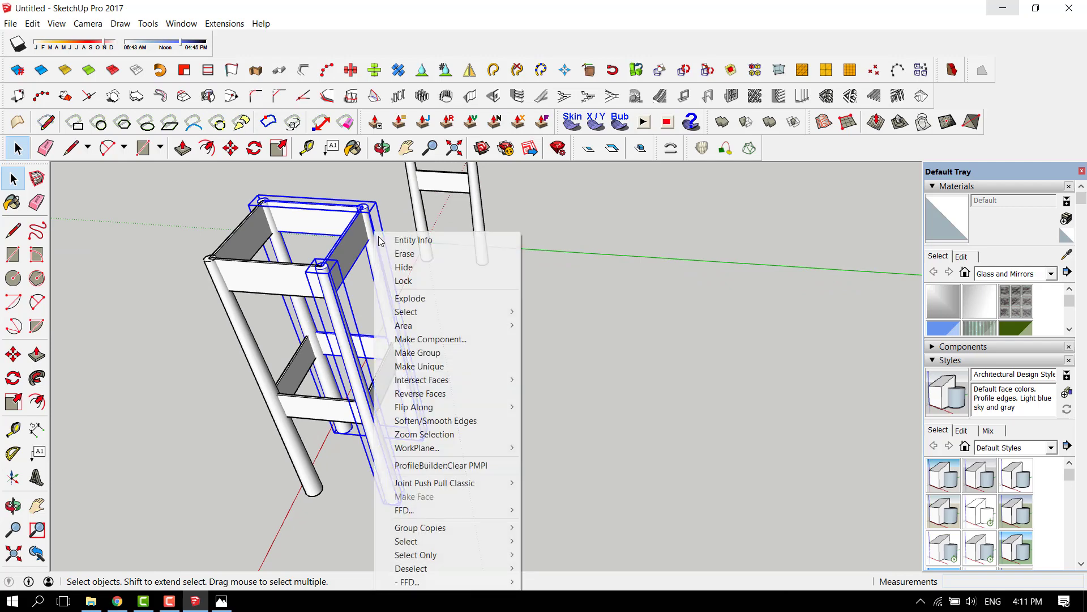
left_click(396, 267)
right_click(344, 213)
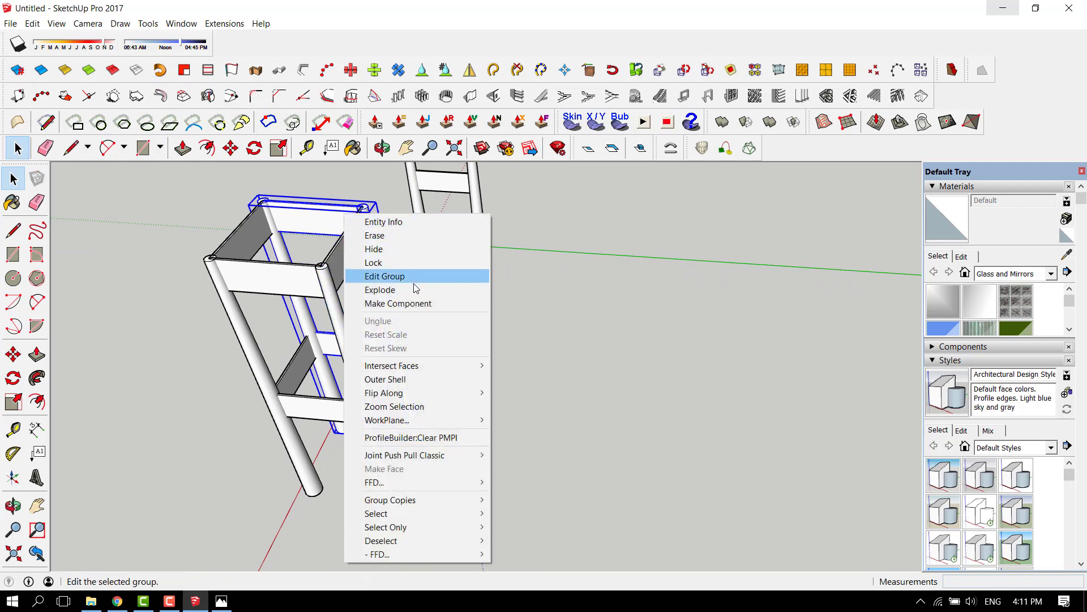
left_click(414, 288)
scroll(414, 286, "down", 1)
left_click(445, 321)
- Copy the tower's right-hand pair of columns with their linking panels 60 m along the green axis
scroll(445, 320, "up", 2)
left_click(363, 249)
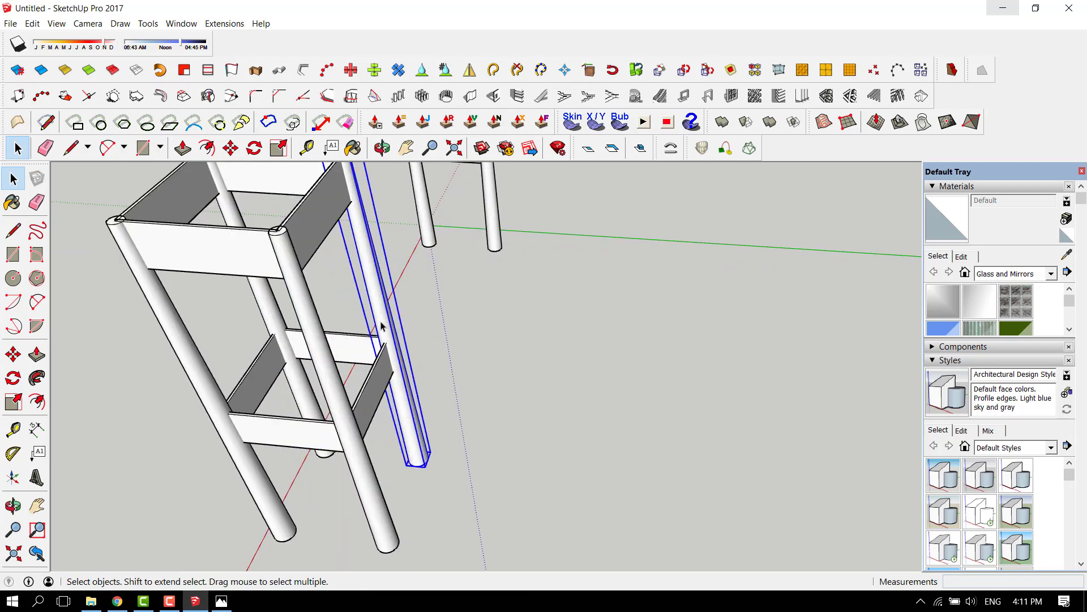
scroll(344, 248, "down", 1)
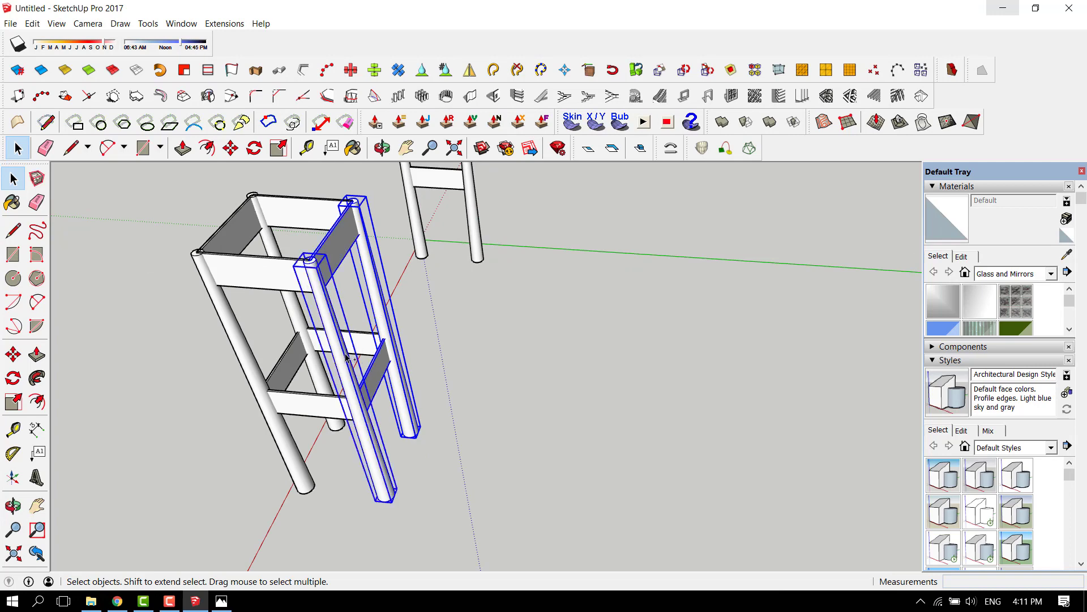
scroll(369, 357, "down", 3)
middle_click_drag(384, 347, 418, 409)
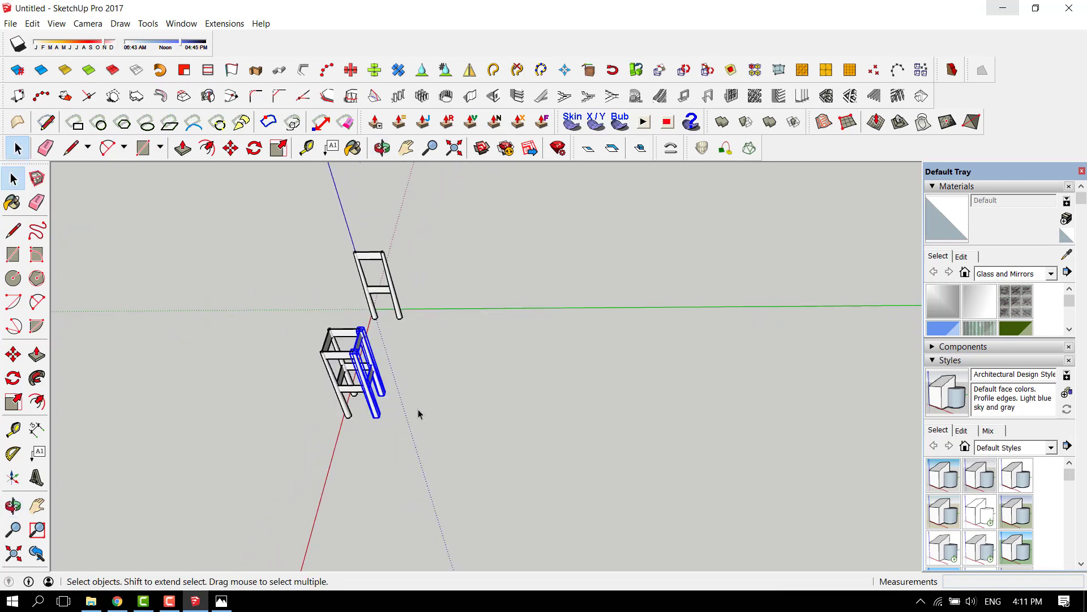
scroll(367, 385, "up", 3)
key("m")
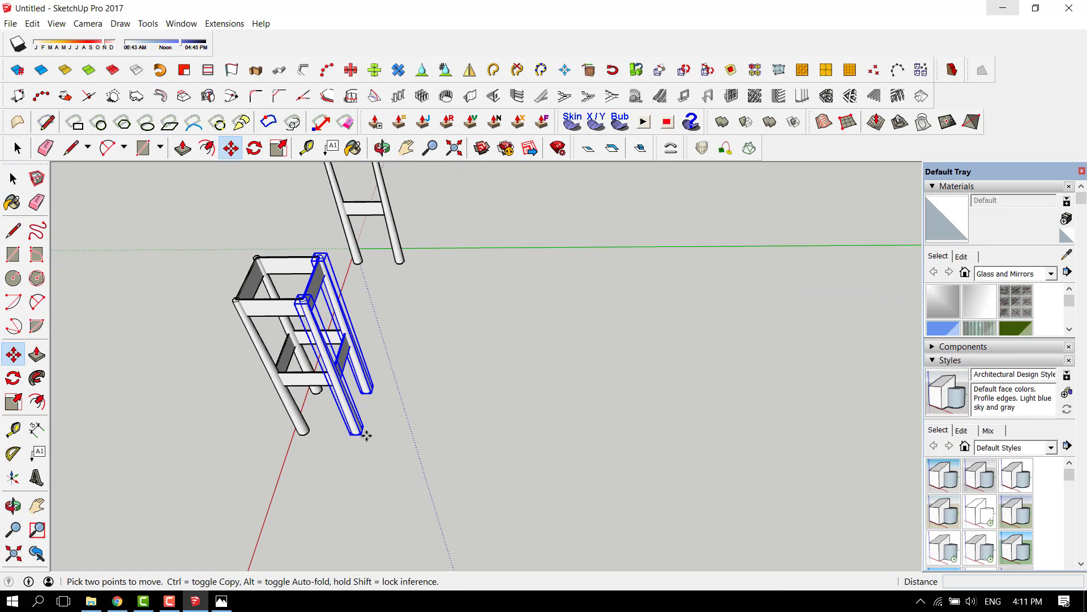
left_click(365, 469)
key("ctrl")
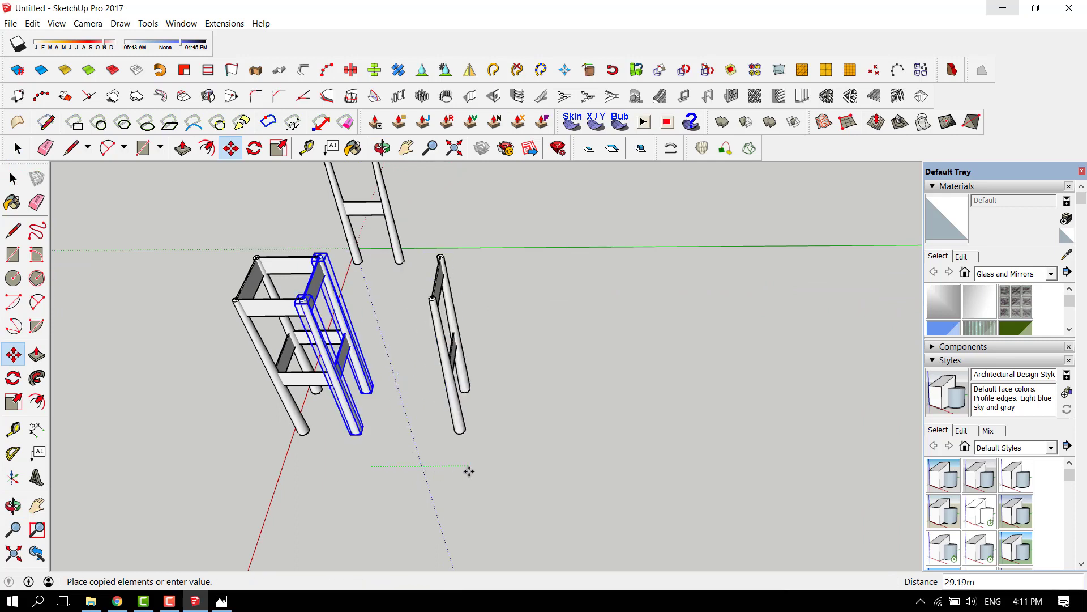
scroll(498, 473, "down", 2)
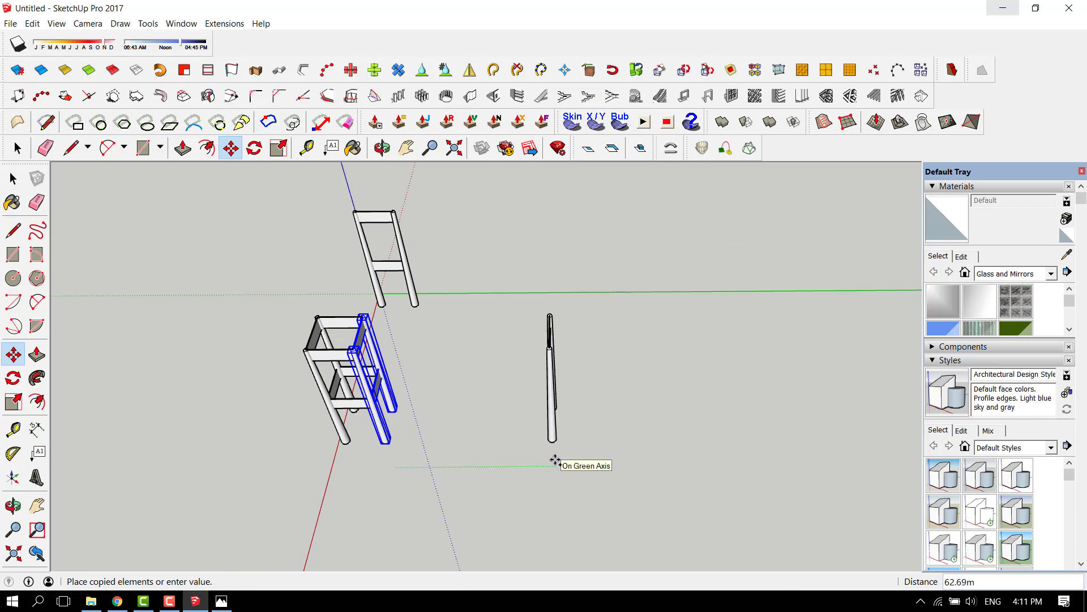
type("60")
key("Return")
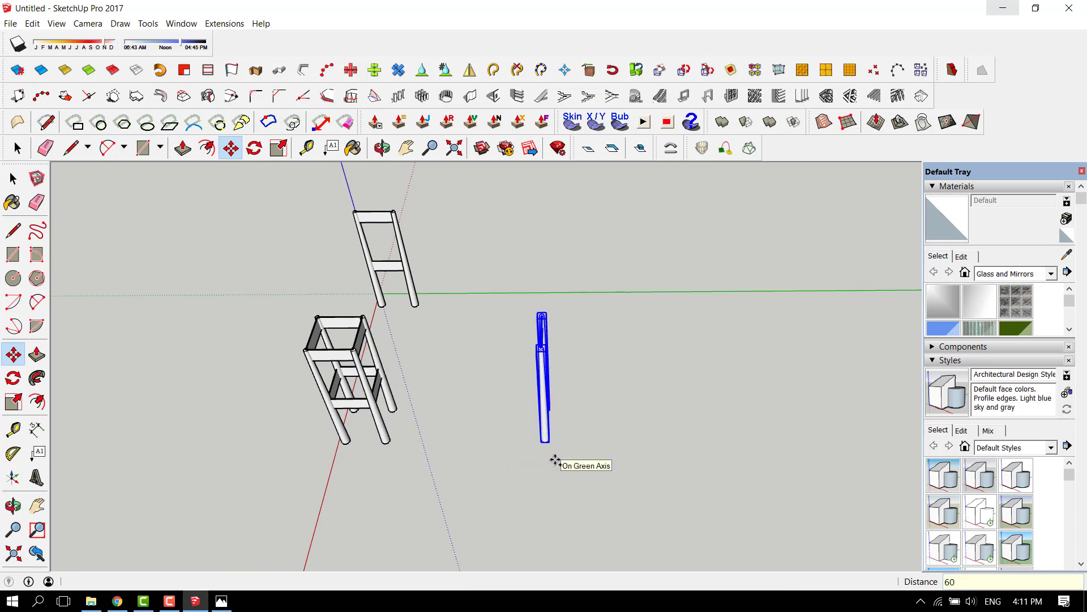
- Copy the separate two-column portal near the origin 60 m along the green axis
scroll(513, 435, "down", 2)
middle_click_drag(569, 375, 496, 359)
key("space")
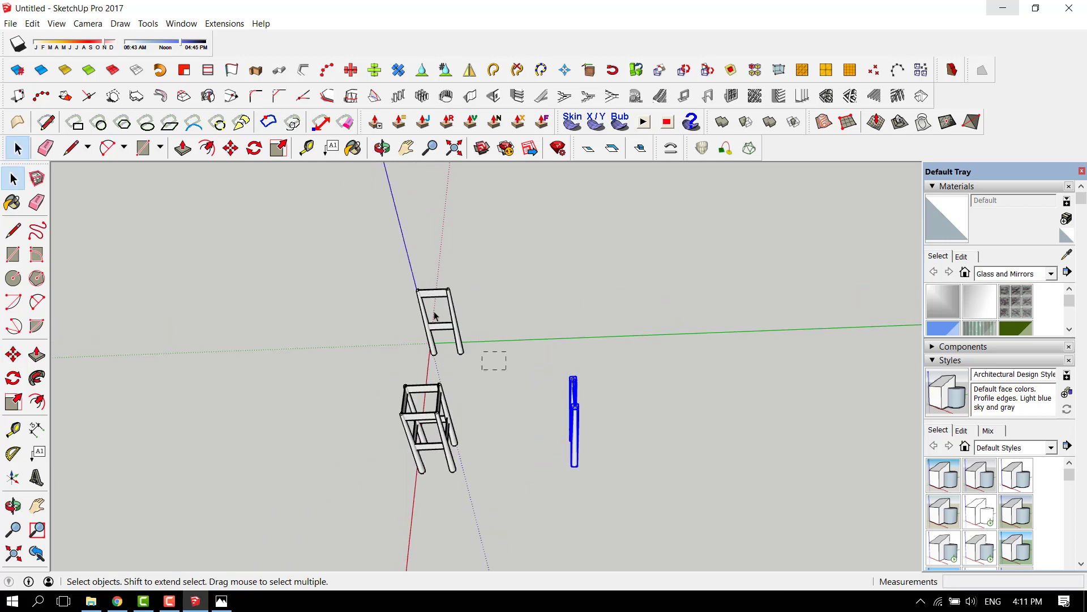
left_click(437, 316)
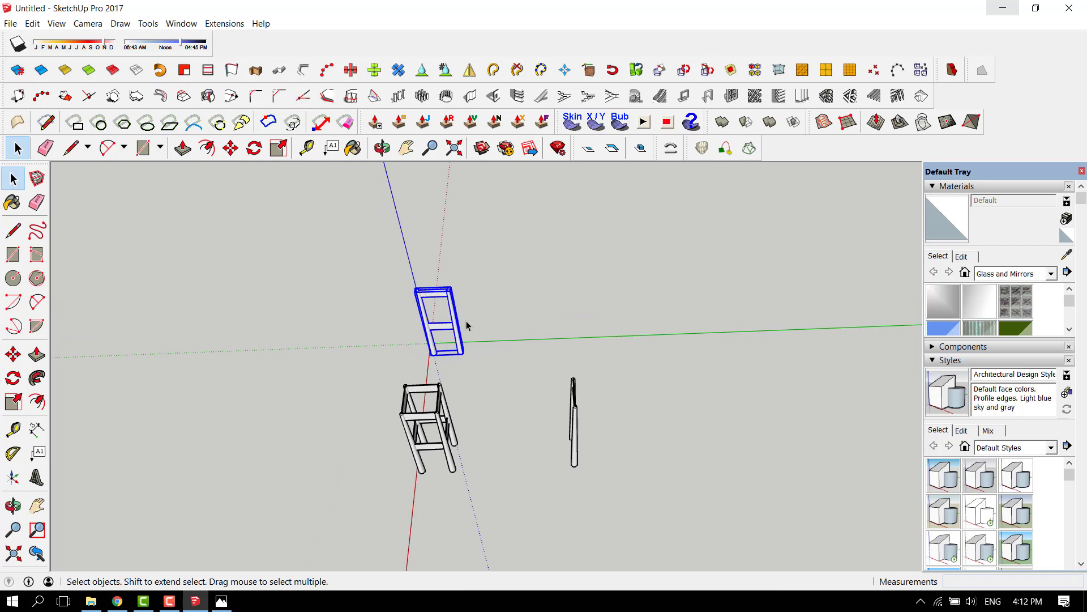
key("m")
key("ctrl")
left_click(459, 346)
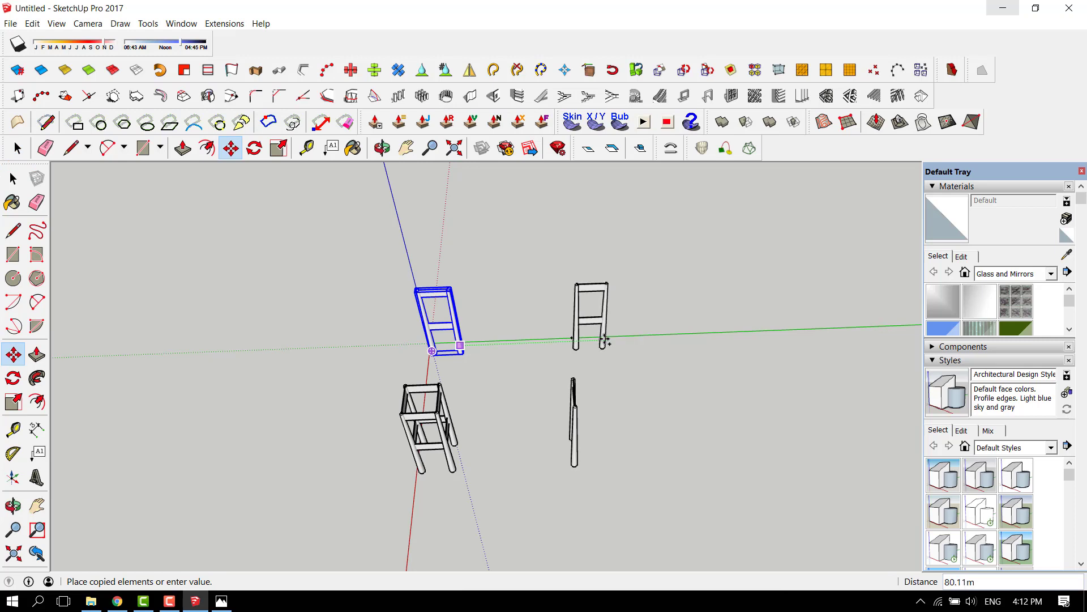
middle_click_drag(604, 339, 589, 333)
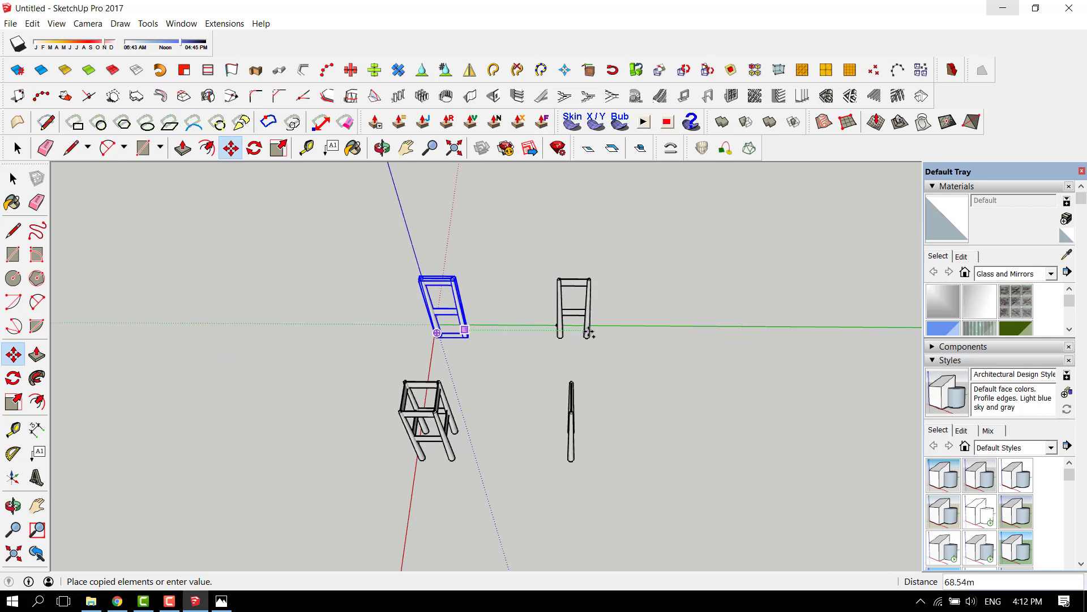
type("60")
key("Return")
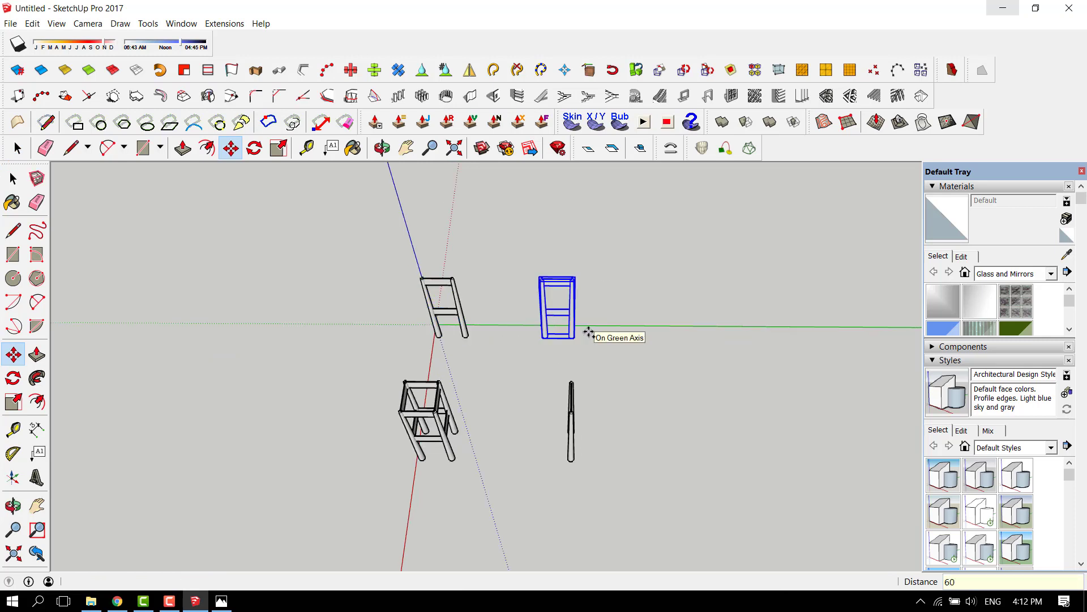
- Check the arrangement of towers and portals against the Hajj Terminal reference image
middle_click_drag(604, 383, 918, 470)
scroll(504, 364, "down", 1)
middle_click_drag(504, 364, 606, 238)
left_click(221, 603)
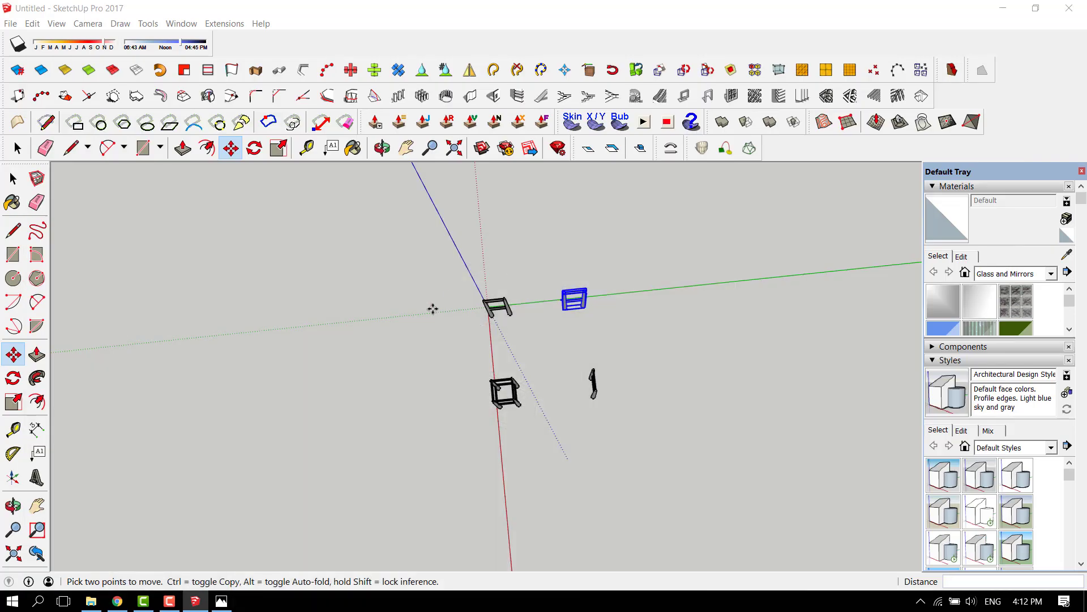
- Inside the newly copied portal group on the green axis, delete both cross panels and one column, leaving a single column
middle_click_drag(432, 309, 559, 316)
scroll(571, 335, "up", 1)
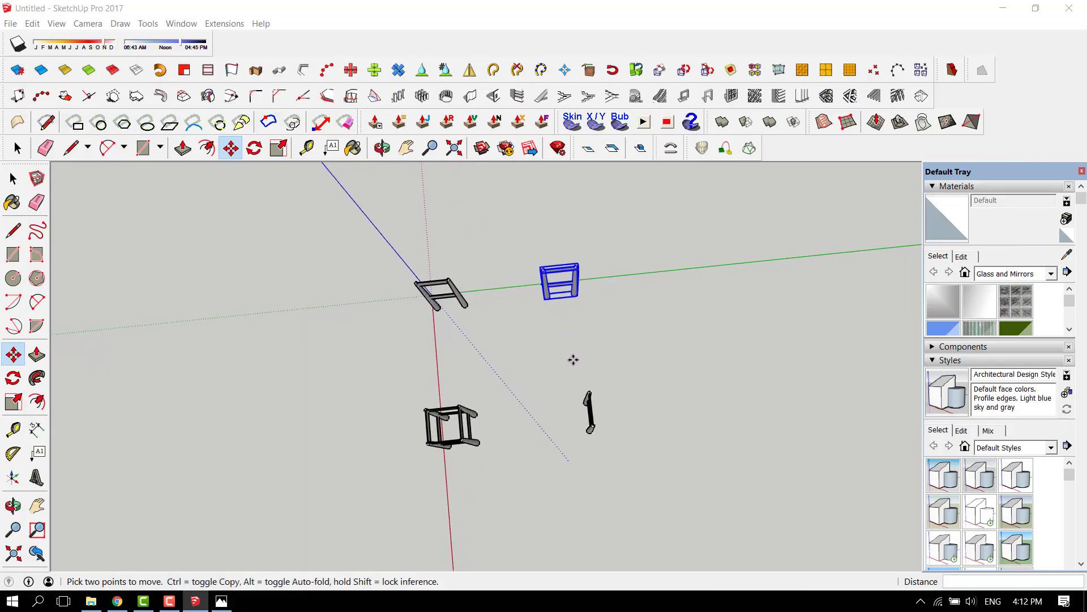
middle_click_drag(575, 359, 510, 269)
scroll(554, 290, "up", 3)
key("space")
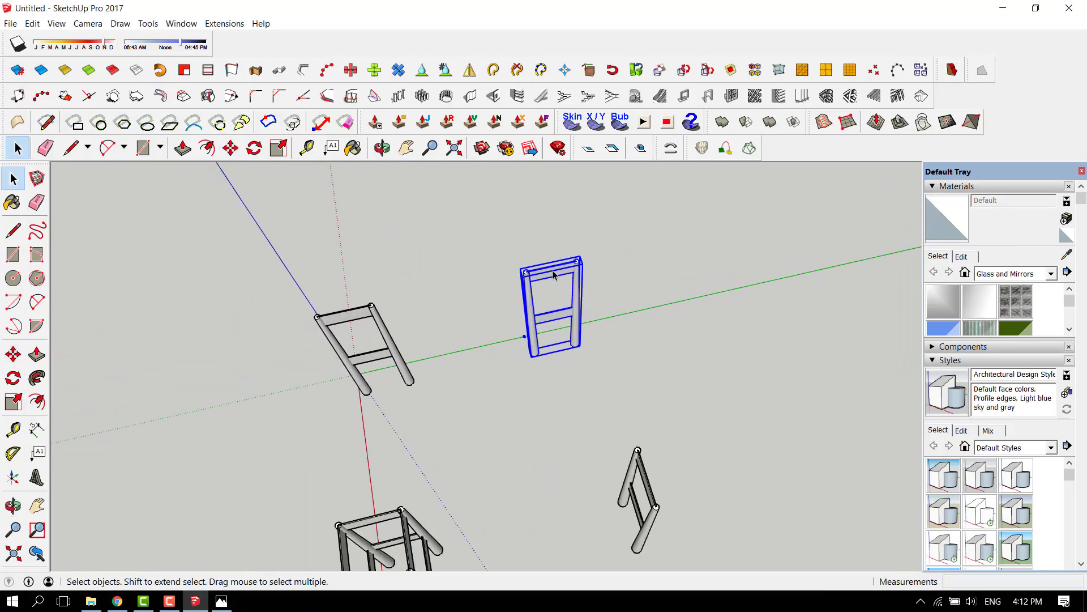
double_click(553, 272)
middle_click_drag(575, 364, 559, 289)
scroll(558, 289, "up", 2)
left_click(558, 288)
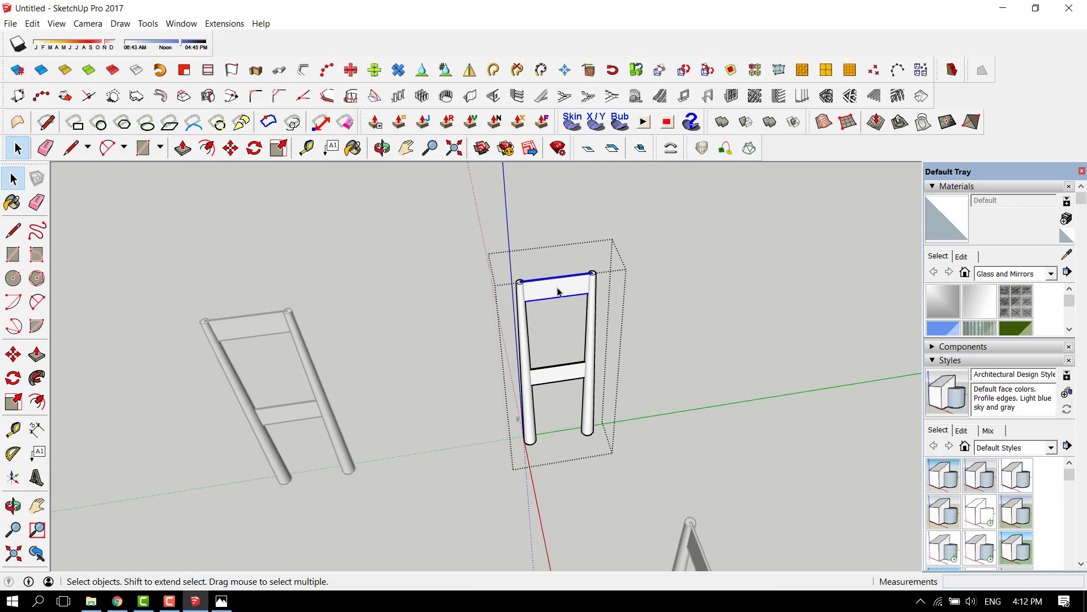
key("Delete")
left_click(560, 374)
key("Delete")
left_click(526, 374)
key("Delete")
middle_click_drag(522, 367, 648, 325)
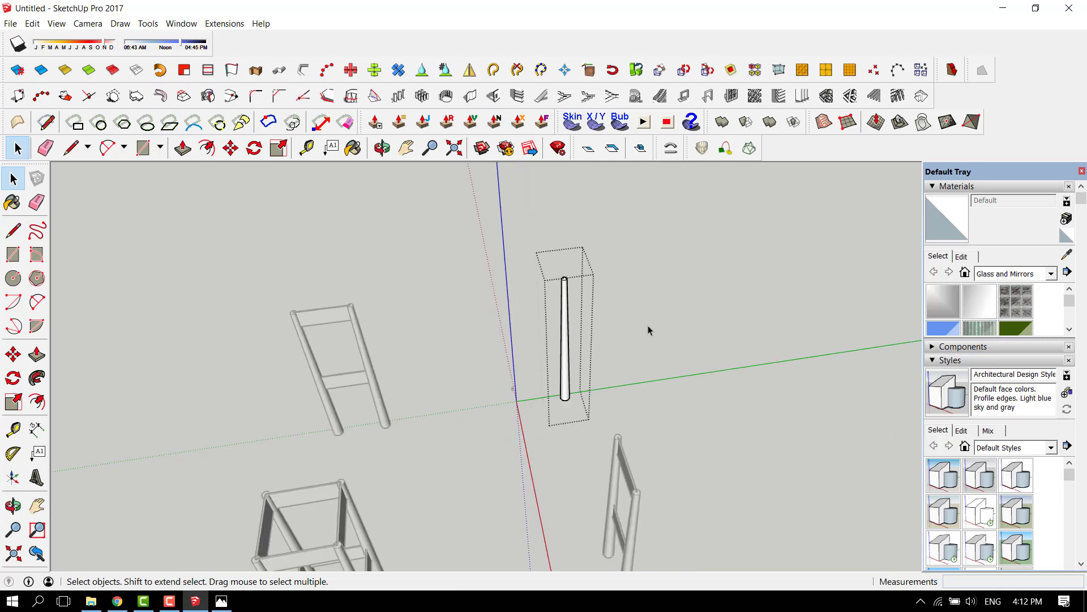
- Compare the column layout with the wireframe and east-west section images of the Hajj Terminal in Photos, and return to SketchUp
scroll(395, 200, "down", 3)
middle_click_drag(570, 258, 720, 185)
scroll(509, 272, "up", 3)
left_click(220, 600)
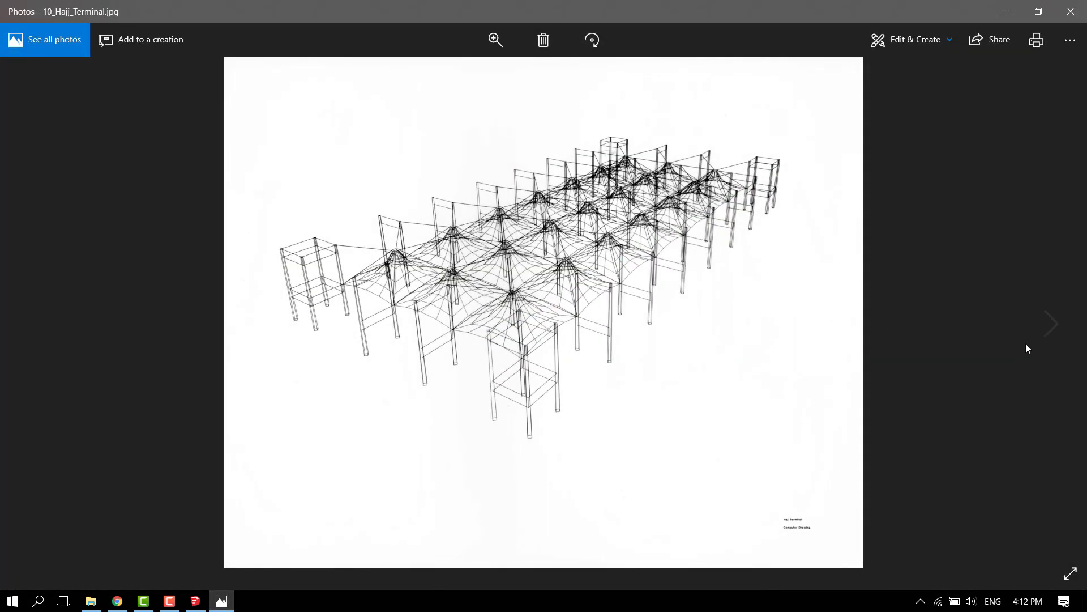
left_click(1049, 326)
scroll(476, 435, "up", 1)
scroll(494, 379, "down", 1)
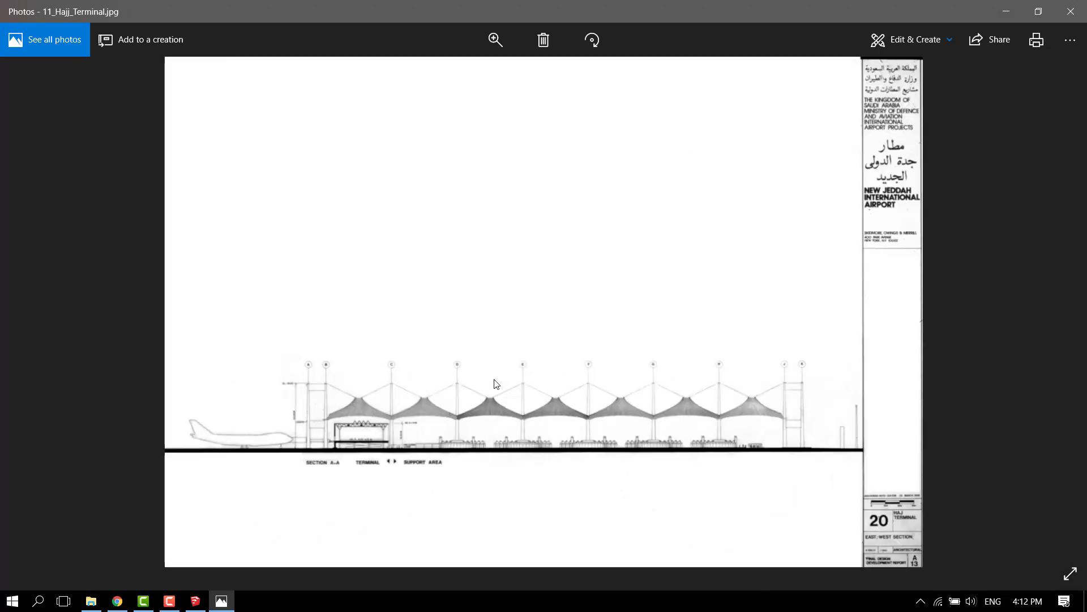
key("alt+Tab")
- Draw a 60 by 60 m square on the ground along the red axis, clear of the towers
scroll(504, 404, "up", 3)
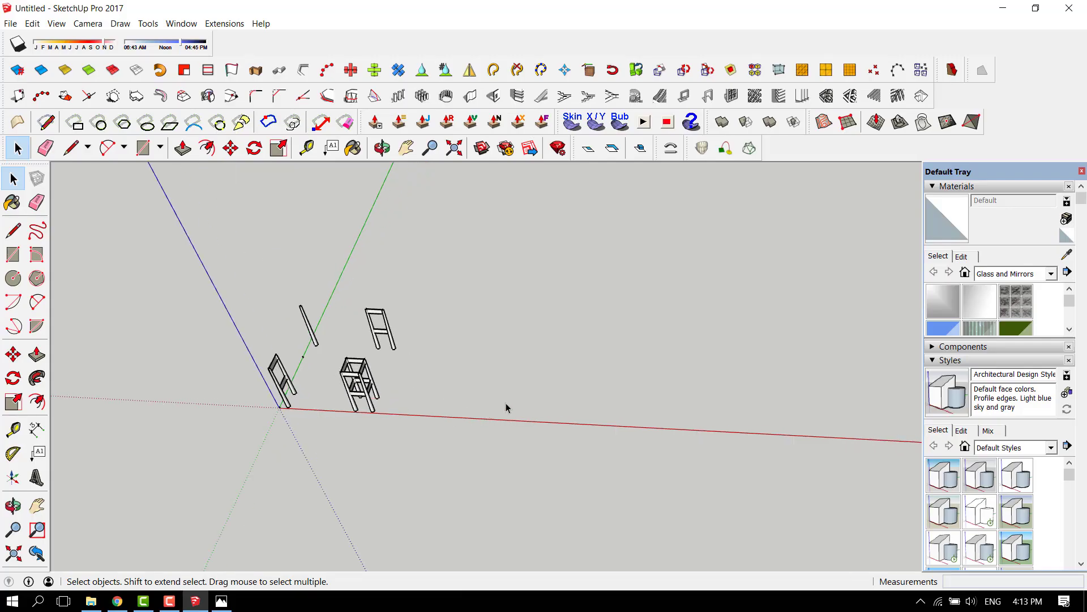
key("r")
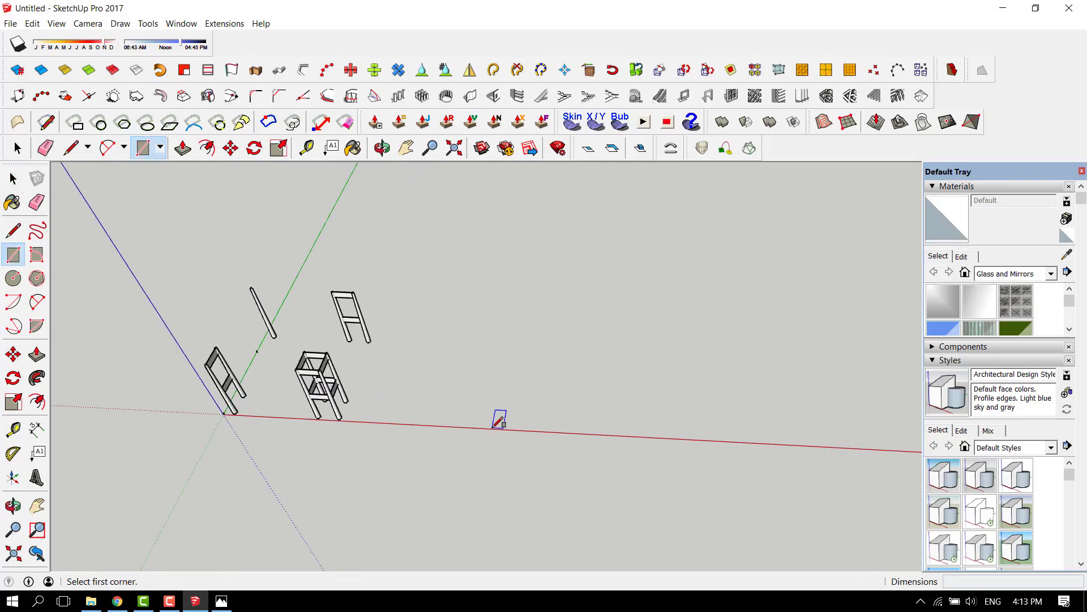
left_click(460, 425)
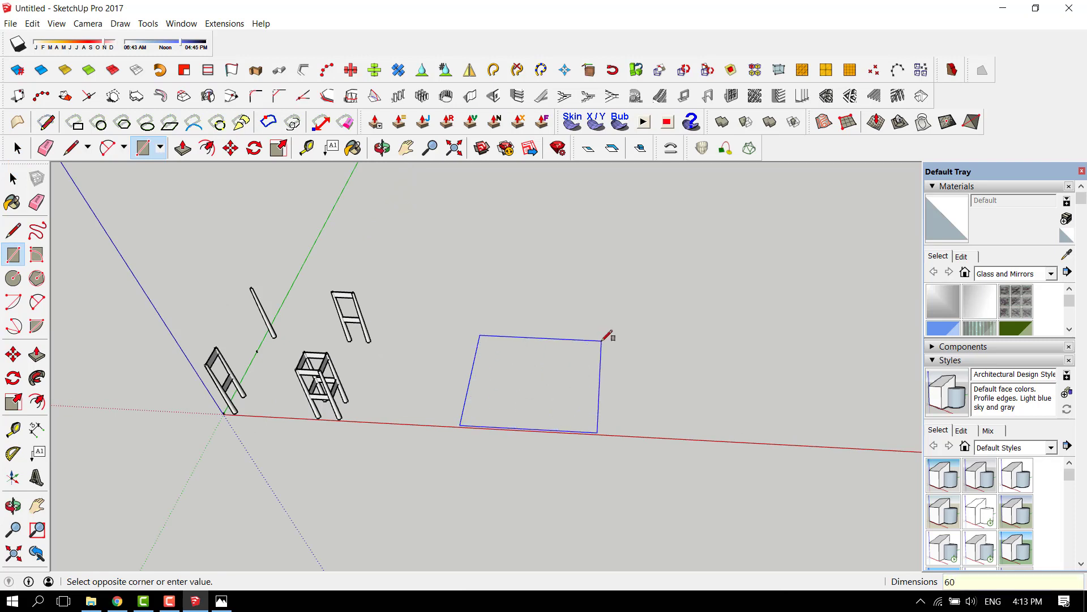
type("60,60")
key("Return")
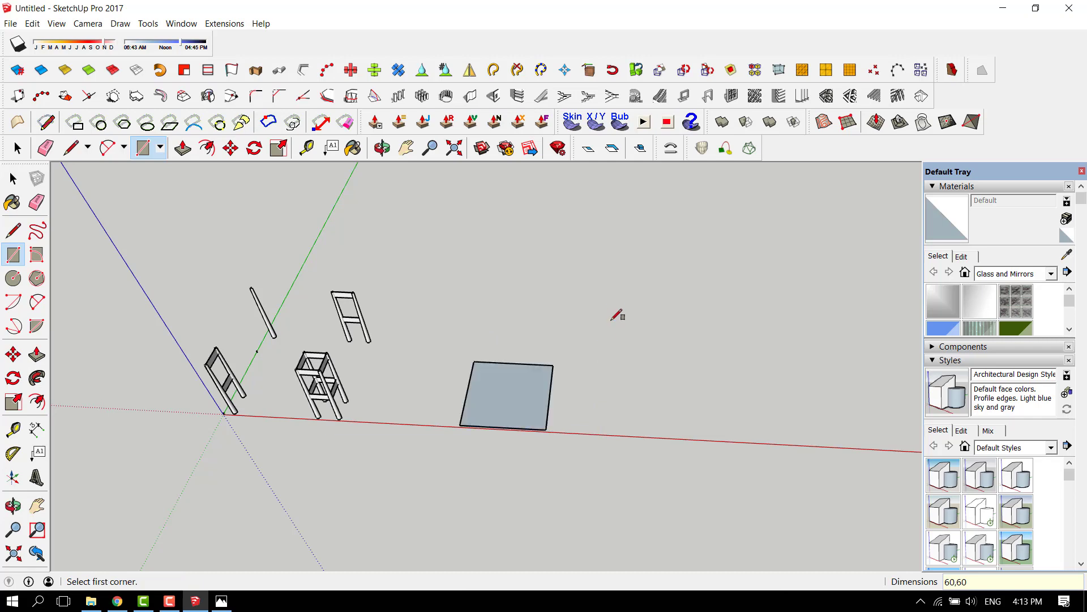
- Draw a diagonal line between two opposite corners of the square
scroll(616, 315, "down", 2)
middle_click_drag(546, 364, 545, 405)
scroll(512, 340, "up", 5)
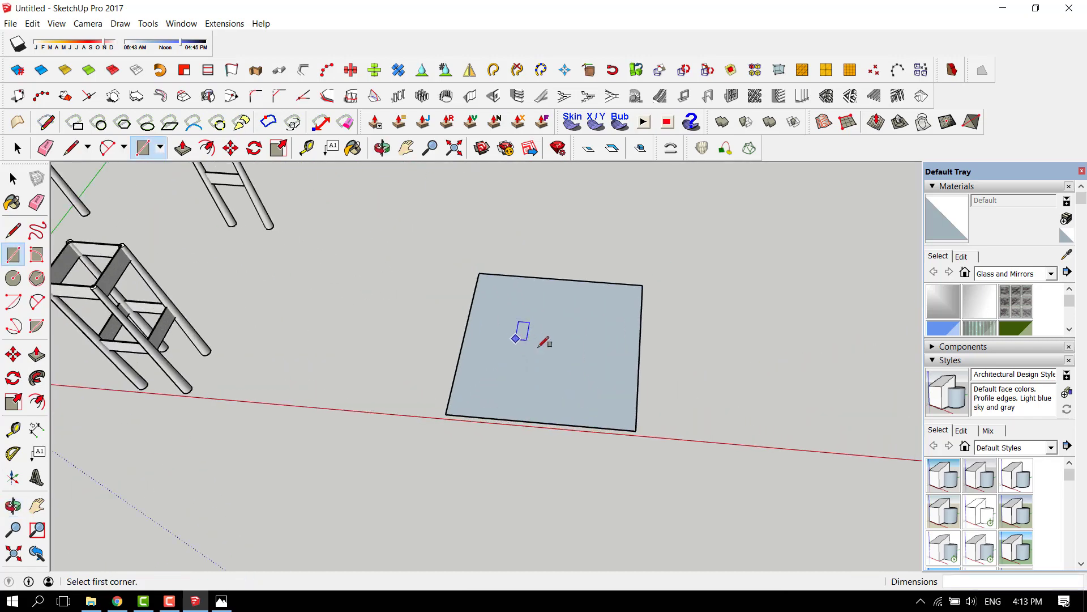
scroll(545, 343, "up", 1)
key("l")
left_click(467, 257)
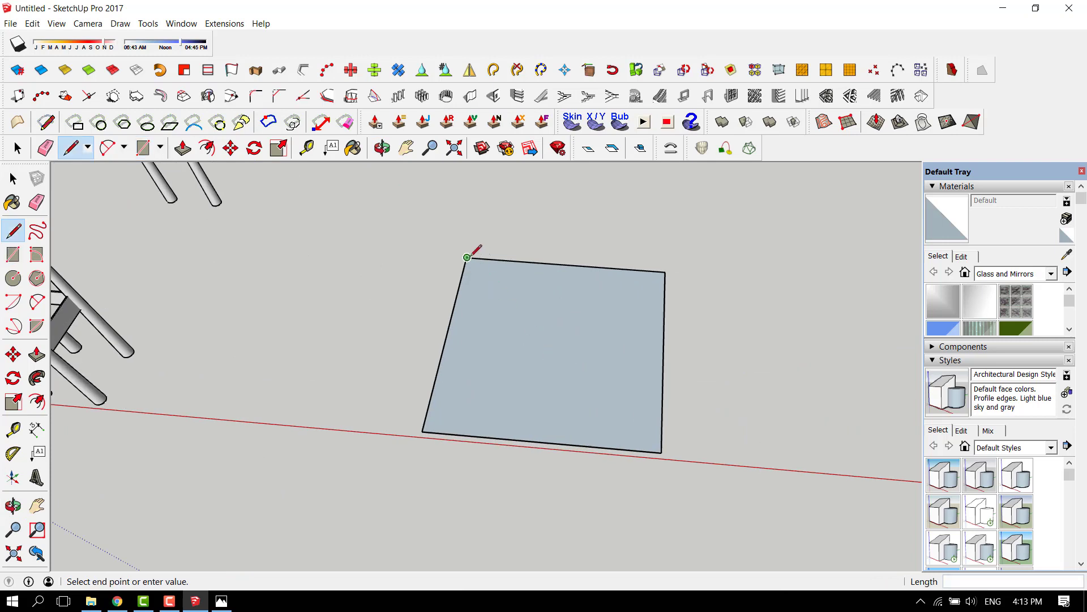
left_click(661, 442)
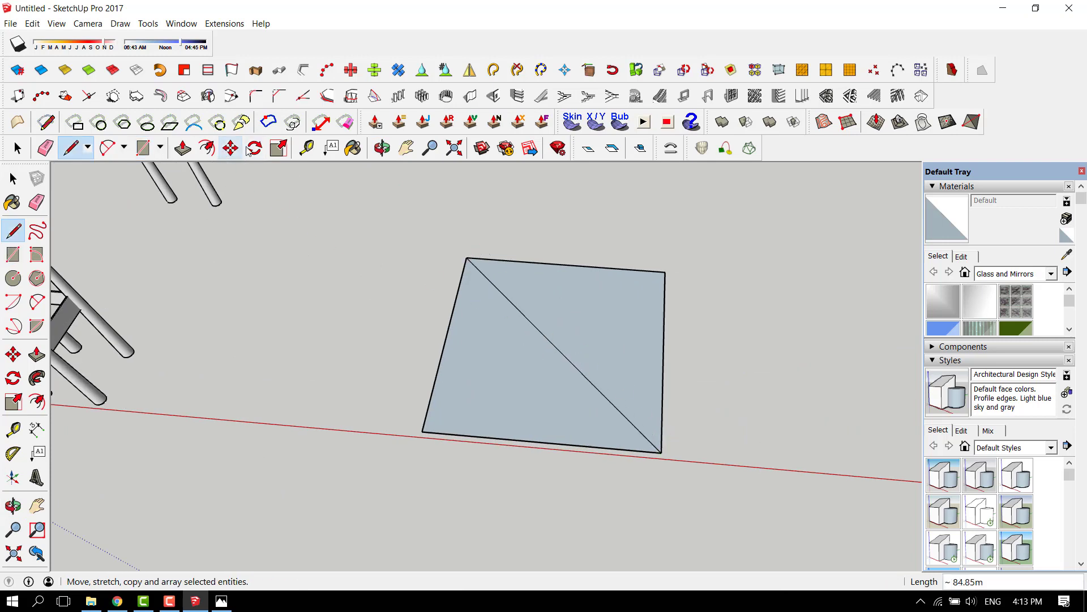
- Try a circle of 2 m radius centred on the diagonal's midpoint
key("c")
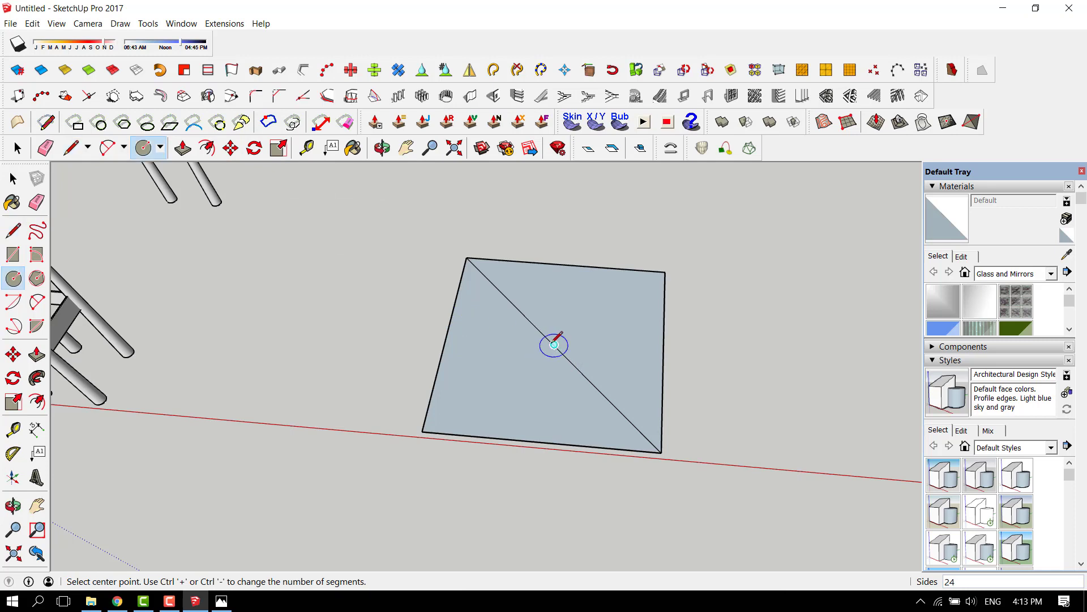
left_click(555, 344)
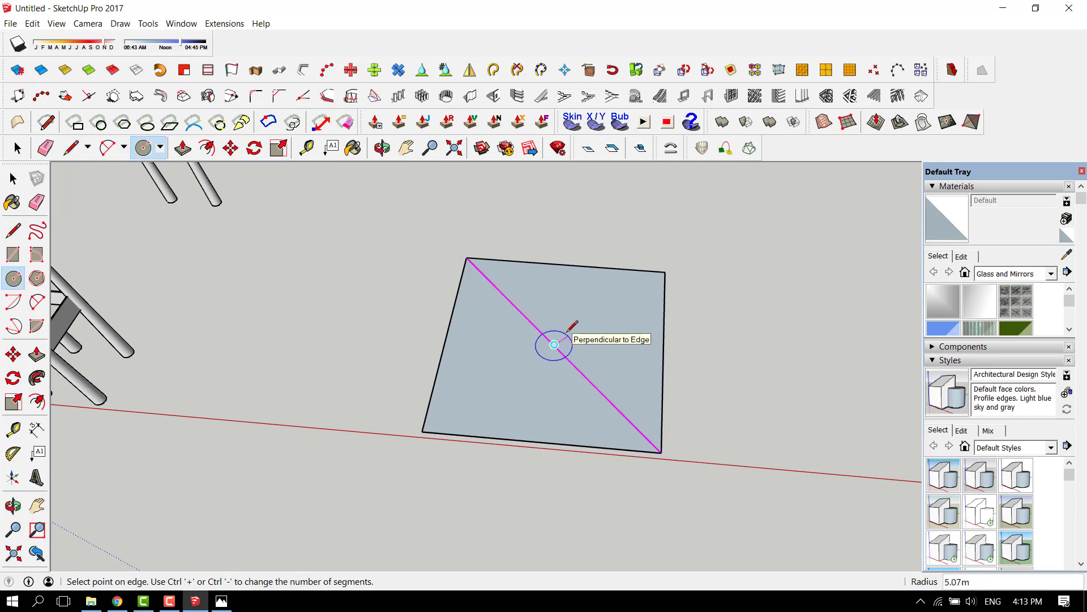
type("2")
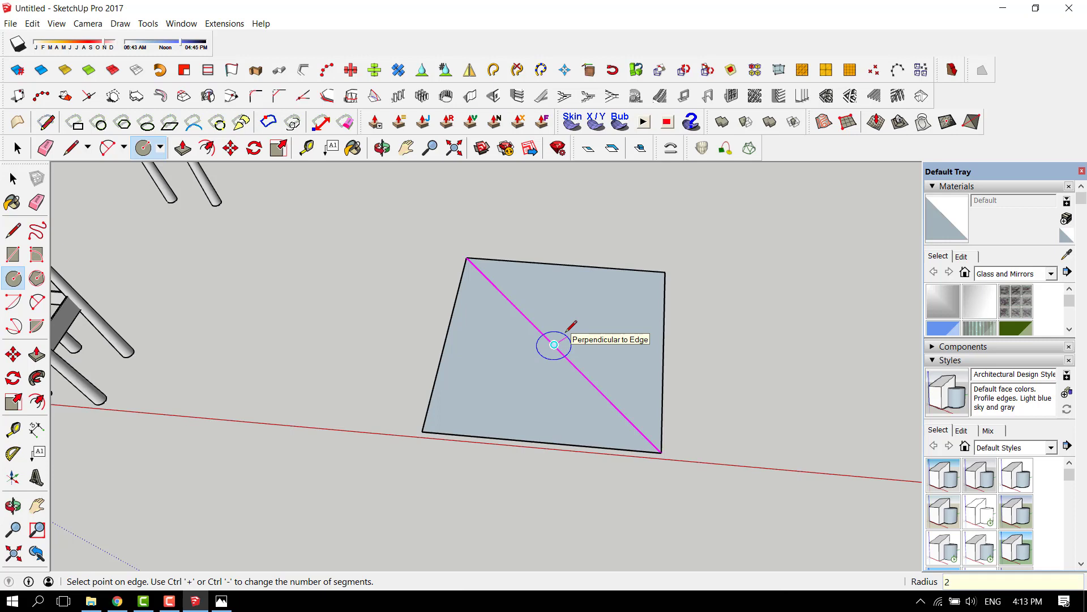
key("Return")
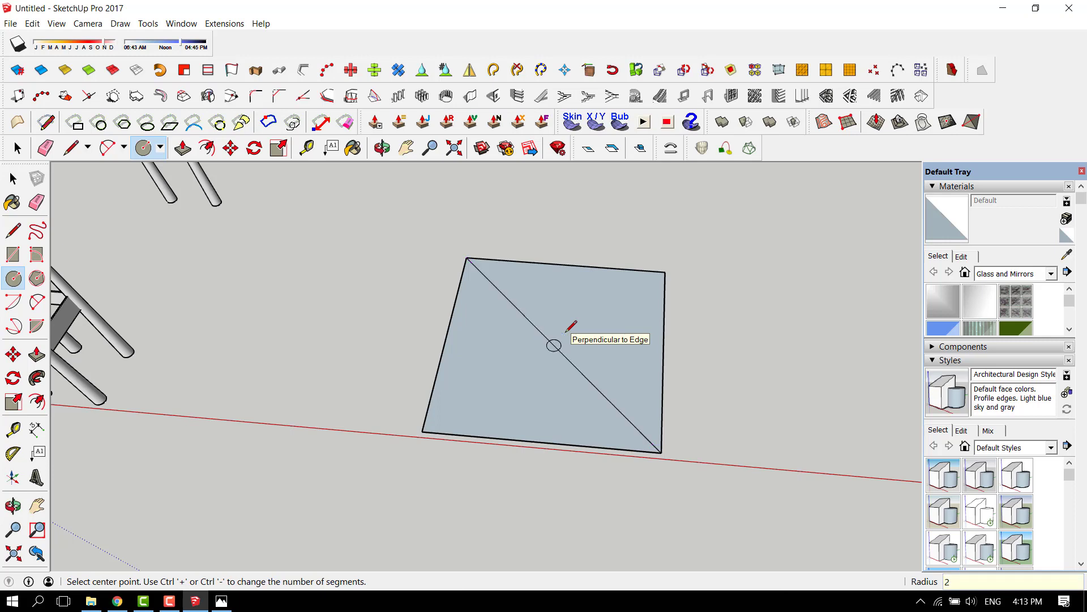
scroll(555, 339, "up", 5)
key("e")
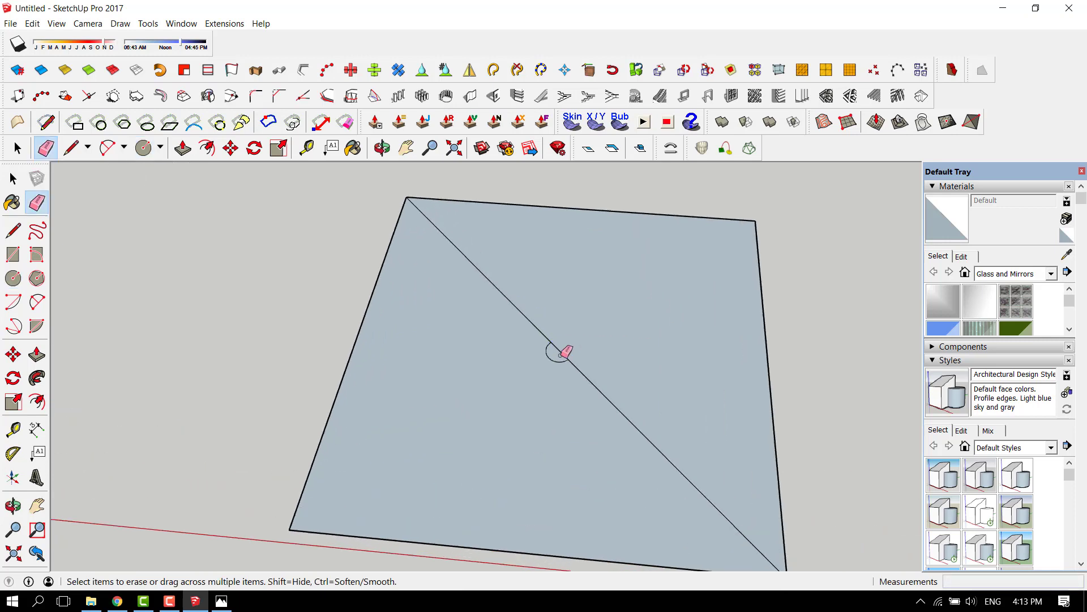
scroll(561, 355, "down", 3)
- Draw a circle of 4 m radius centred on the diagonal's midpoint
key("c")
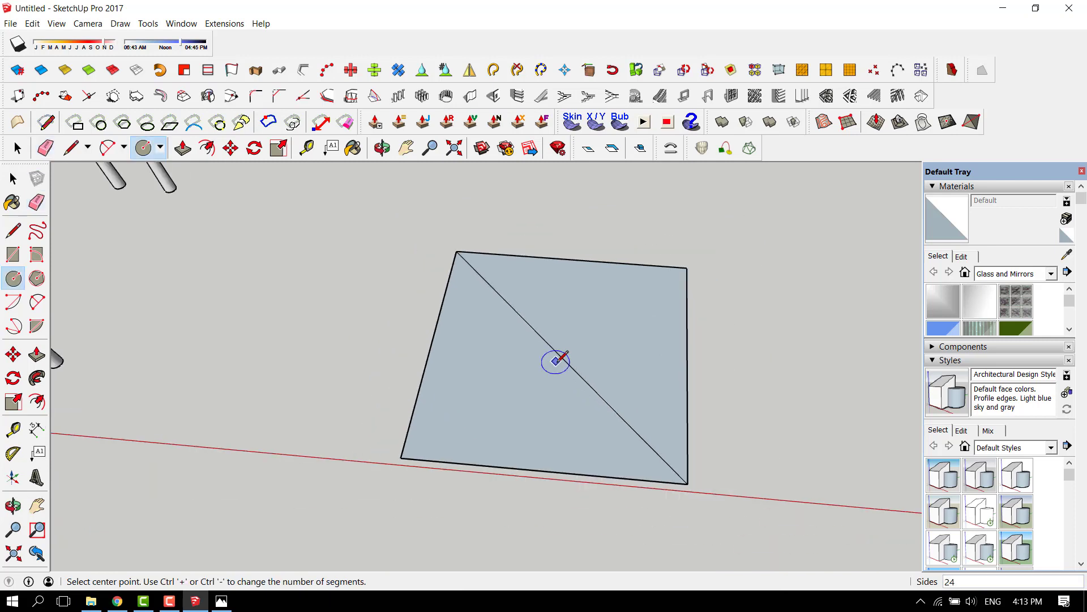
left_click(558, 353)
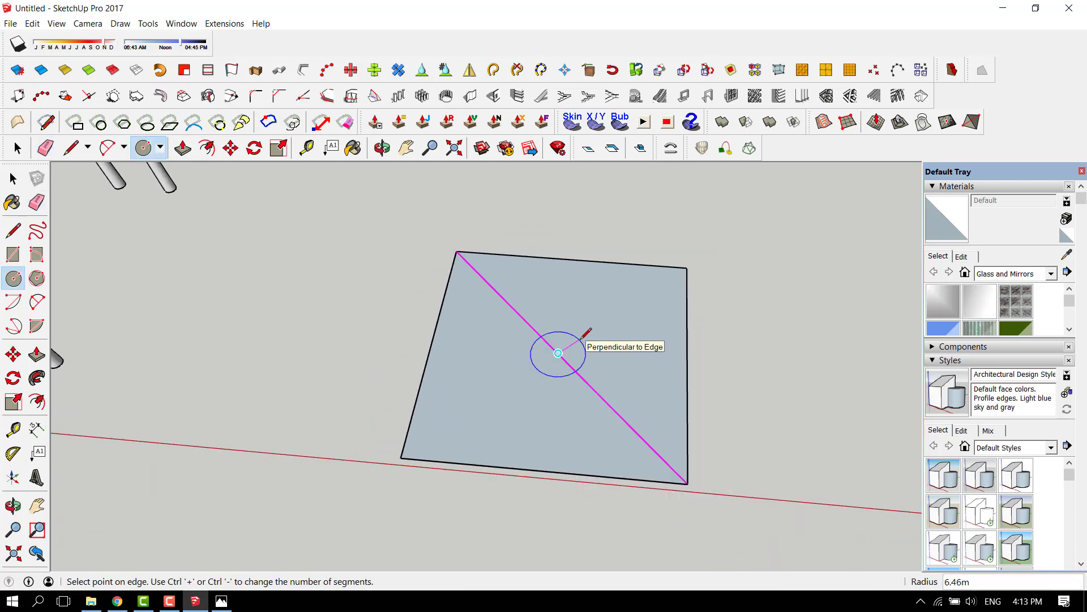
type("4")
key("Return")
- Erase the diagonal line from the square, keeping only the central circle
mouse_move(581, 338)
middle_mouse_down()
mouse_move(585, 401)
mouse_move(578, 241)
mouse_move(580, 405)
mouse_move(557, 407)
mouse_move(575, 316)
mouse_move(561, 361)
middle_mouse_up()
key("e")
left_click(532, 351)
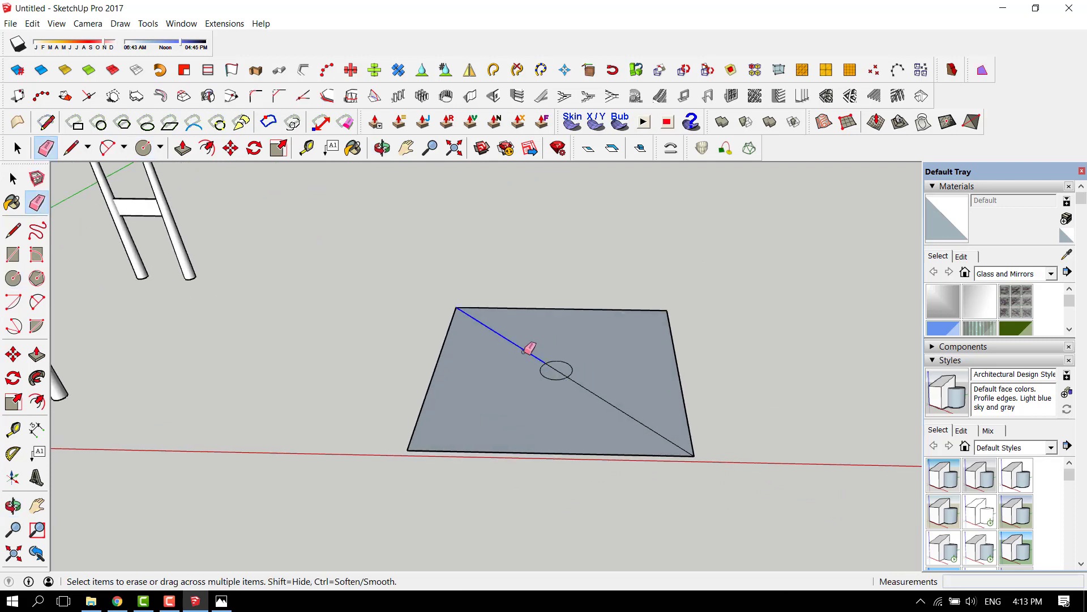
scroll(560, 362, "up", 2)
left_click(602, 399)
scroll(575, 374, "up", 2)
key("space")
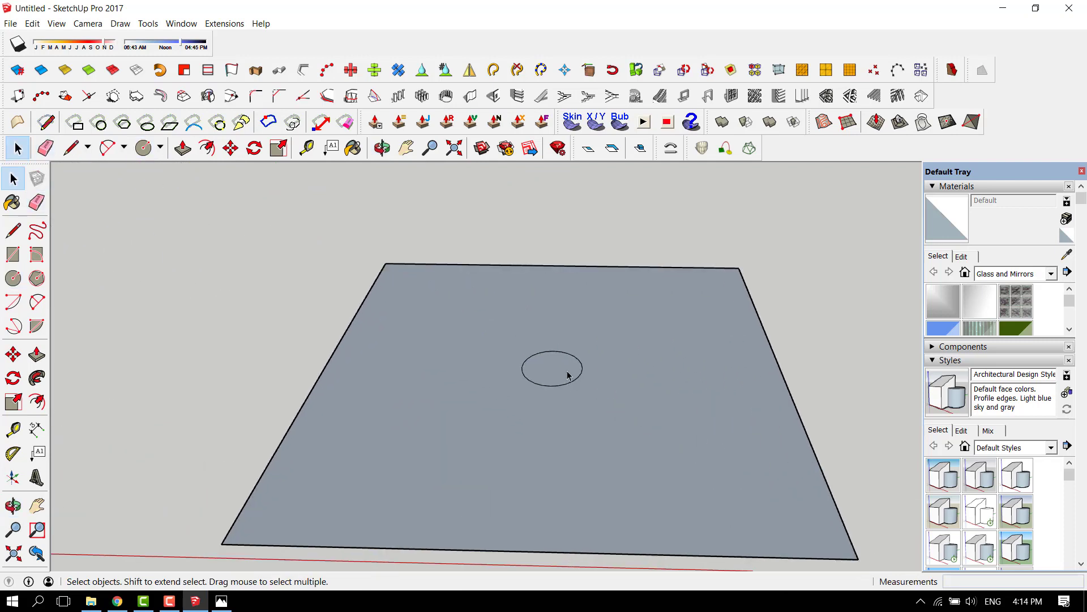
key("m")
left_click(555, 368)
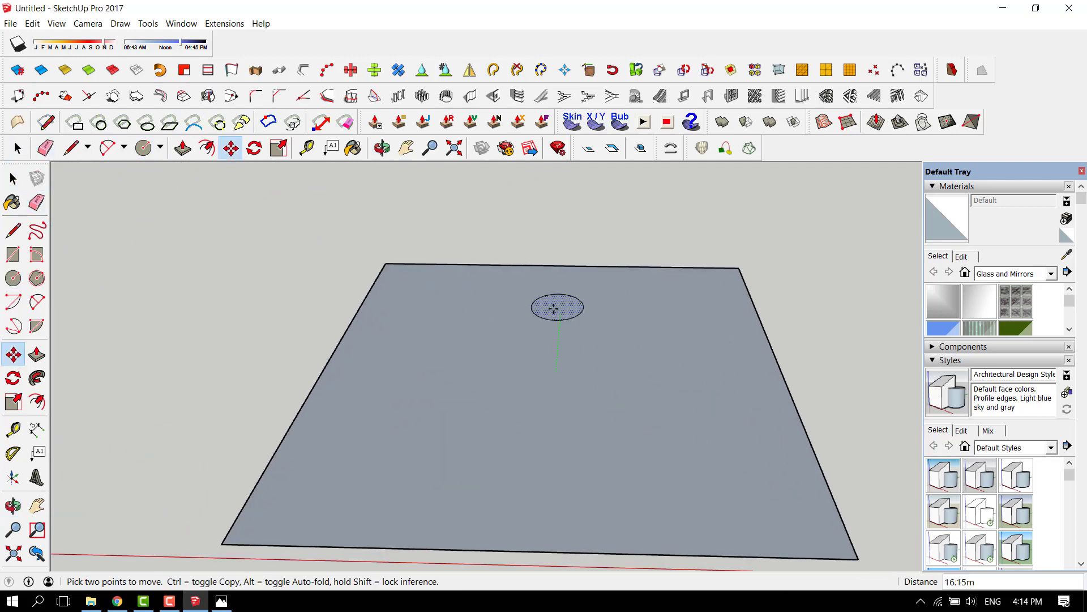
key("ctrl")
scroll(543, 283, "down", 3)
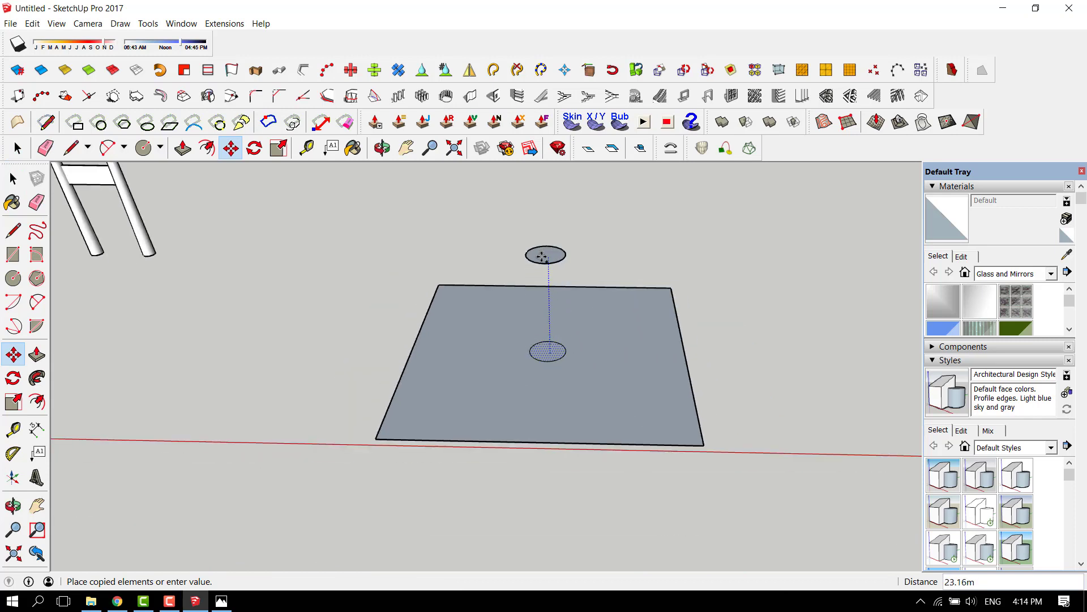
scroll(544, 254, "down", 2)
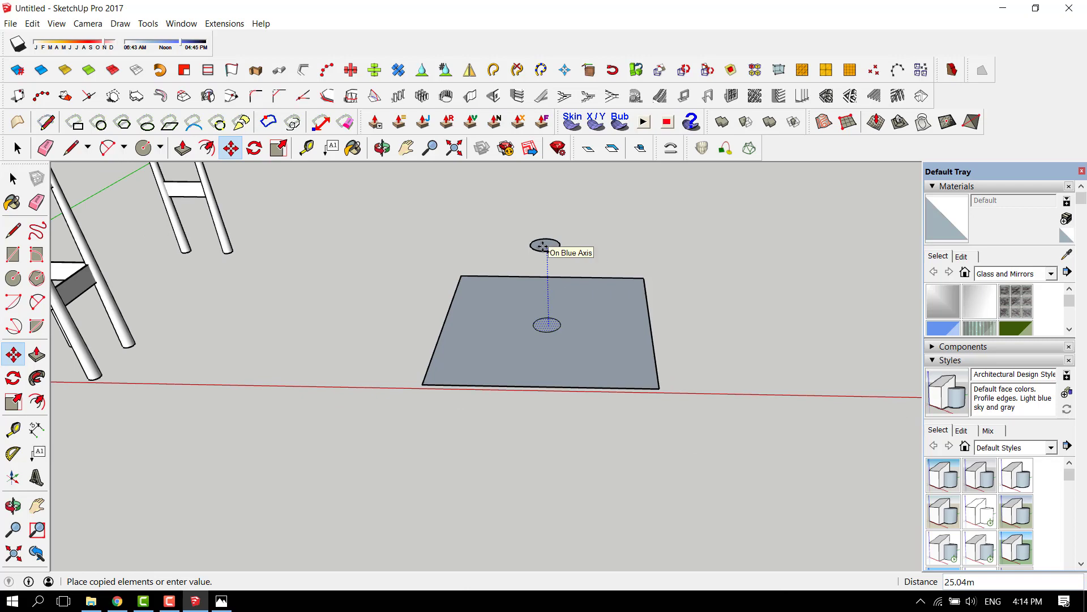
key("Escape")
scroll(542, 248, "down", 5)
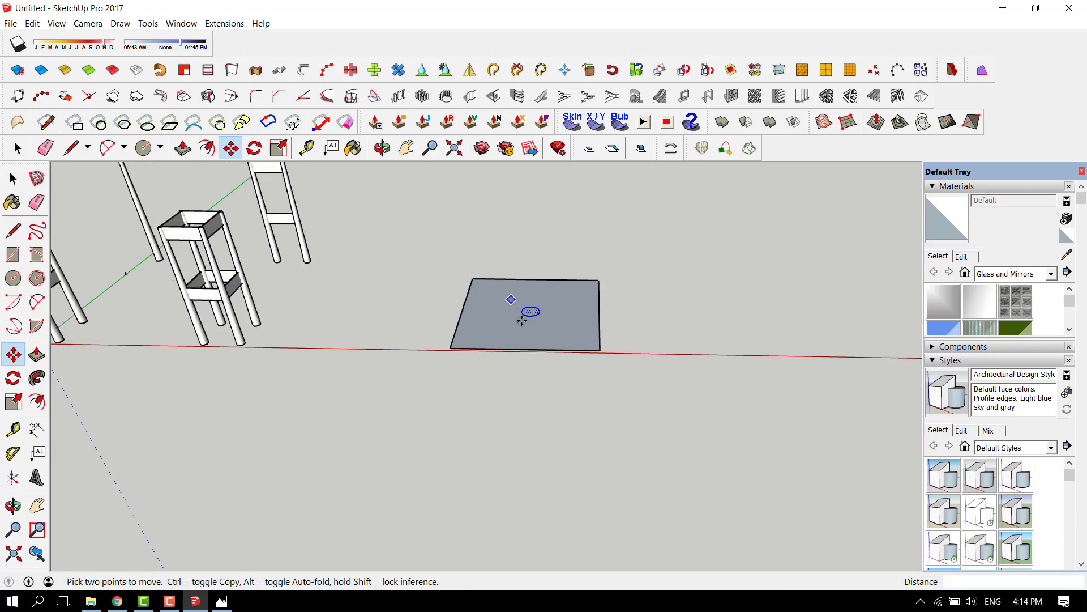
middle_click_drag(537, 381, 546, 333)
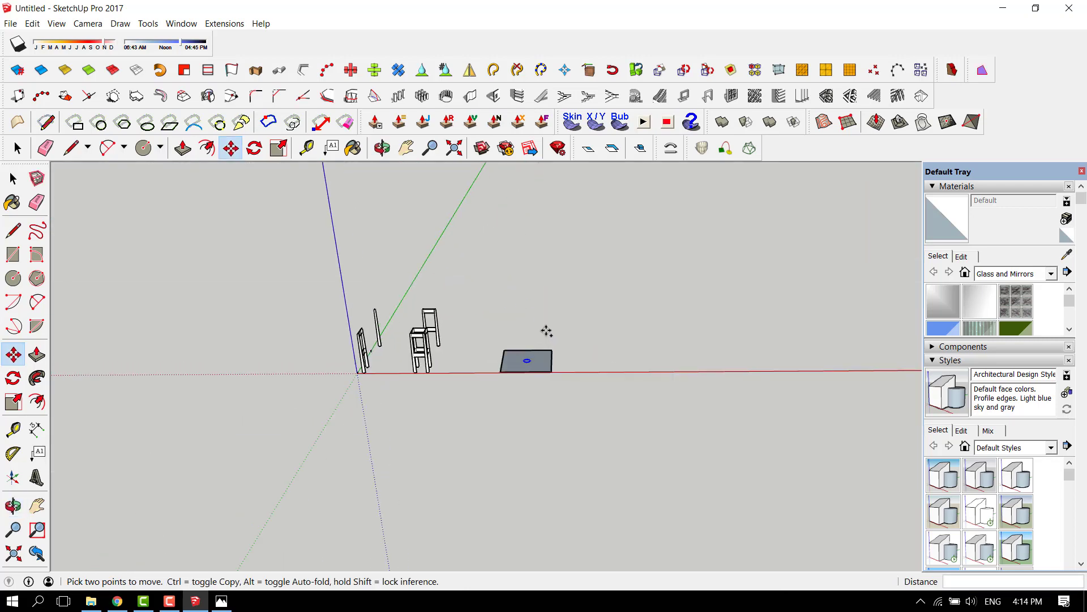
scroll(543, 351, "up", 8)
key("space")
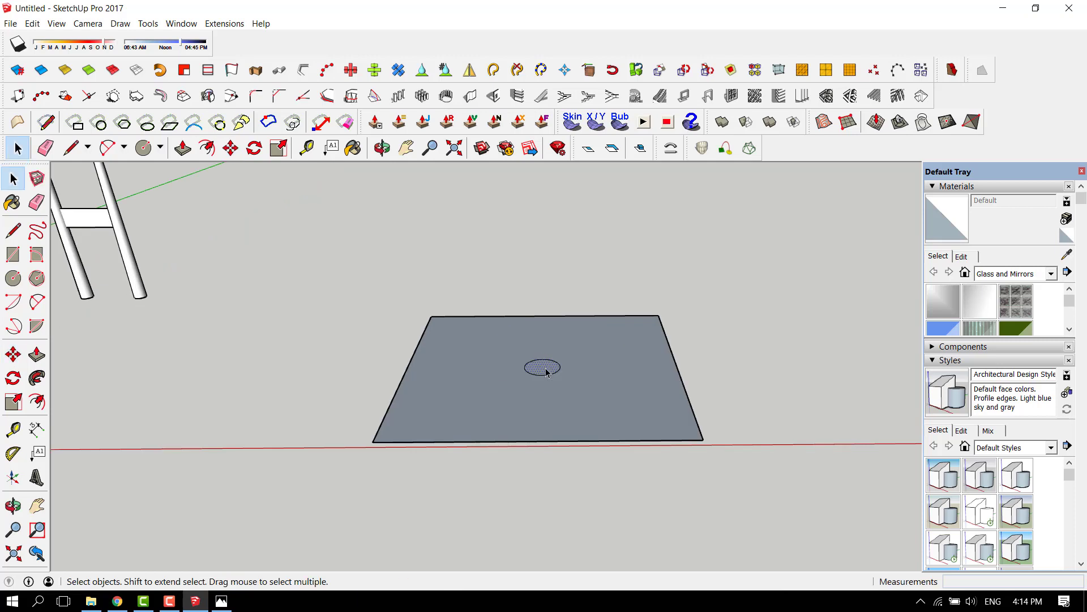
key("m")
left_click(545, 369)
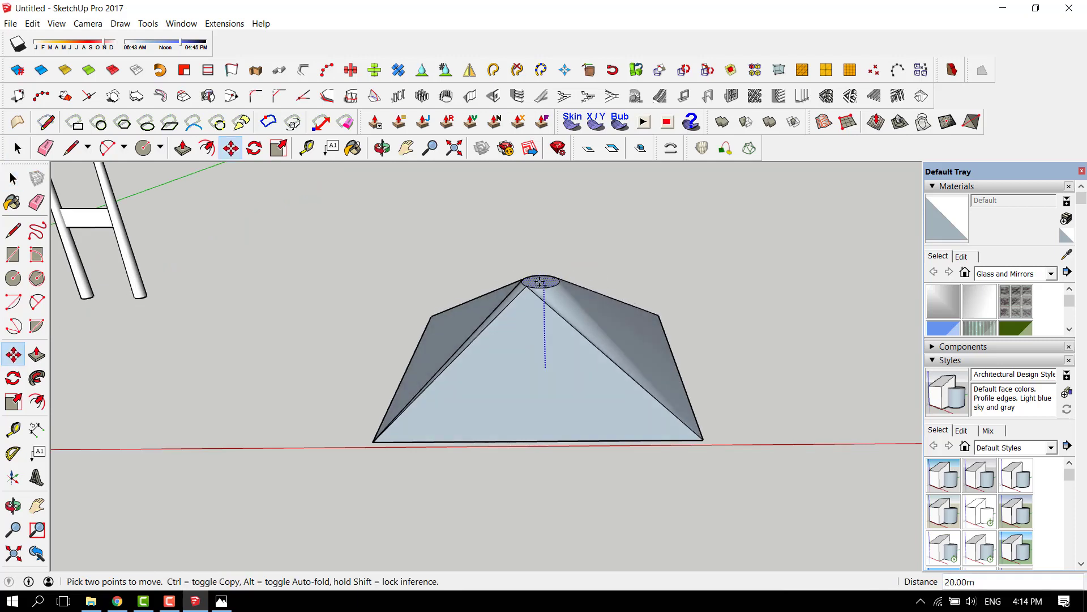
key("Escape")
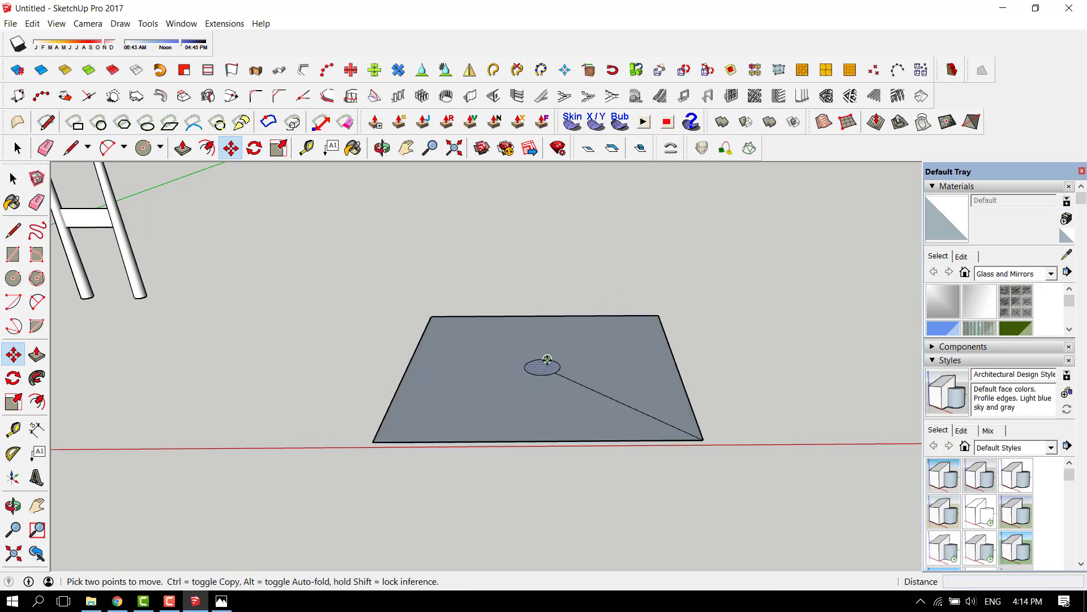
- Erase the stray line running from the central circle to the square's front corner
scroll(547, 361, "up", 4)
key("e")
left_click(585, 393)
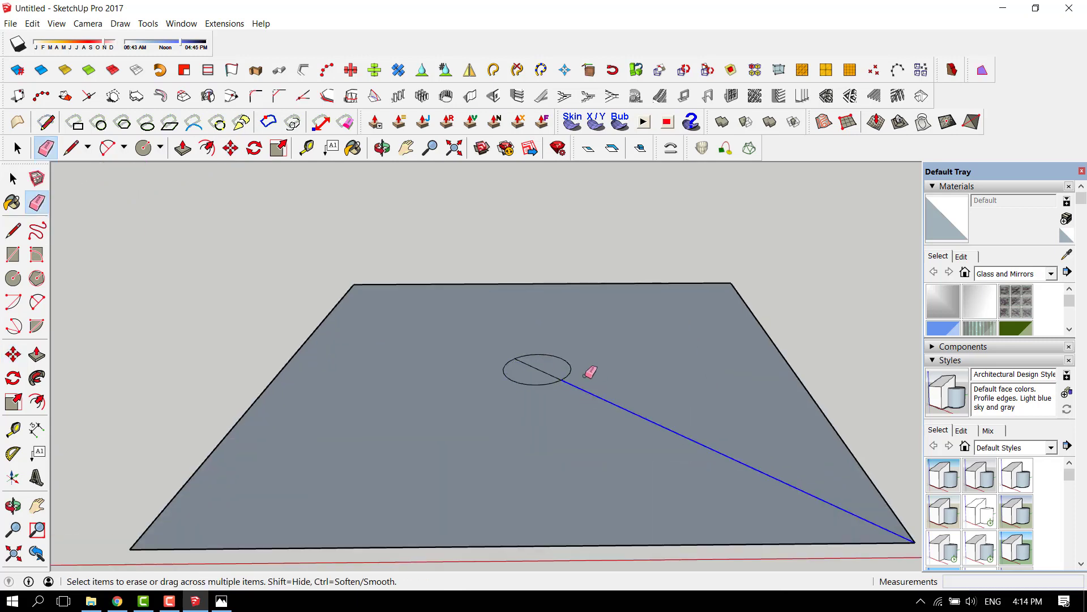
- Try to copy the central circle straight up along the blue axis by 20 m
key("space")
key("m")
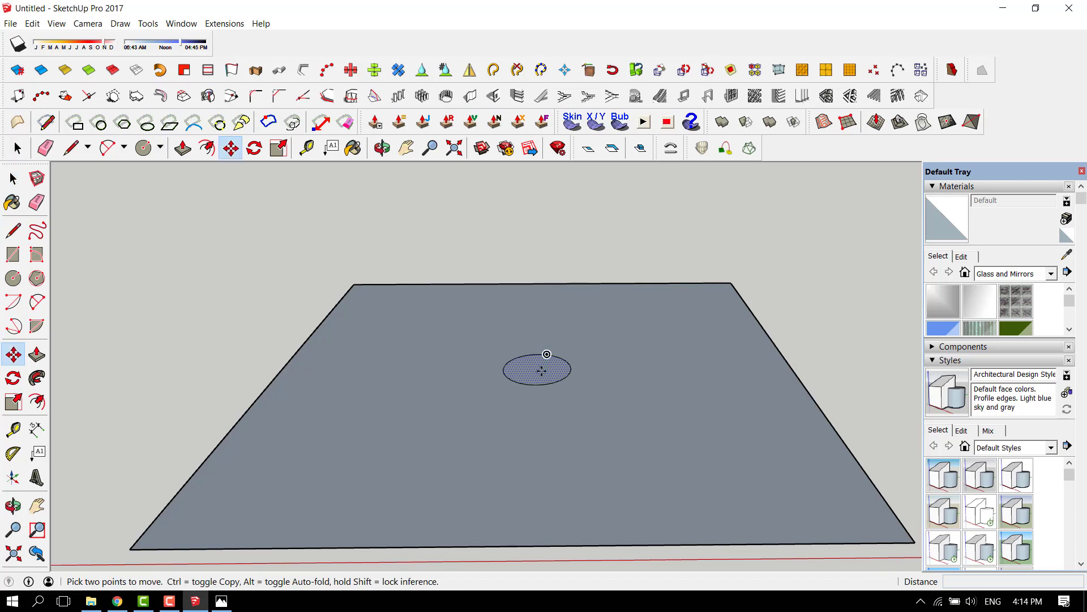
left_click(546, 353)
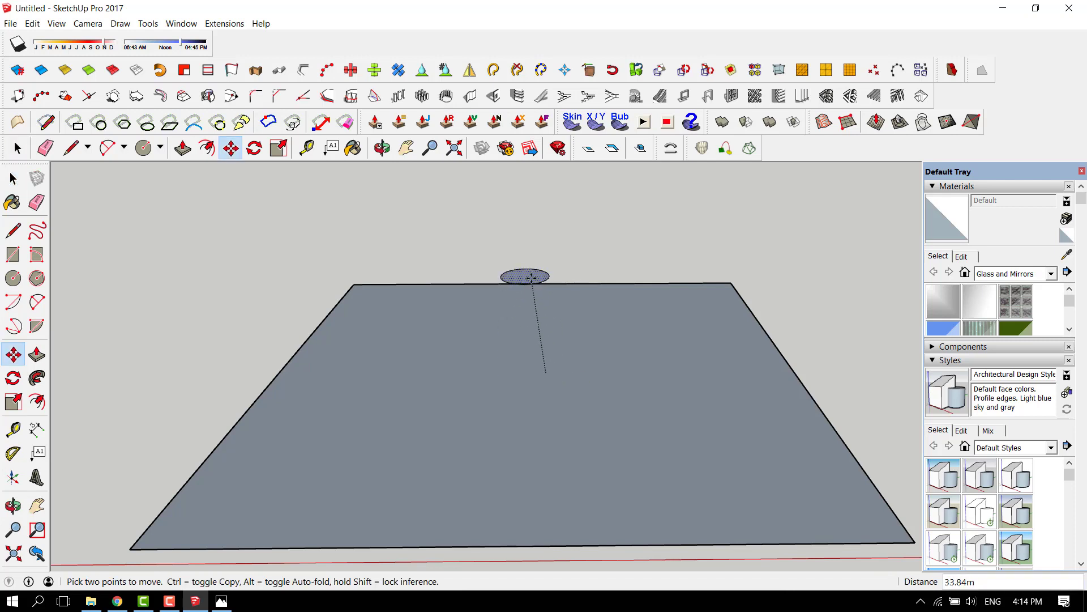
key("ctrl")
scroll(549, 279, "down", 4)
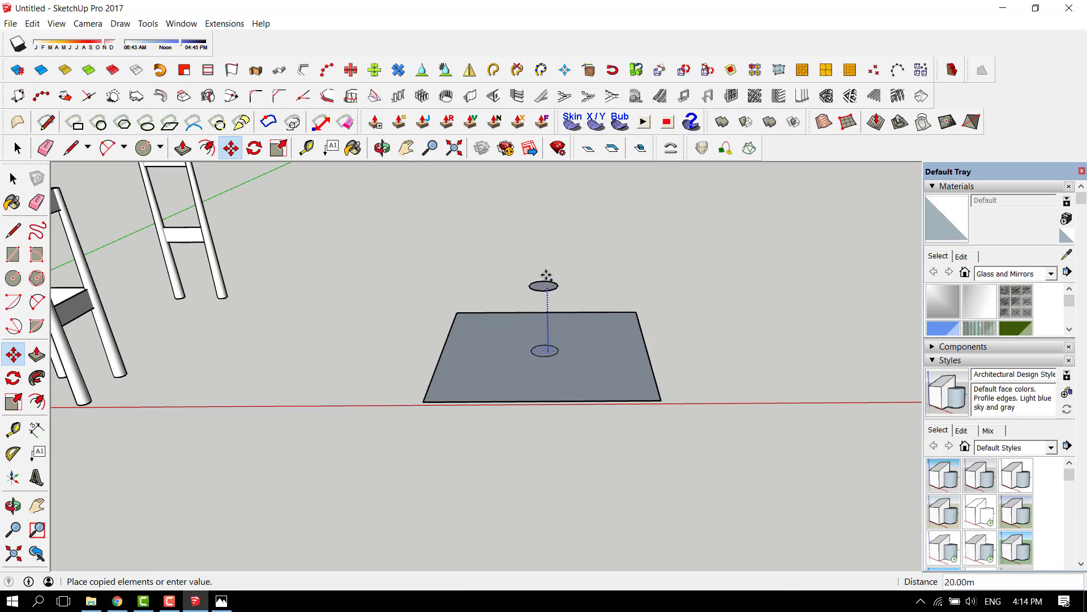
scroll(545, 272, "down", 3)
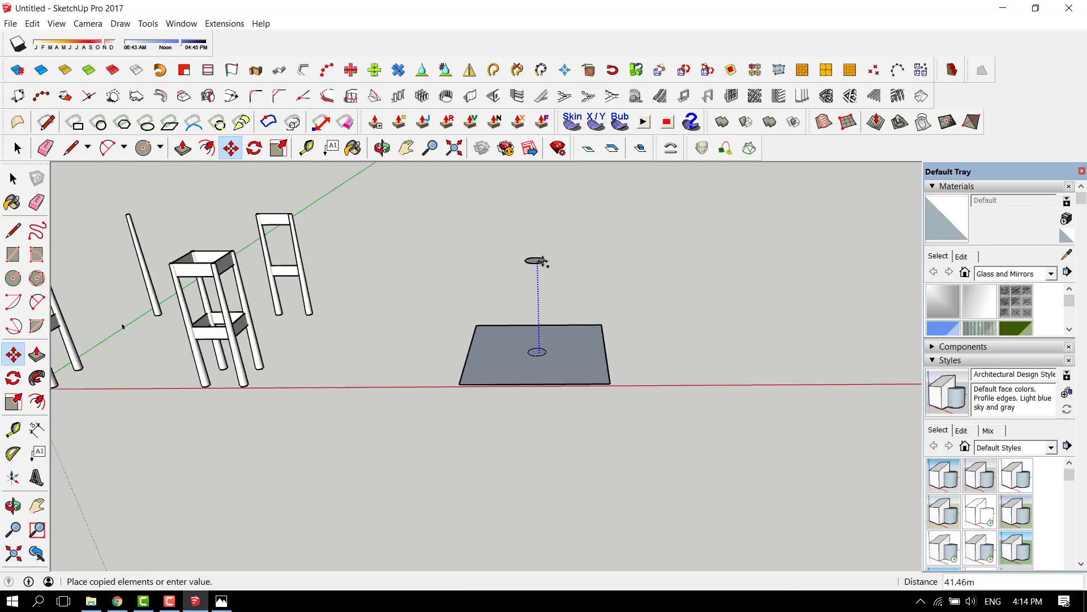
scroll(543, 261, "up", 2)
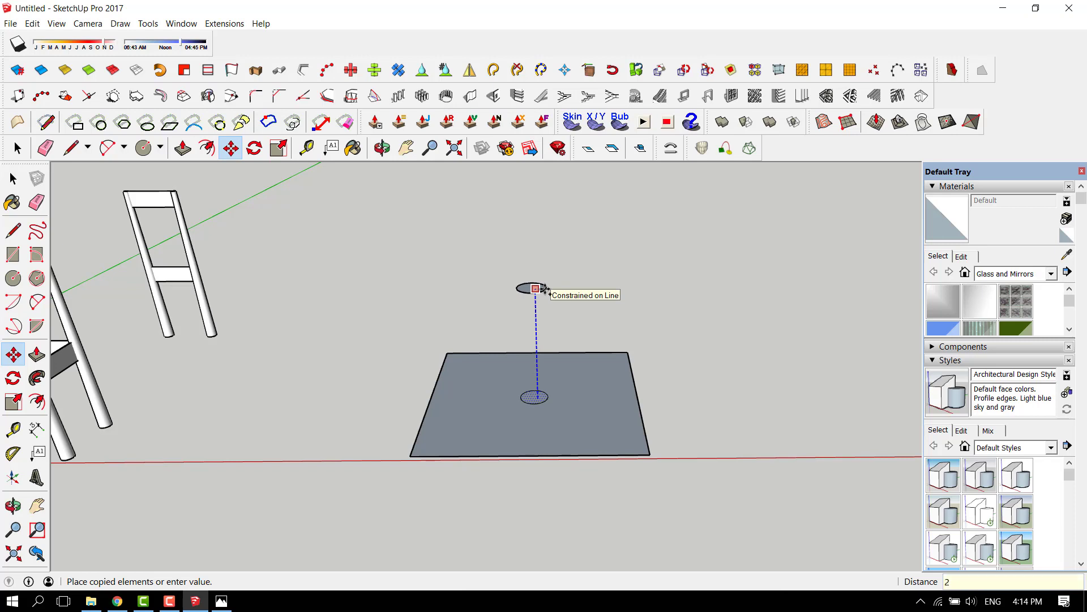
type("0")
key("Return")
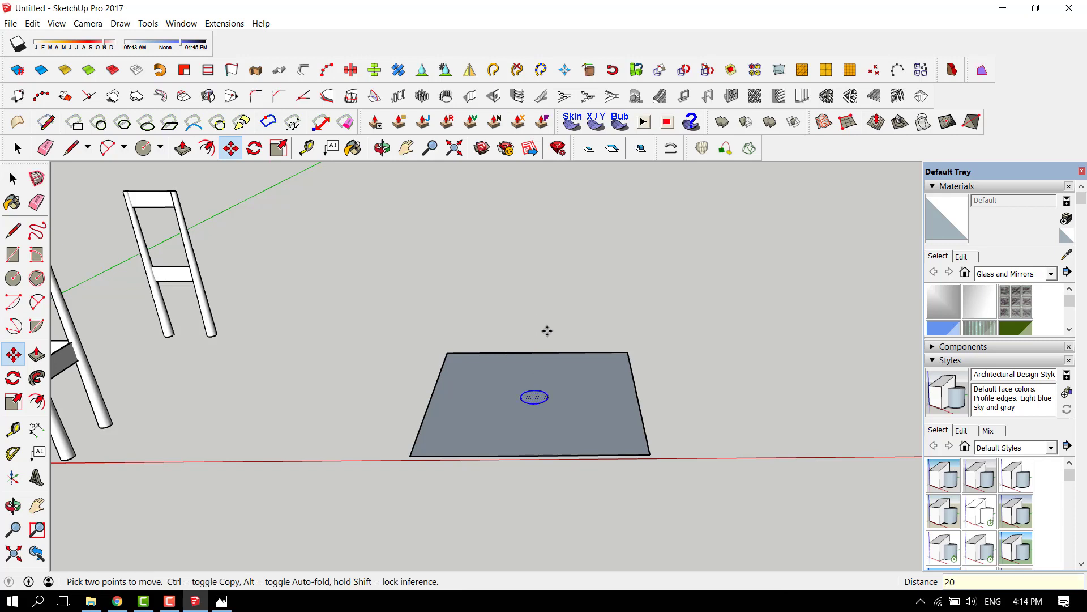
scroll(515, 413, "down", 10)
middle_click_drag(528, 454, 529, 495)
scroll(517, 435, "up", 10)
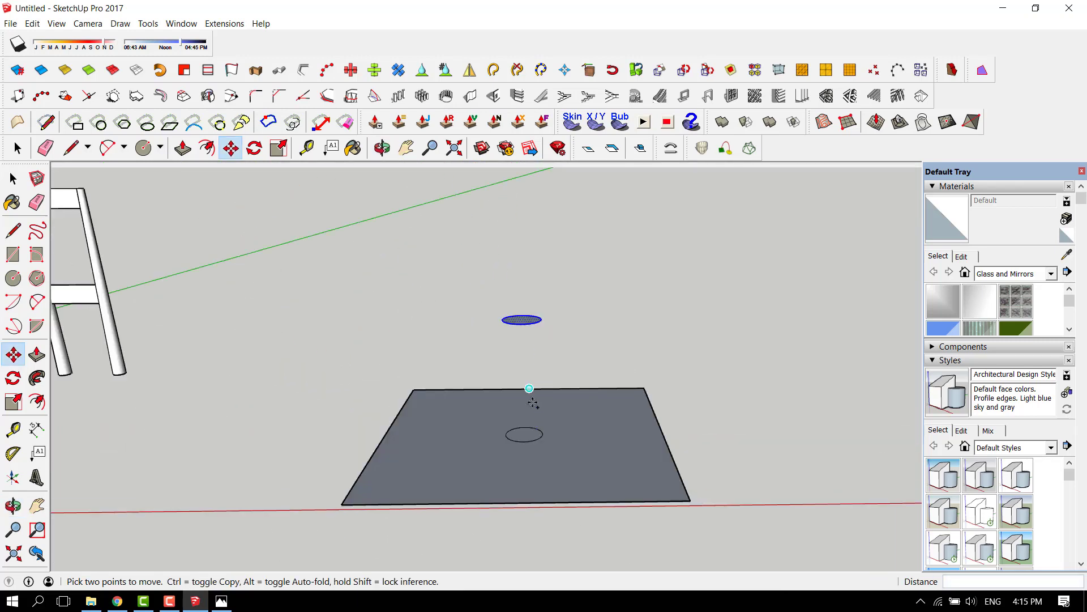
- Copy the base circle from its centre 20 m straight up along the blue axis
key("space")
key("m")
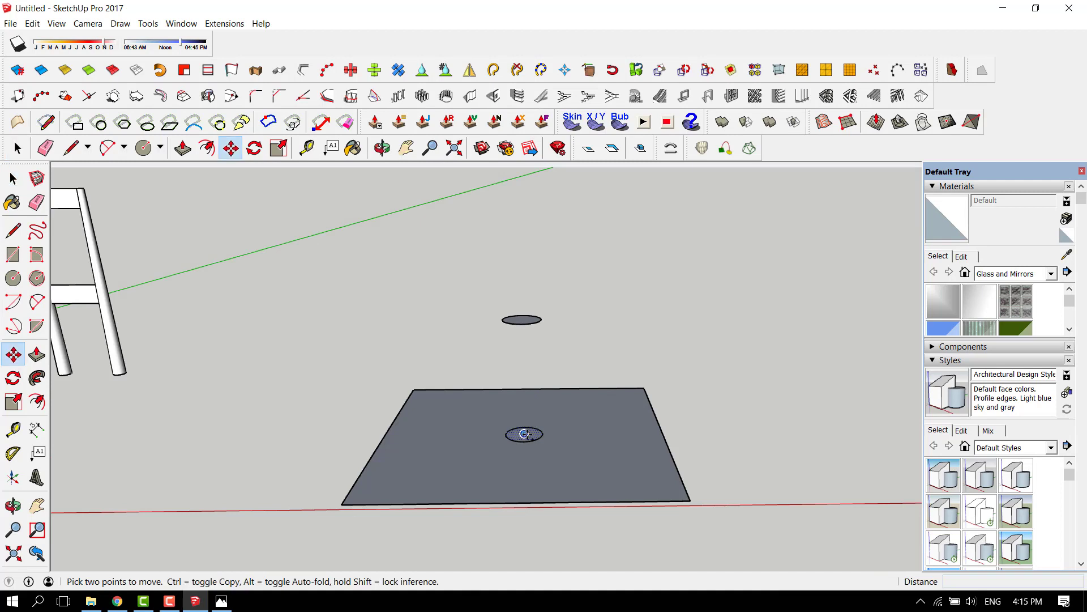
left_click(524, 434)
key("ctrl")
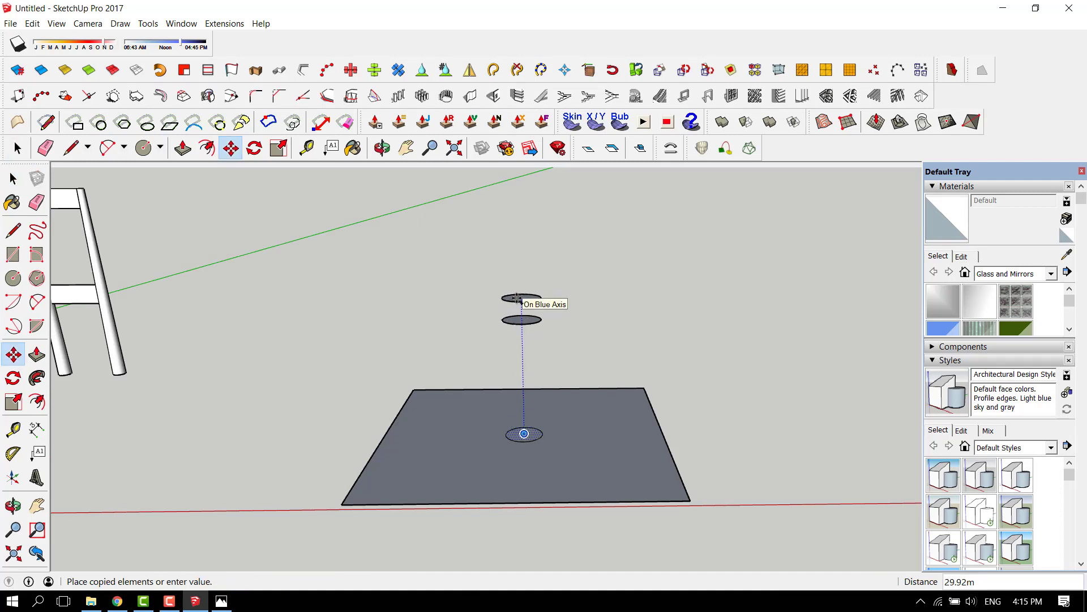
type("20")
key("Return")
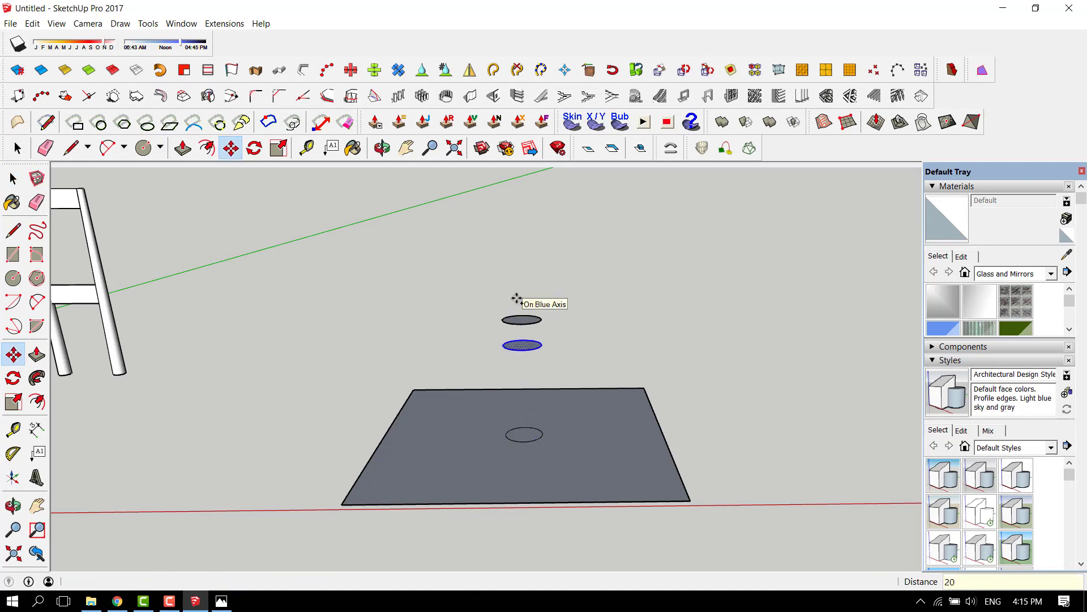
- Delete the extra raised circle, the base circle and the faces, keeping only the outlines of the square and the 20 m high circle
scroll(517, 299, "up", 1)
key("e")
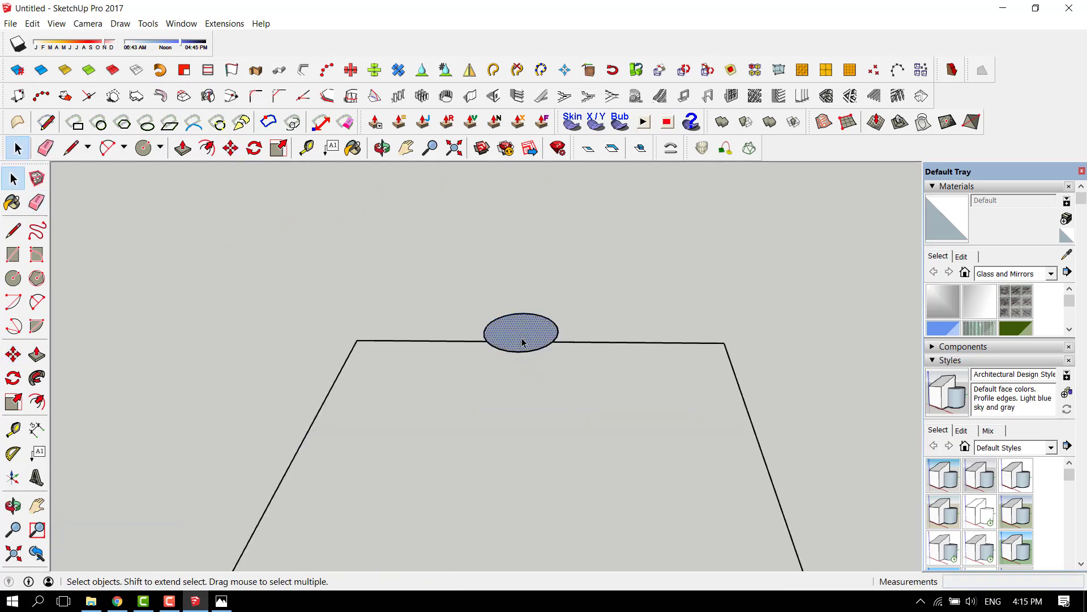
key("Delete")
scroll(555, 284, "down", 4)
middle_click_drag(561, 425, 534, 502)
scroll(542, 448, "up", 1)
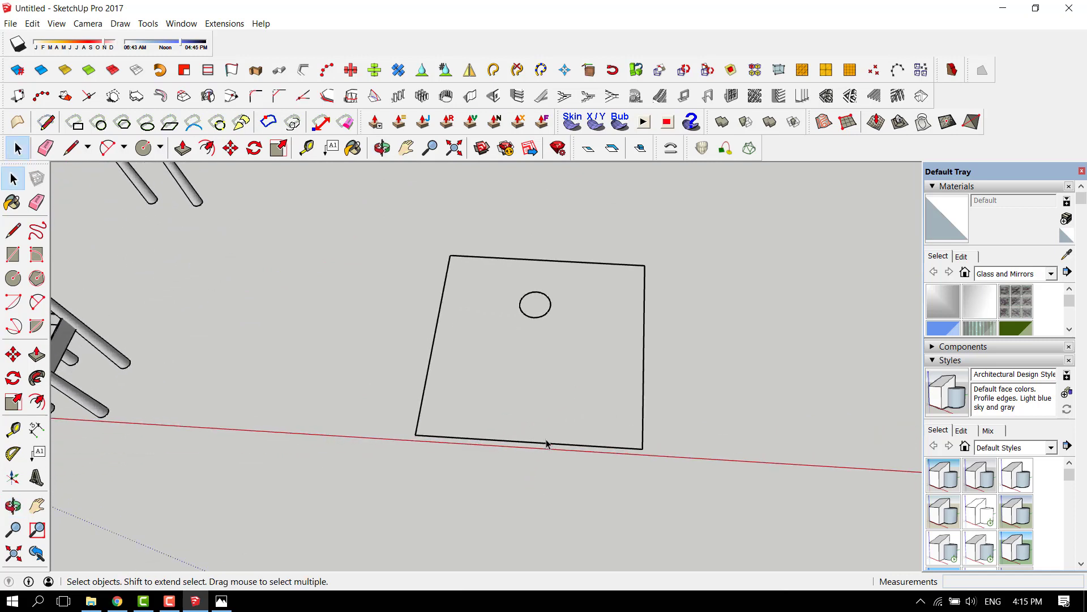
- Switch to Photos and examine the Hajj Terminal perspective and east-west section for the shape of the tents' lower edges, then return to SketchUp
left_click(547, 443)
scroll(547, 443, "up", 2)
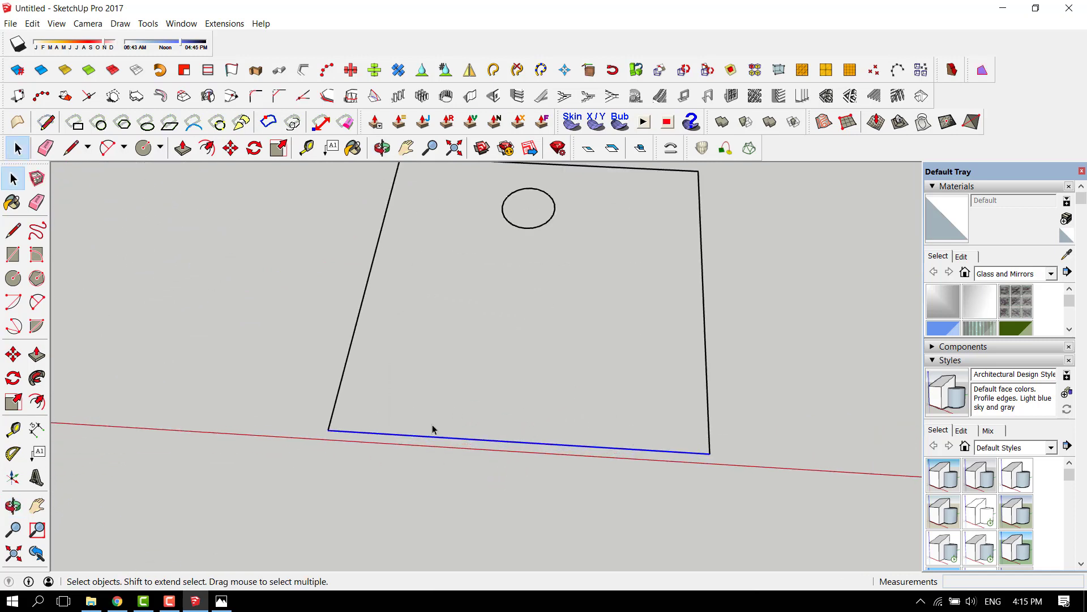
left_click(220, 601)
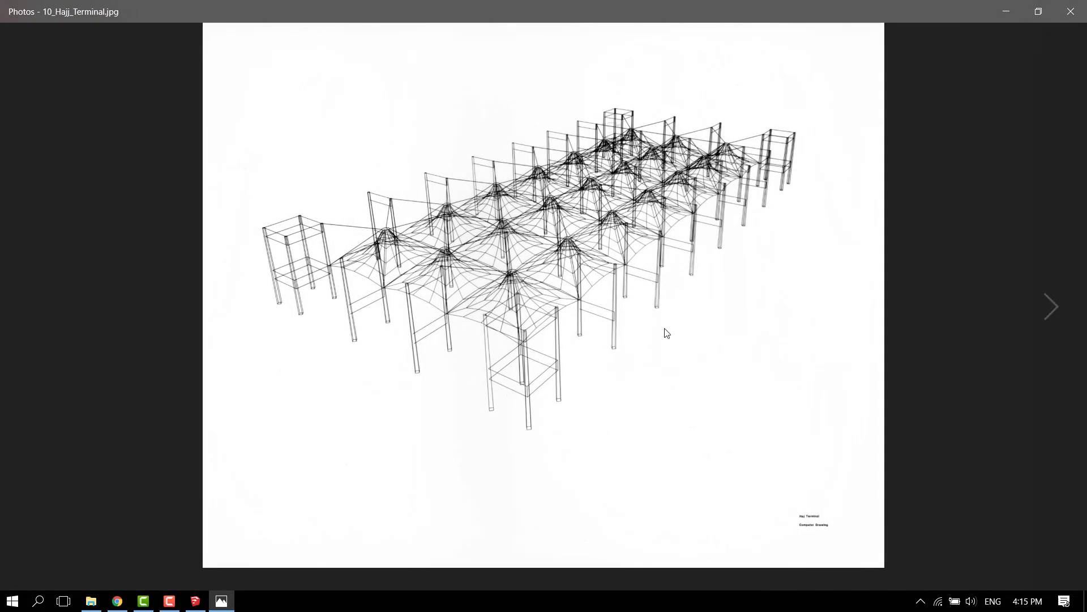
left_click(1059, 322)
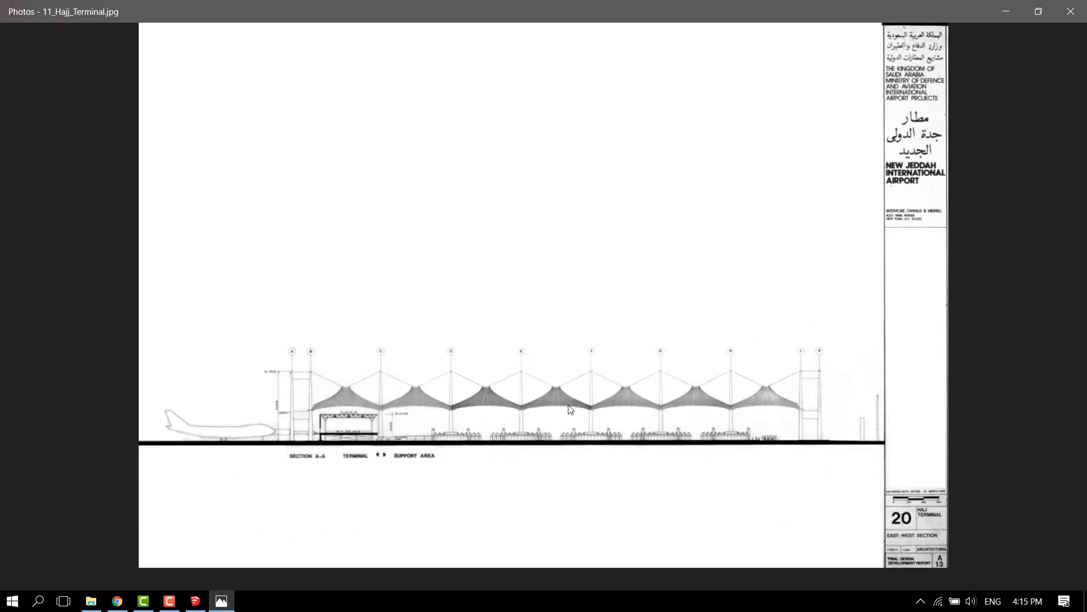
left_click(1007, 11)
scroll(397, 375, "down", 3)
middle_click_drag(467, 356, 482, 345)
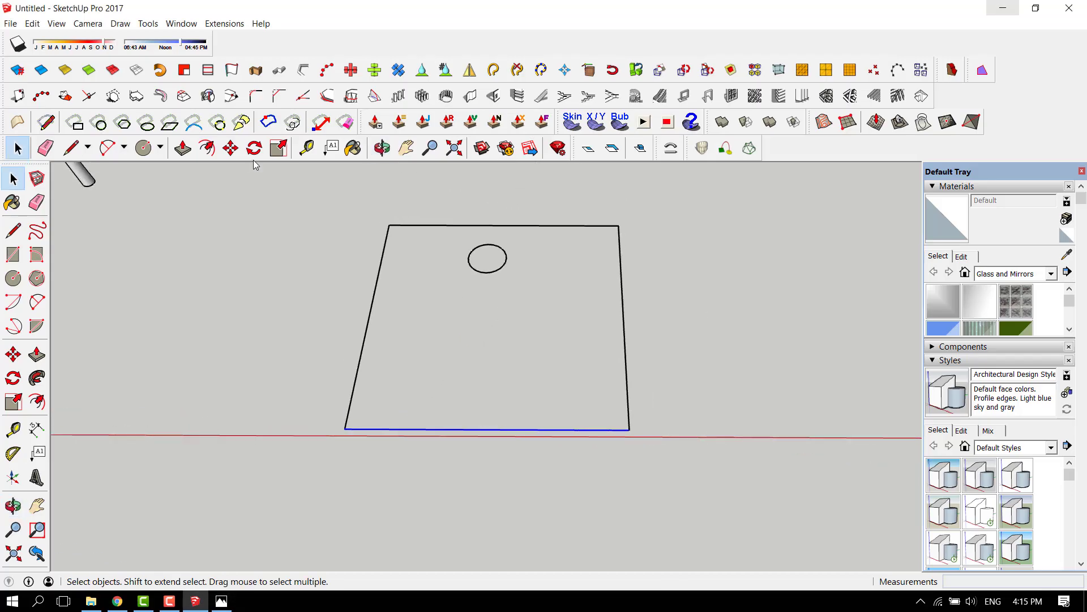
- Draw a two-point arc between the ends of the square's front edge, bulging 5 m inward
left_click(71, 147)
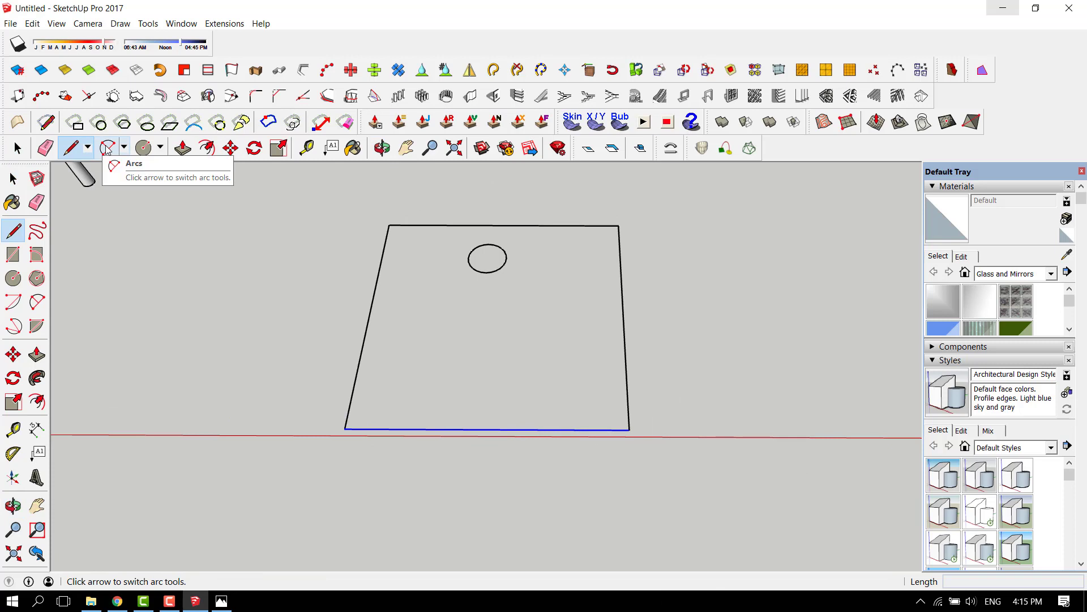
left_click(105, 149)
left_click(346, 427)
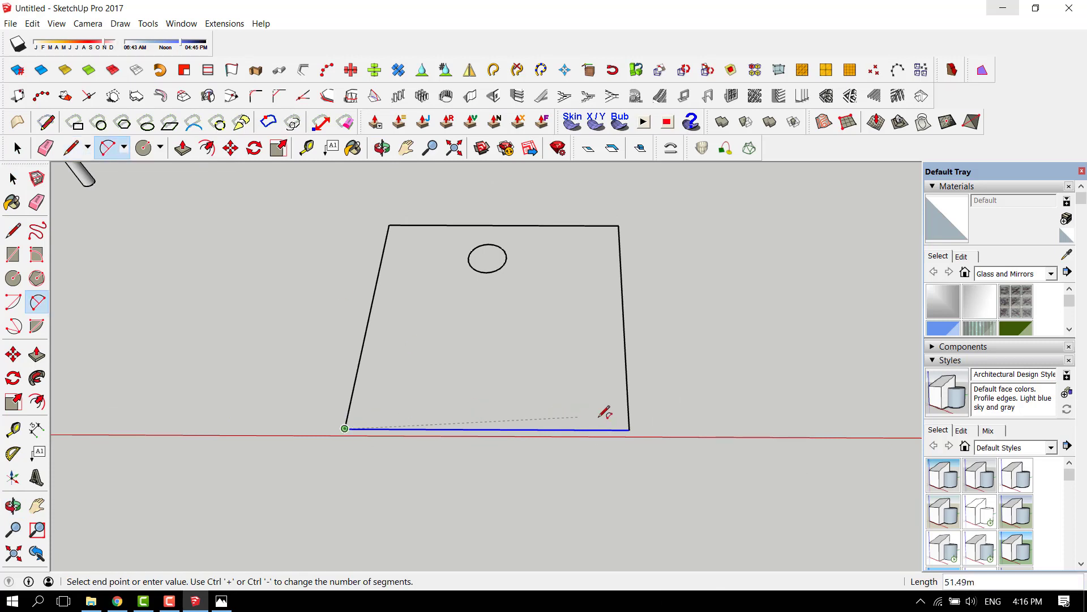
left_click(628, 429)
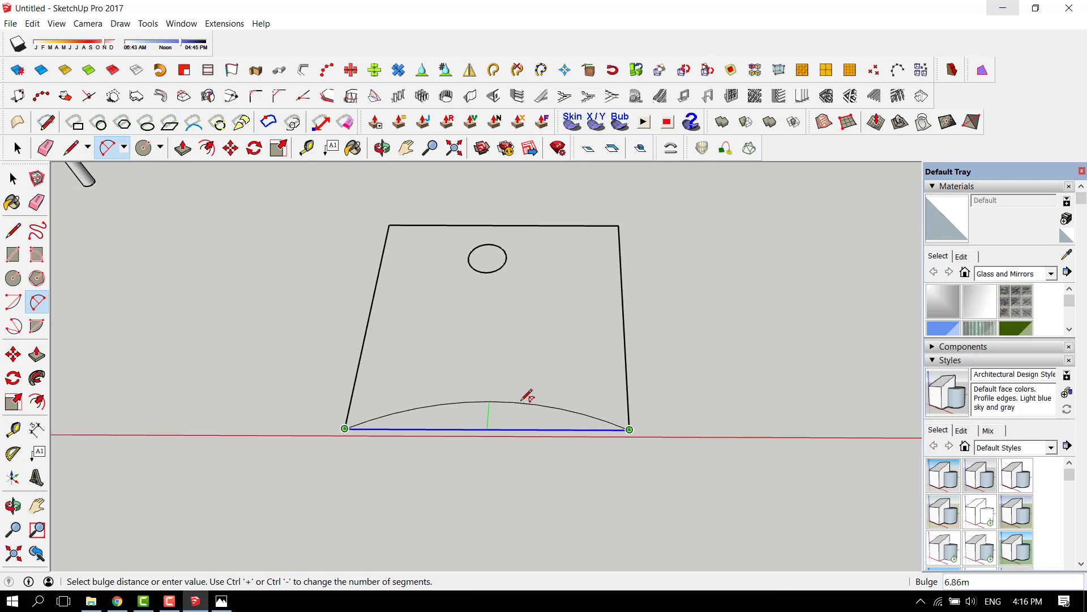
type("5")
key("Return")
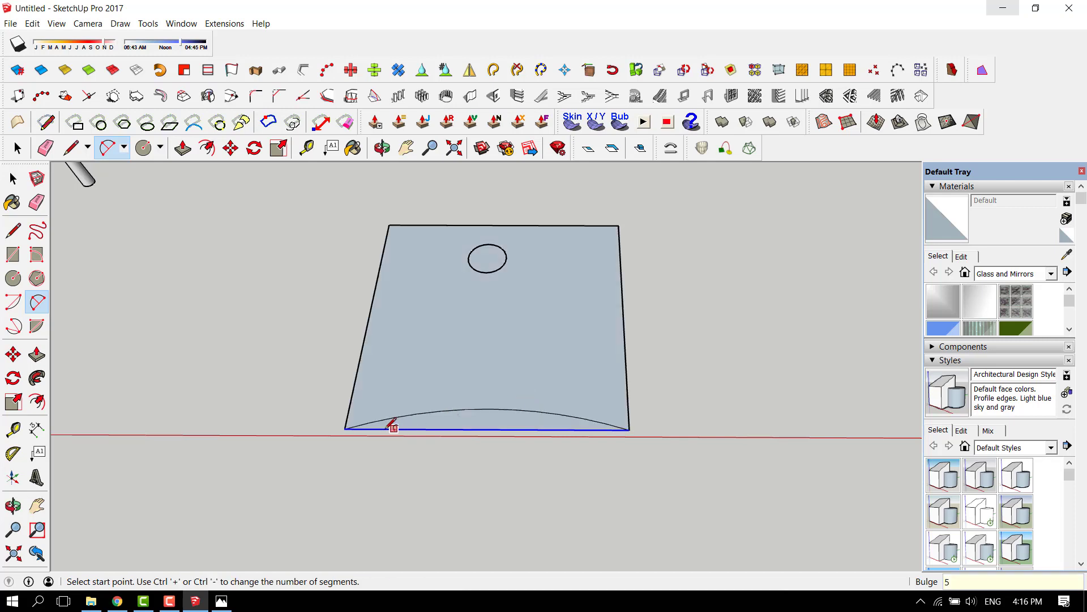
- Draw inward arcs matching the front one along the square's left, back and right edges, corner to corner
left_click(344, 428)
left_click(389, 224)
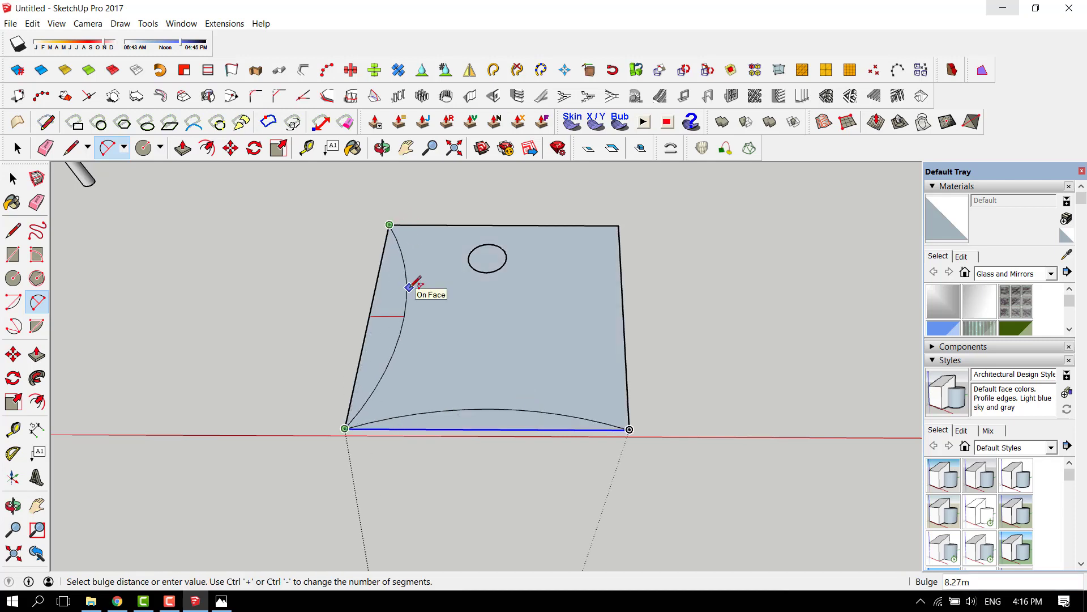
key("Return")
left_click(389, 224)
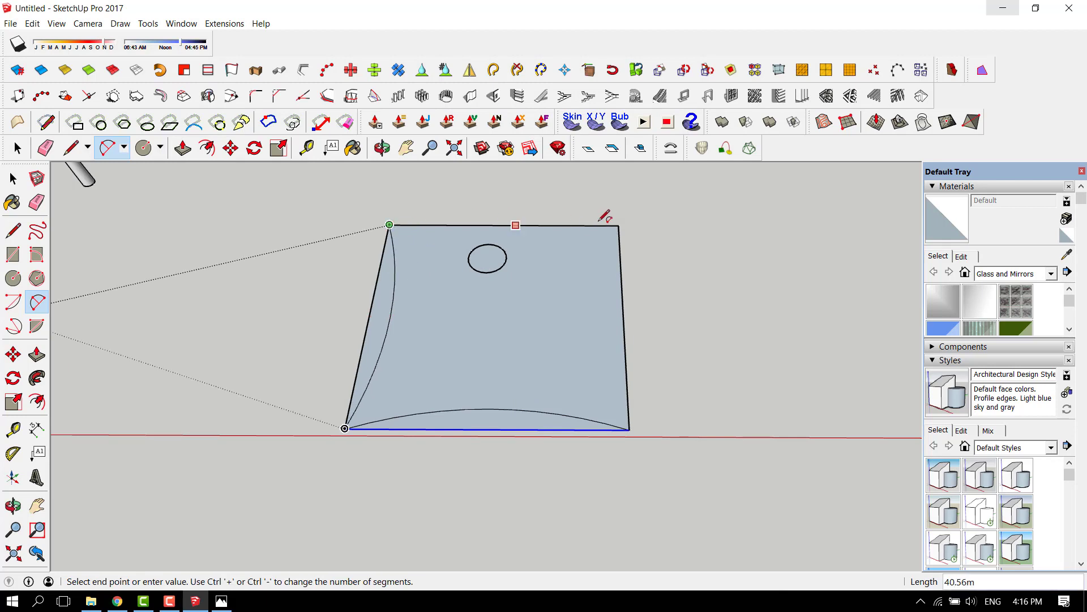
left_click(619, 225)
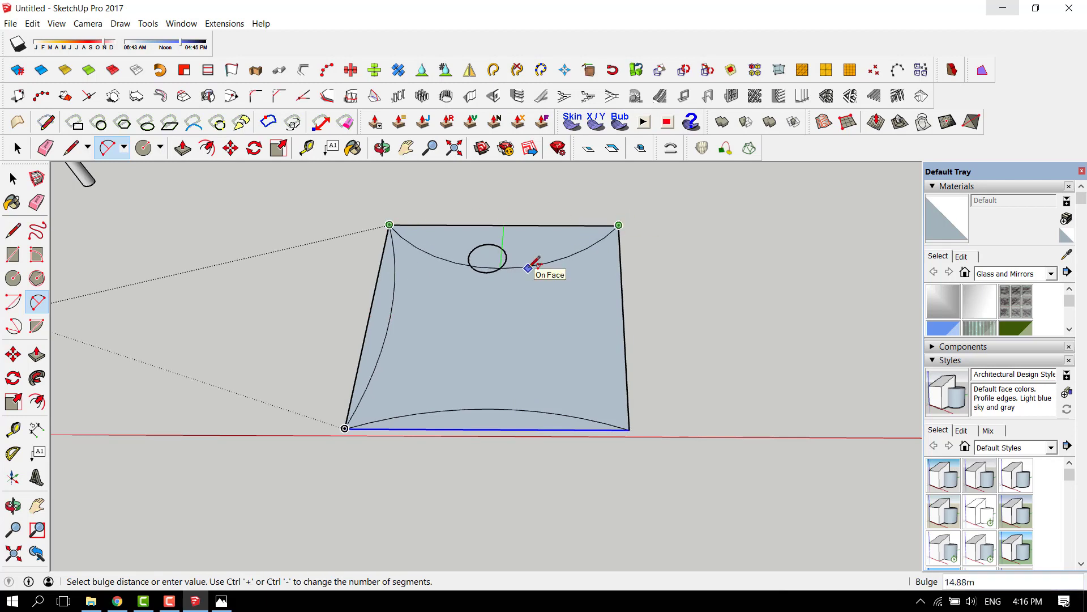
key("Return")
left_click(619, 225)
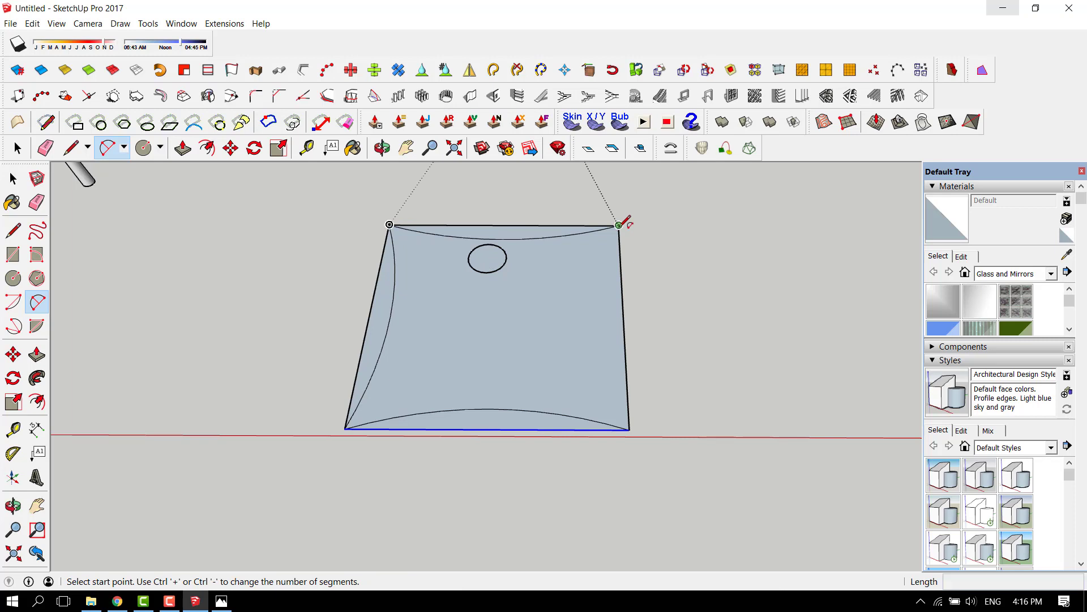
left_click(630, 430)
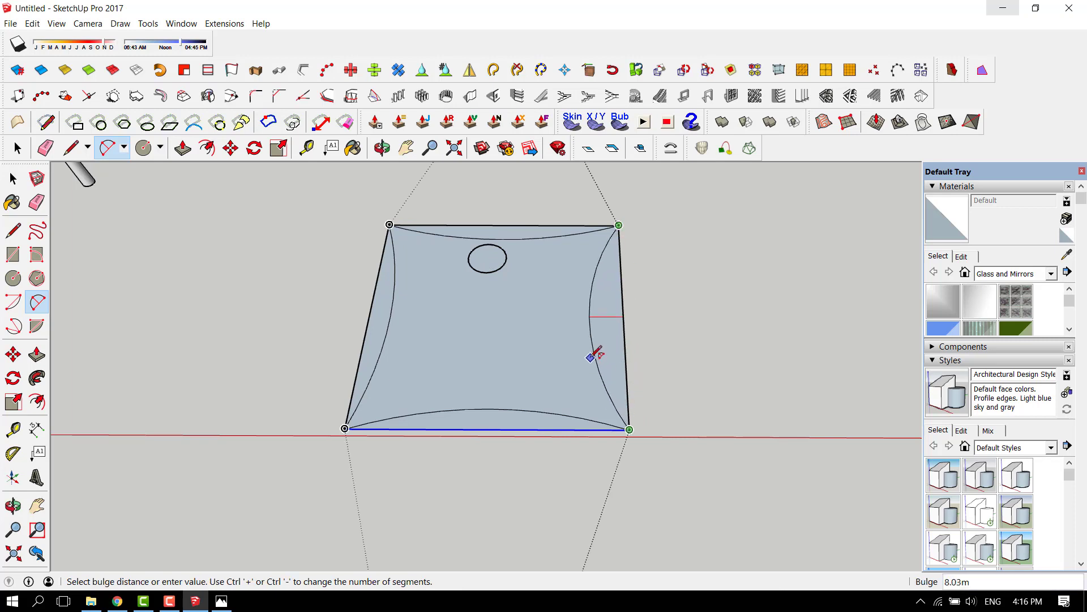
key("Return")
- Erase the square's four straight edges and delete the enclosed face, keeping only the four inward arcs and the raised ring
middle_click_drag(590, 361, 593, 310)
scroll(485, 402, "up", 2)
key("e")
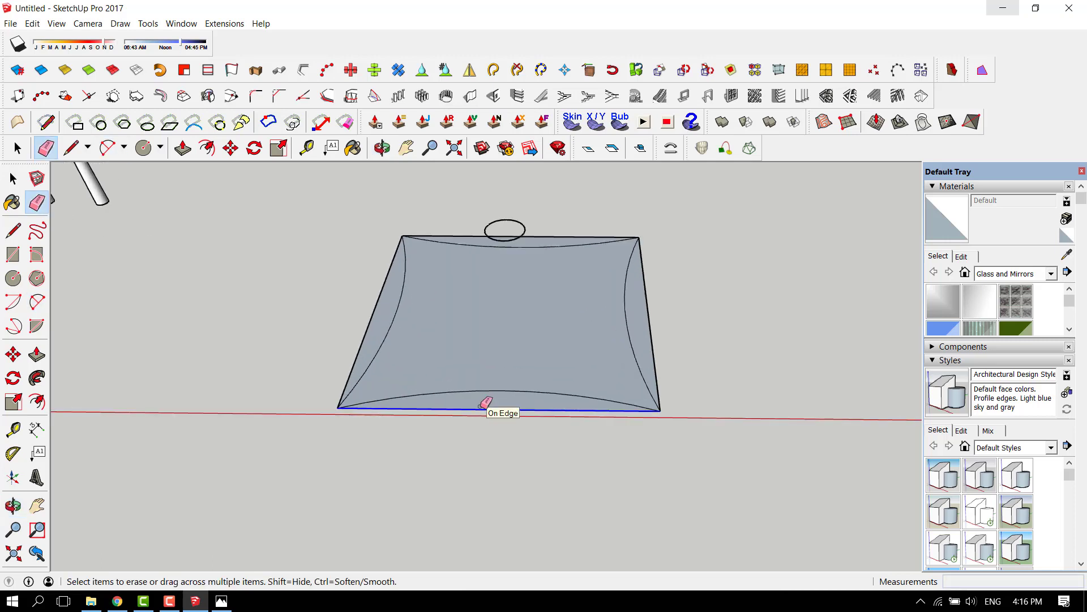
left_click(485, 410)
left_click(376, 310)
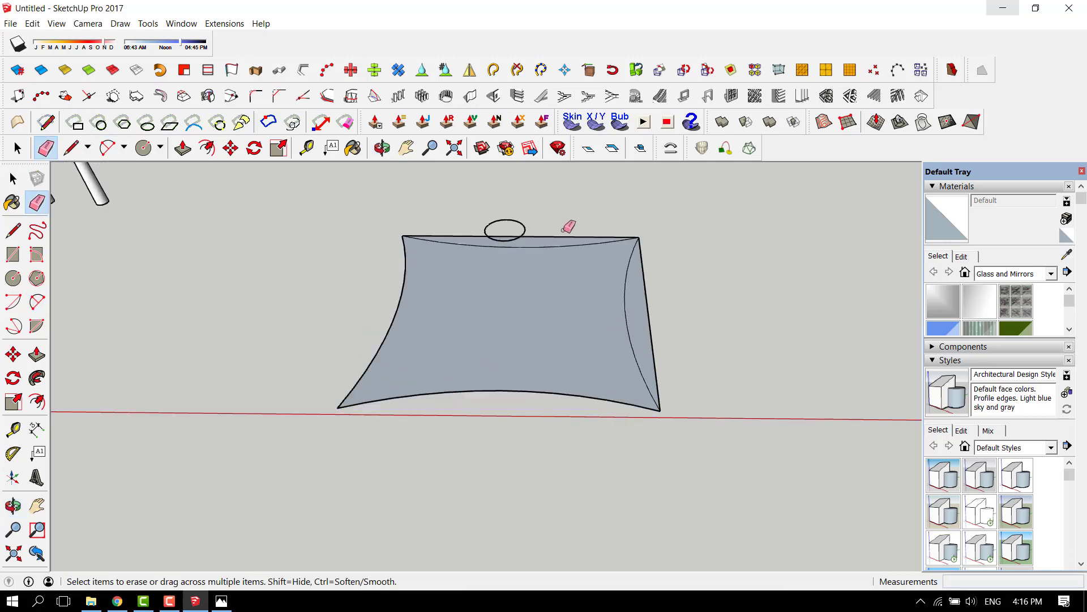
left_click(563, 233)
left_click(643, 274)
key("space")
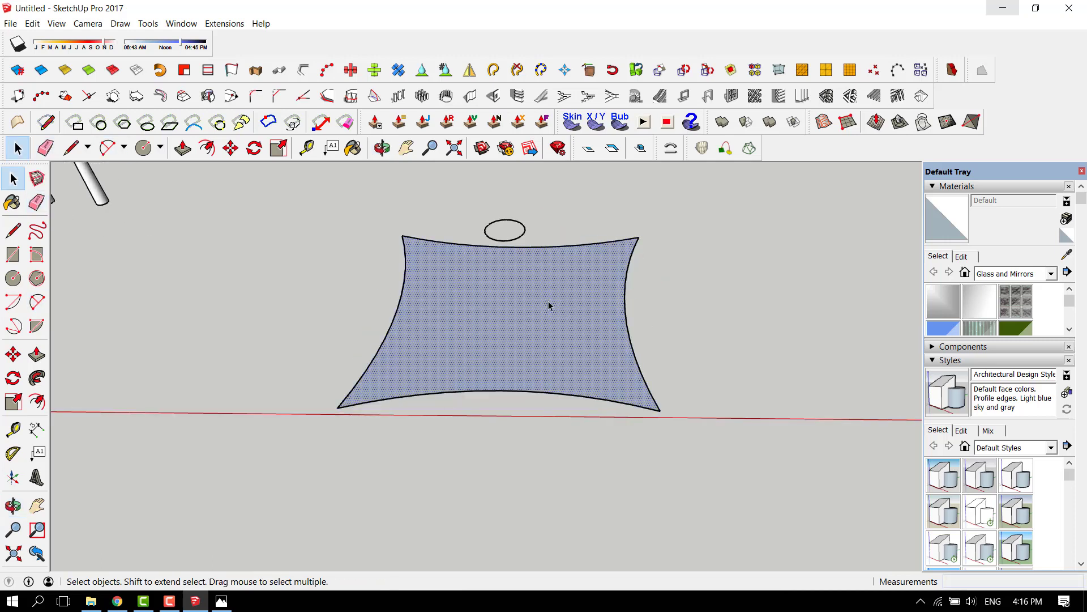
left_click(549, 304)
key("Delete")
middle_click_drag(546, 376, 244, 266)
left_click(254, 148)
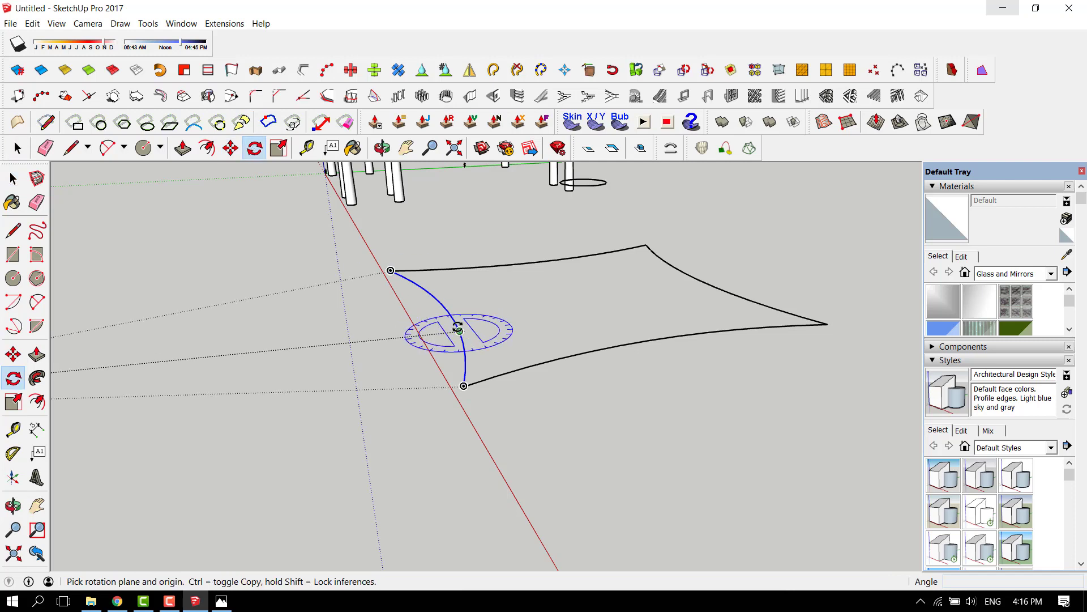
left_click_drag(391, 270, 502, 256)
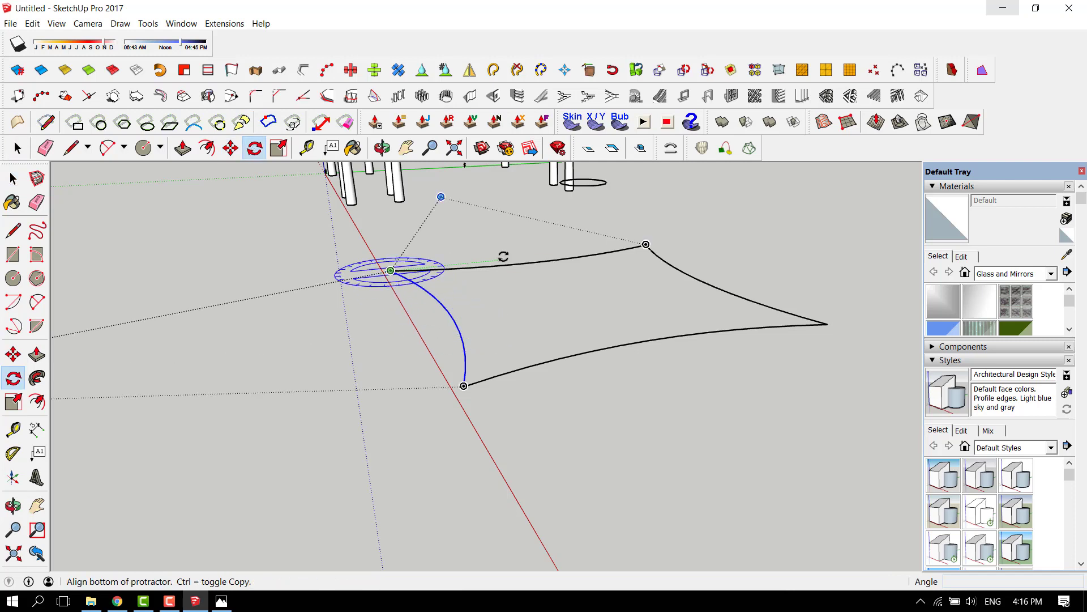
key("Up")
key("Right")
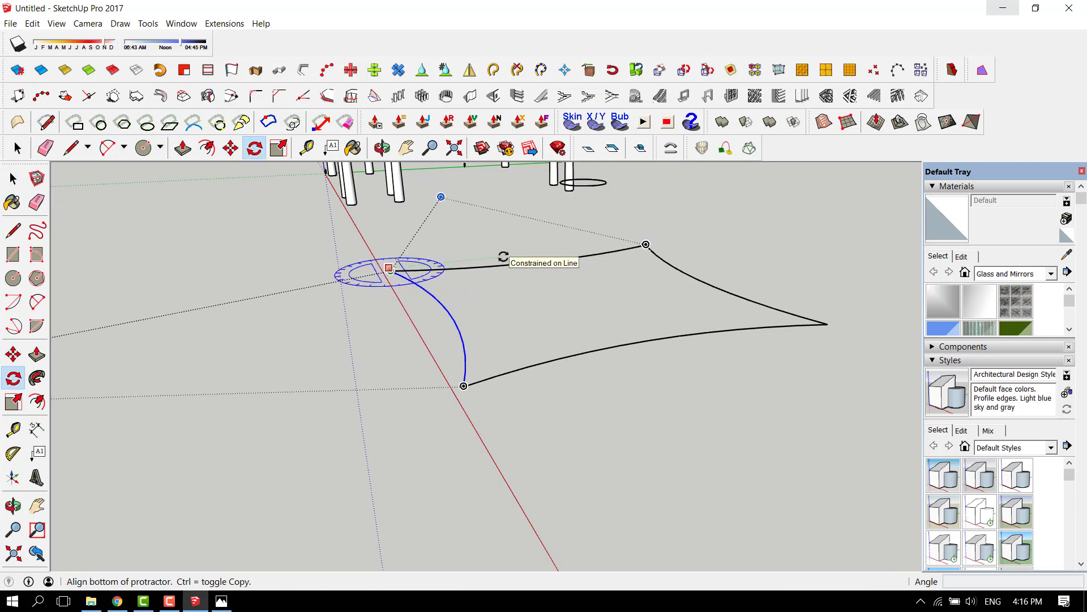
key("Right")
key("Up")
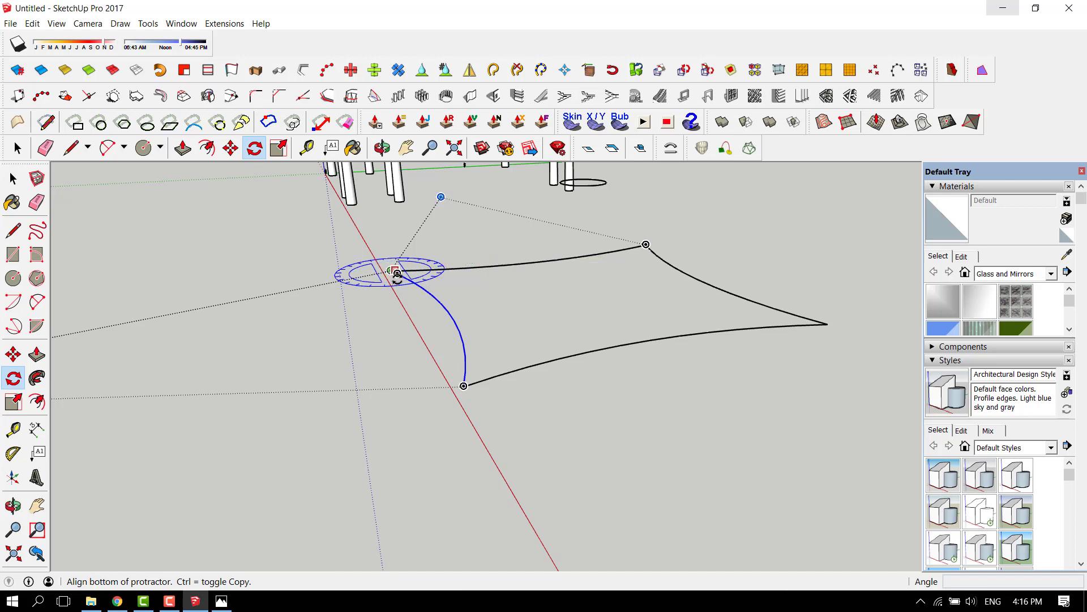
key("Escape")
- Rotate the front arc about the red axis through its endpoint, lifting its middle upward
key("Left")
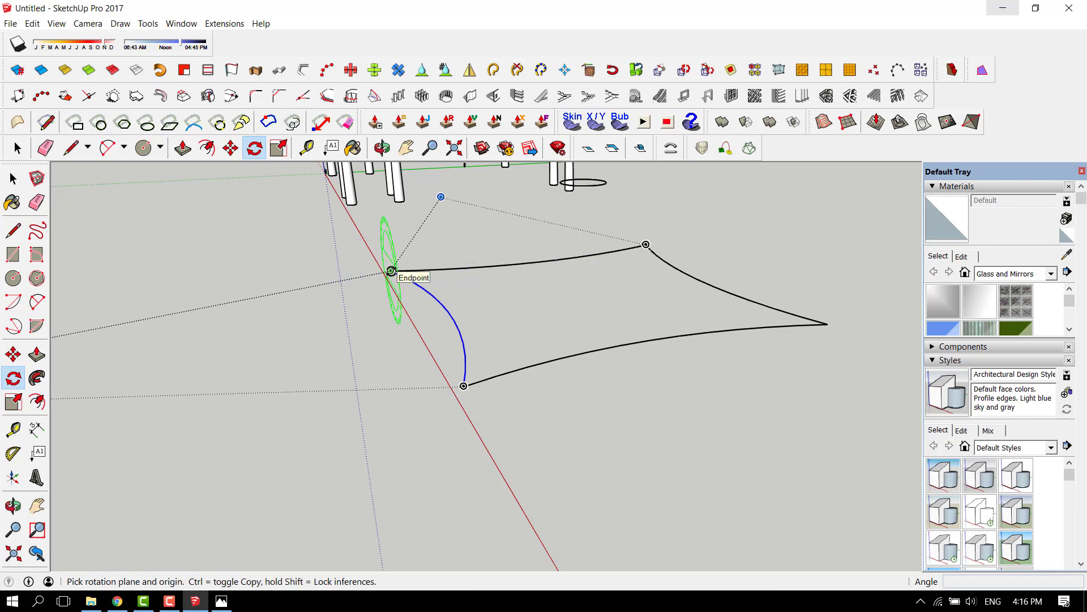
key("Right")
left_click(391, 271)
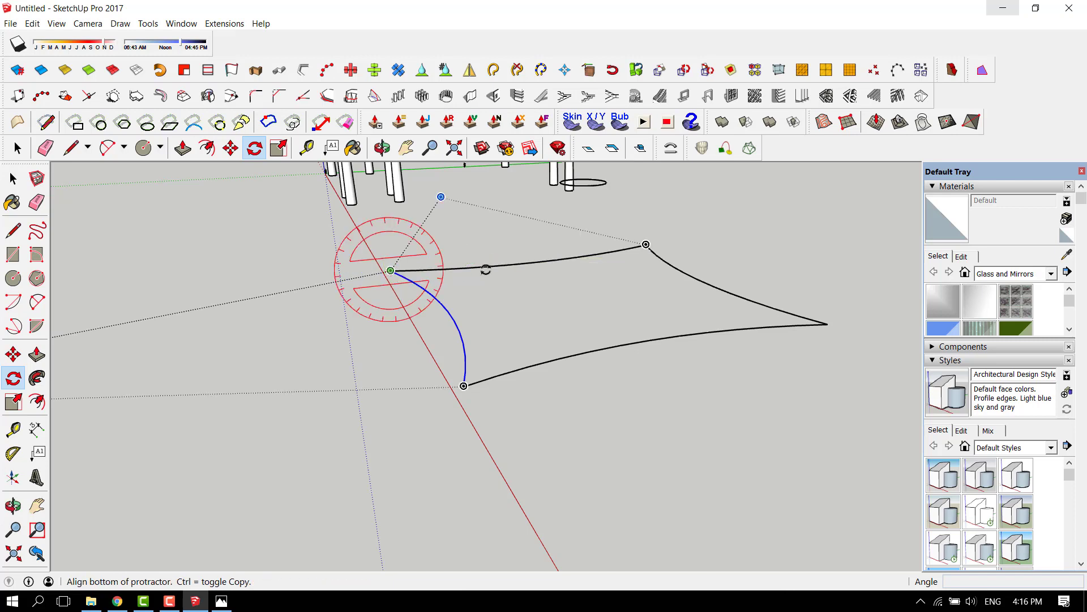
left_click(746, 244)
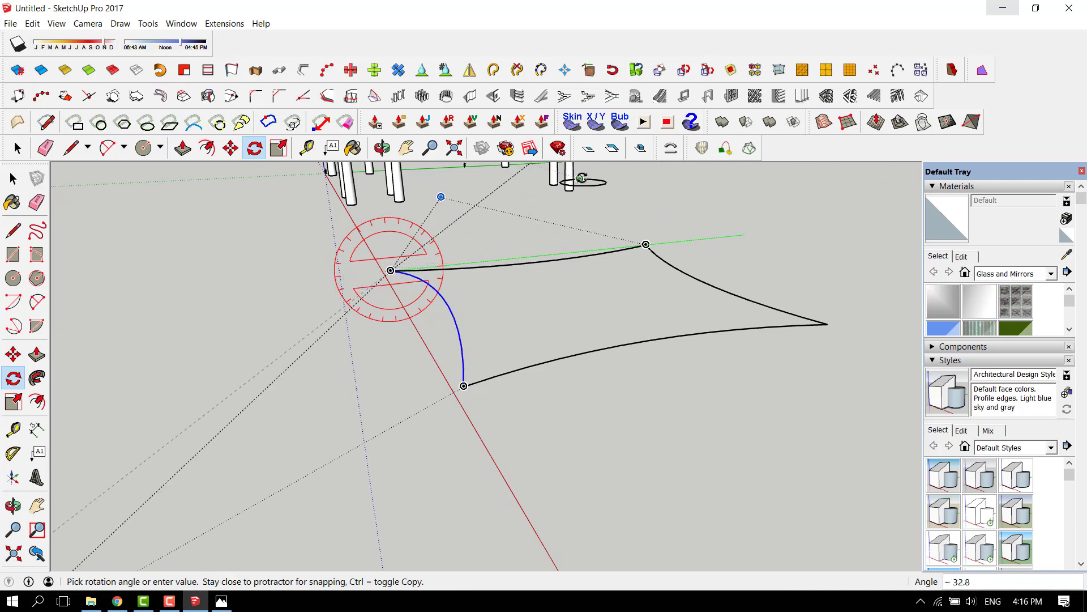
left_click(609, 184)
- Delete the three untilted arcs, keeping only the tilted front arc and the raised ring
middle_click_drag(388, 267, 267, 561)
key("space")
scroll(516, 341, "down", 3)
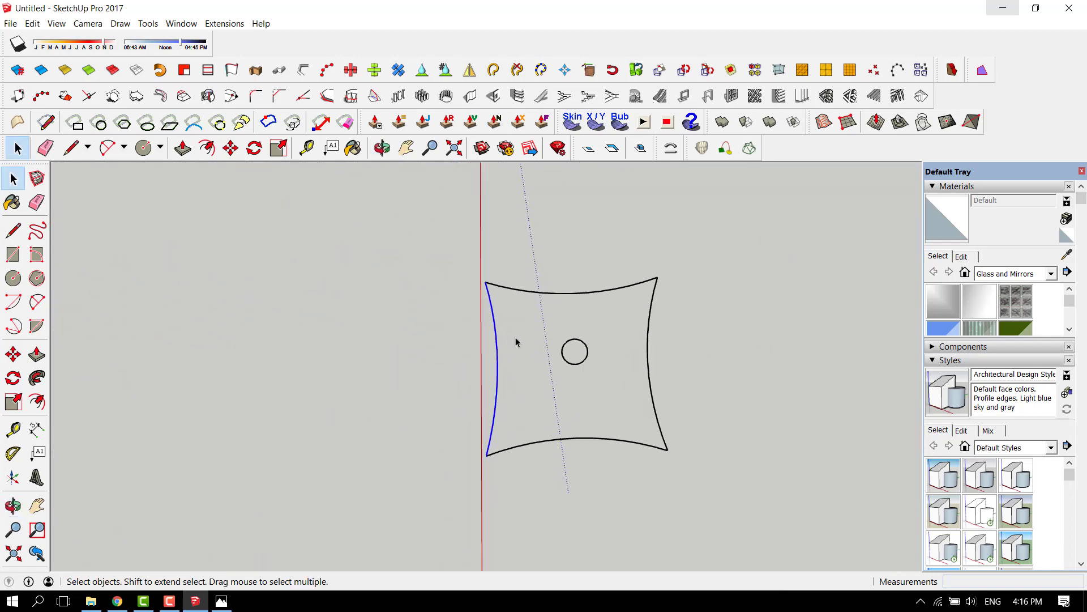
mouse_move(542, 367)
middle_mouse_down()
mouse_move(619, 211)
mouse_move(592, 288)
mouse_move(522, 369)
middle_mouse_up()
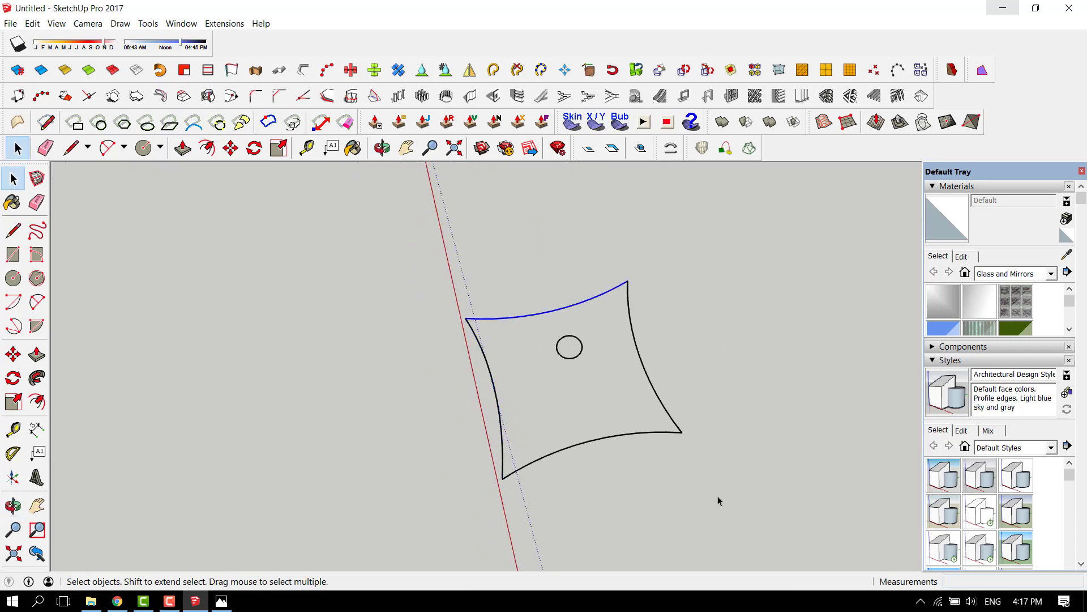
key("Delete")
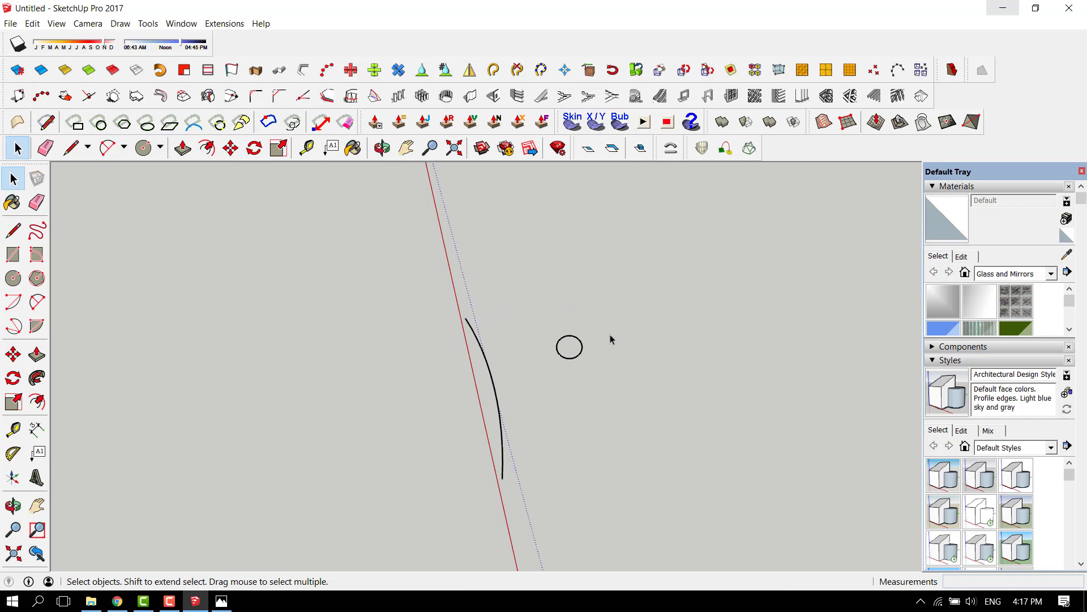
- Draw a 4 m radius circle over the raised ring from its centre to fill it with a face
middle_click_drag(610, 340, 584, 362)
middle_click_drag(547, 311, 567, 347)
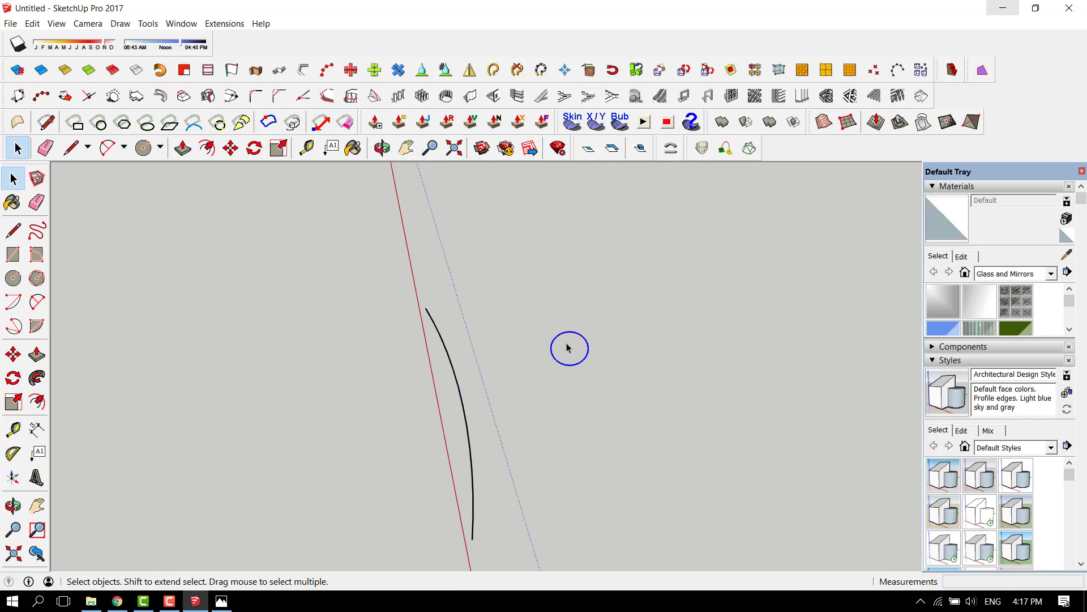
key("c")
left_click(571, 347)
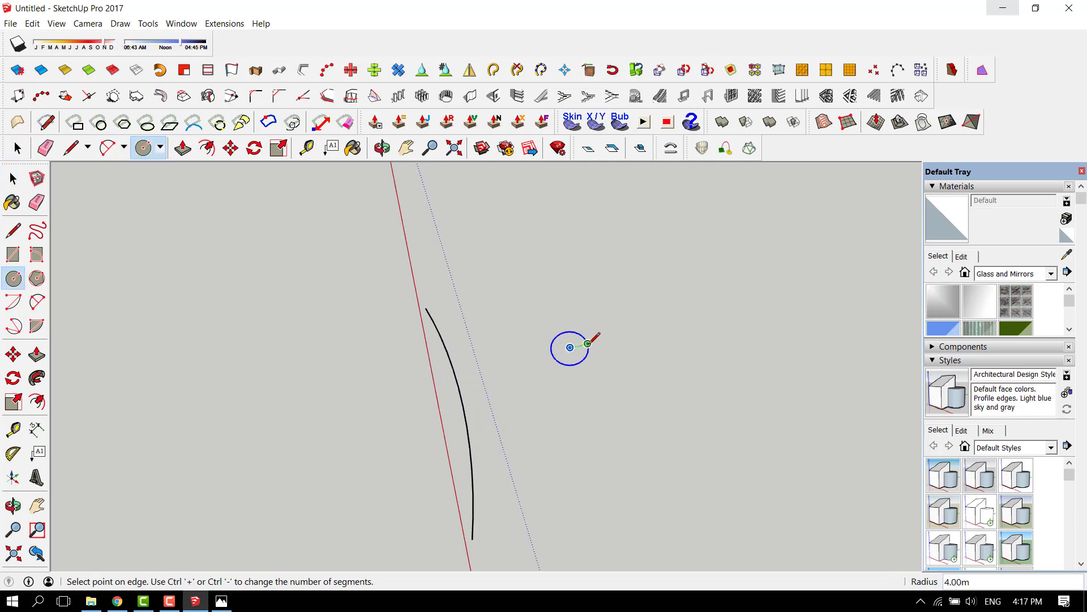
left_click(589, 342)
middle_click_drag(572, 331, 488, 389)
- Select the tilted arc and make a copy of it rotated 90° around the ring's centre
key("space")
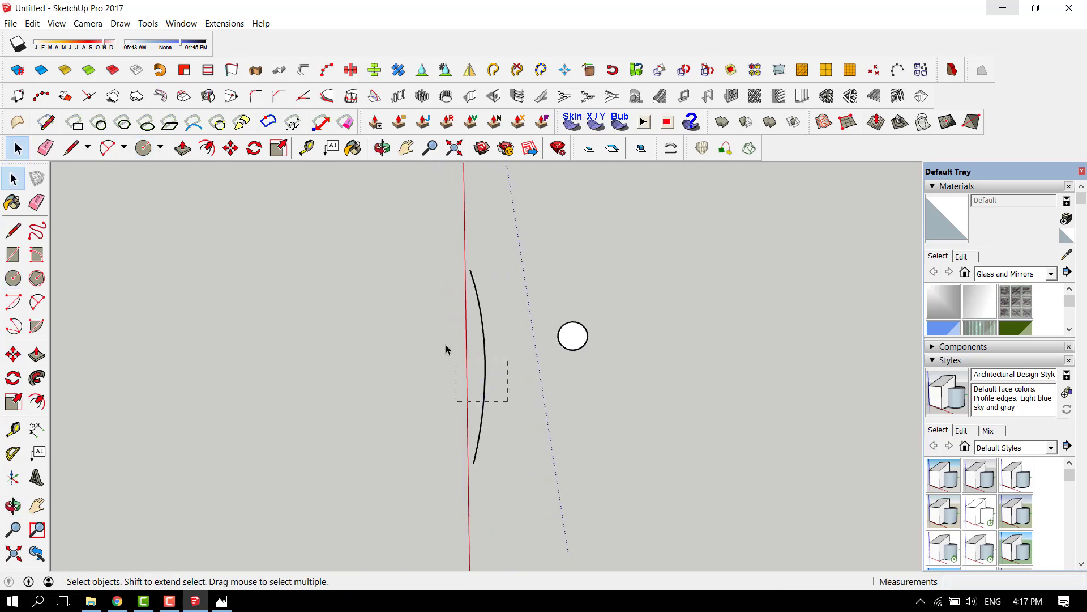
left_click_drag(446, 345, 441, 342)
scroll(389, 325, "down", 3)
scroll(457, 326, "up", 2)
middle_click_drag(471, 357, 468, 402)
scroll(373, 283, "up", 1)
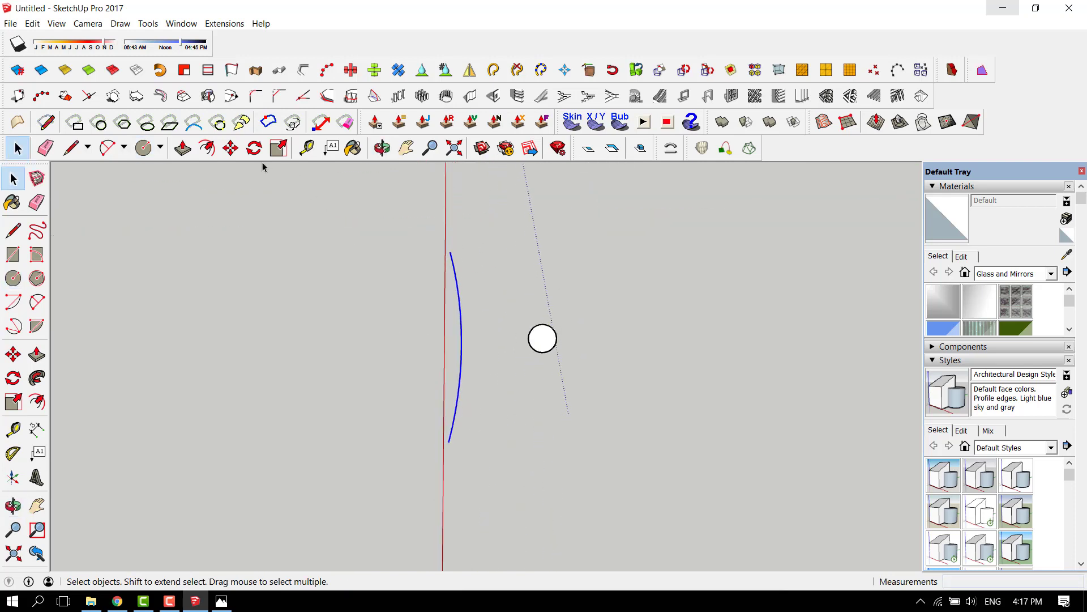
left_click(255, 148)
middle_click_drag(544, 335, 546, 333)
left_click(543, 338)
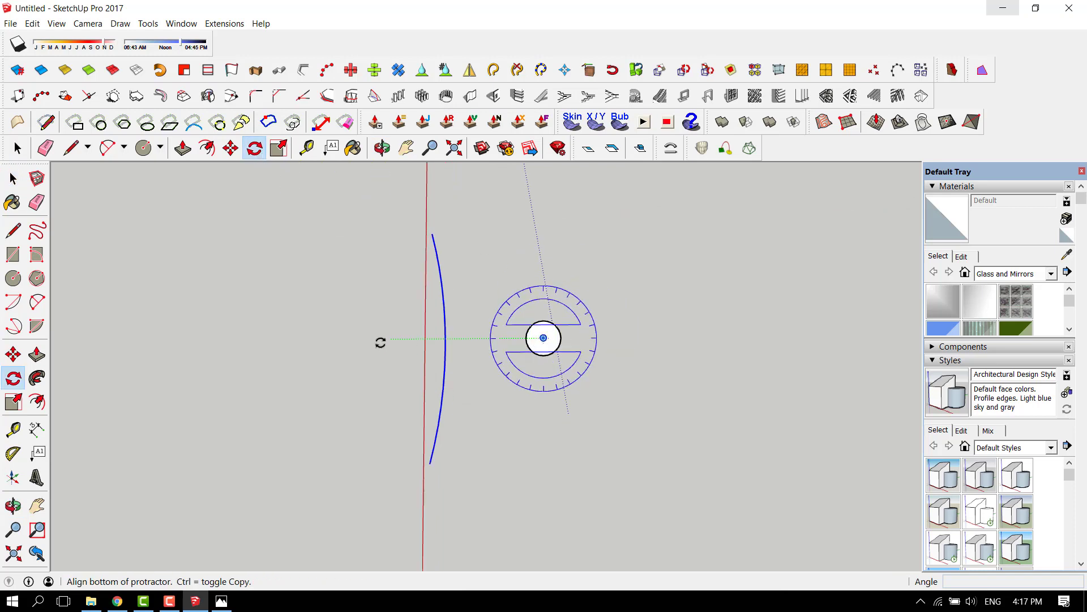
scroll(380, 342, "down", 2)
left_click(327, 342)
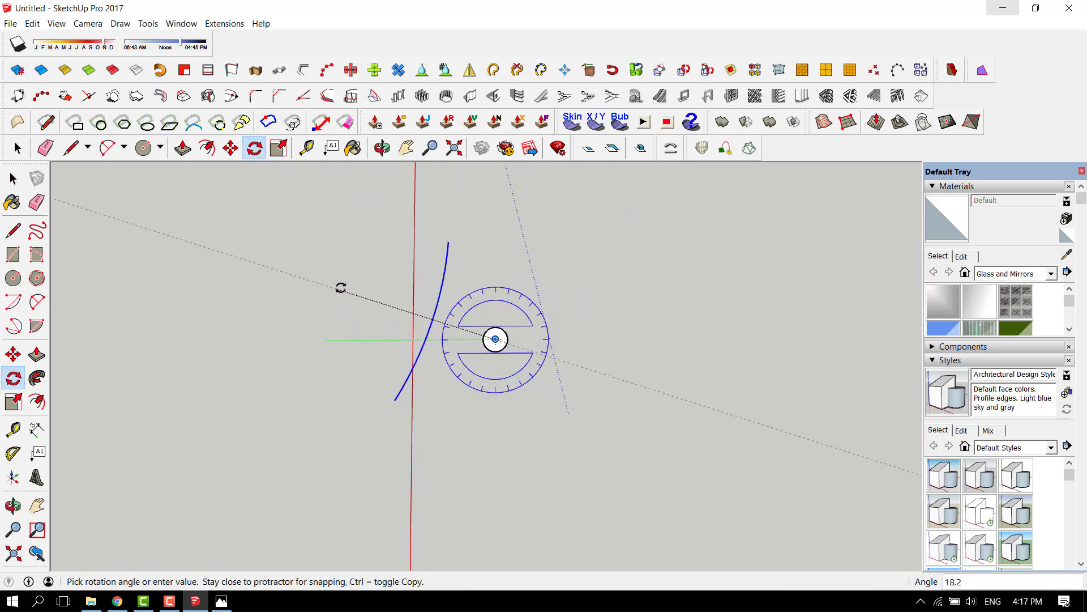
left_click(491, 216)
- Make two more copies of the tilted arc at successive 90° rotations around the ring's centre to close the tent's base outline
left_click(495, 339)
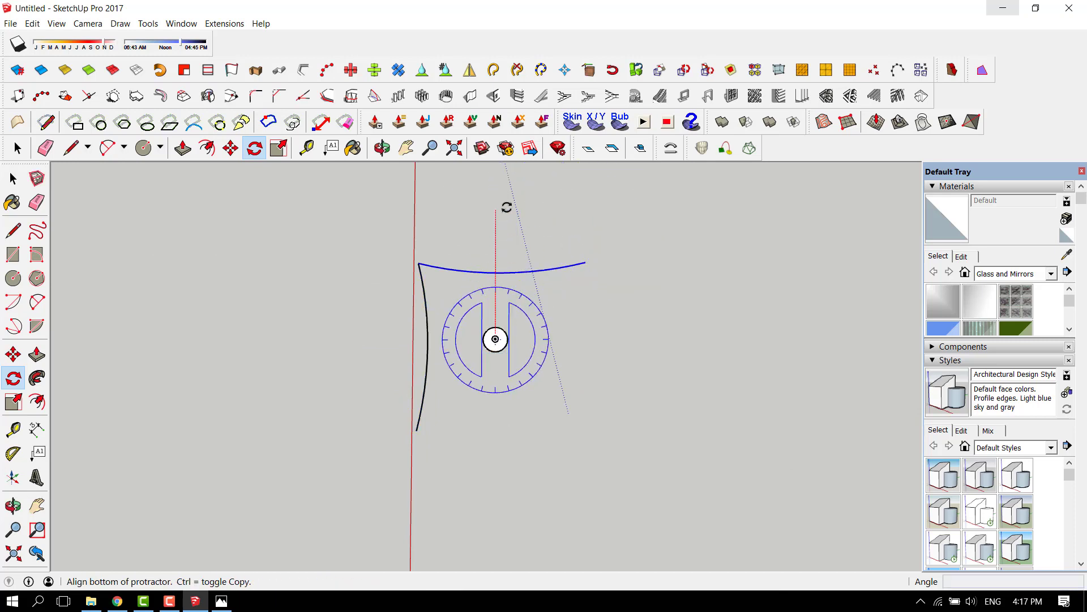
left_click(496, 208)
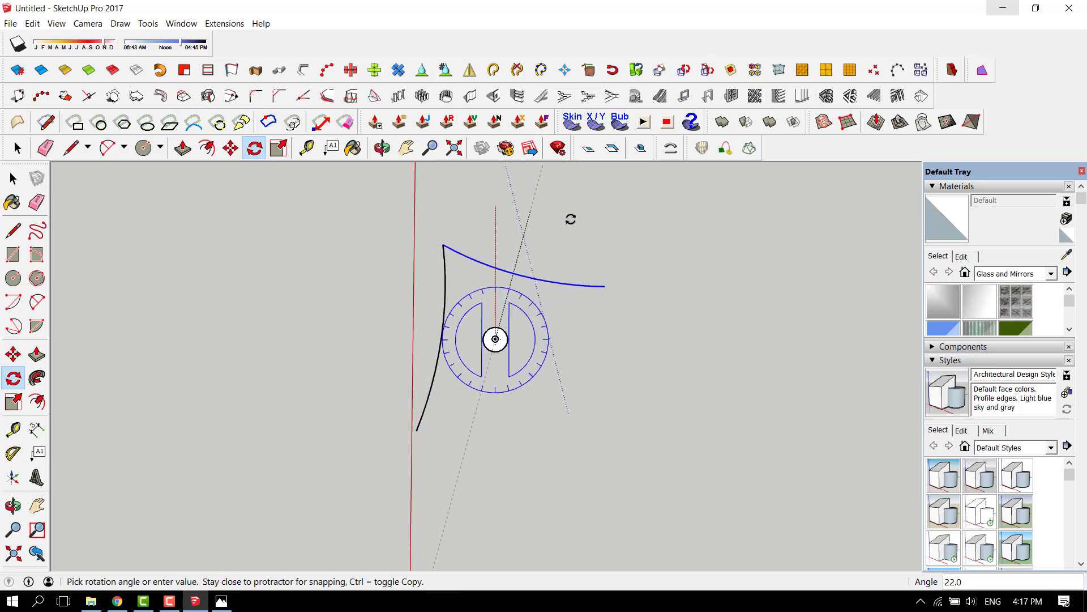
left_click(698, 338)
left_click(496, 340)
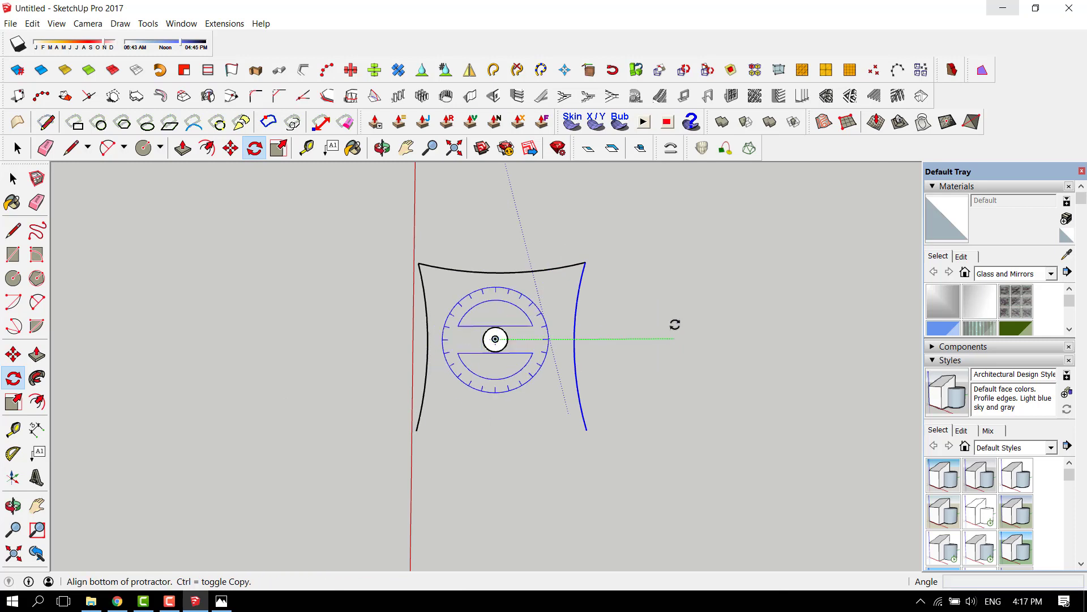
left_click(678, 326)
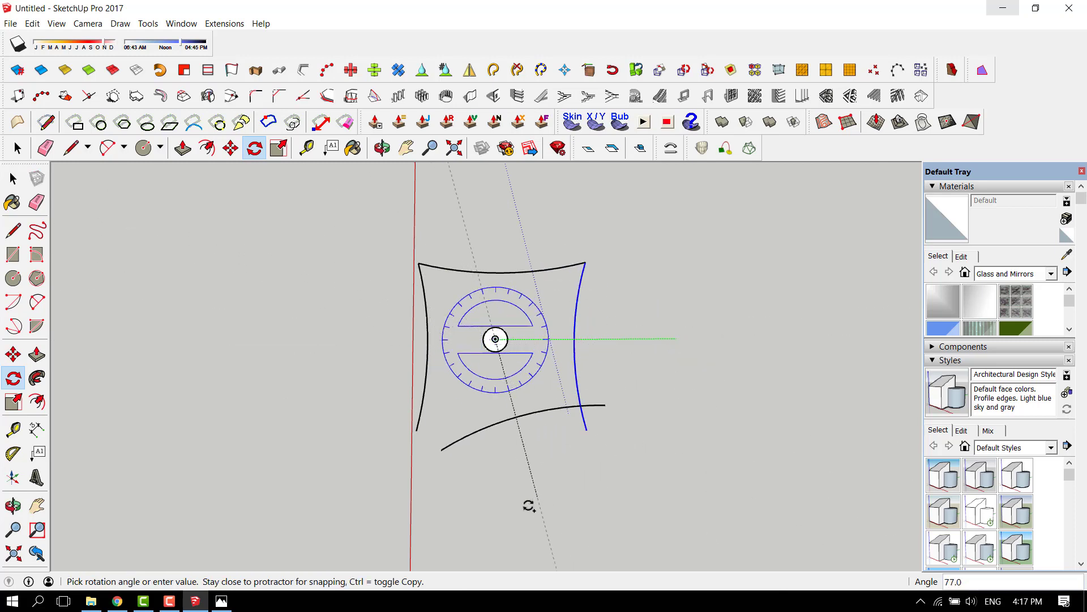
left_click(495, 517)
scroll(589, 379, "down", 2)
key("space")
left_click(614, 379)
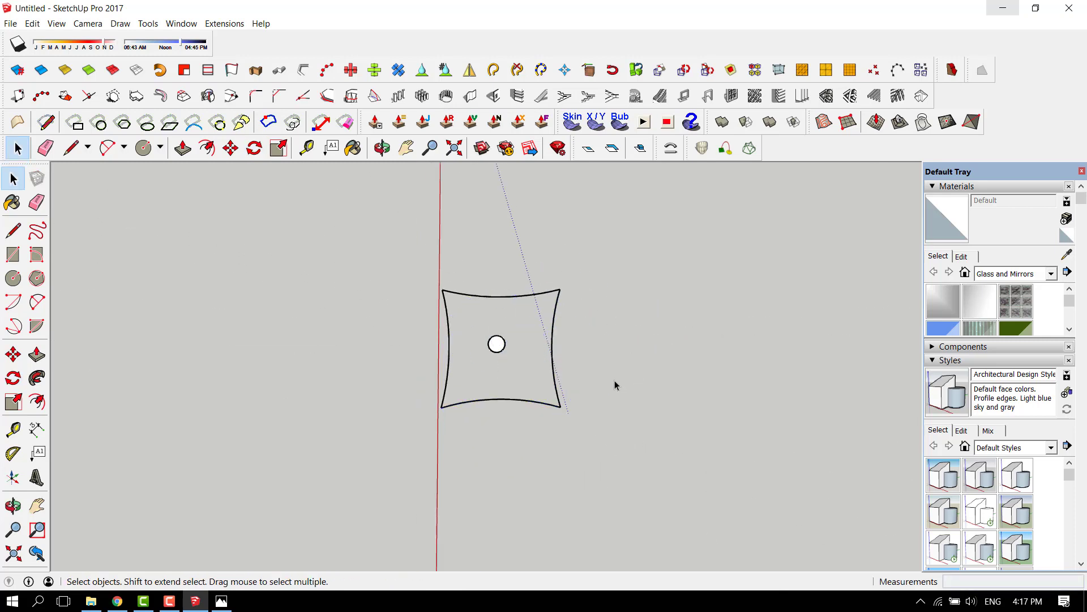
- Delete the face inside the raised ring, keeping its outline
middle_click_drag(614, 380, 850, 125)
scroll(500, 432, "up", 2)
middle_click_drag(500, 432, 561, 345)
scroll(561, 345, "up", 4)
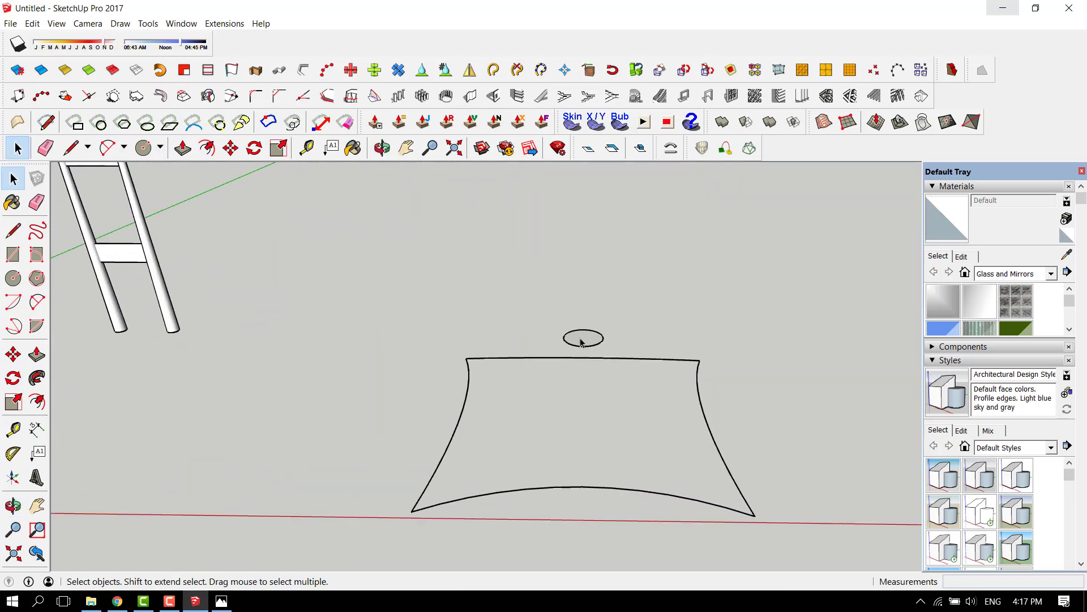
scroll(552, 259, "down", 4)
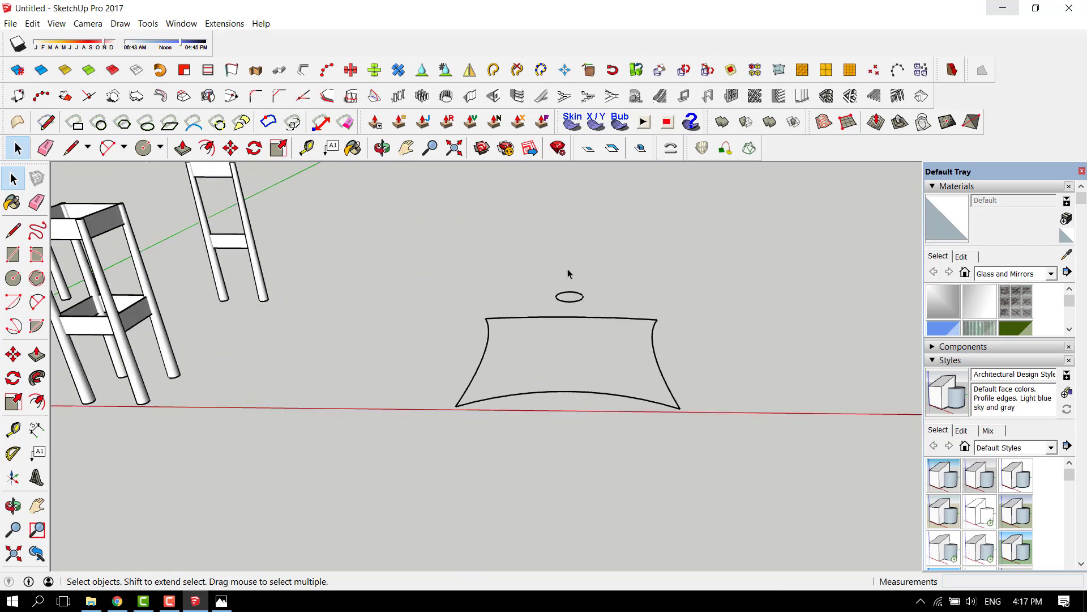
middle_click_drag(623, 371, 715, 452)
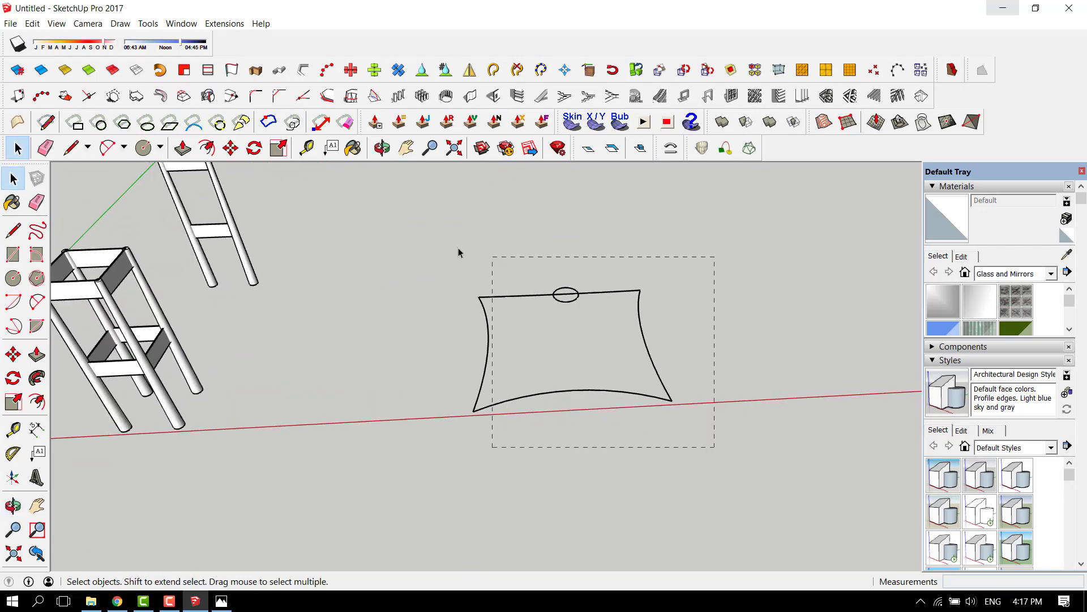
- Try a Loft by Spline surface between the four tilted arcs and the raised ring, using a curved spline method
left_click_drag(458, 253, 448, 259)
middle_click_drag(693, 375, 669, 266)
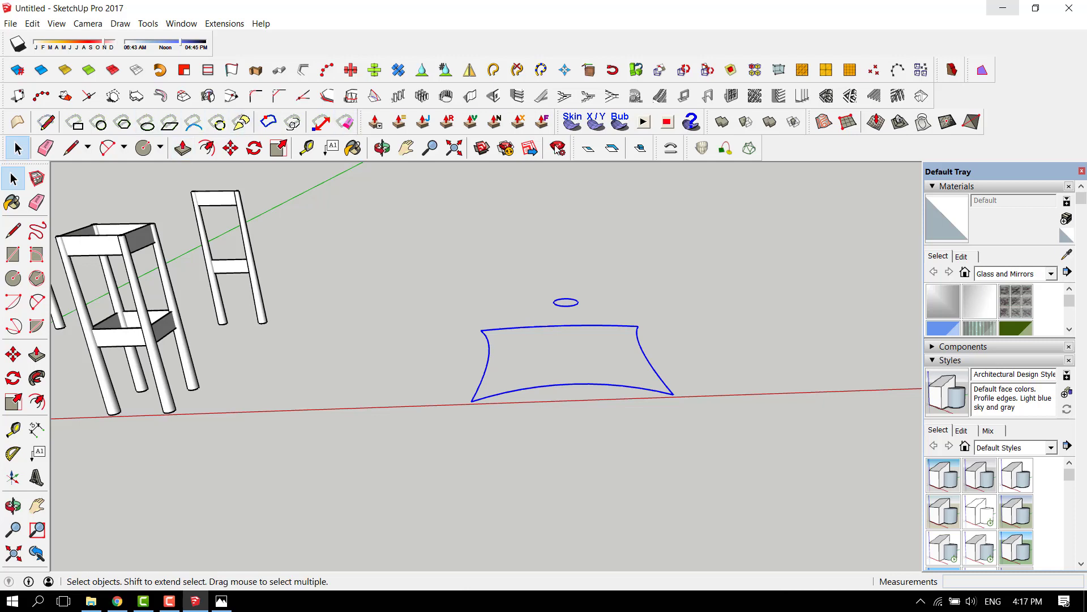
left_click(703, 148)
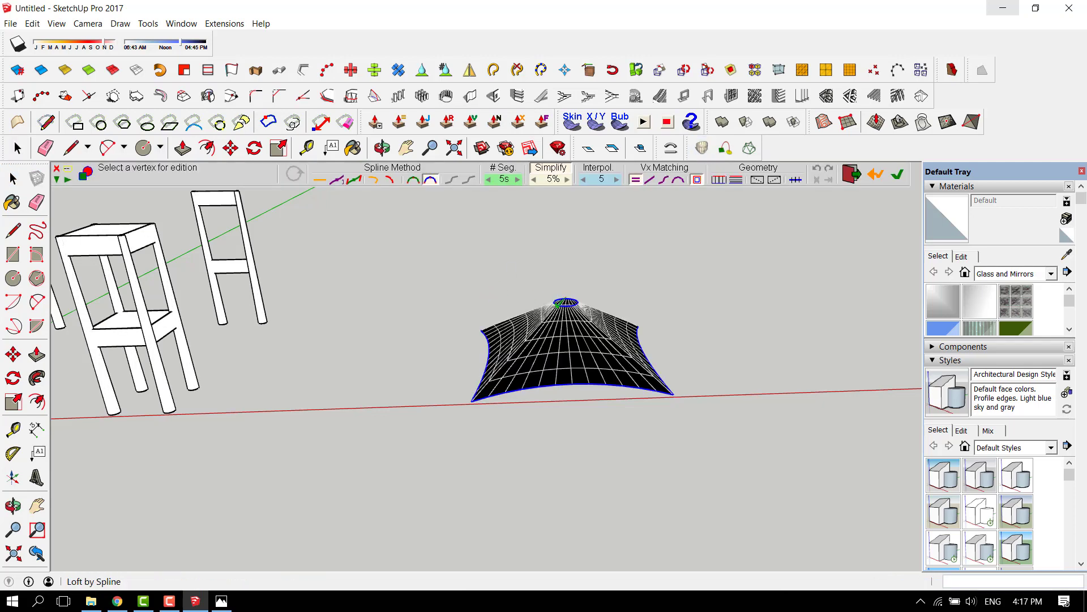
scroll(628, 328, "up", 1)
middle_click_drag(623, 326, 621, 231)
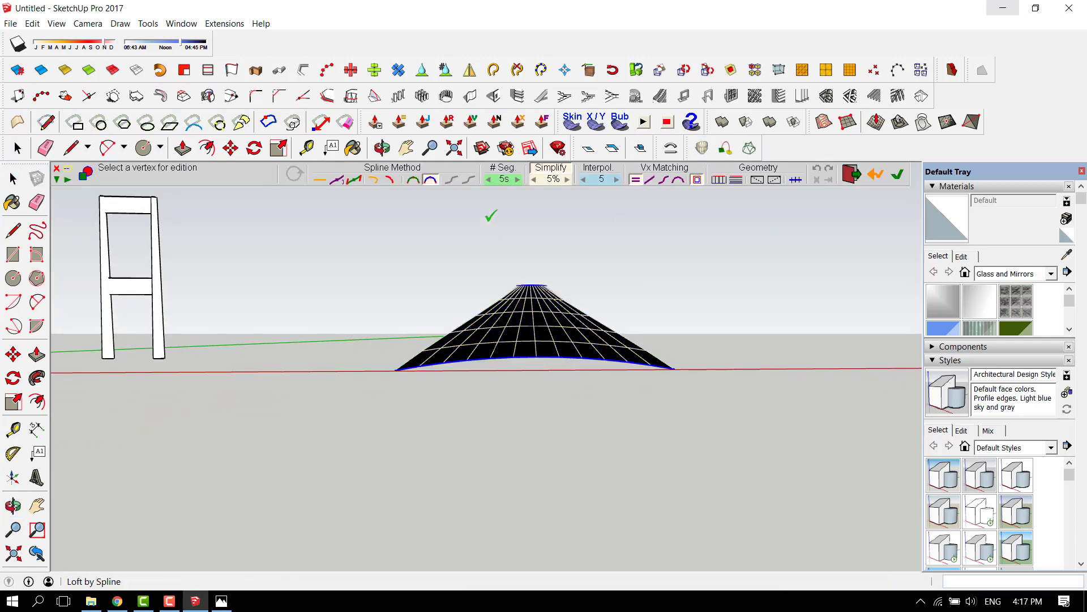
left_click(339, 181)
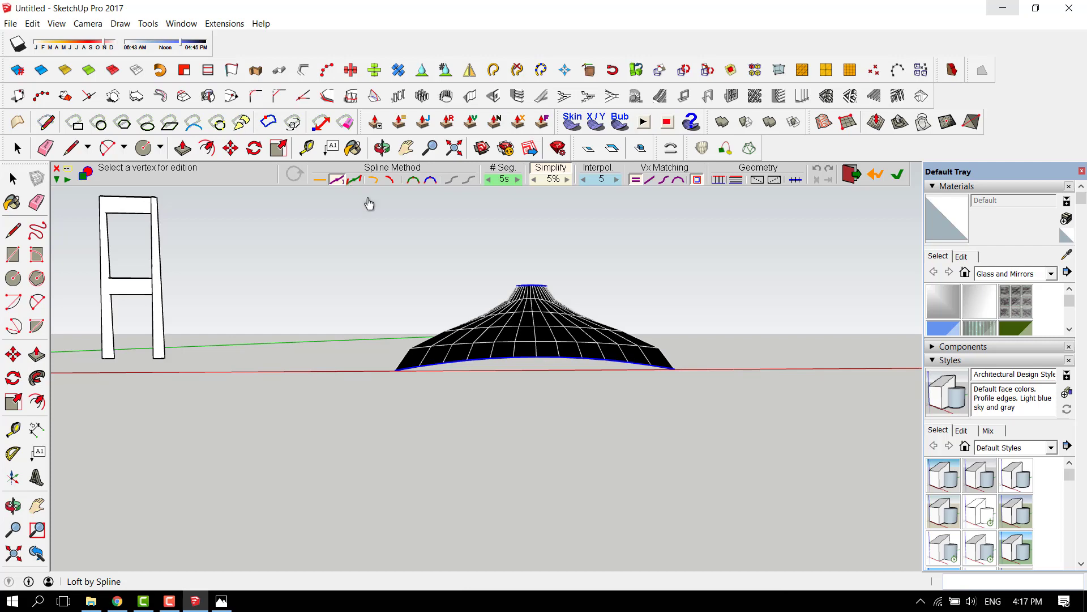
scroll(543, 315, "down", 1)
middle_click_drag(604, 311, 595, 363)
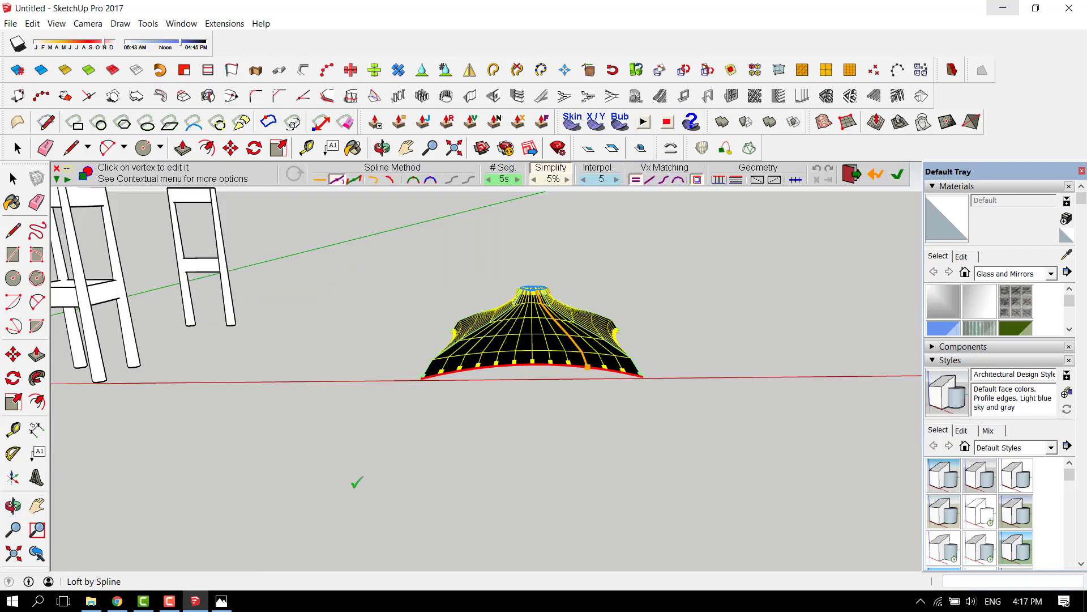
- Switch to Photos to examine the tent profile in the east-west section, then return to SketchUp and leave the loft
left_click(222, 601)
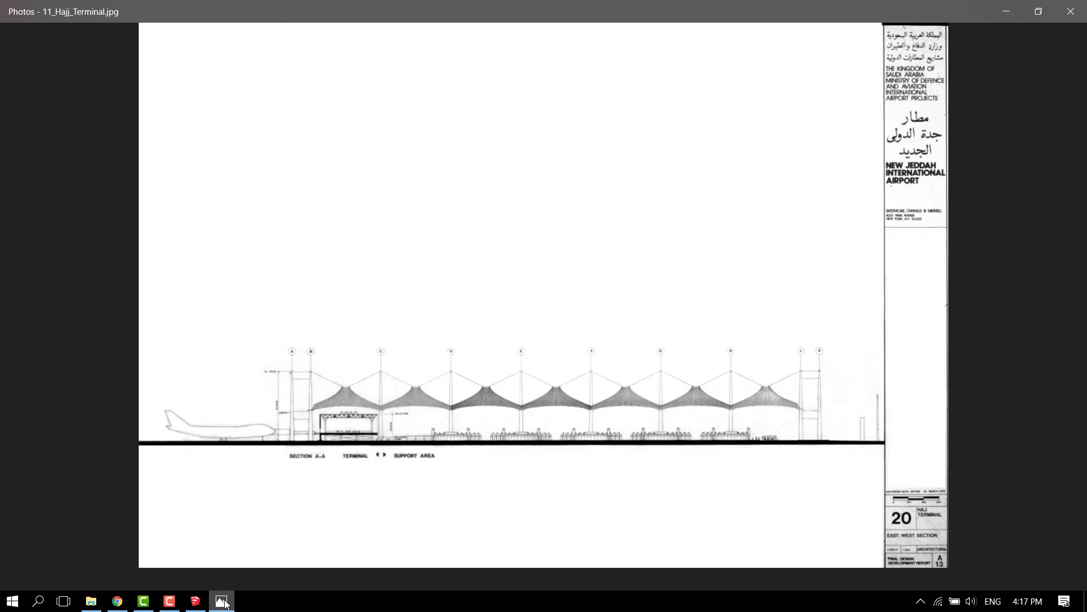
left_click(225, 604)
scroll(457, 303, "down", 3)
mouse_move(457, 303)
middle_mouse_down()
mouse_move(423, 349)
mouse_move(495, 393)
middle_mouse_up()
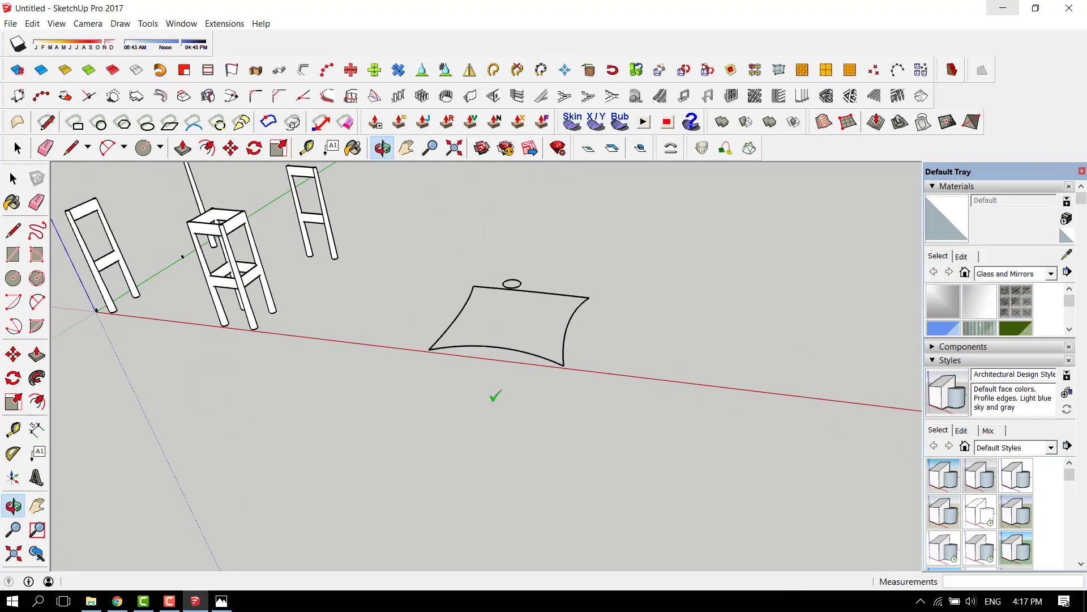
scroll(477, 413, "down", 1)
scroll(544, 246, "up", 1)
middle_click_drag(543, 246, 517, 342, "shift")
key("space")
scroll(542, 350, "down", 3)
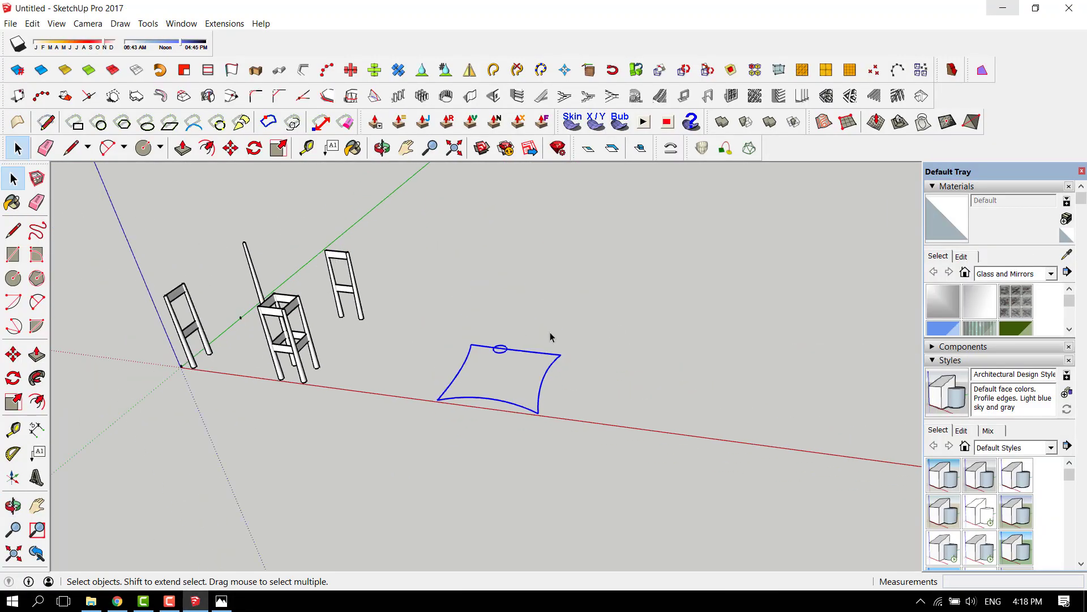
left_click(513, 393)
scroll(571, 335, "down", 2)
scroll(571, 338, "up", 3)
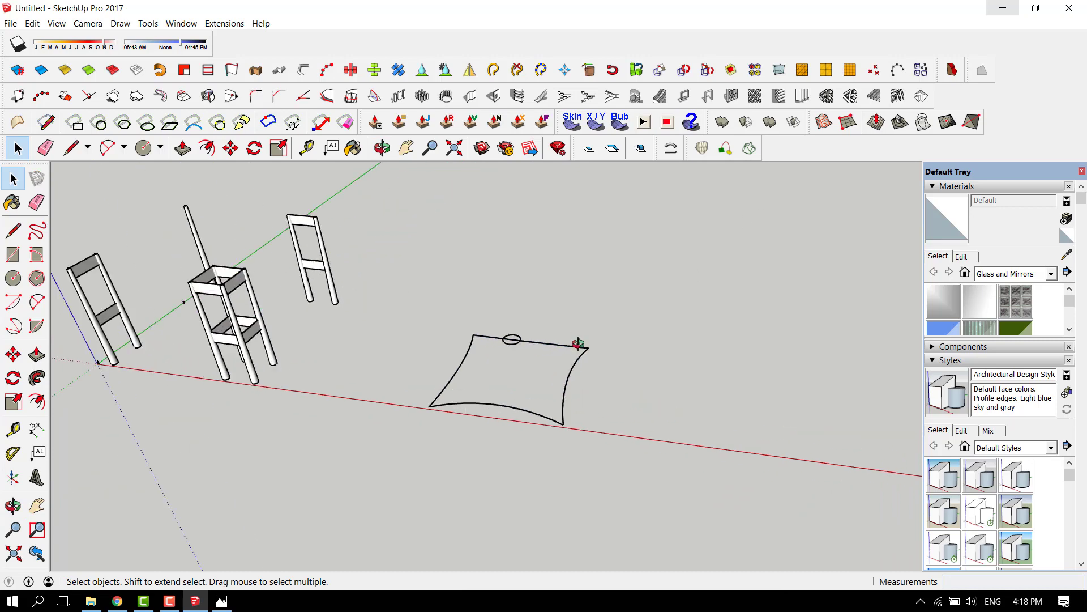
middle_click_drag(578, 344, 640, 243)
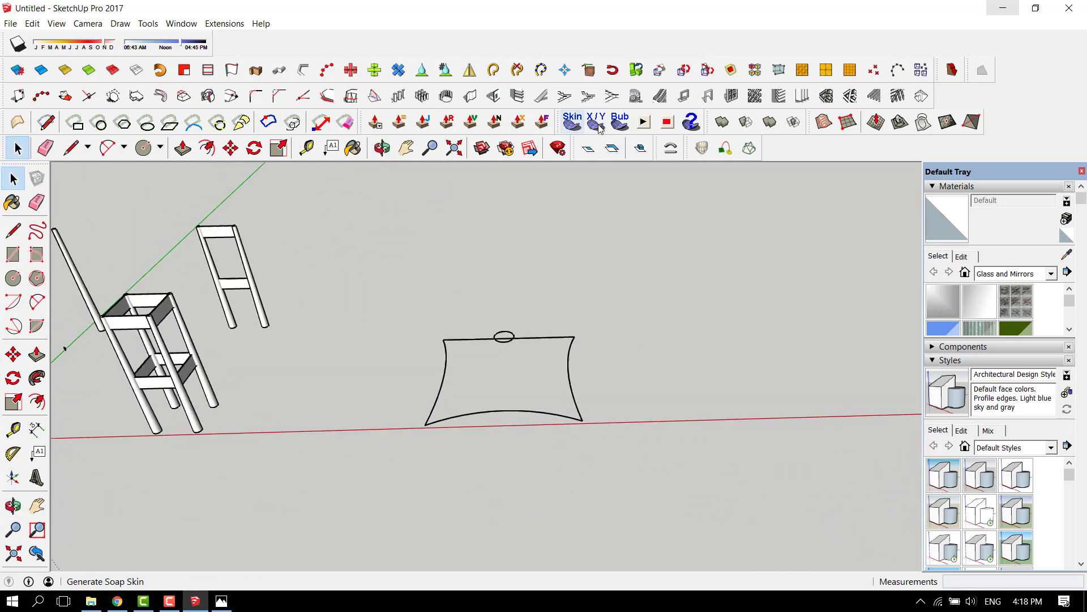
left_click(702, 148)
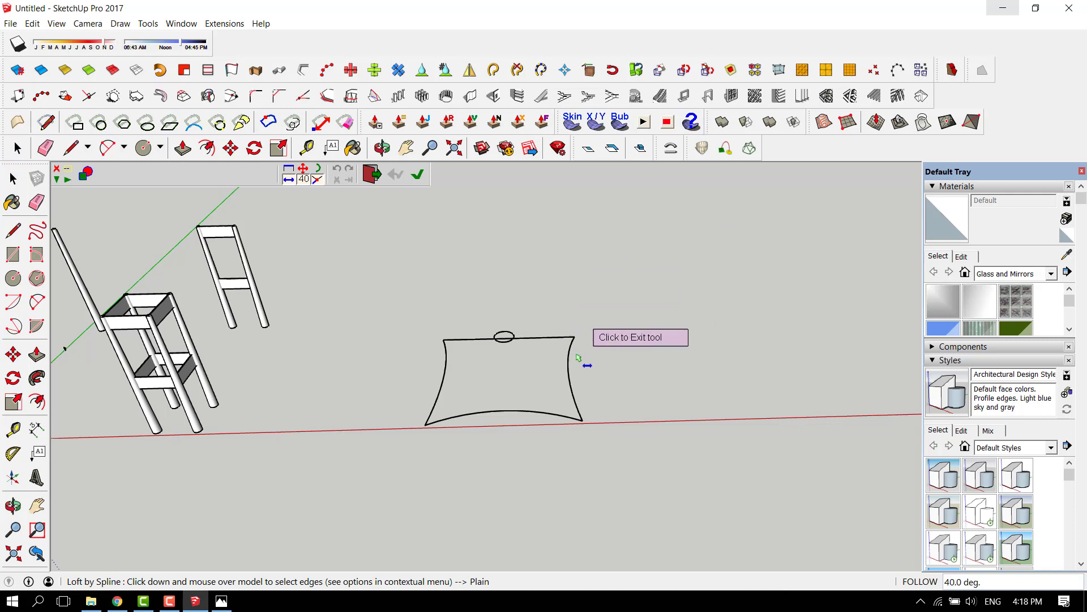
left_click_drag(626, 464, 408, 274)
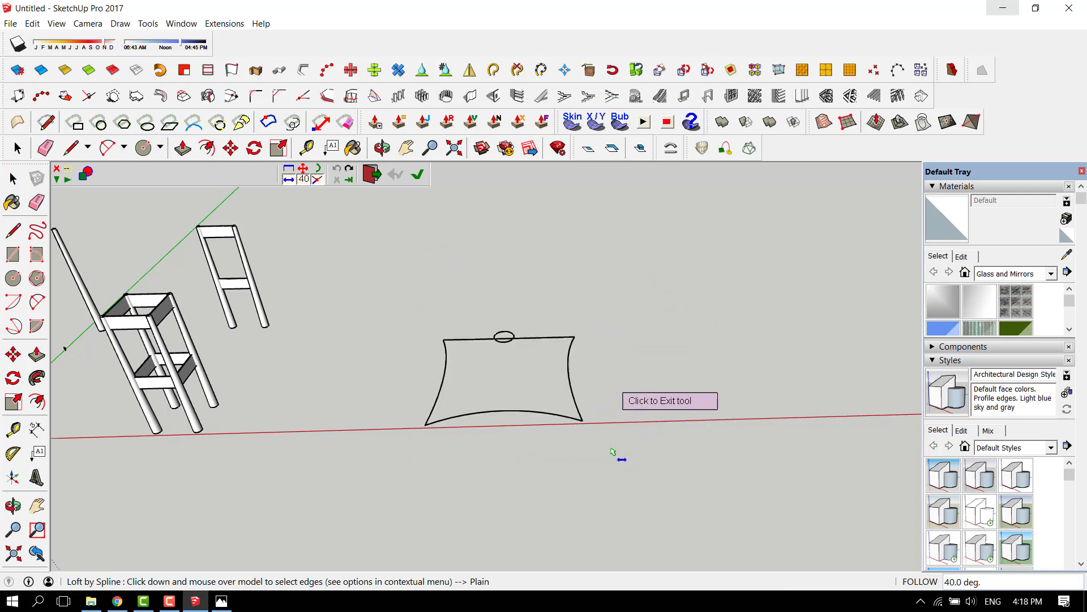
left_click_drag(611, 449, 436, 259)
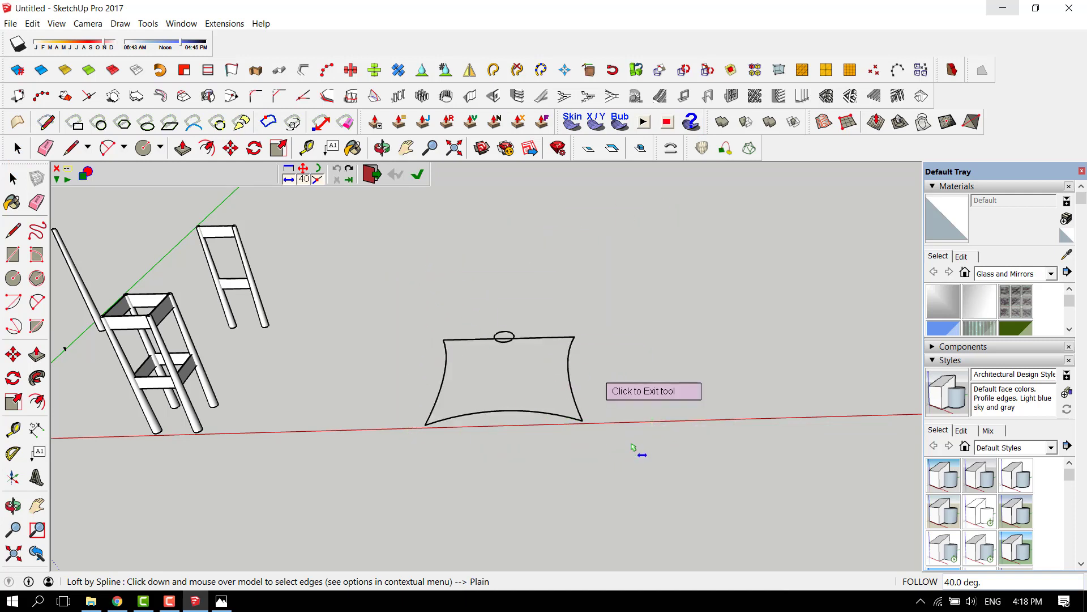
left_click_drag(632, 444, 328, 270)
left_click(334, 262)
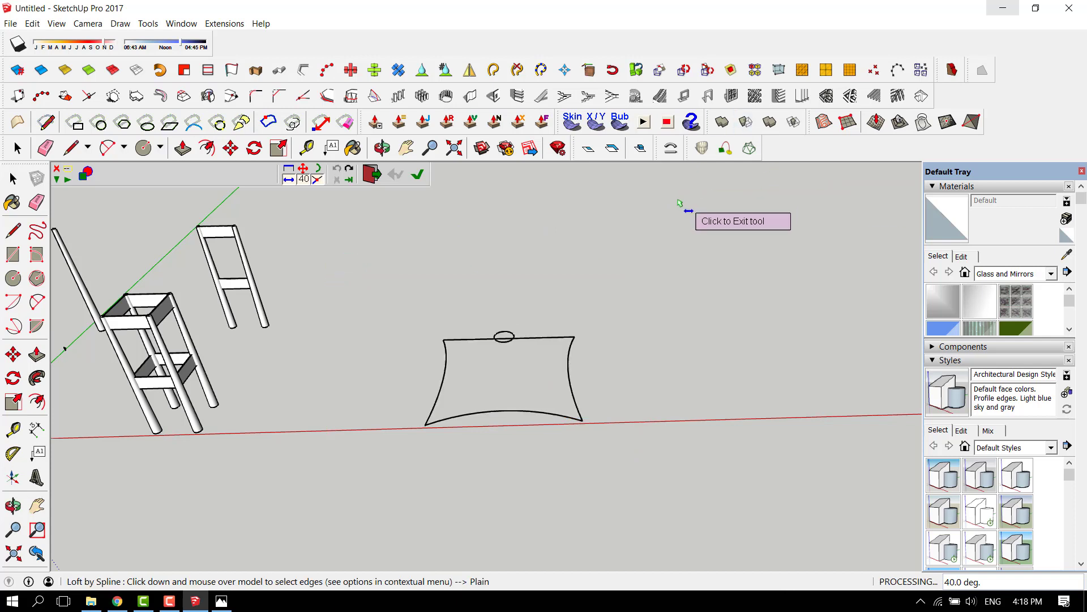
left_click(18, 148)
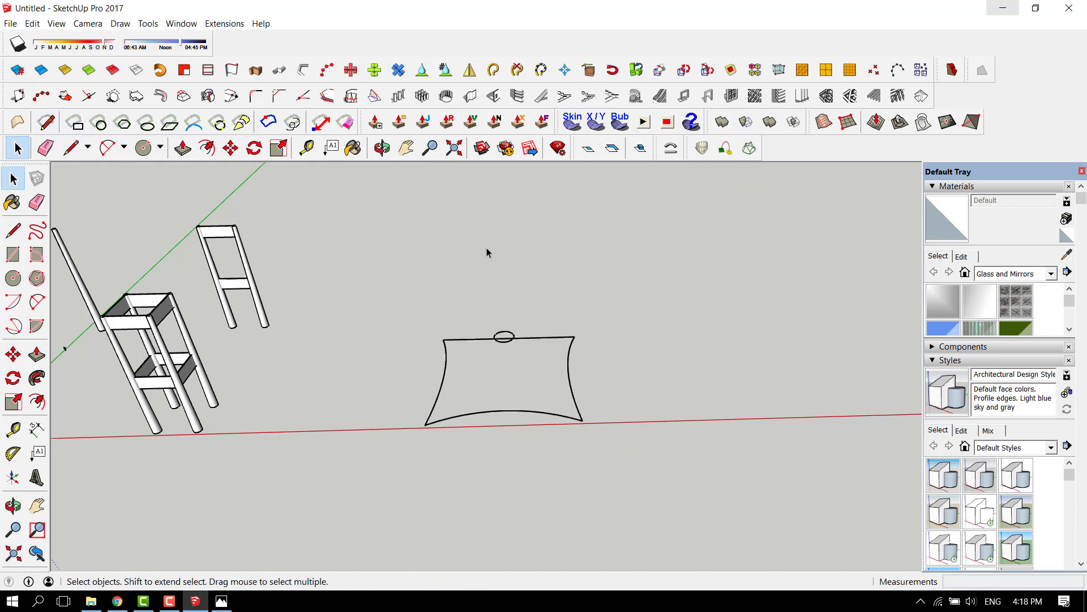
- Generate a Loft by Spline surface between the four tilted arcs and the raised ring, using a curved spline method
left_click_drag(668, 479, 425, 286)
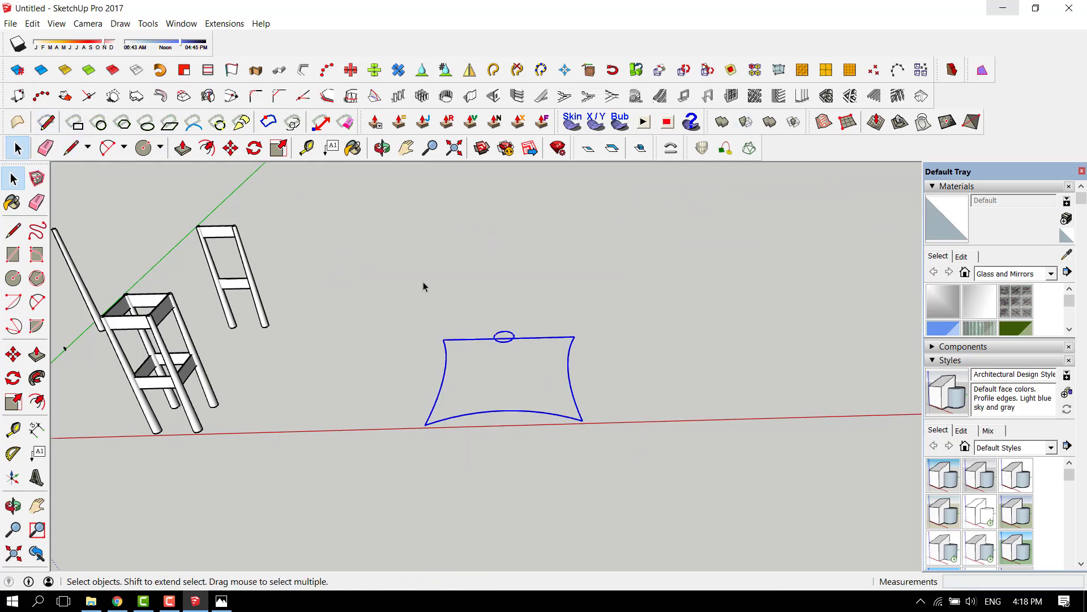
left_click(701, 148)
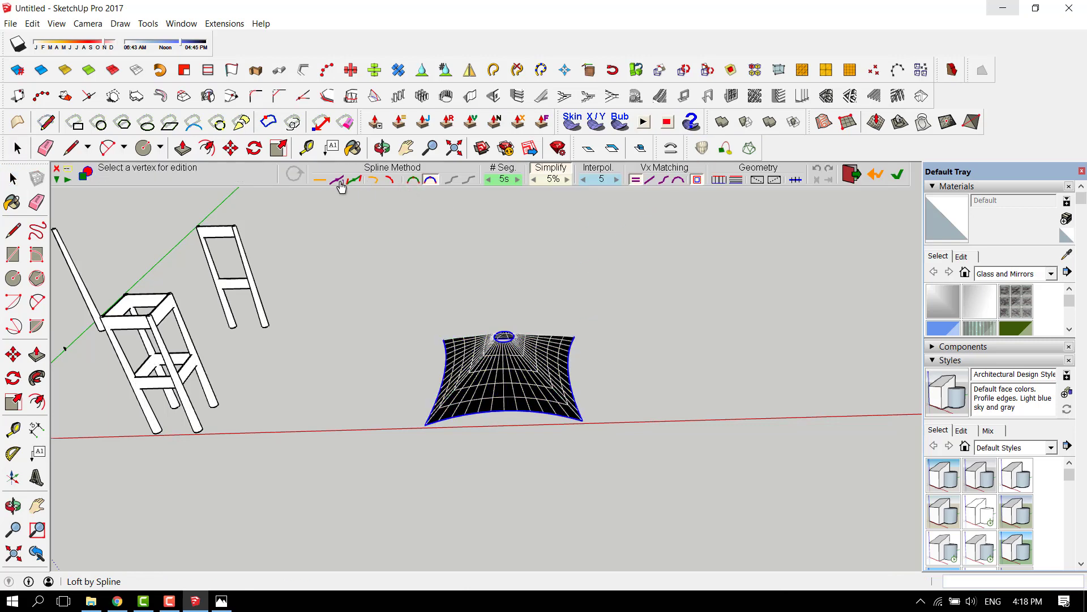
left_click(340, 182)
left_click(897, 174)
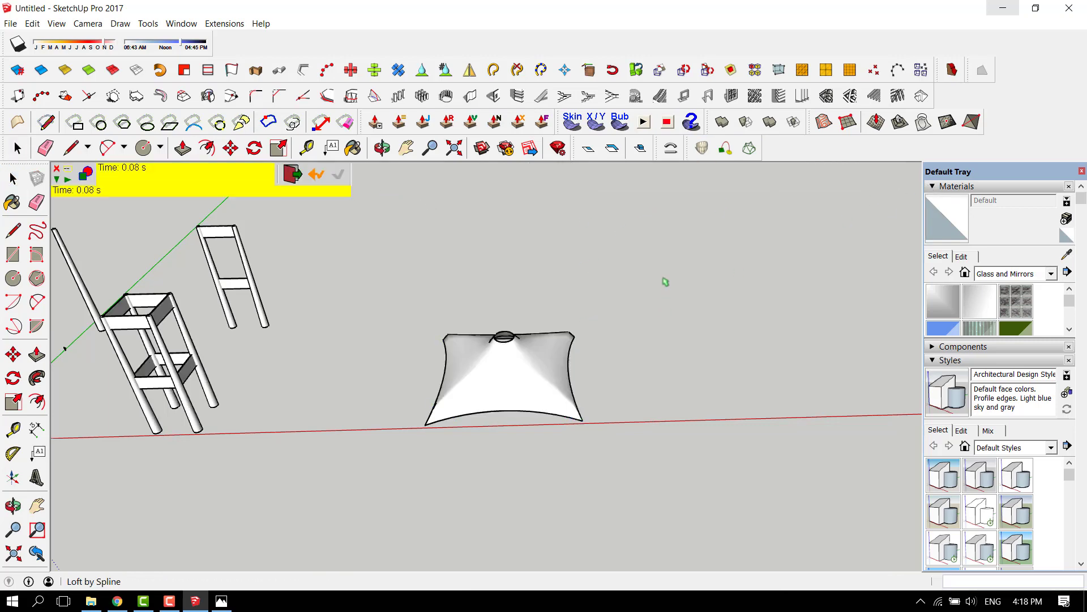
- Move the lofted tent surface straight up off its arc-and-ring outline
middle_click_drag(665, 282, 458, 354)
key("space")
scroll(525, 351, "down", 2)
left_click(525, 355)
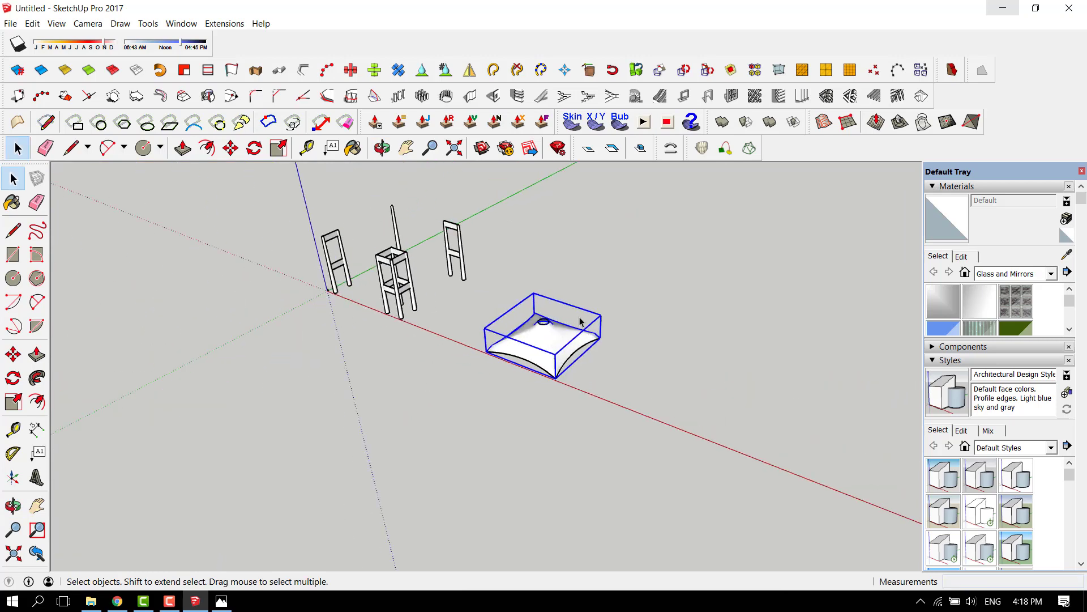
key("m")
scroll(550, 341, "up", 2)
left_click(550, 342)
scroll(587, 401, "down", 5)
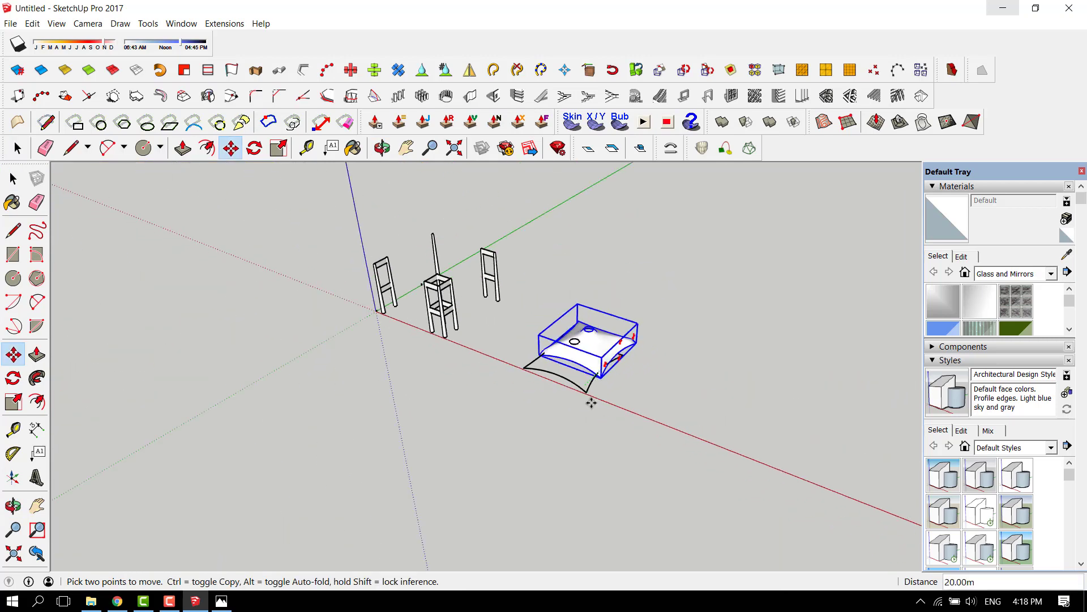
left_click(592, 309)
scroll(612, 342, "up", 2)
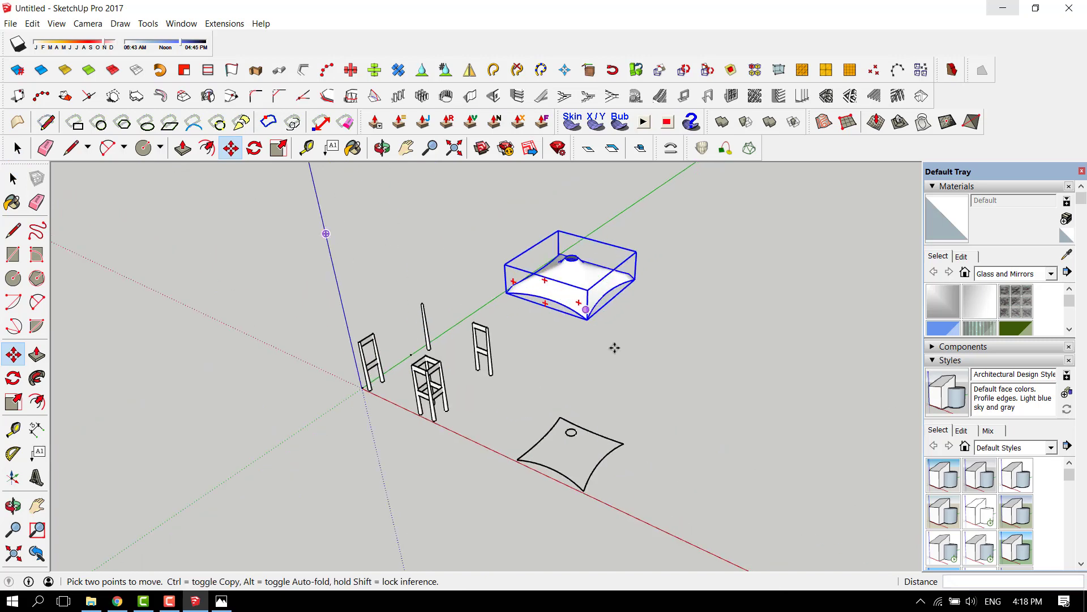
- Move the raised tent surface far away from the columns and the tent outline
middle_click_drag(615, 347, 272, 363)
left_click(565, 302)
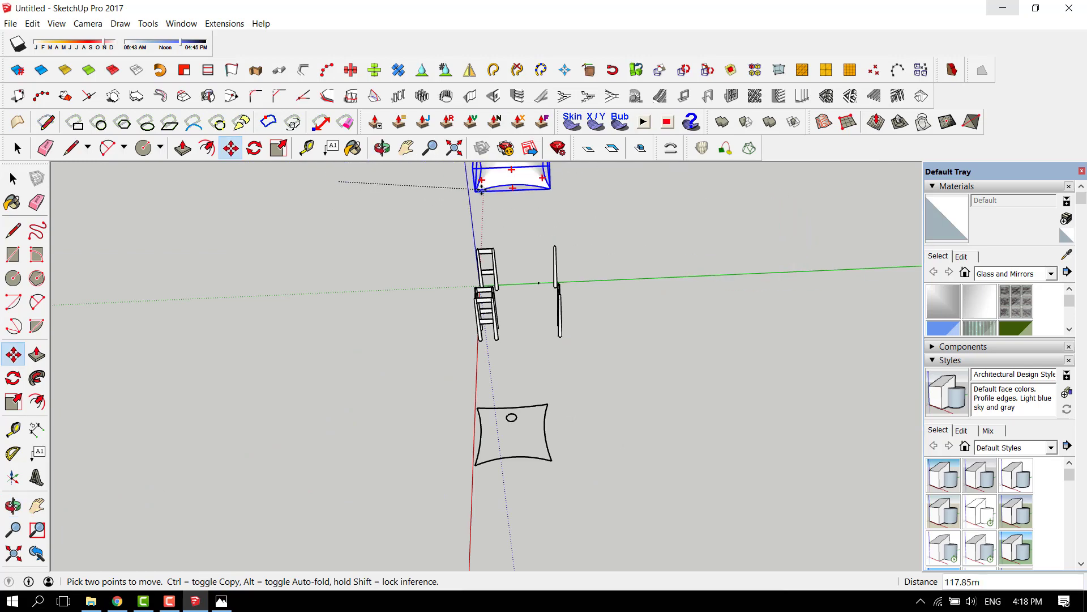
middle_click_drag(513, 176, 463, 231)
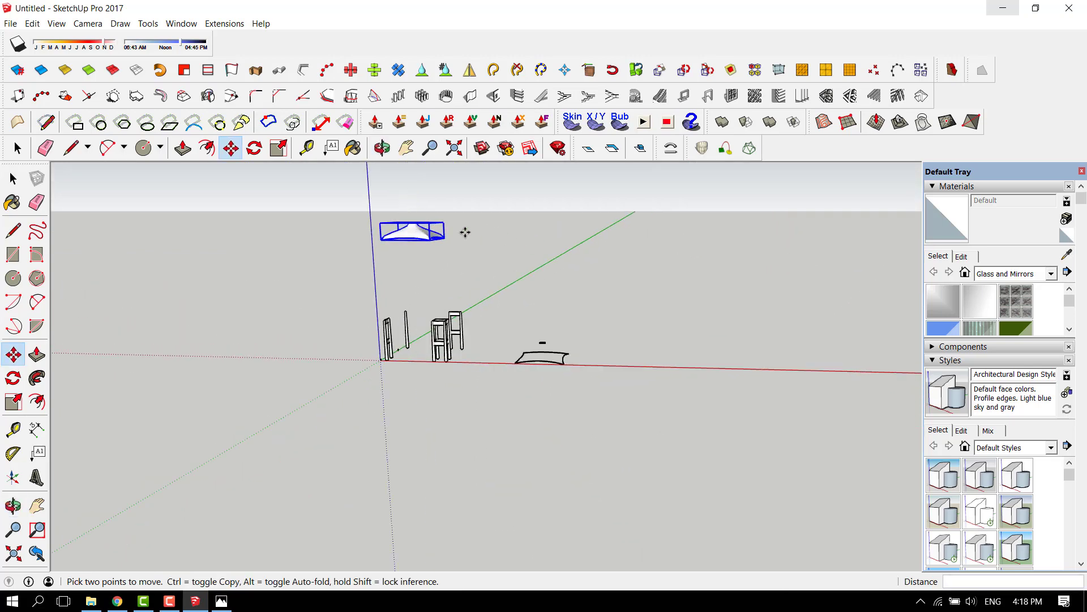
left_click(400, 227)
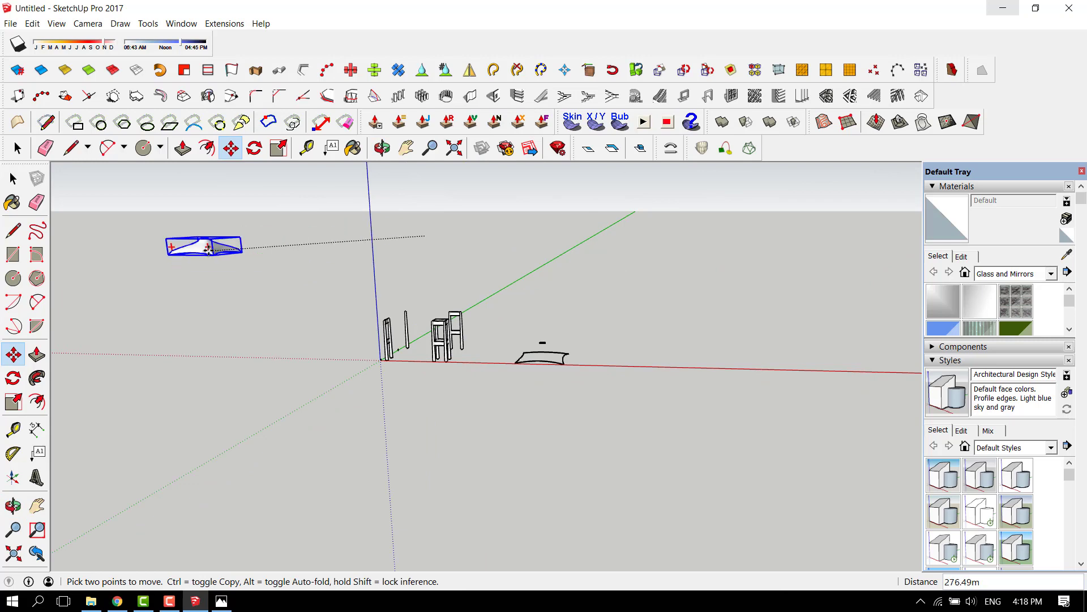
left_click(535, 229)
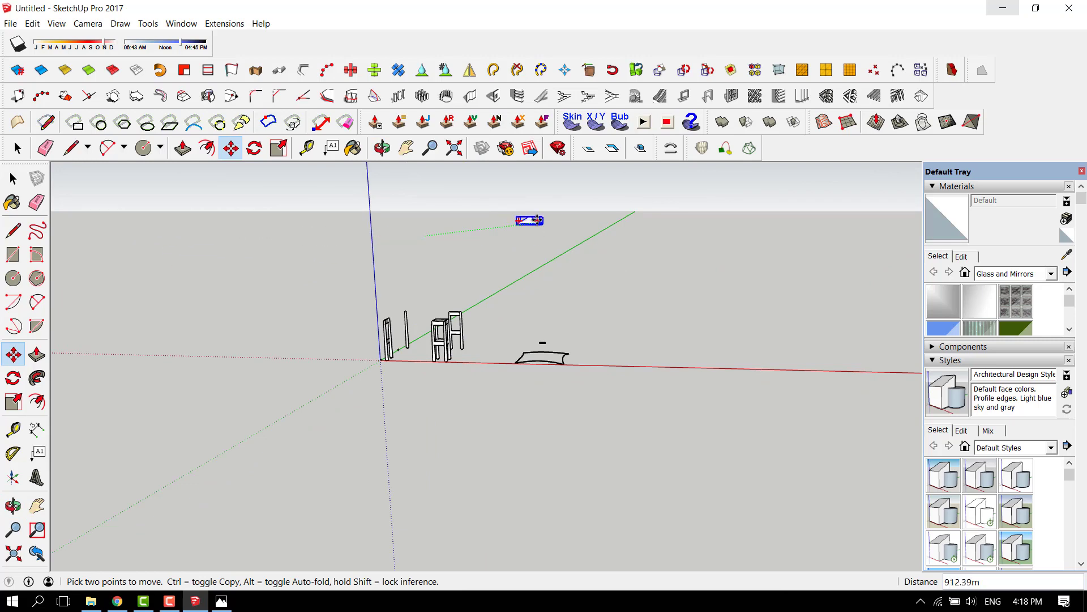
scroll(603, 364, "down", 2)
scroll(569, 339, "up", 3)
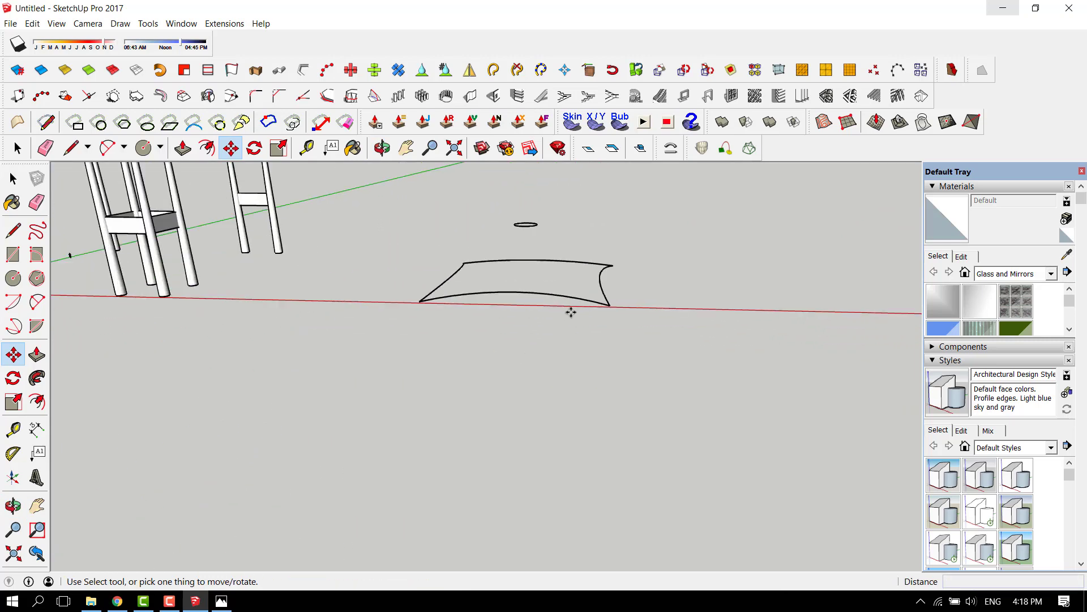
- Redraw the raised ring as a circle of 4 m radius around its centre to fill it with a face
middle_click_drag(573, 310, 589, 449)
scroll(529, 230, "up", 2)
scroll(529, 230, "up", 1)
key("space")
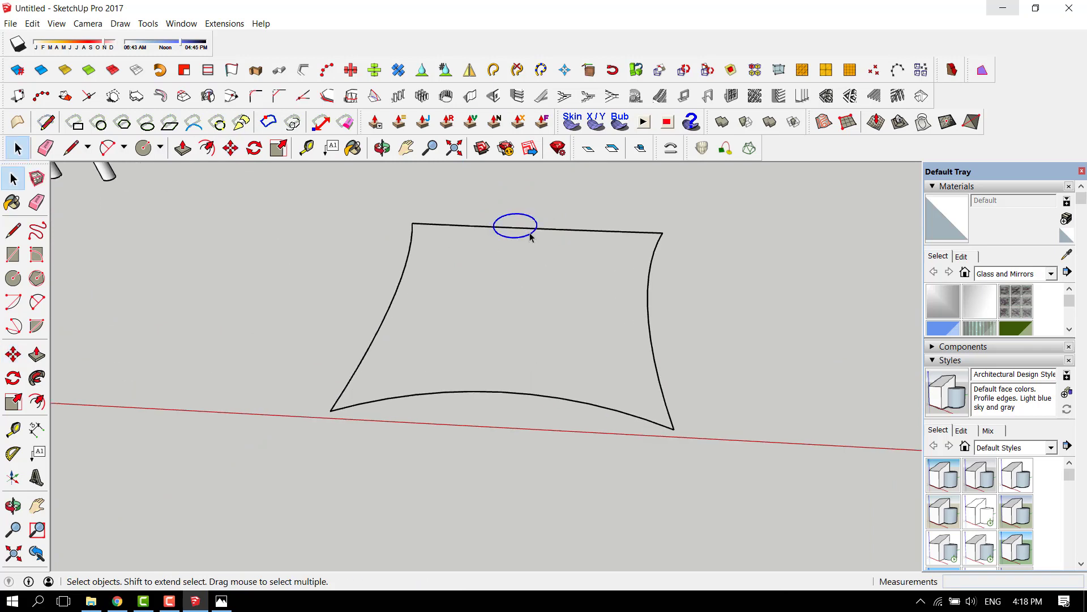
middle_click_drag(531, 237, 689, 243)
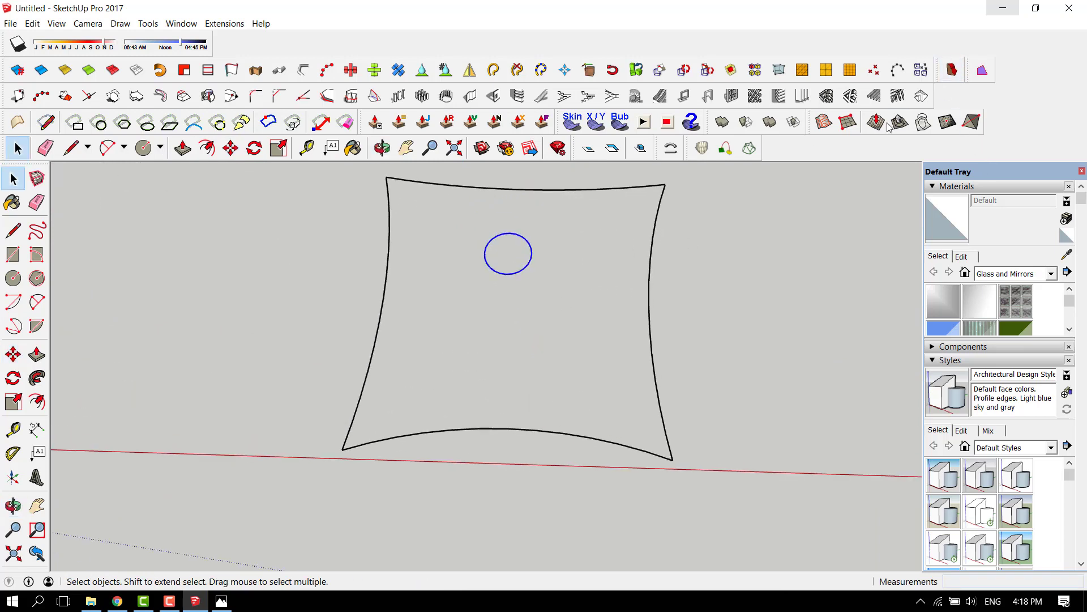
scroll(521, 246, "up", 1)
key("c")
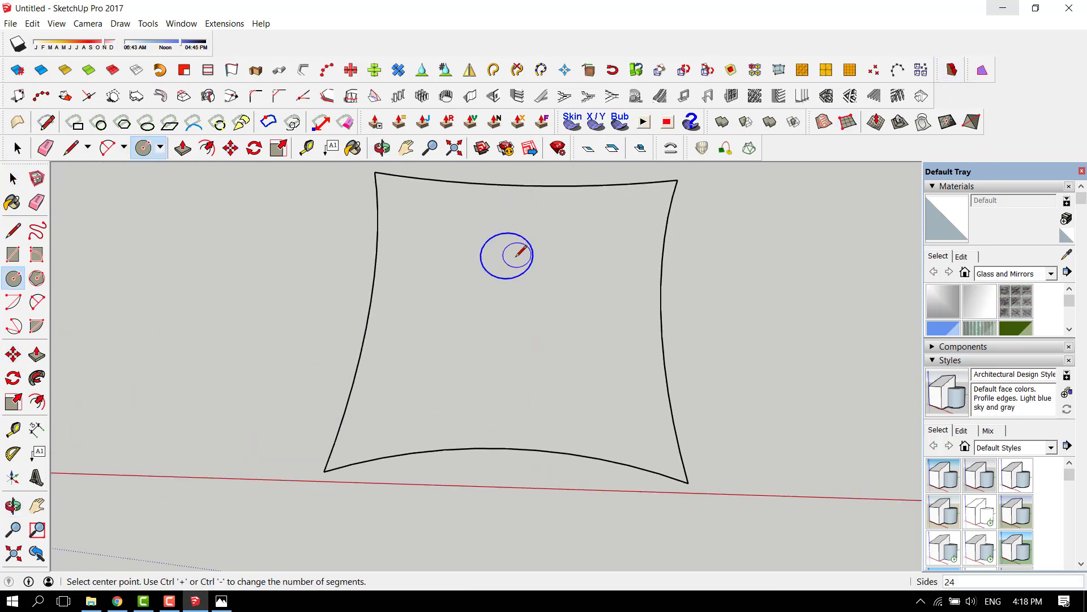
left_click(506, 255)
left_click(533, 249)
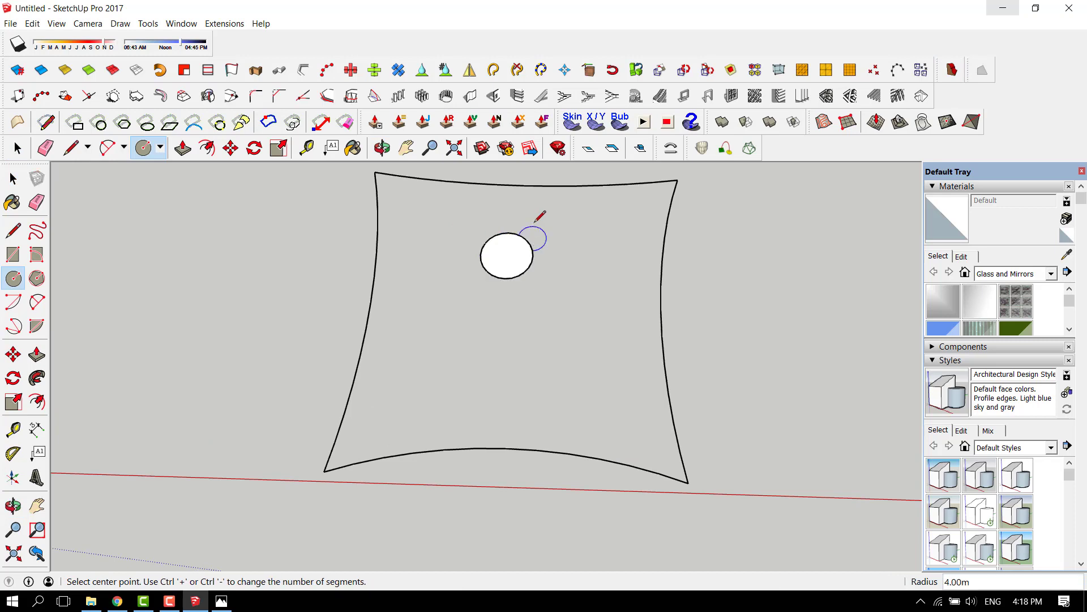
- Draw two perpendicular diameters across the ring and tangent lines around it that form an enclosing square
scroll(529, 238, "down", 2)
scroll(530, 235, "up", 2)
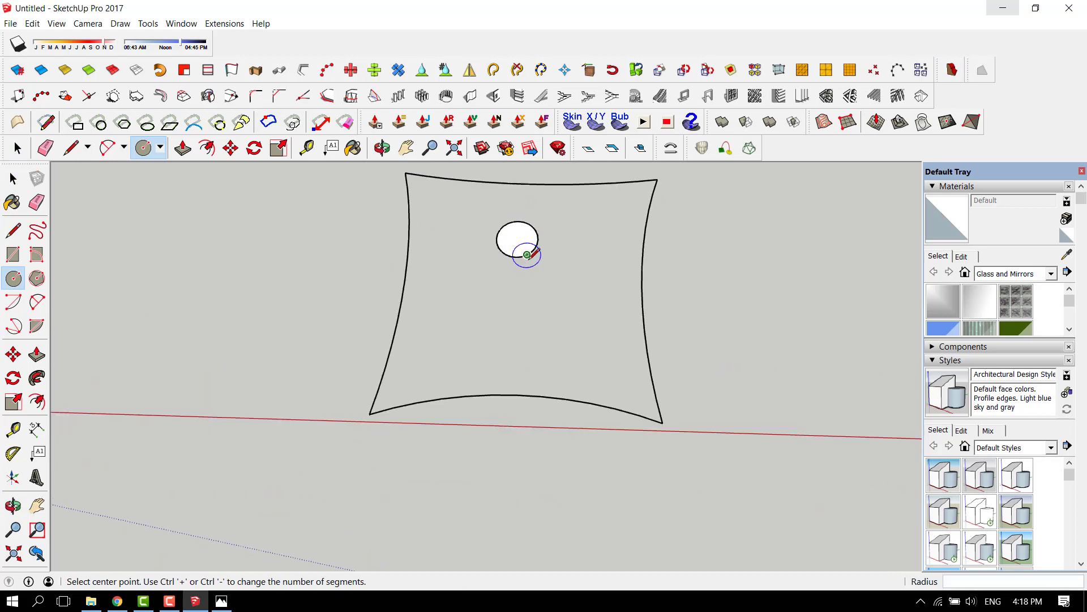
scroll(528, 233, "up", 2)
key("l")
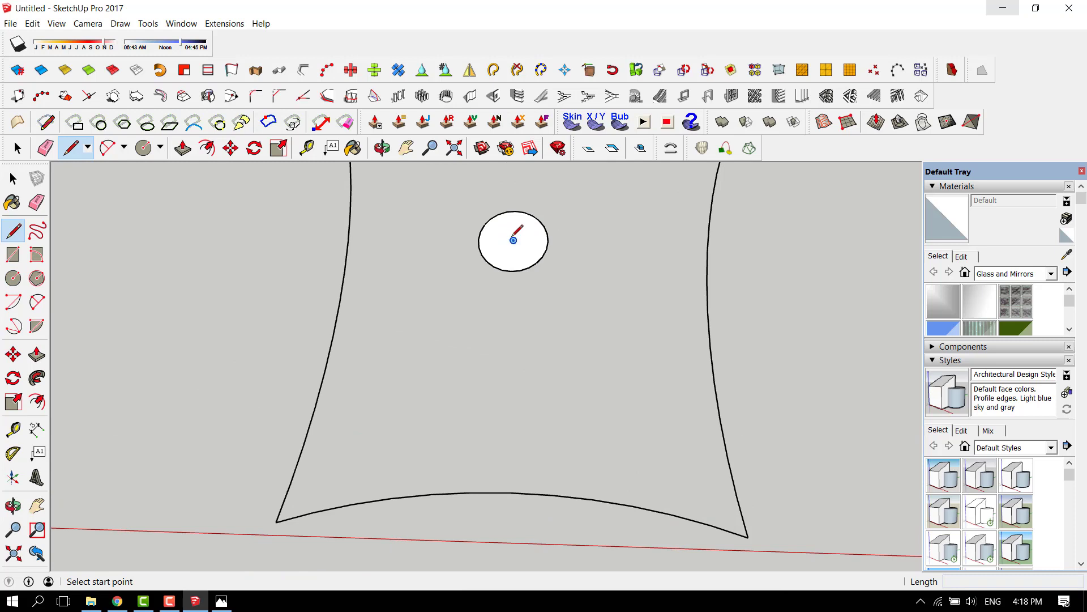
left_click(513, 240)
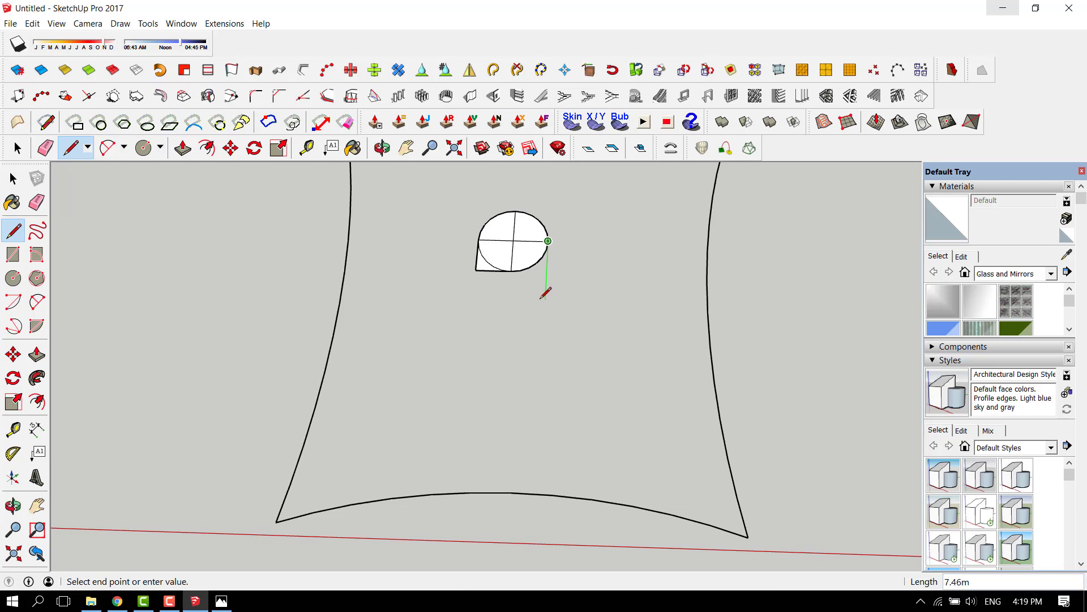
left_click(583, 270)
key("Escape")
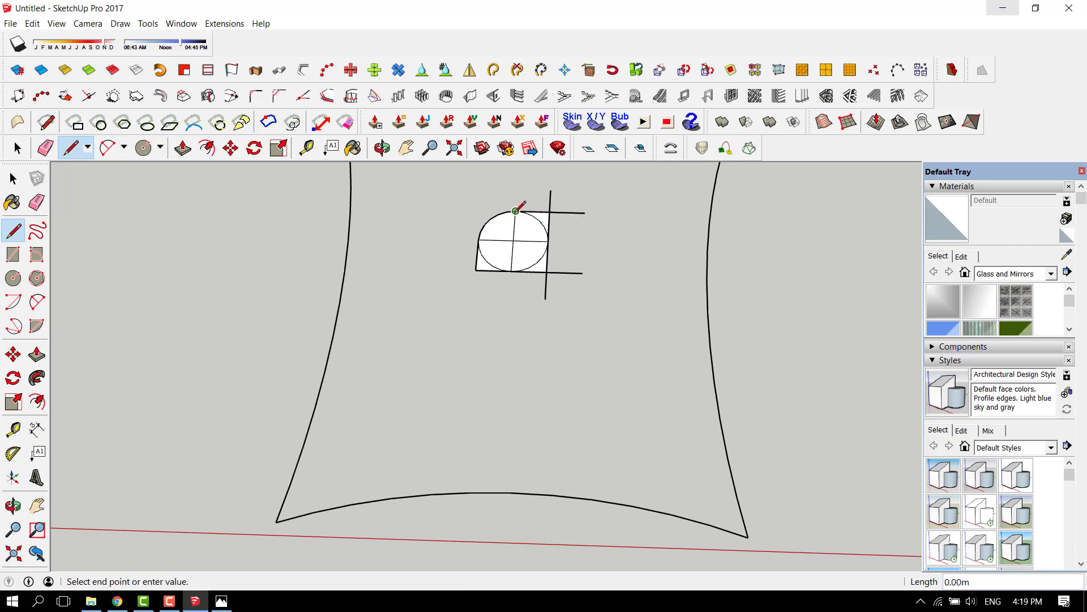
left_click(432, 210)
key("Escape")
- Erase the line ends that extend beyond the square around the ring
key("e")
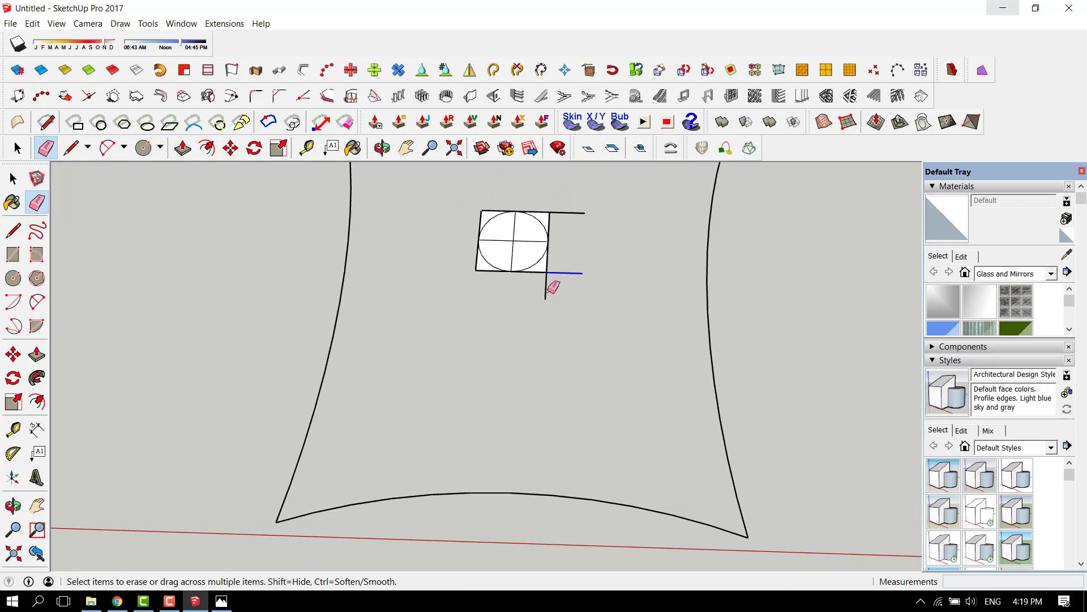
scroll(512, 308, "down", 3)
middle_click_drag(512, 308, 408, 377)
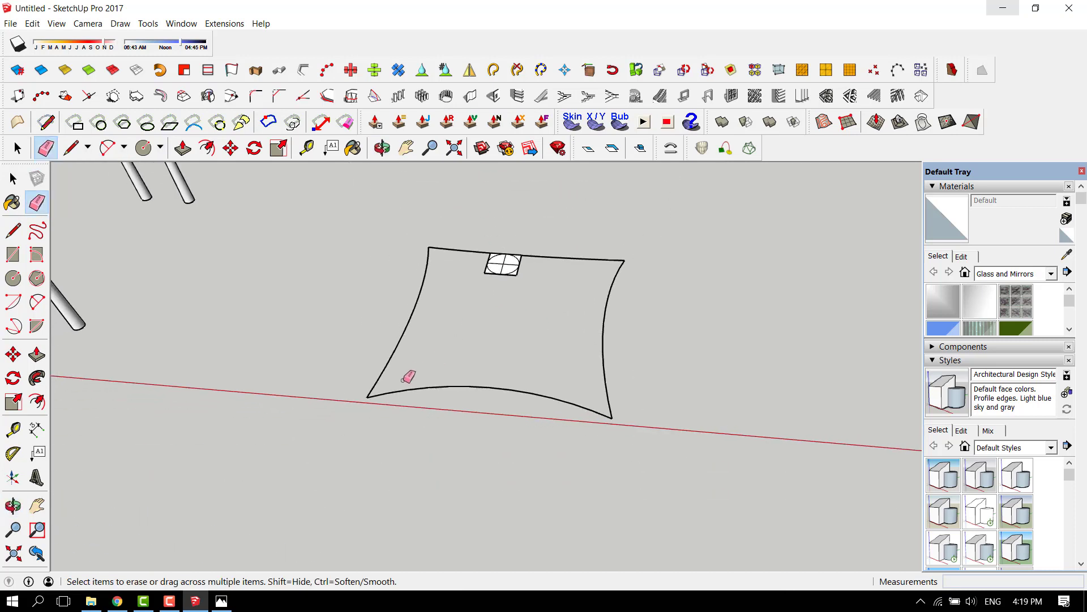
- Draw diagonal lines from the ring's centre to the two near corners of the enclosing square
scroll(357, 403, "up", 3)
scroll(348, 408, "down", 2)
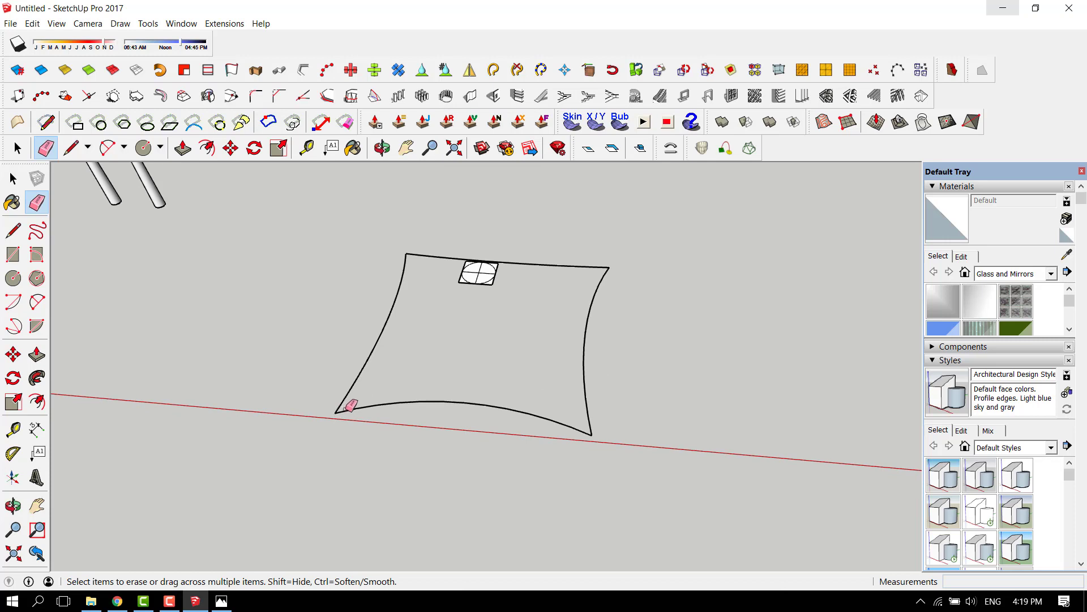
scroll(347, 409, "up", 1)
scroll(521, 231, "up", 3)
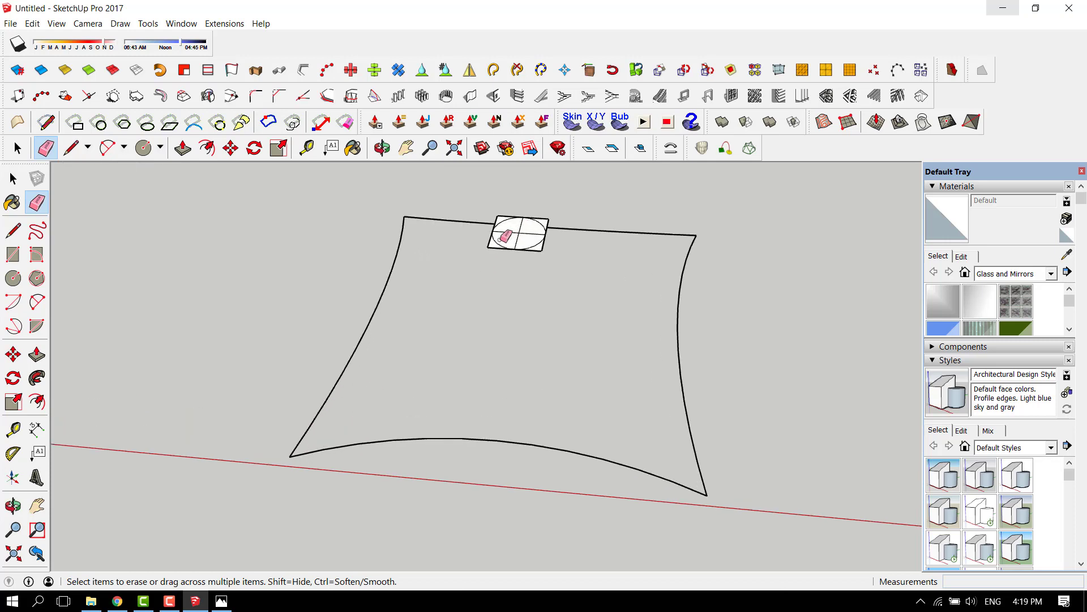
scroll(497, 240, "down", 1)
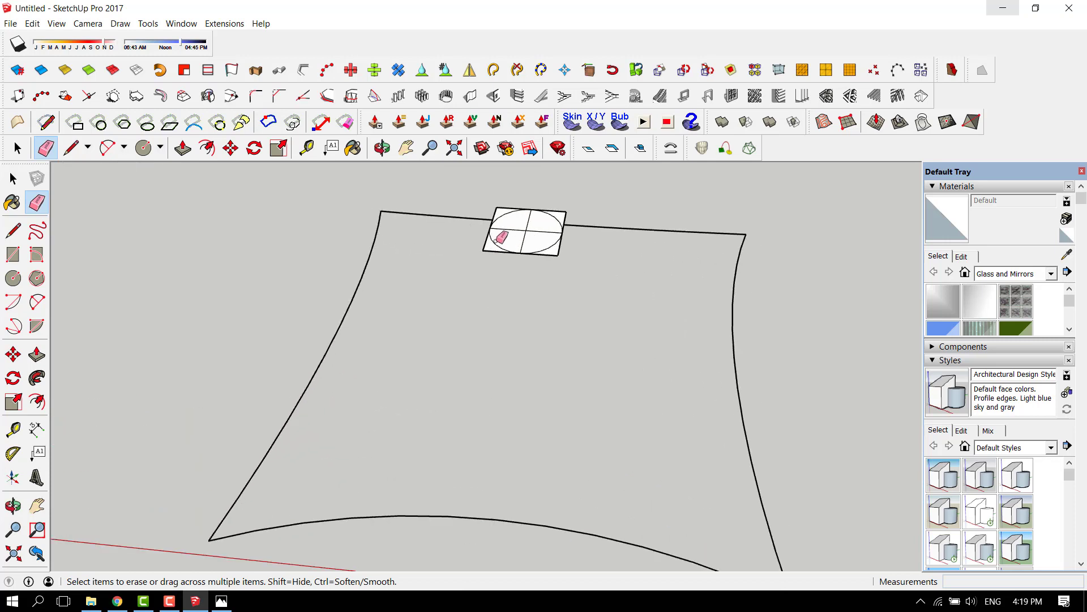
key("l")
left_click(526, 231)
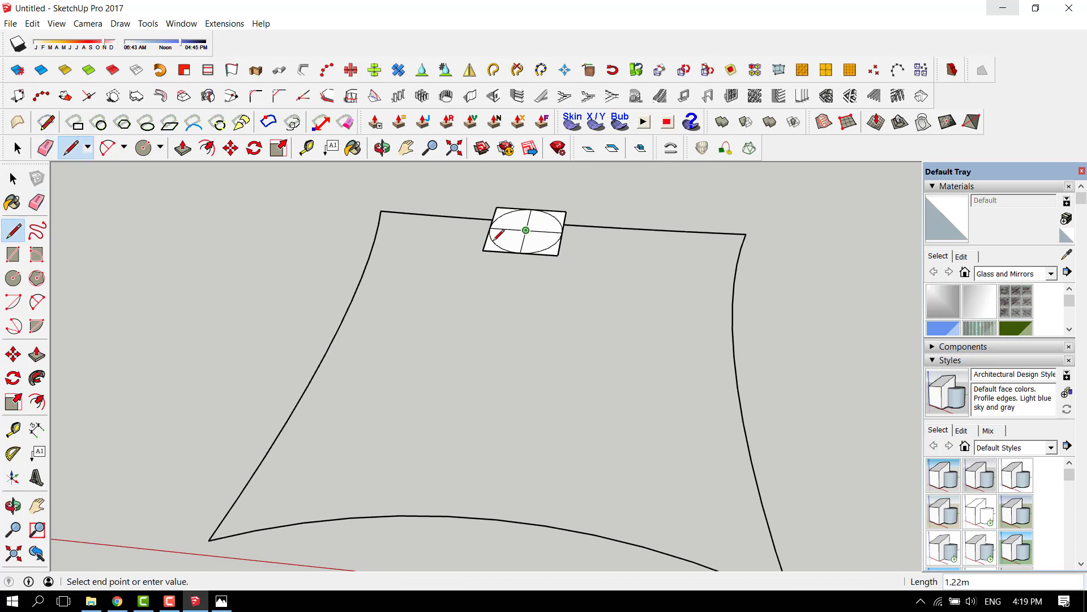
left_click(526, 231)
scroll(563, 245, "up", 8)
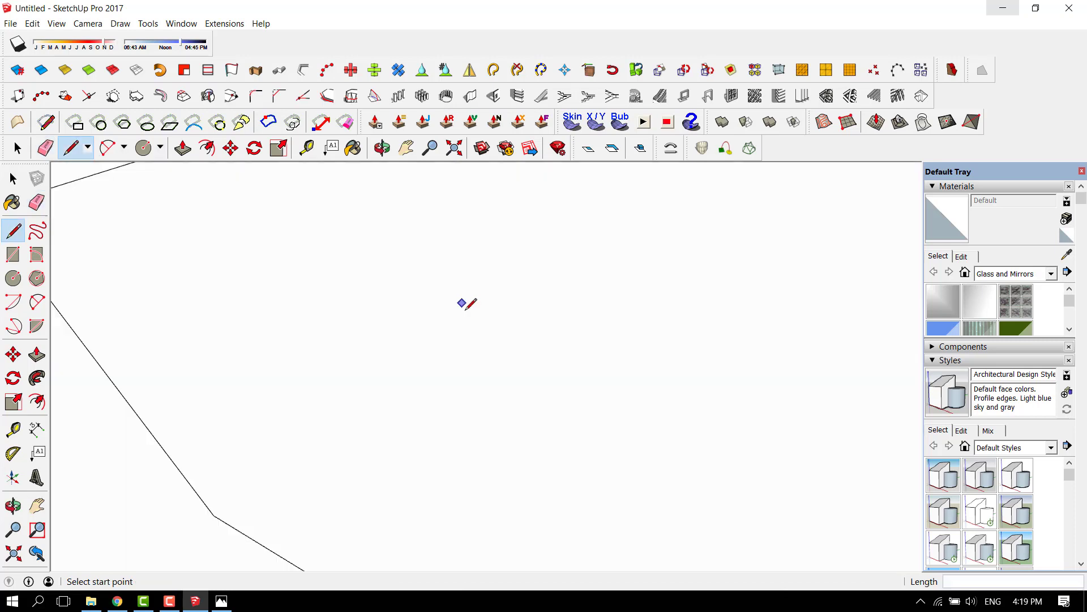
scroll(319, 277, "down", 8)
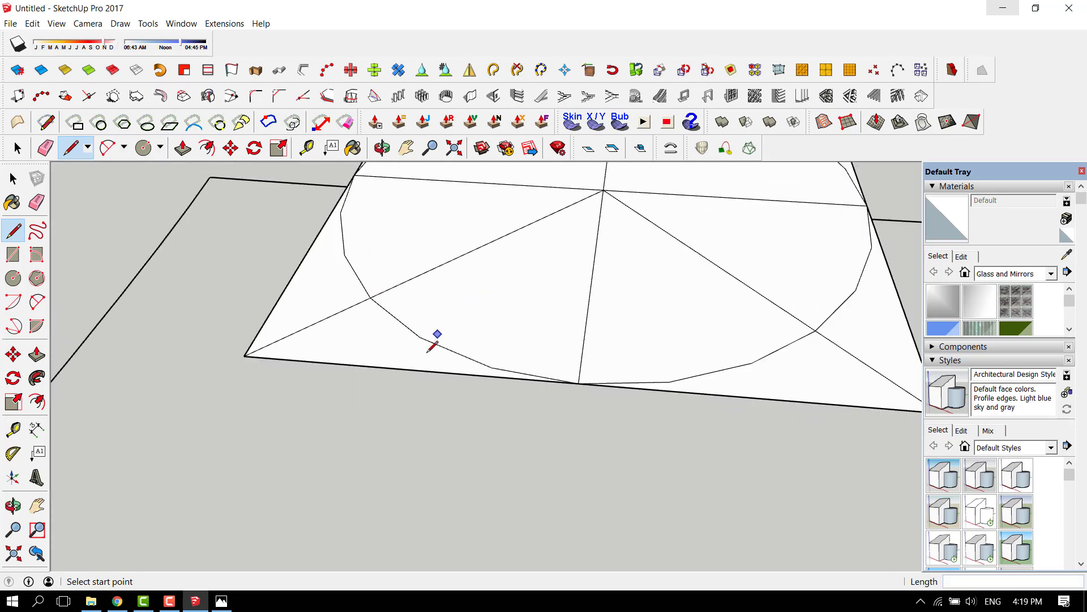
- Erase the two near corners of the enclosing square, including the diagonal line ends outside the ring
key("e")
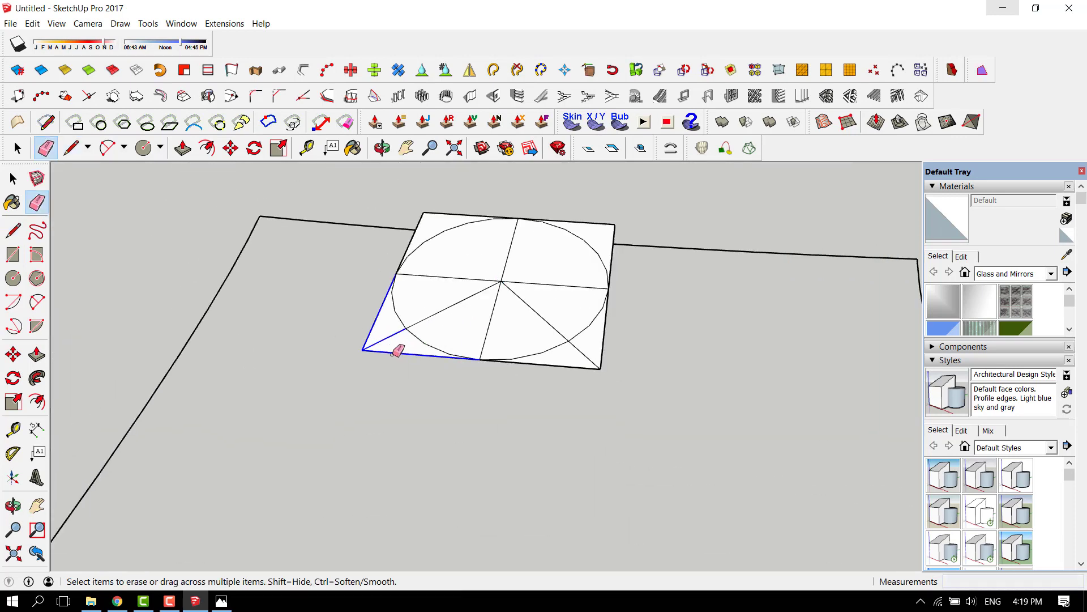
left_click_drag(393, 353, 501, 370)
scroll(549, 287, "down", 6)
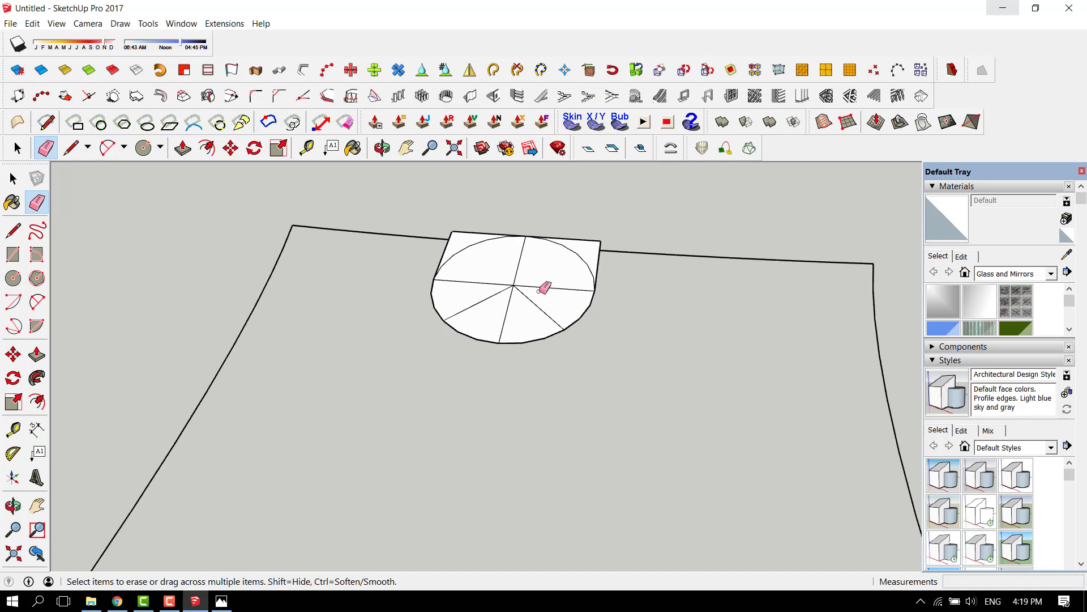
- Draw straight lines from the ring's two near diagonal points down to the two near corners of the arched base outline
key("l")
scroll(488, 293, "up", 5)
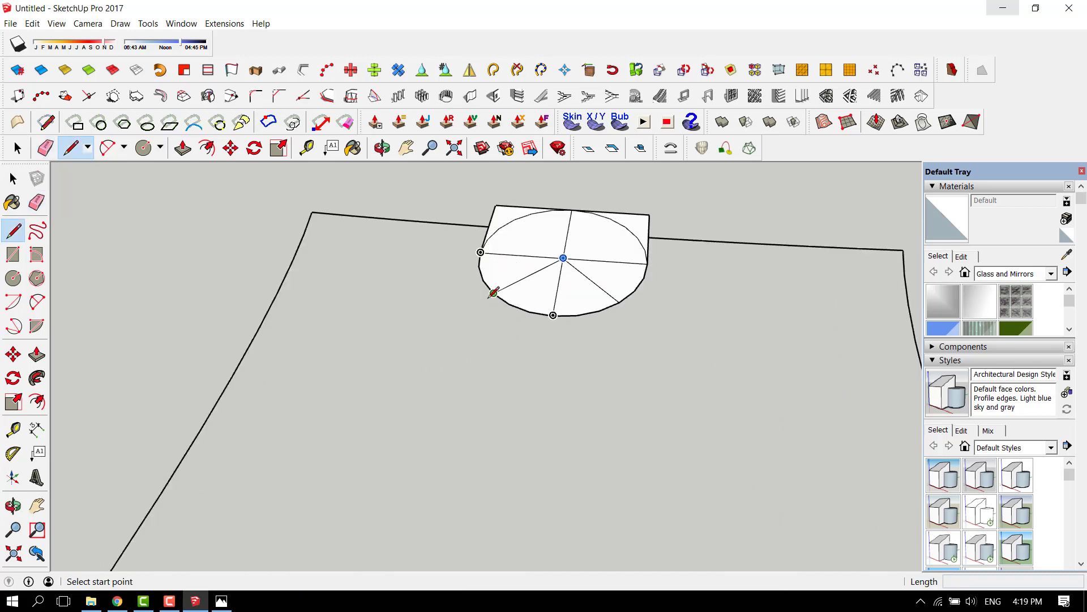
scroll(496, 304, "down", 8)
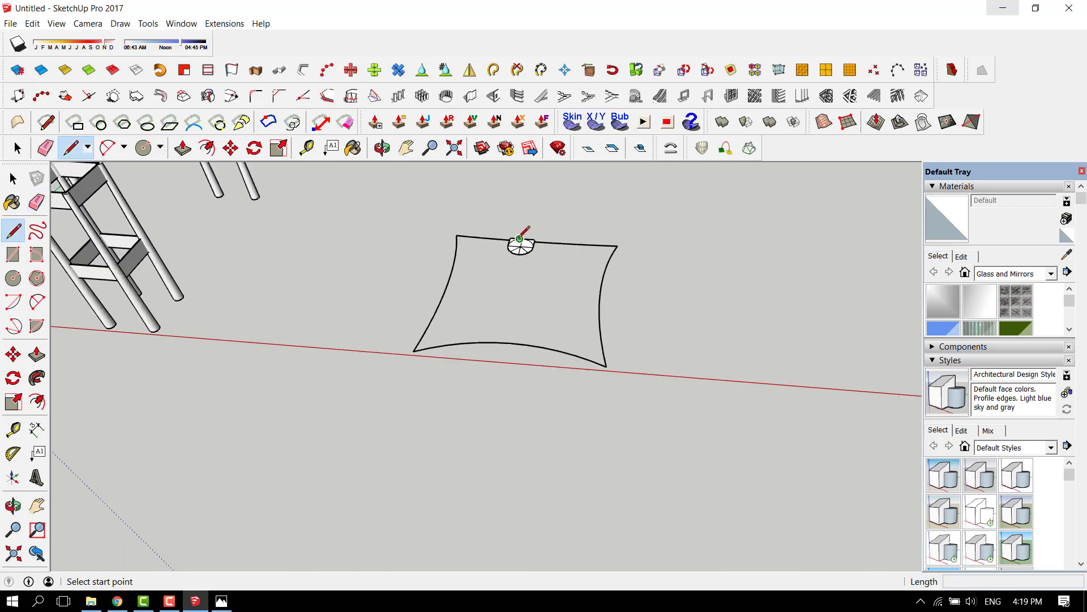
scroll(519, 238, "up", 4)
left_click(496, 271)
scroll(496, 272, "down", 3)
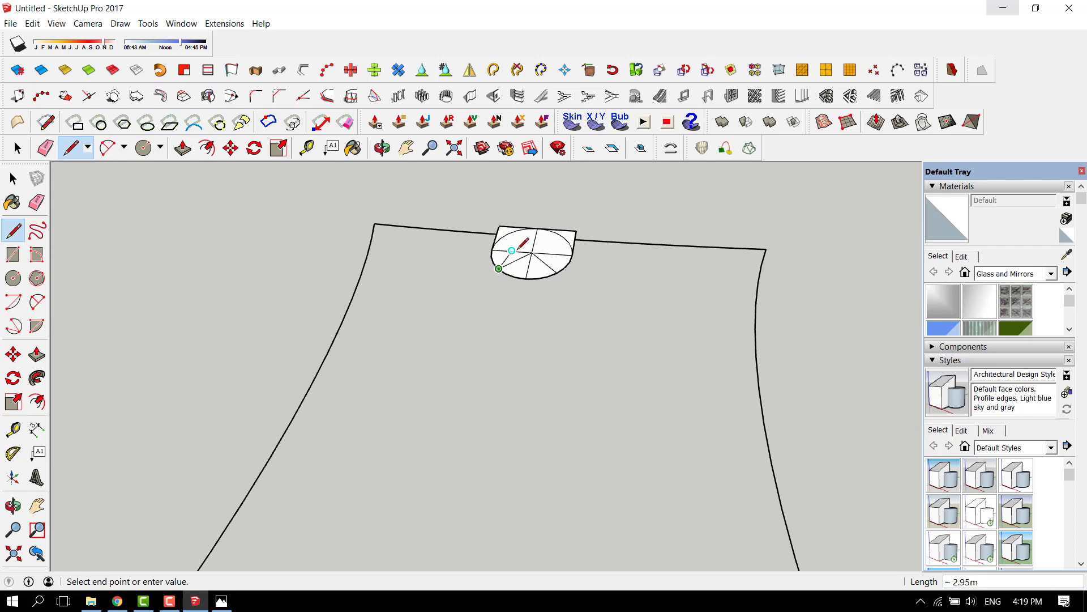
left_click(287, 486)
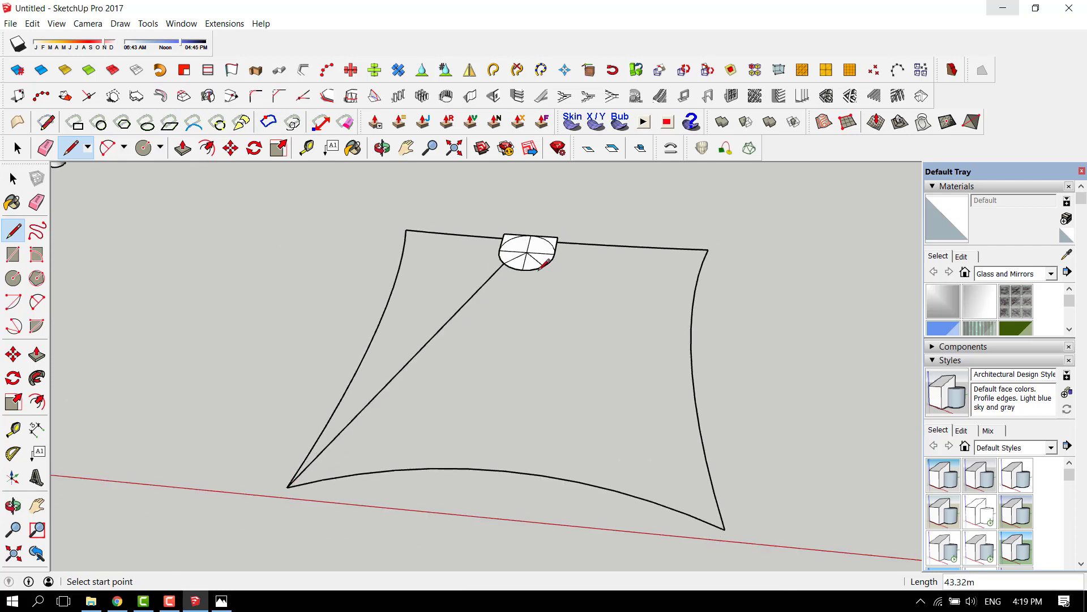
left_click(724, 528)
scroll(520, 339, "down", 3)
scroll(508, 336, "up", 5)
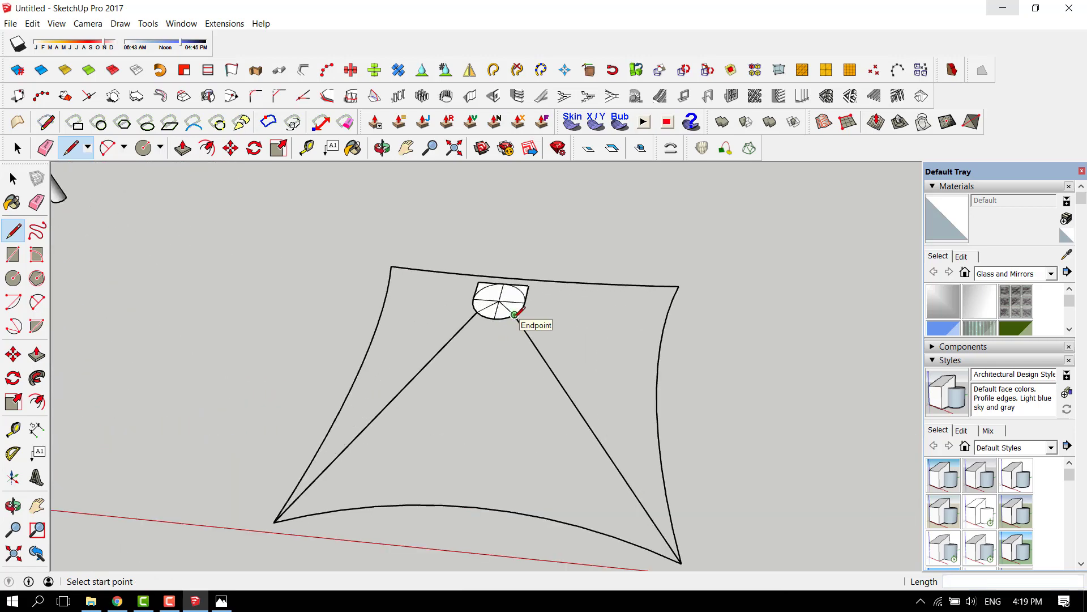
- Draw a two-point arc with a 3 m bulge along the first sloping line, from its base corner up to the ring
middle_click_drag(467, 392, 402, 353)
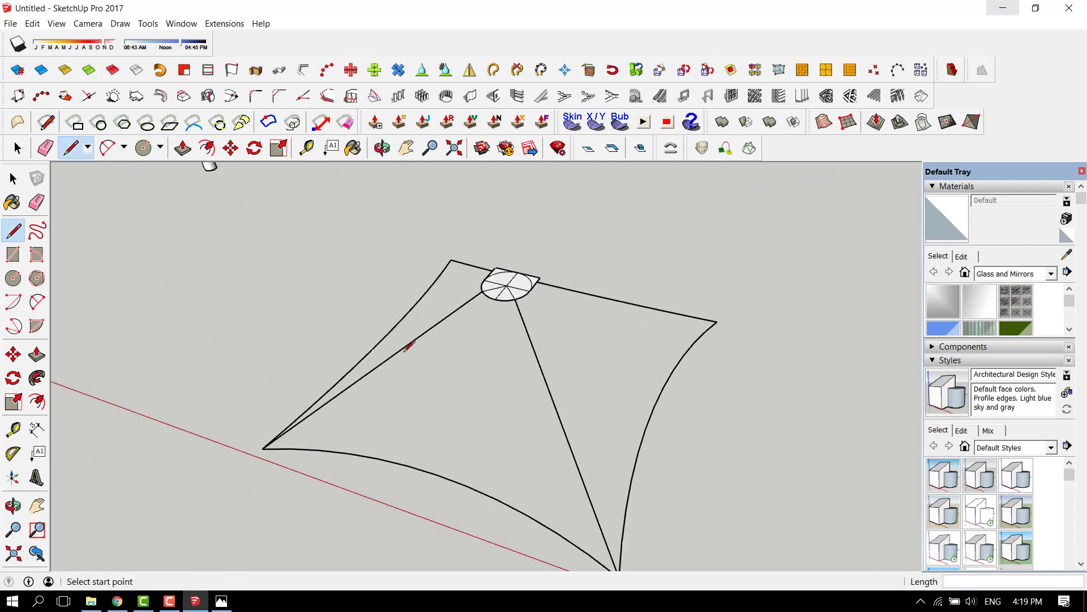
scroll(408, 344, "down", 2)
scroll(365, 388, "up", 3)
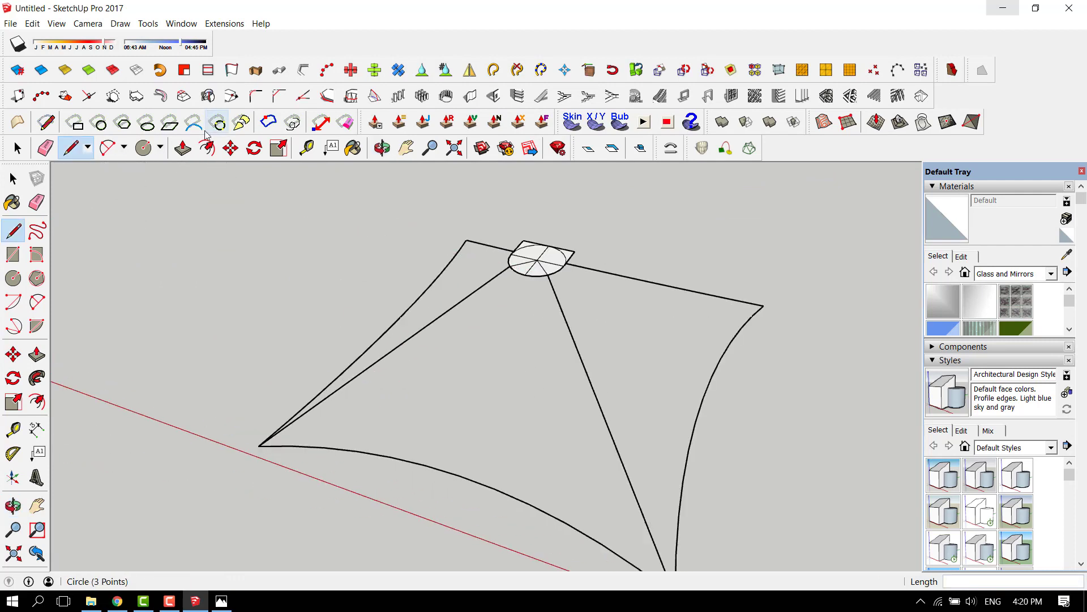
left_click(107, 148)
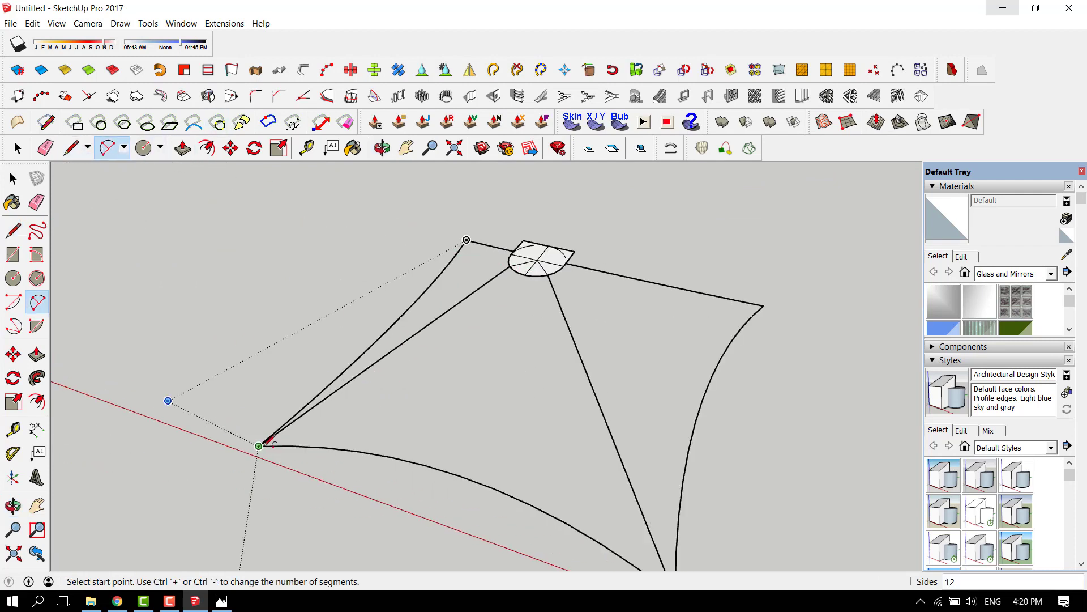
left_click(268, 443)
left_click(510, 265)
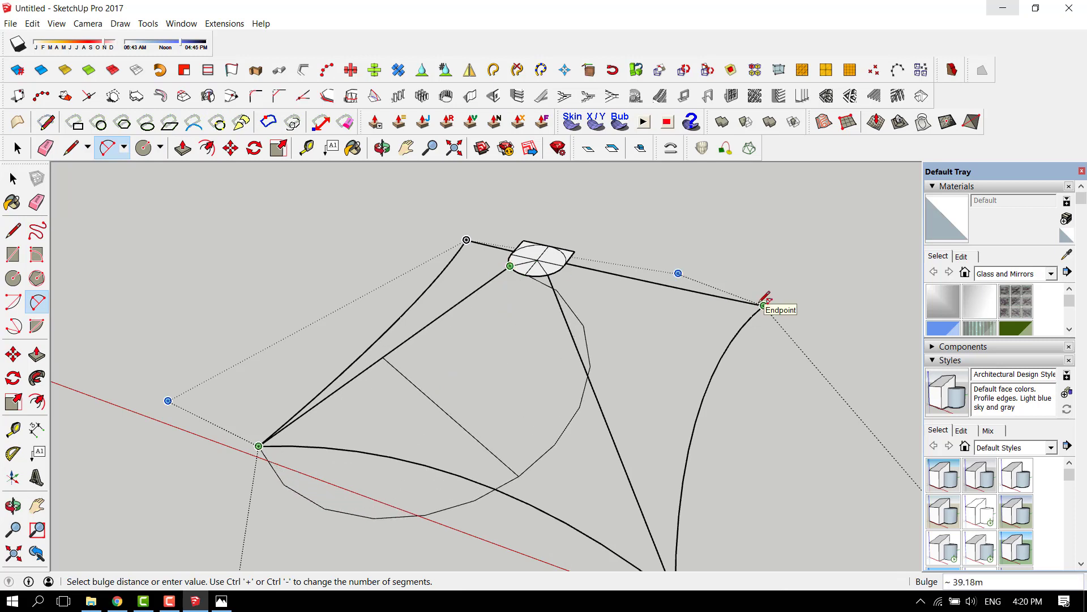
key("Return")
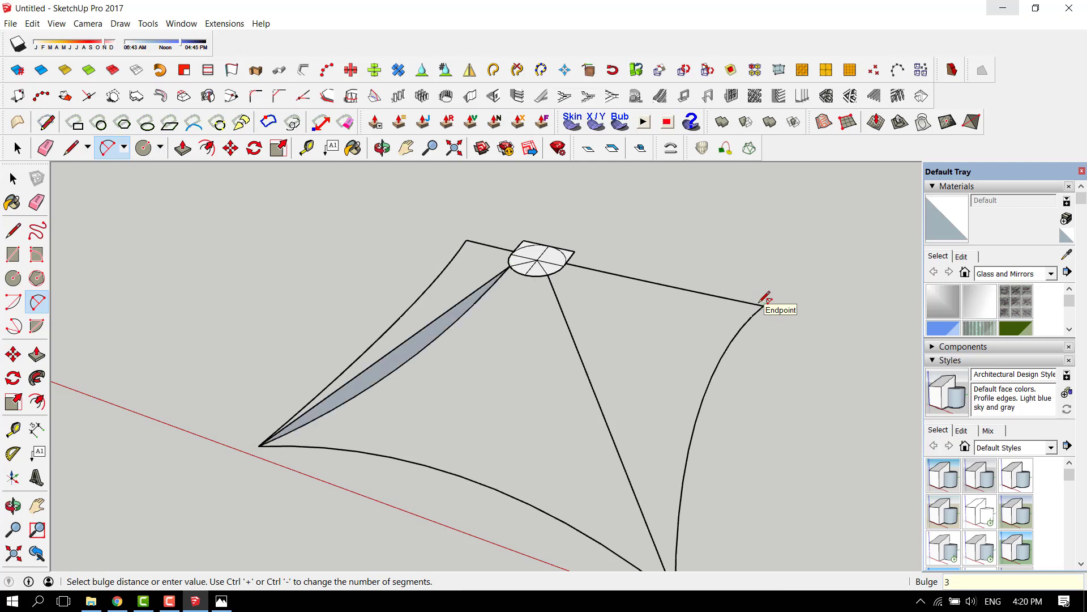
- Draw a two-point arc from the circle's edge at the top to the near corner of the base outline, bulging beside the straight line
middle_click_drag(763, 301, 567, 288)
left_click(549, 268)
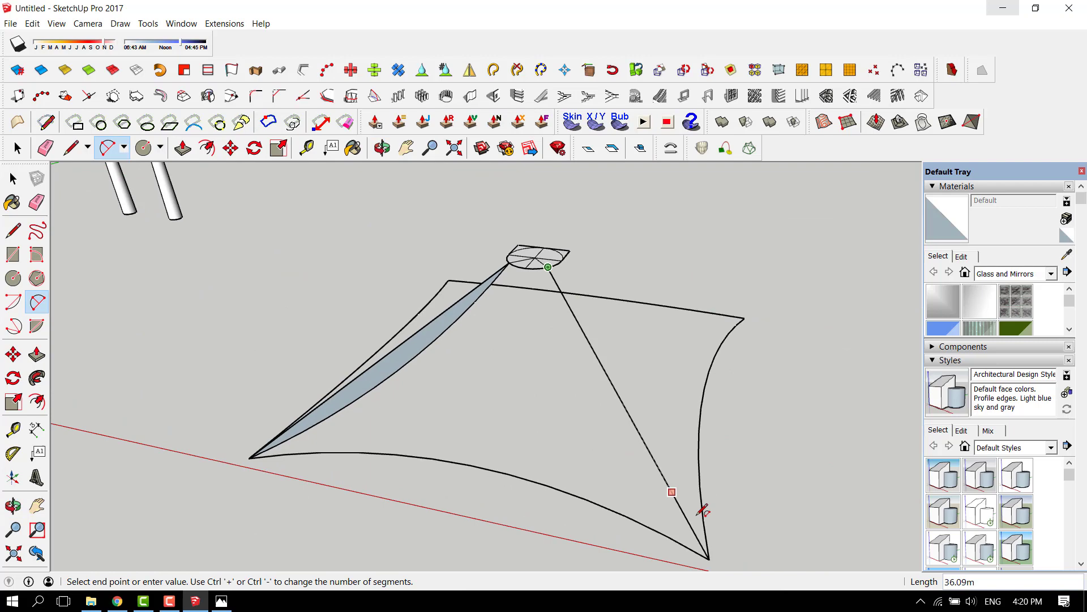
left_click(709, 557)
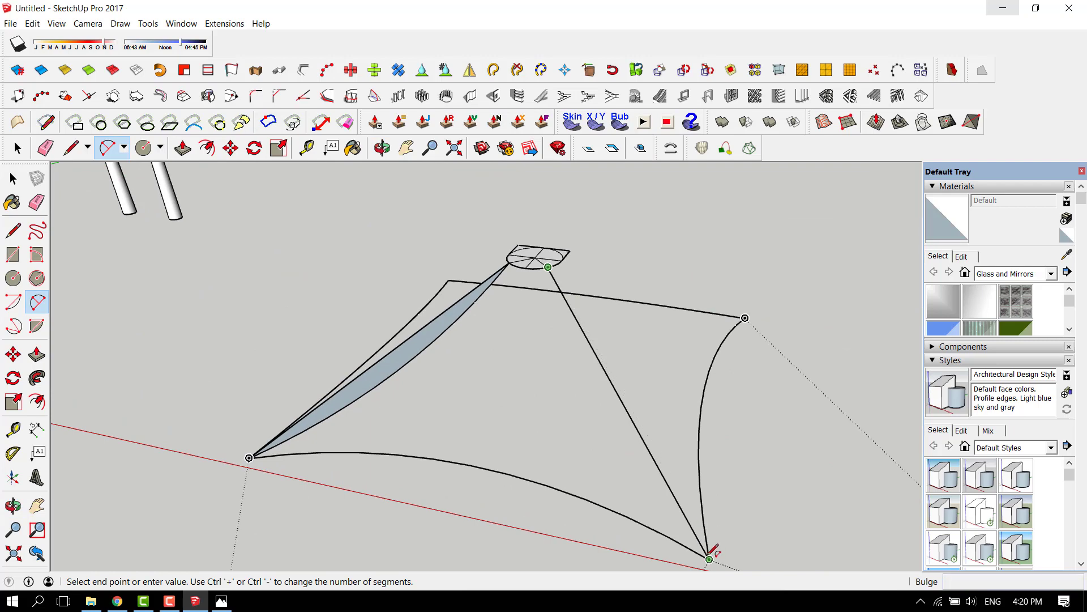
left_click(451, 277)
scroll(470, 292, "down", 5)
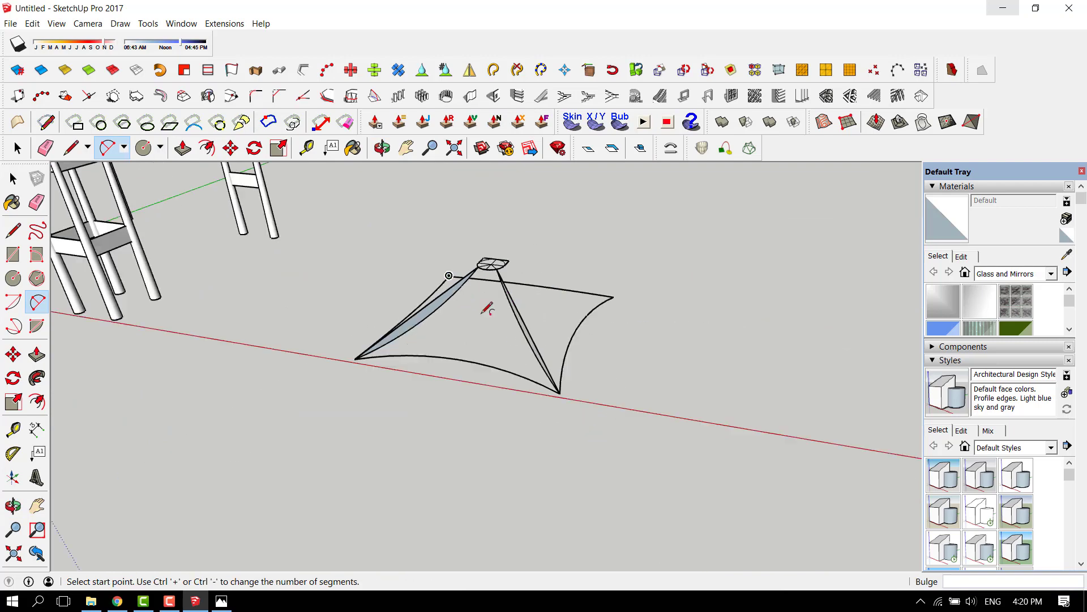
- Erase the two straight lines between the top circle and the front corners, keeping only the curved edges
mouse_move(485, 305)
middle_mouse_down()
mouse_move(617, 303)
mouse_move(687, 348)
mouse_move(686, 376)
middle_mouse_up()
scroll(565, 323, "up", 6)
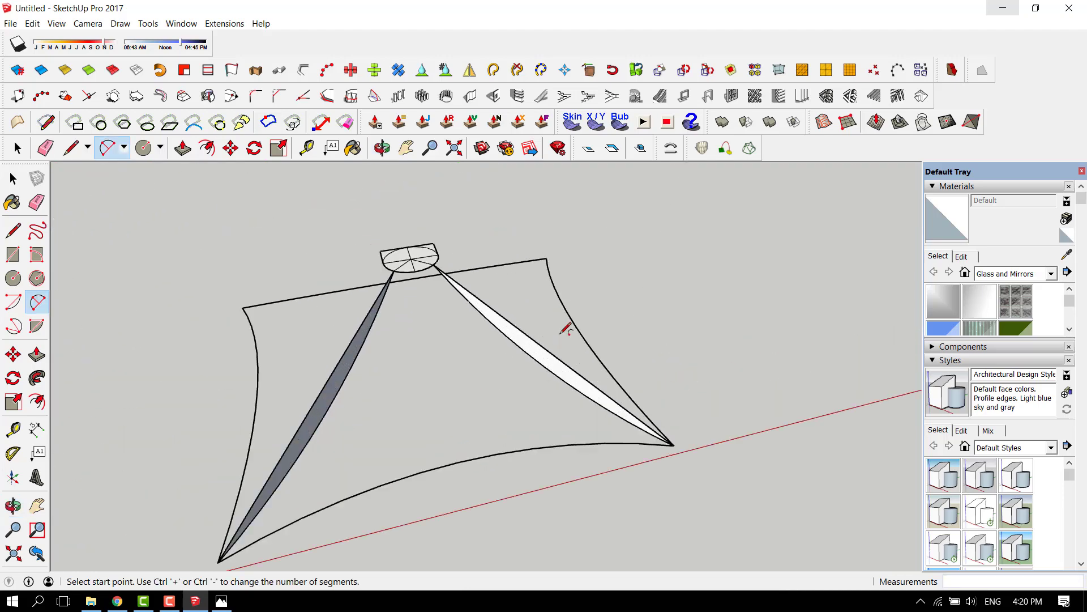
scroll(531, 342, "down", 2)
key("e")
left_click(532, 341)
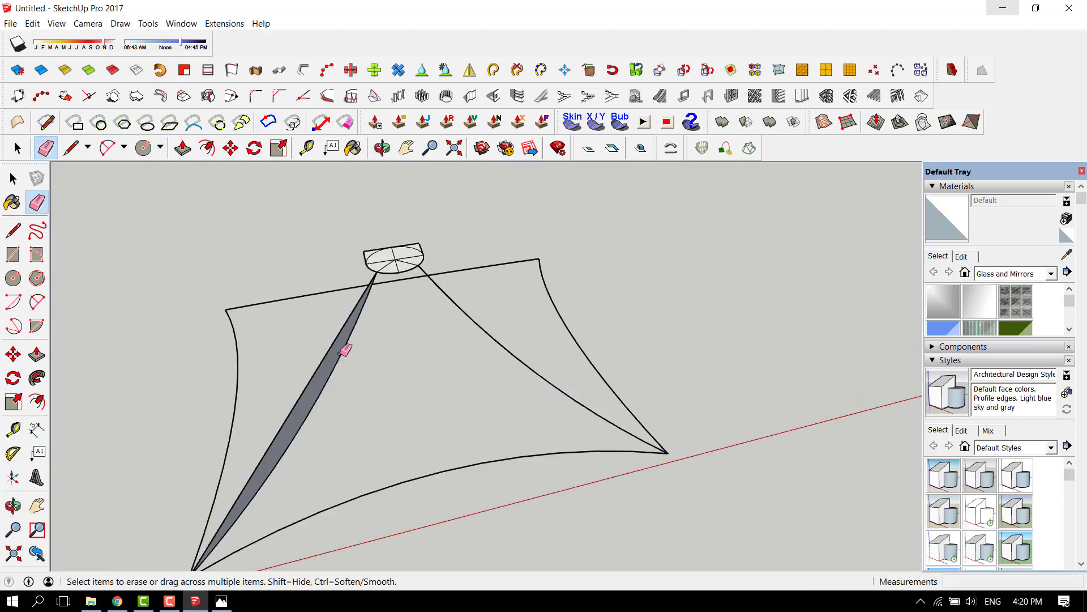
left_click(330, 352)
- Copy the front panel's boundary (both side arcs, the base arc and the circle segment between them) and paste it beside the frame
scroll(350, 315, "down", 4)
scroll(332, 342, "up", 5)
key("space")
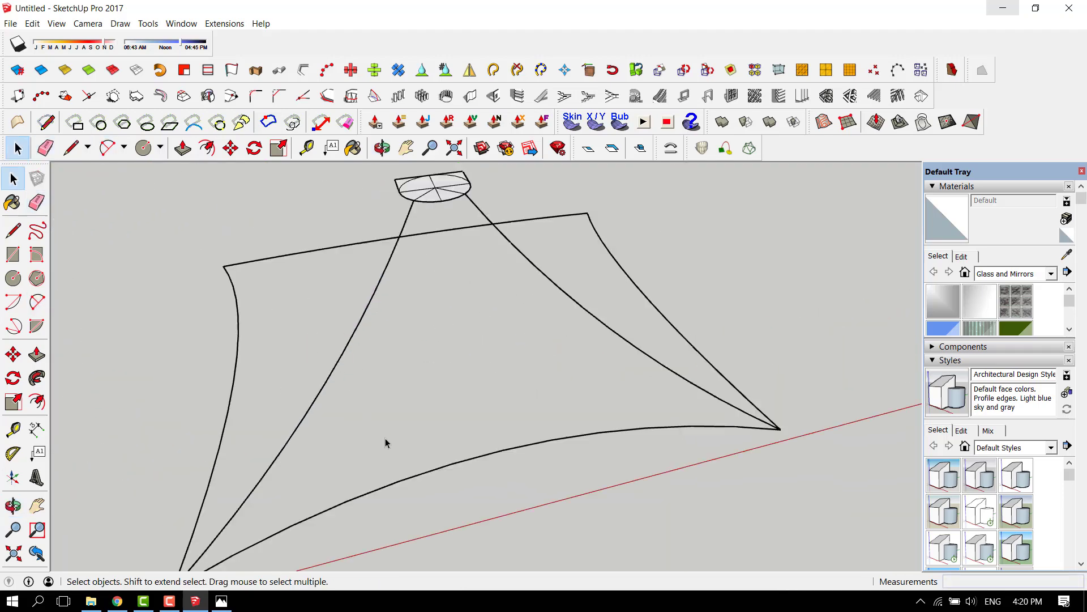
left_click(411, 479)
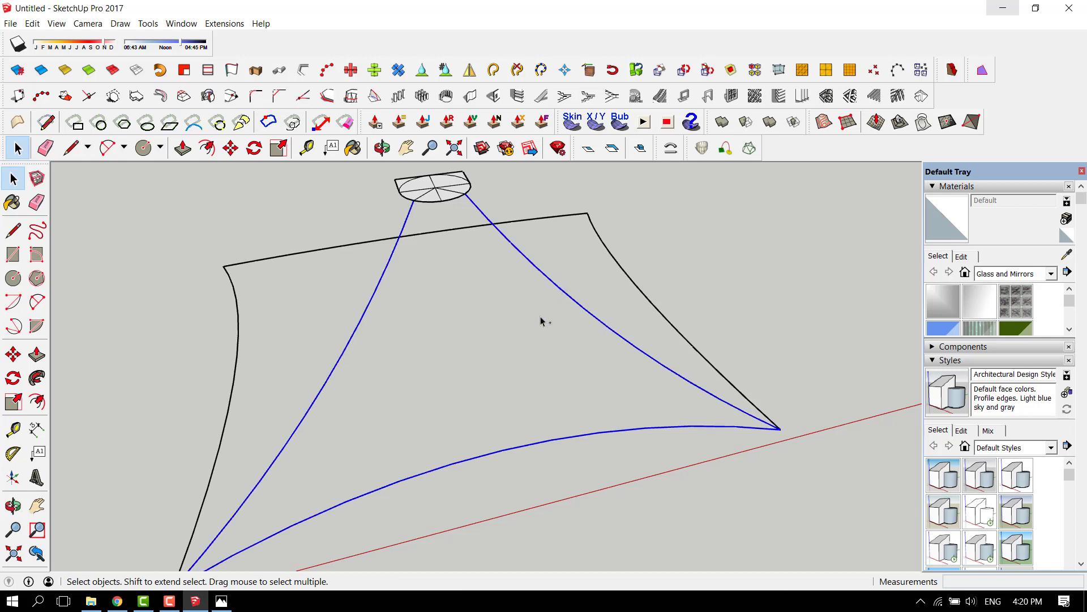
scroll(487, 377, "down", 3)
scroll(456, 286, "up", 3)
middle_click_drag(468, 296, 463, 355)
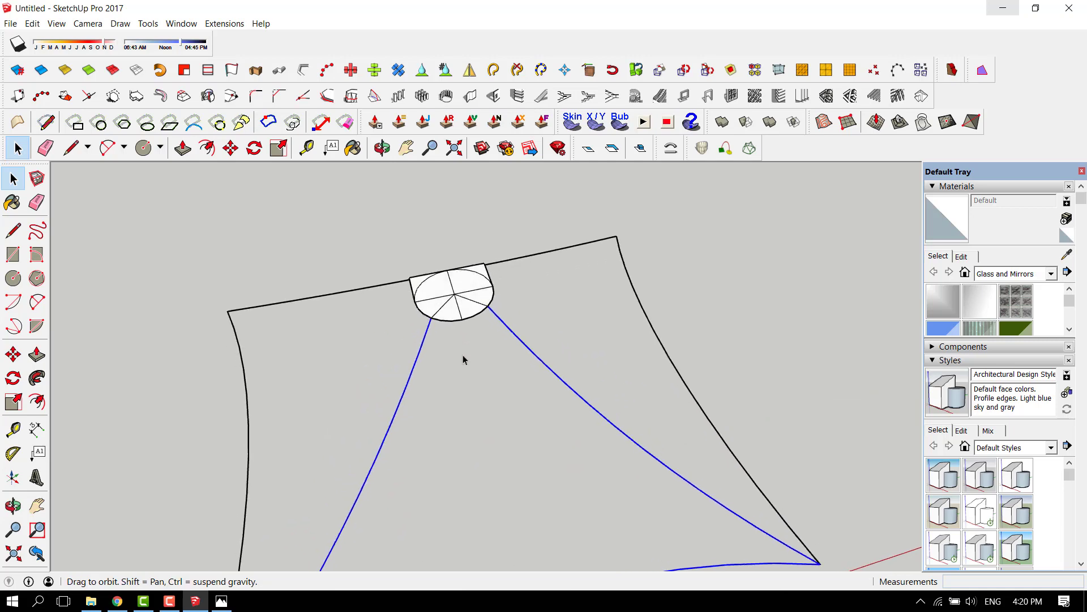
scroll(449, 321, "up", 3)
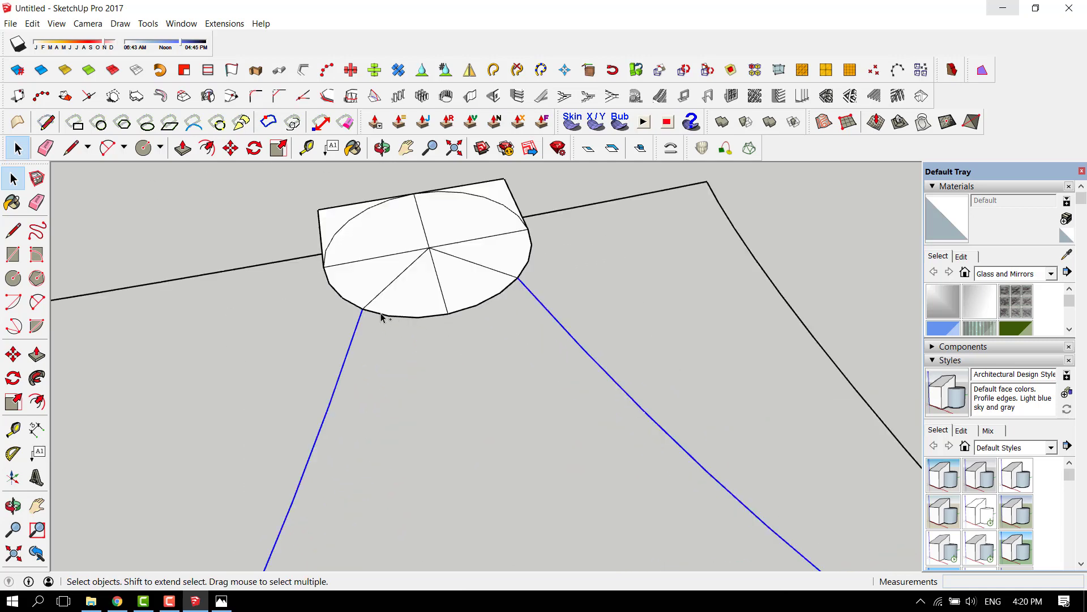
scroll(457, 316, "down", 8)
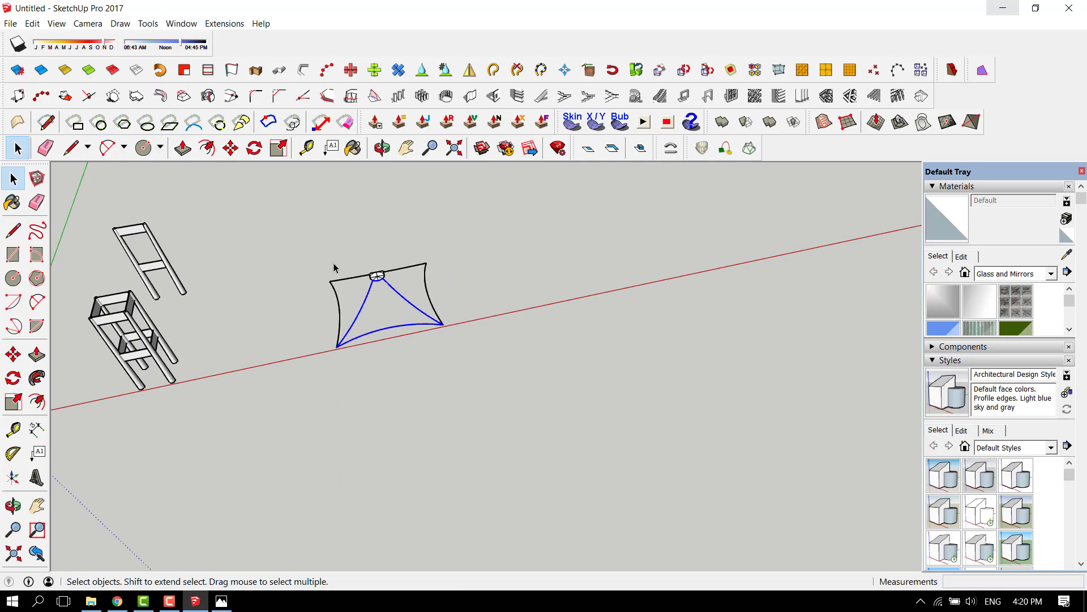
key("ctrl+v")
left_click(532, 233)
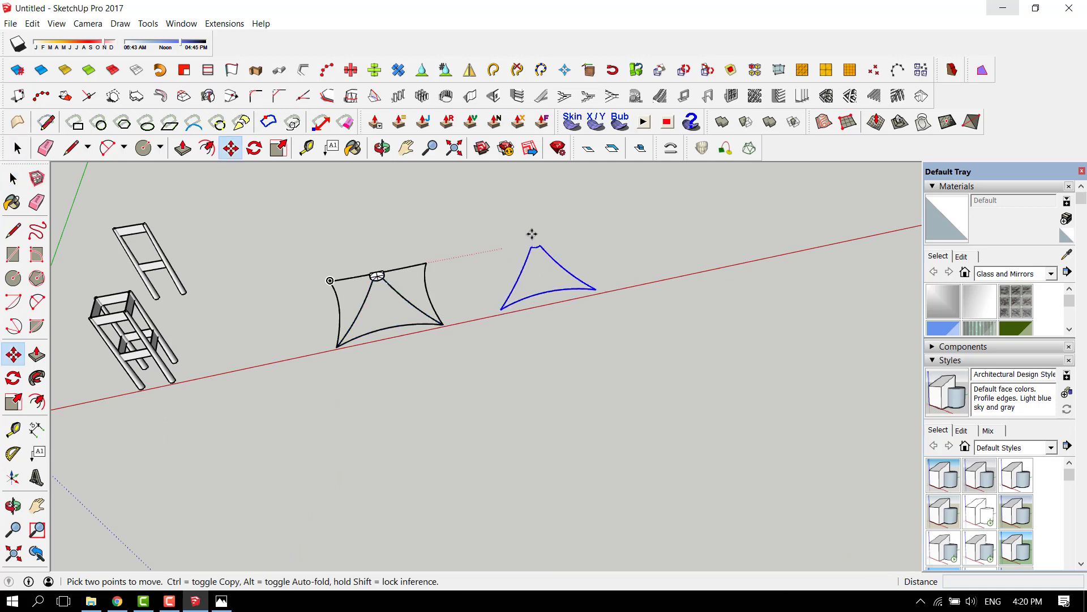
- Generate a soap skin from the copied boundary curves with a net division of 40
middle_click_drag(531, 234, 574, 239)
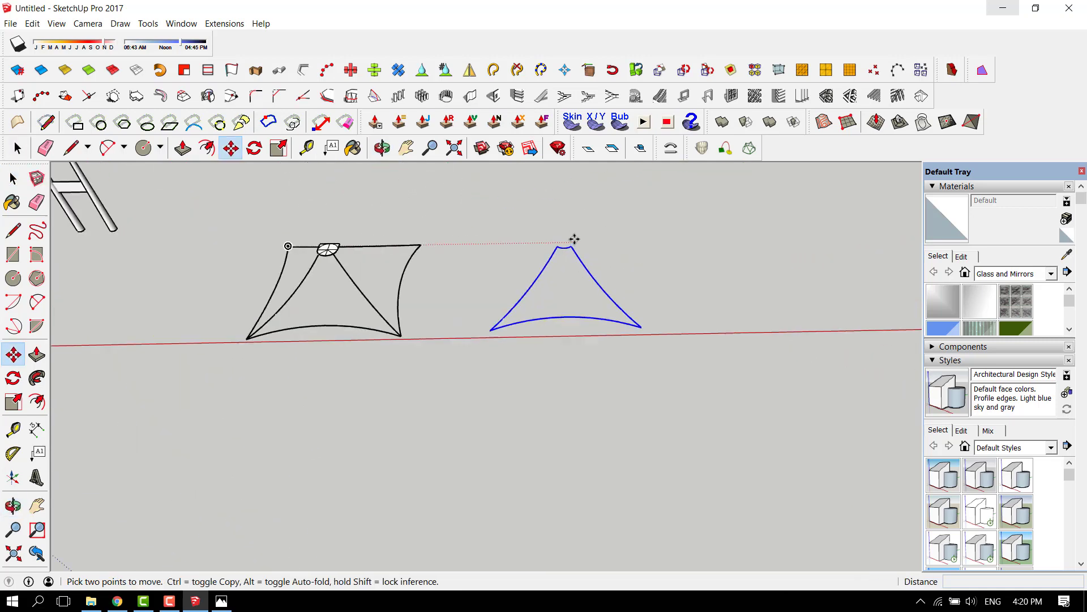
scroll(574, 239, "up", 3)
scroll(555, 313, "down", 3)
mouse_move(568, 324)
middle_mouse_down()
mouse_move(627, 291)
mouse_move(563, 311)
middle_mouse_up()
scroll(563, 311, "up", 2)
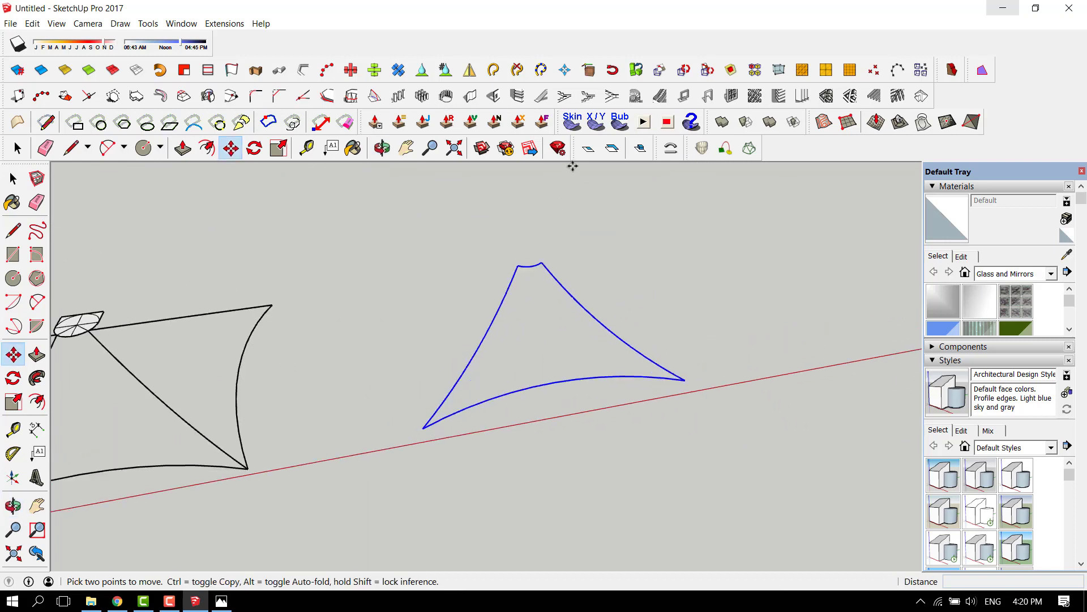
left_click(575, 126)
middle_click_drag(584, 328, 646, 359)
scroll(647, 359, "up", 2)
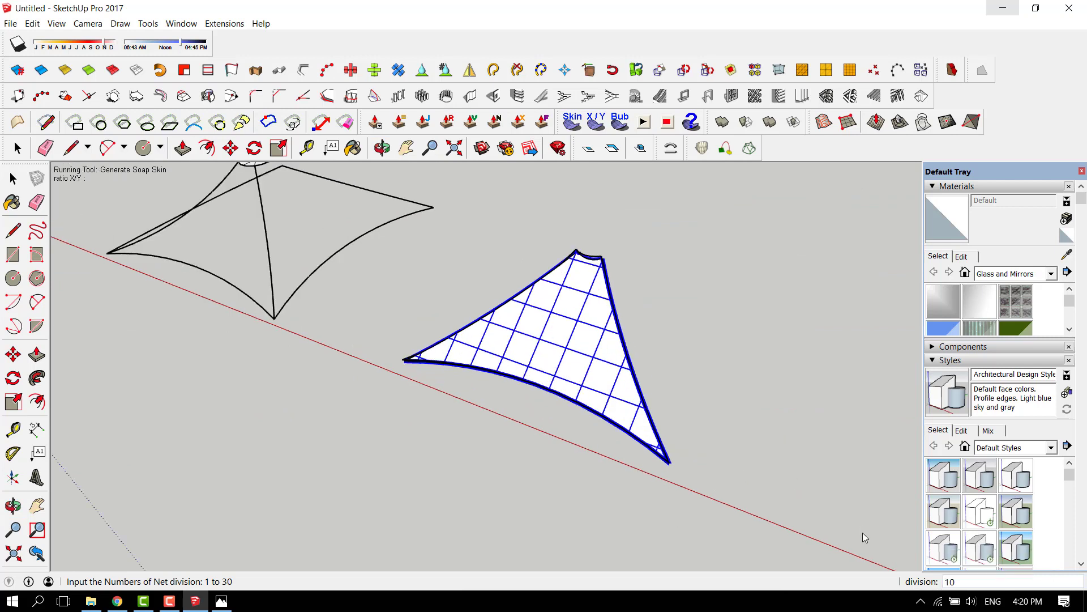
type("40")
key("Return")
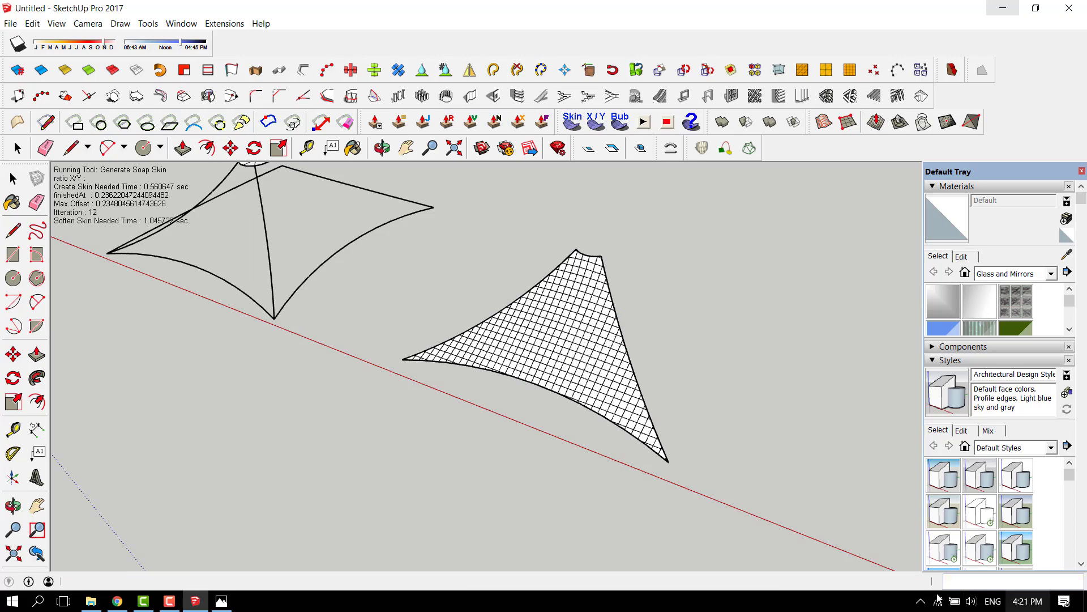
- Select the generated skin mesh and apply the Soap Bubble tool to it with a pressure of 2.0
middle_click_drag(708, 436, 571, 315)
scroll(510, 499, "down", 5)
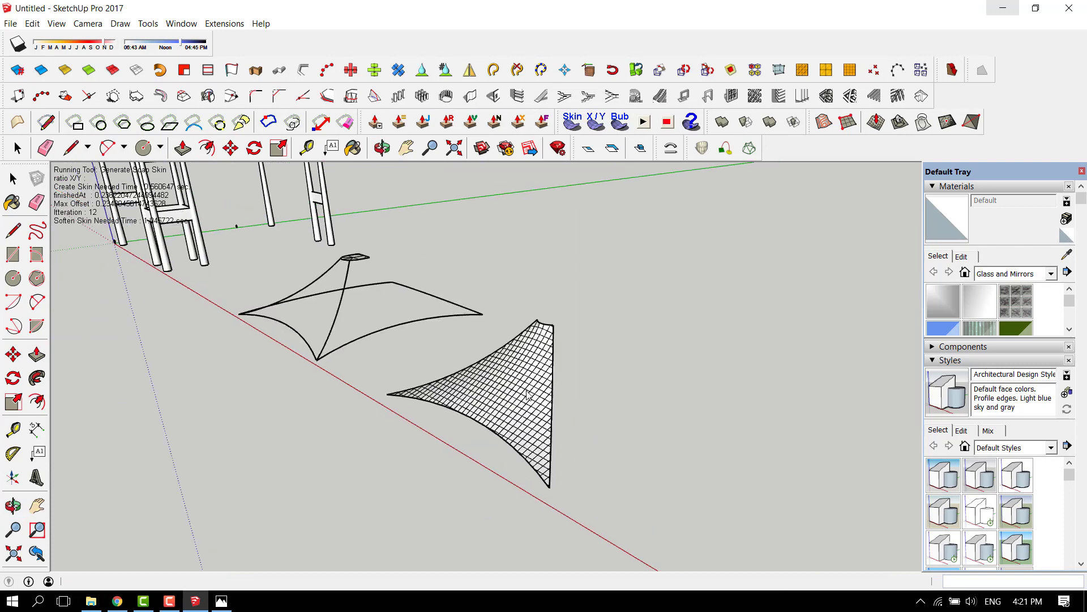
left_click(17, 149)
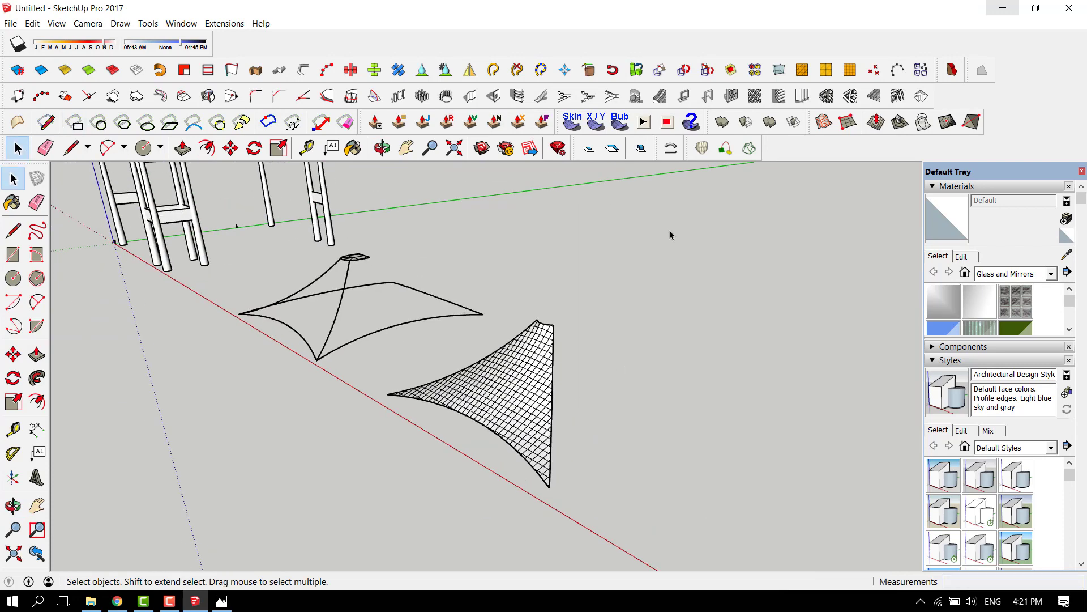
left_click(499, 388)
scroll(514, 394, "up", 3)
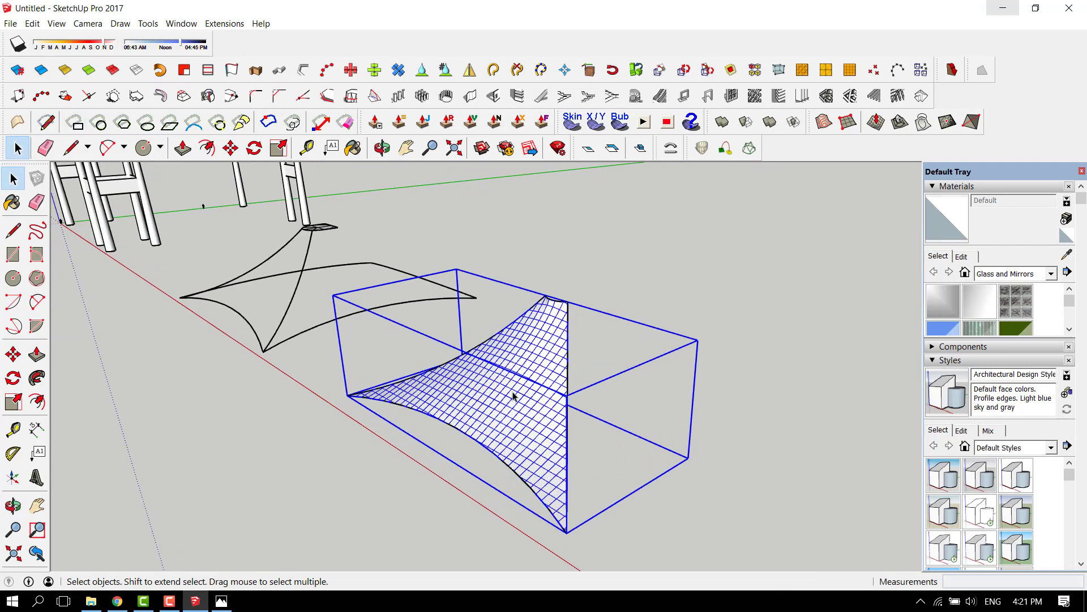
left_click(617, 123)
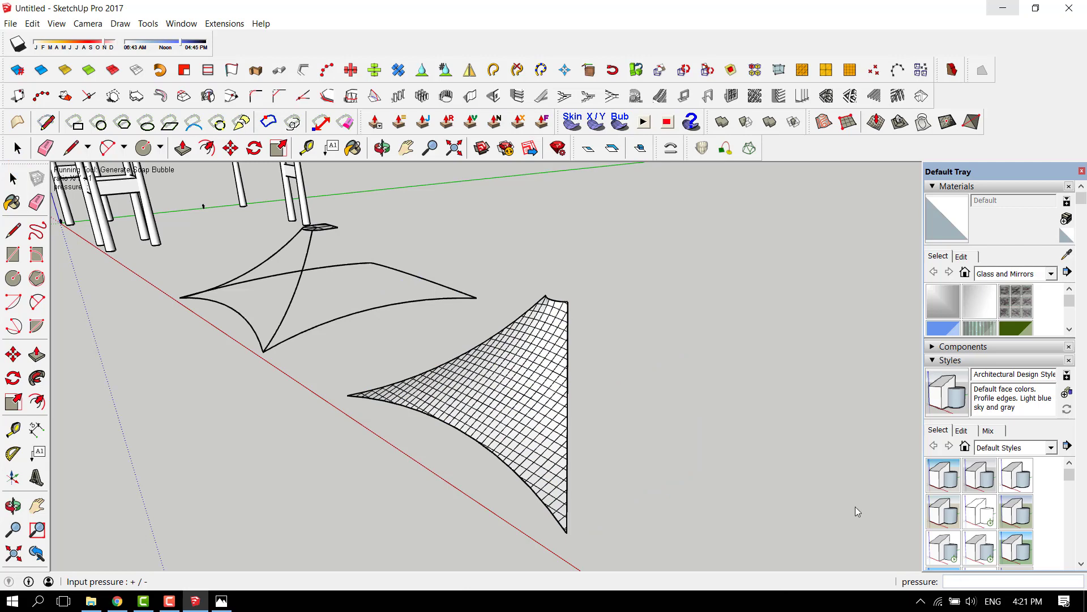
type("2.0")
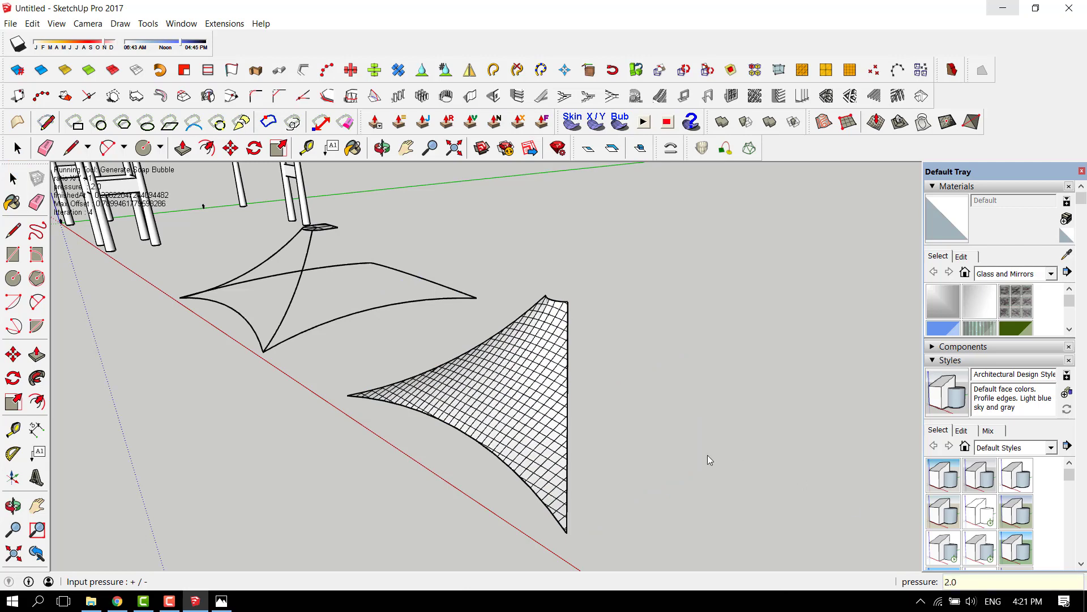
- Try a Soap Bubble pressure of -4.0 on the skin mesh
middle_click_drag(708, 454, 541, 355)
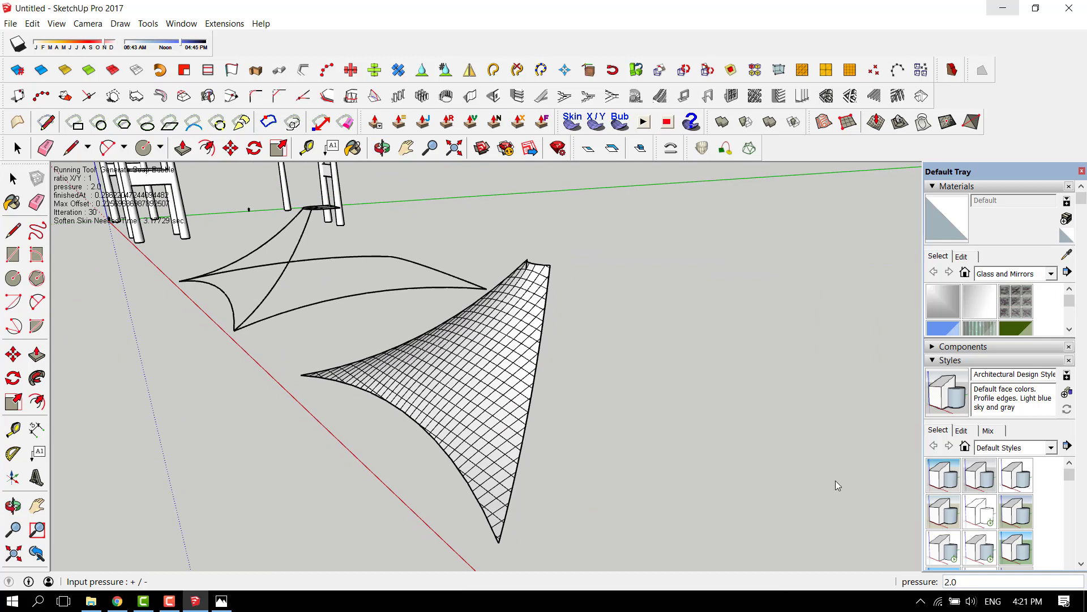
type("-4.0")
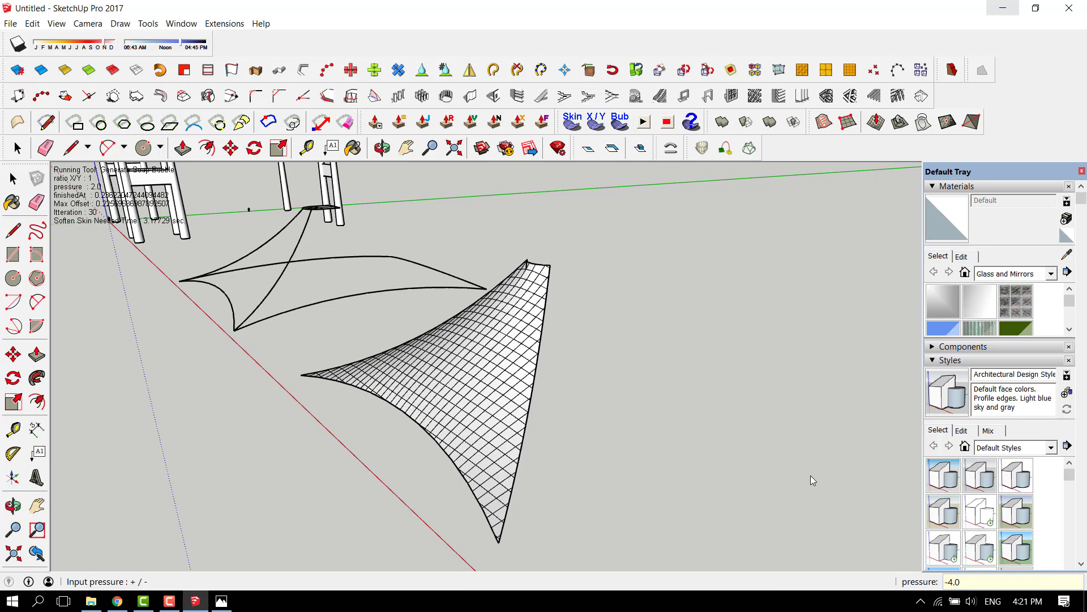
key("Return")
- Set the skin's Soap Bubble pressure to 1.0 and exit the tool
middle_click_drag(593, 414, 563, 385)
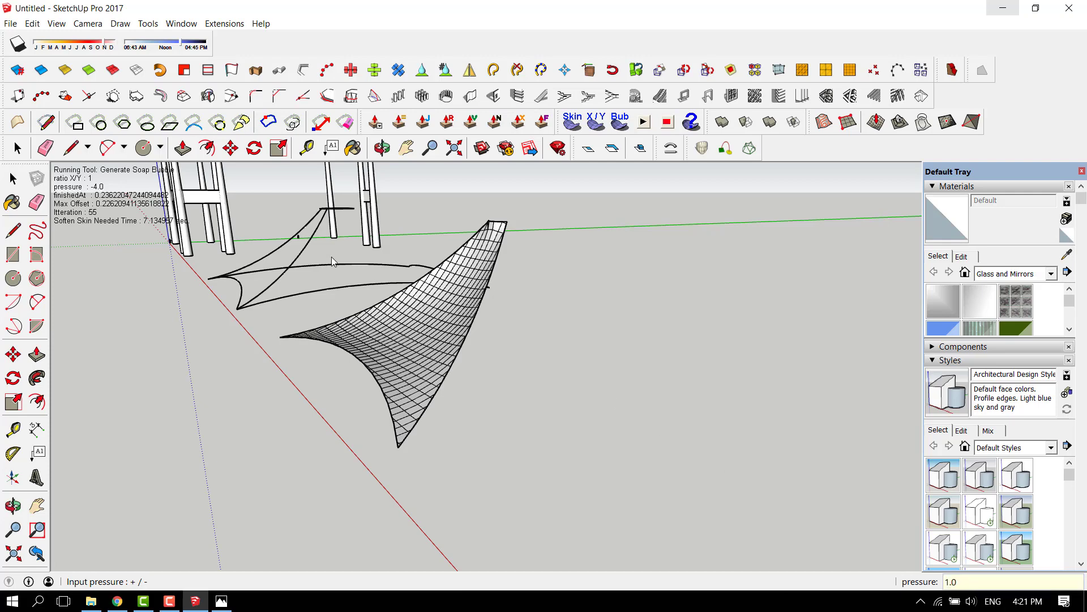
middle_click_drag(332, 260, 515, 323)
scroll(520, 255, "down", 5)
scroll(562, 287, "up", 1)
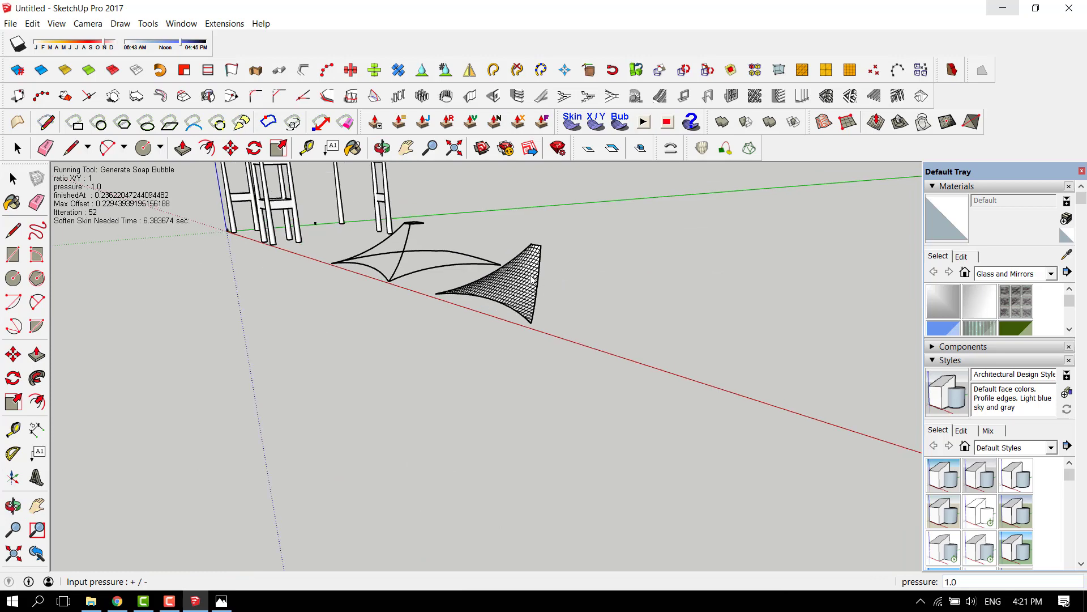
left_click(17, 149)
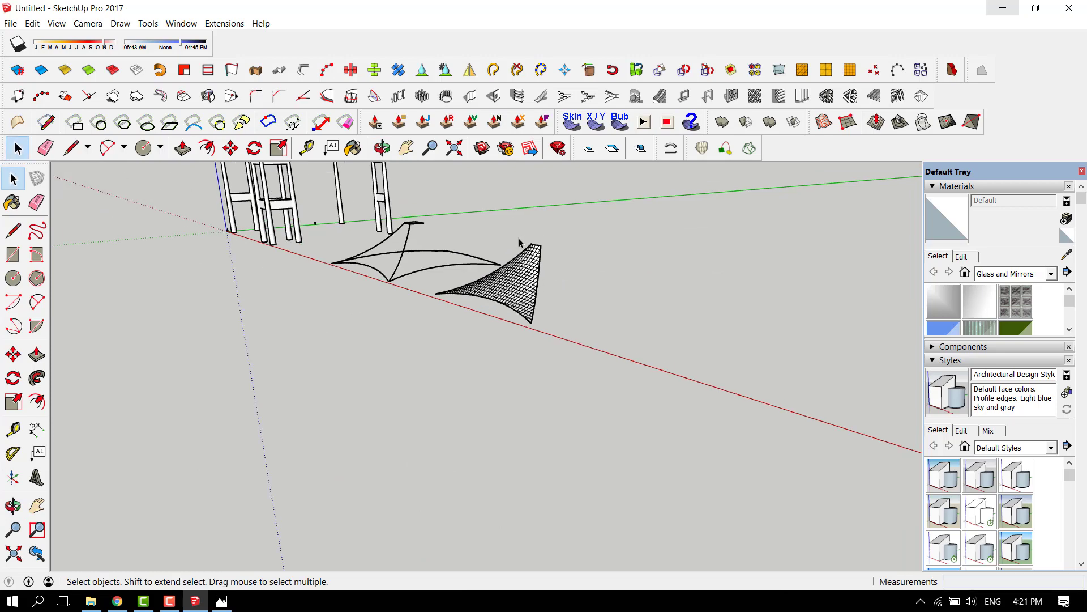
- Move the skin mesh onto the original frame, snapping its upper corner to the matching arc endpoint on the top circle
middle_click_drag(517, 286, 619, 347)
scroll(619, 345, "up", 2)
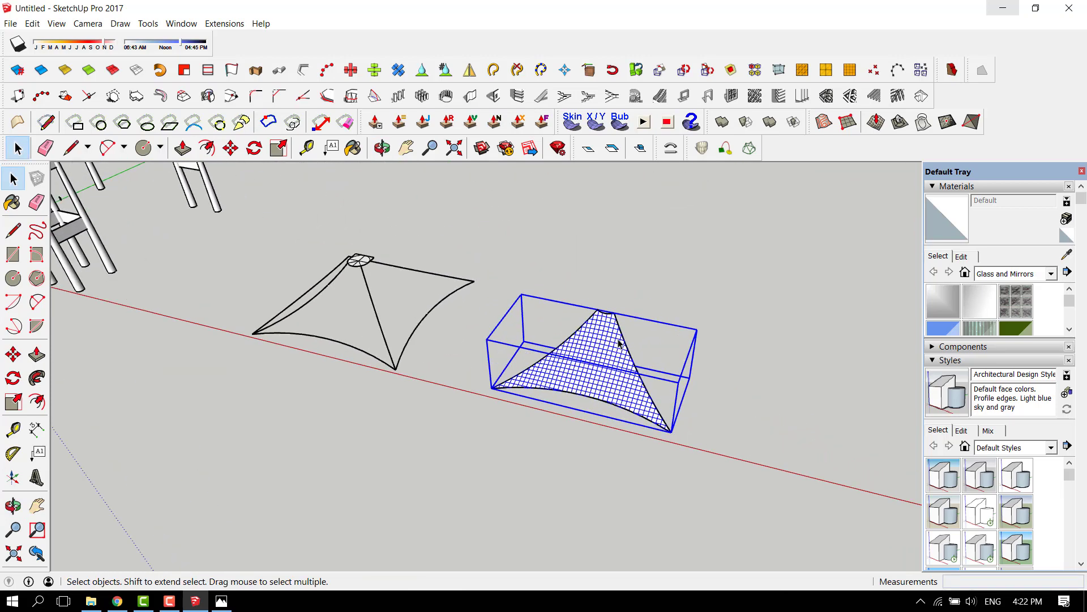
key("m")
scroll(617, 317, "up", 2)
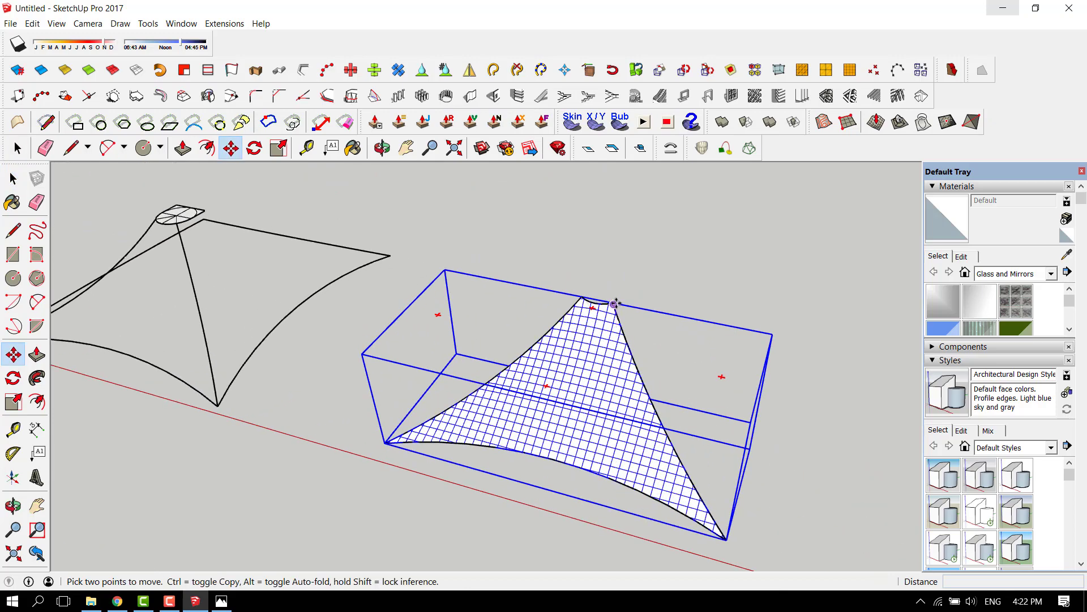
left_click(614, 301)
scroll(626, 321, "down", 6)
middle_click_drag(617, 340, 278, 391)
scroll(510, 222, "up", 1)
scroll(566, 232, "up", 6)
middle_click_drag(566, 236, 557, 265)
scroll(556, 265, "up", 5)
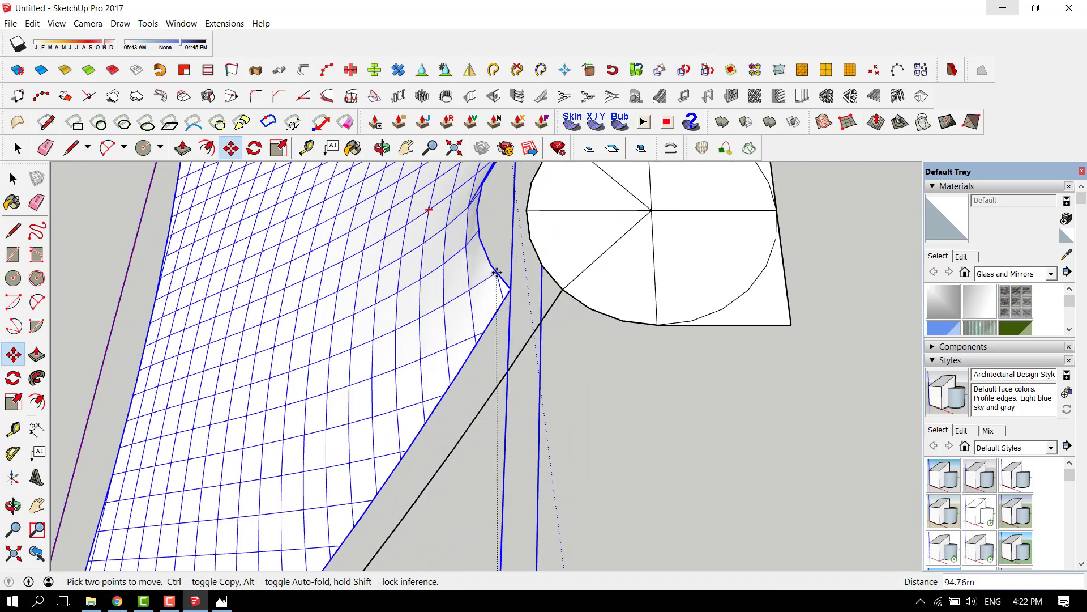
left_click(562, 290)
scroll(552, 295, "down", 4)
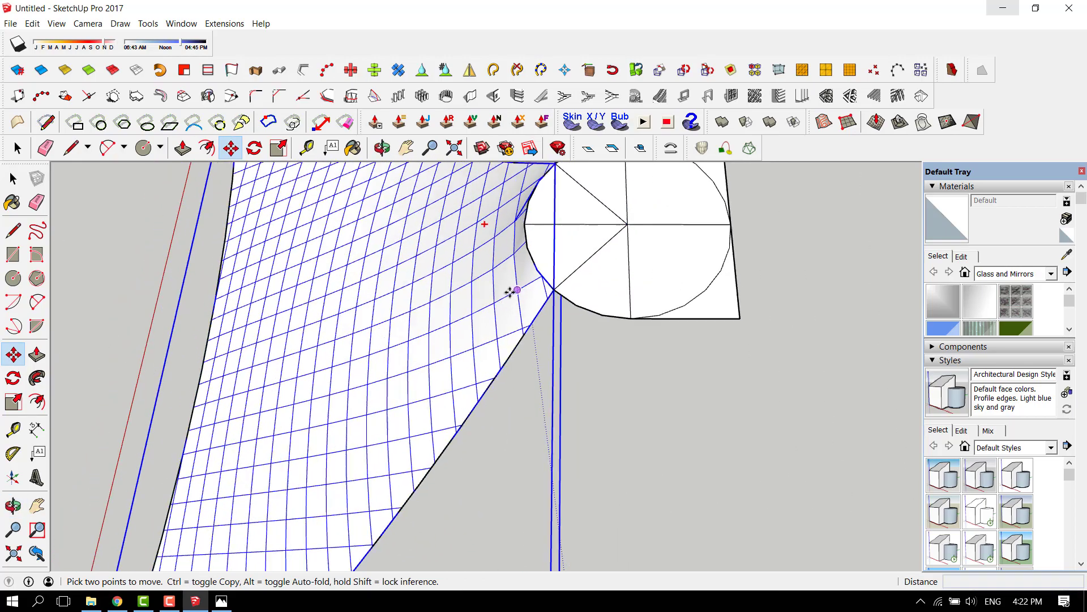
- Make a copy of the skin panel rotated 90° about the top circle's centre to cover the adjacent side of the frame
scroll(552, 295, "down", 5)
middle_click_drag(604, 318, 624, 315)
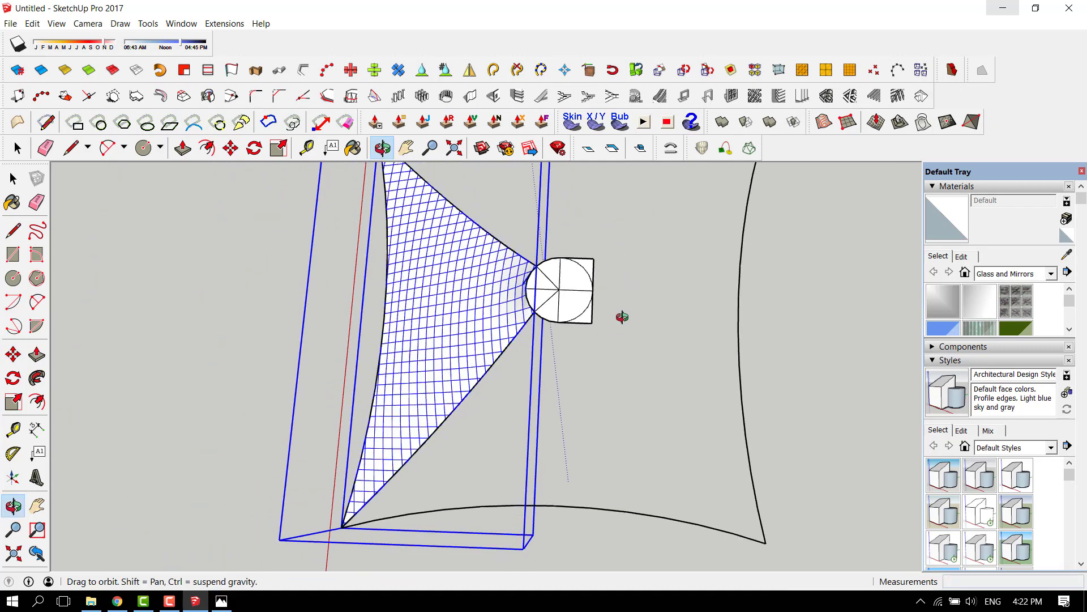
left_click(254, 148)
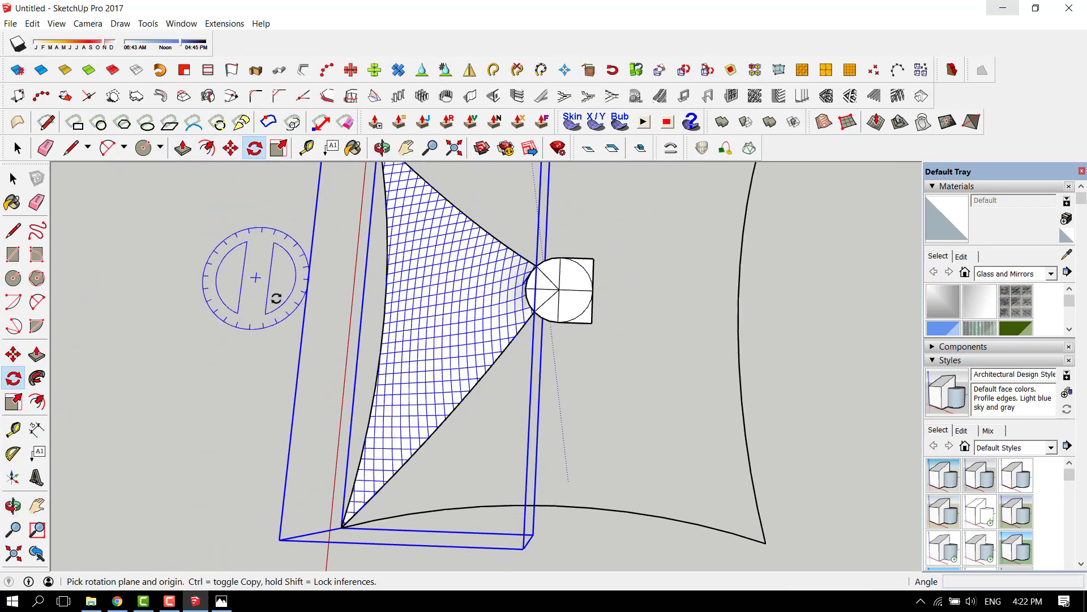
scroll(561, 286, "up", 3)
left_click(542, 288)
scroll(432, 299, "down", 6)
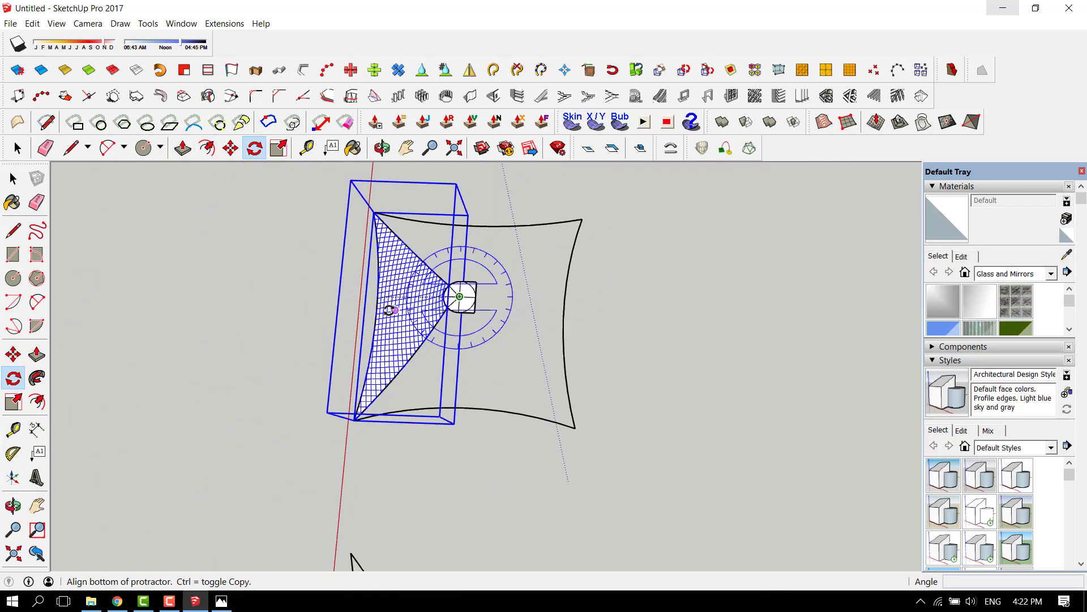
left_click(278, 291)
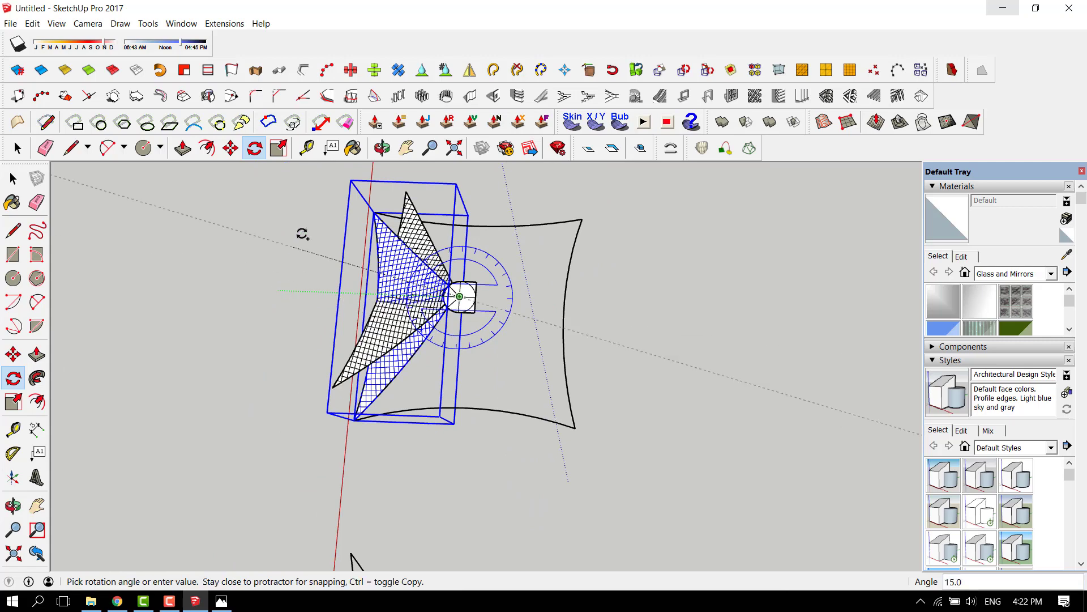
left_click(521, 175)
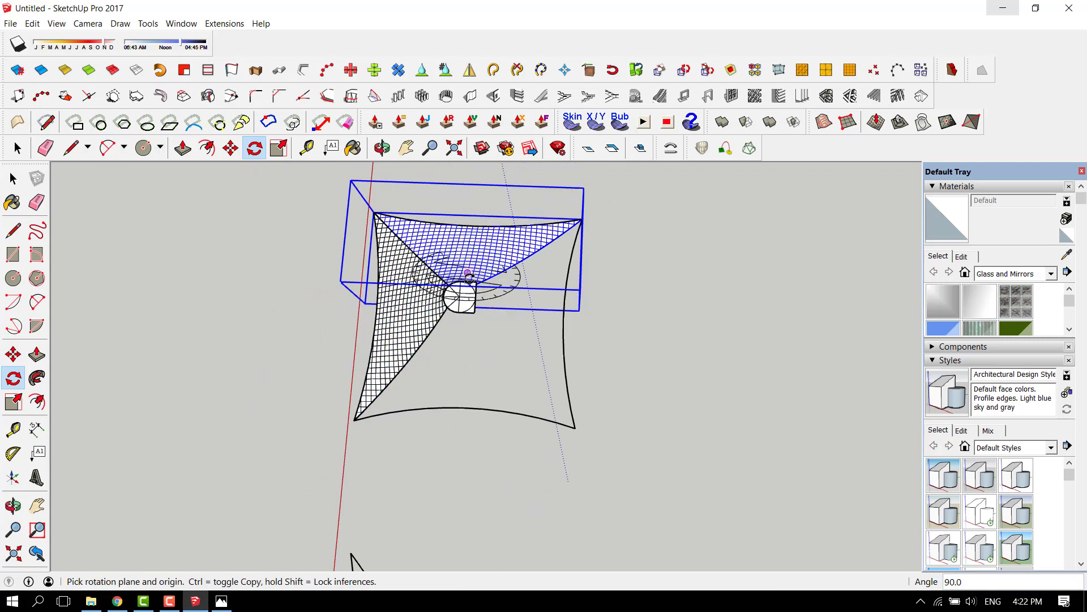
- Make two further 90° rotated copies of the skin panel about the top circle's centre to cover the frame's remaining sides
left_click(460, 295)
left_click(477, 181)
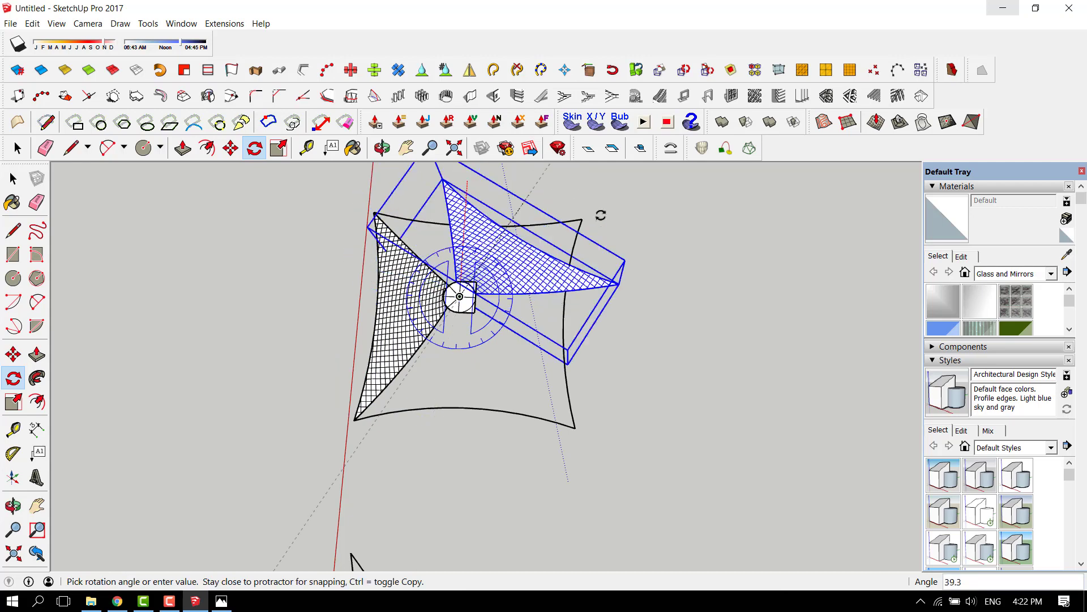
left_click(646, 303)
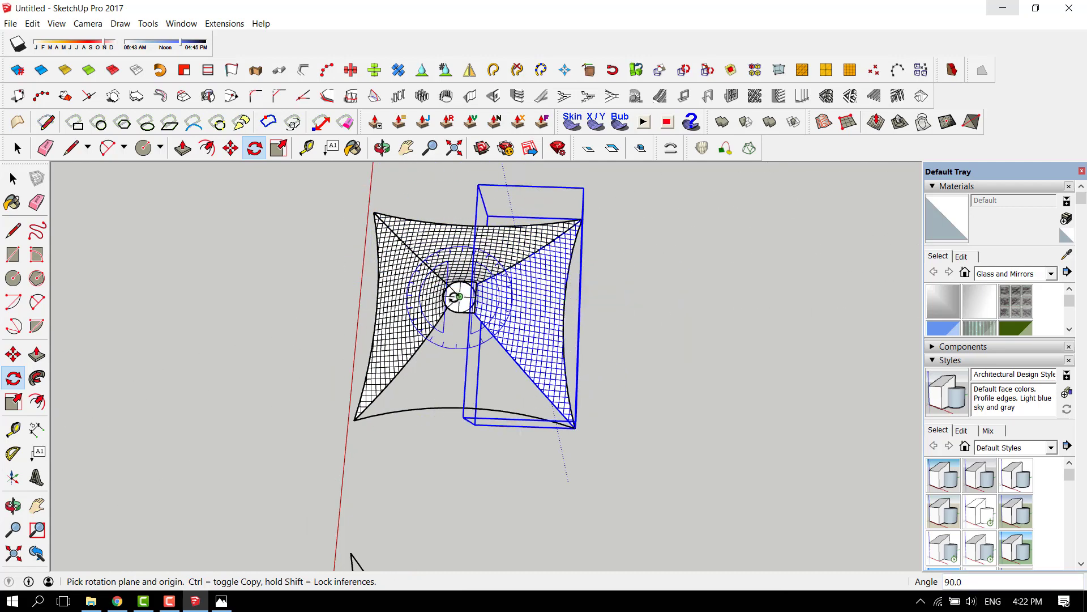
left_click(459, 296)
left_click(703, 300)
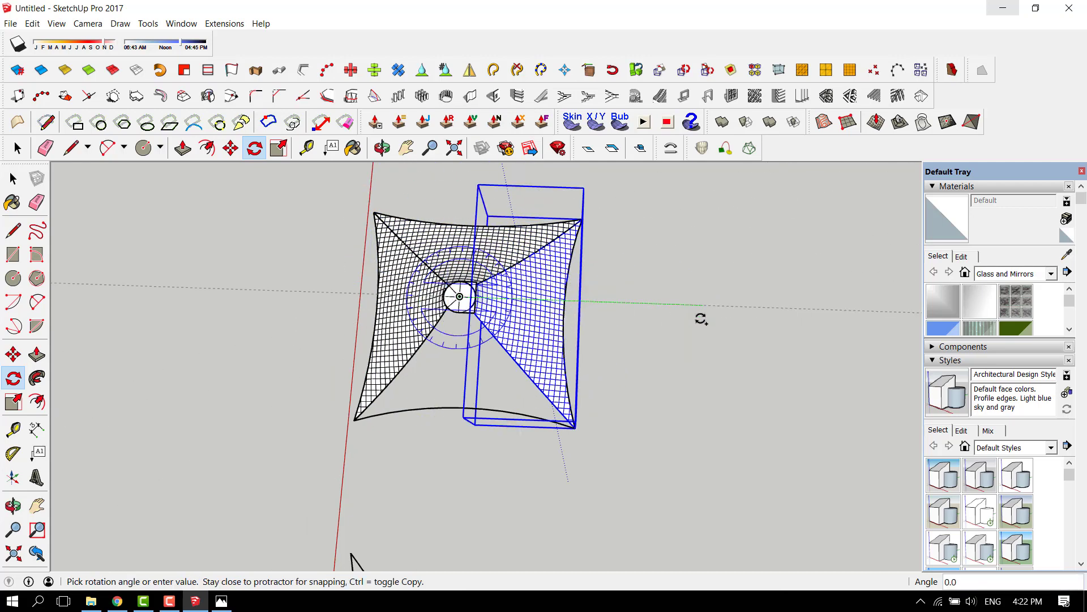
left_click(446, 513)
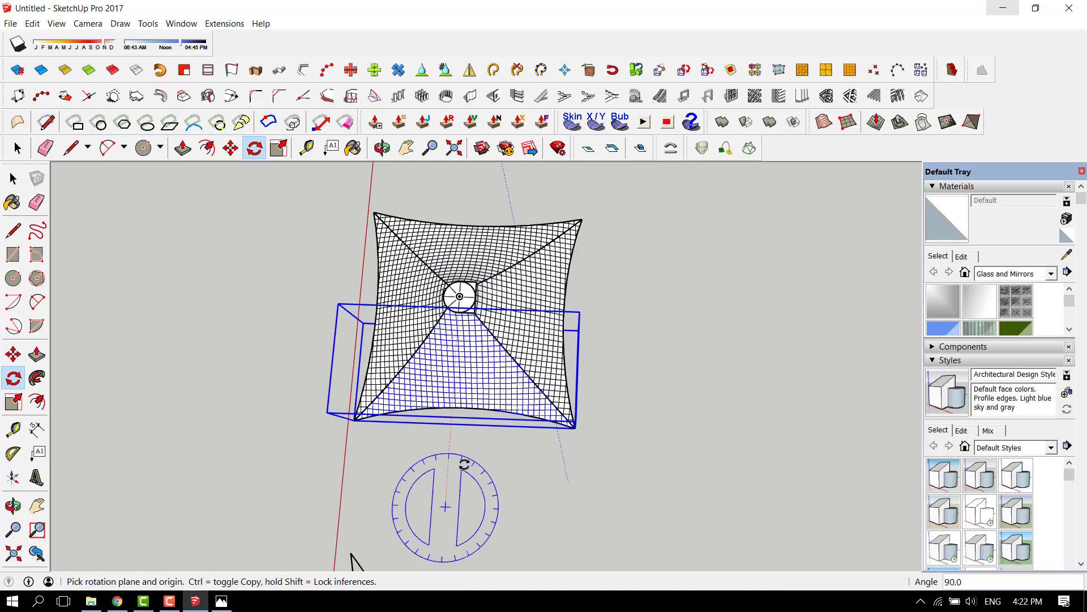
scroll(513, 354, "down", 2)
key("space")
left_click(651, 331)
- Select all four skin panels of the canopy and combine them into one group
middle_click_drag(559, 352, 379, 402)
scroll(379, 405, "up", 1)
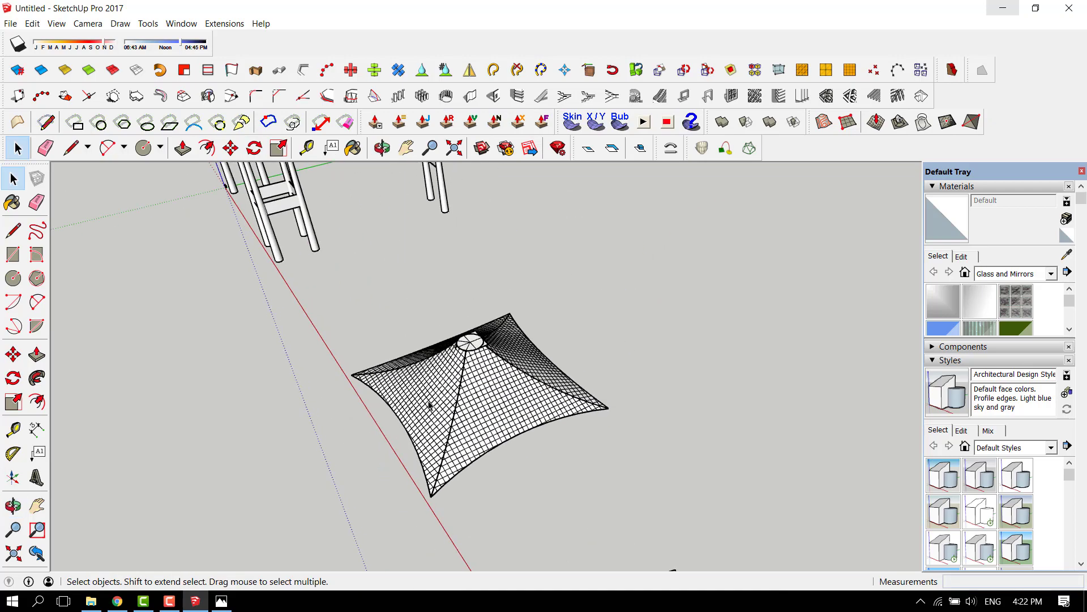
left_click(429, 403)
scroll(502, 385, "up", 4)
left_click(502, 385, "shift")
left_click(527, 337, "shift")
middle_click_drag(473, 373, 526, 435)
scroll(526, 435, "up", 2)
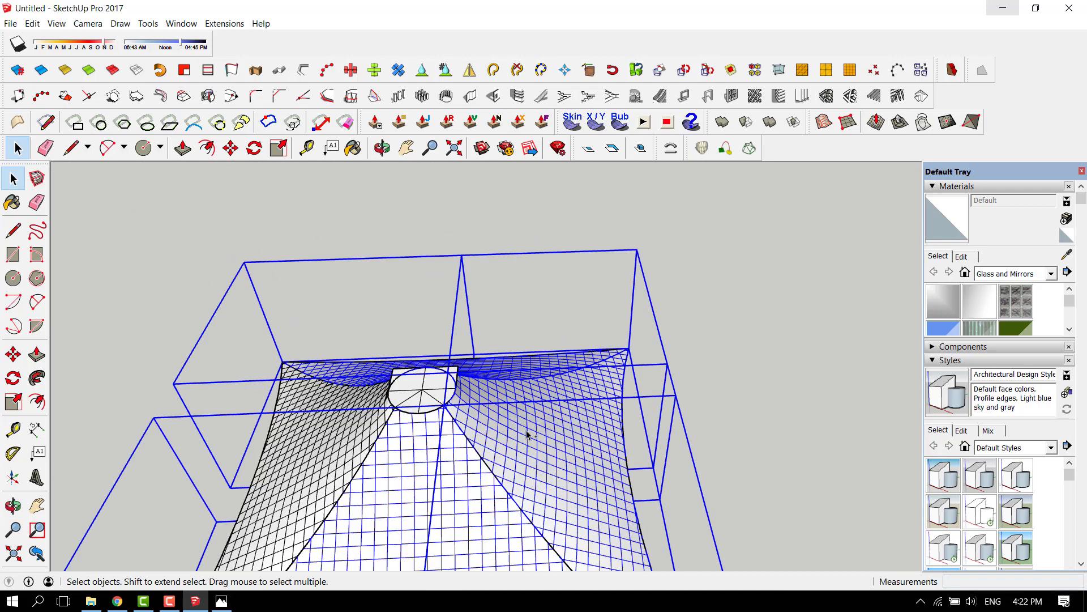
right_click(354, 439)
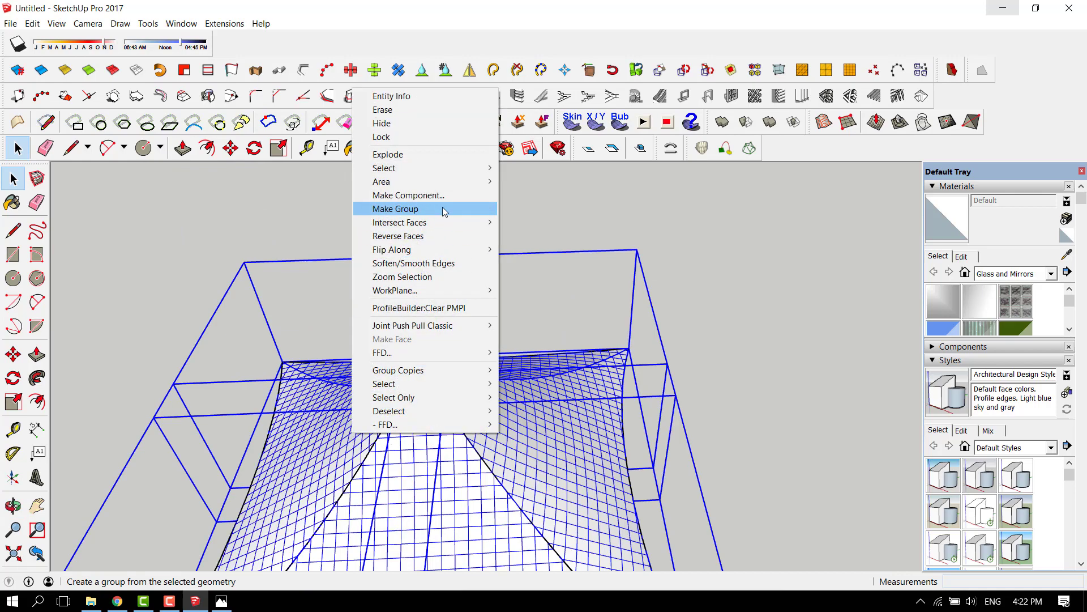
left_click(461, 211)
scroll(592, 259, "down", 5)
scroll(532, 258, "up", 5)
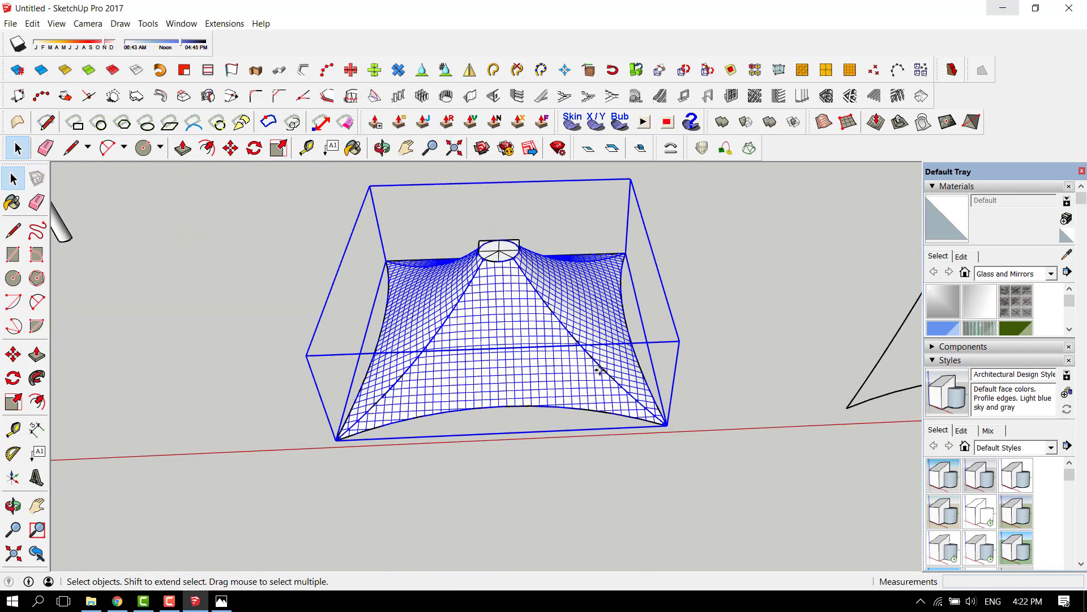
- Try to move the grouped canopy skin off its arc frame
key("m")
scroll(635, 324, "down", 4)
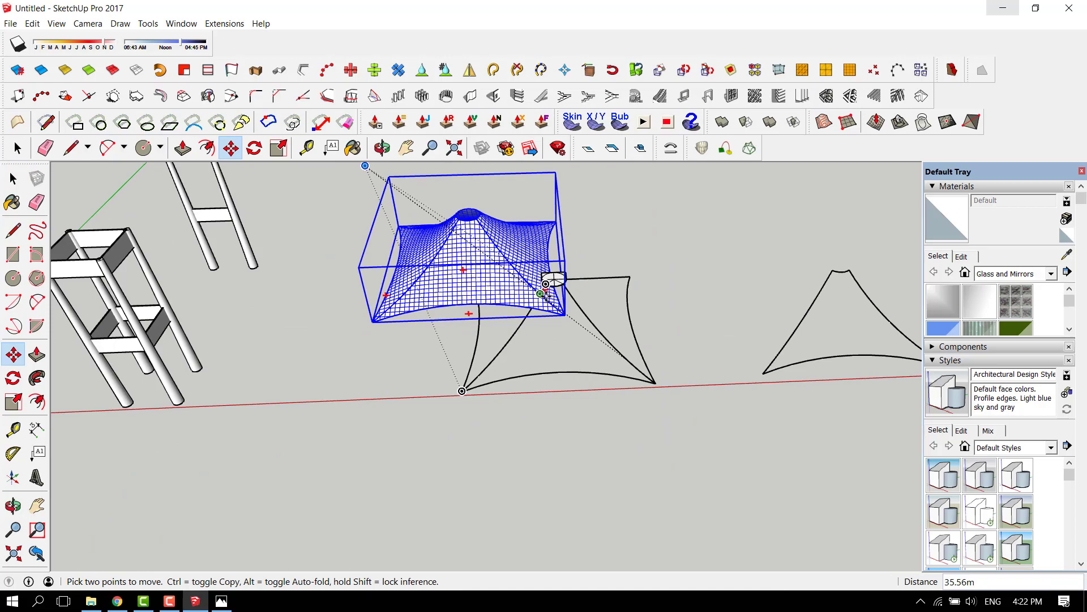
left_click(623, 335)
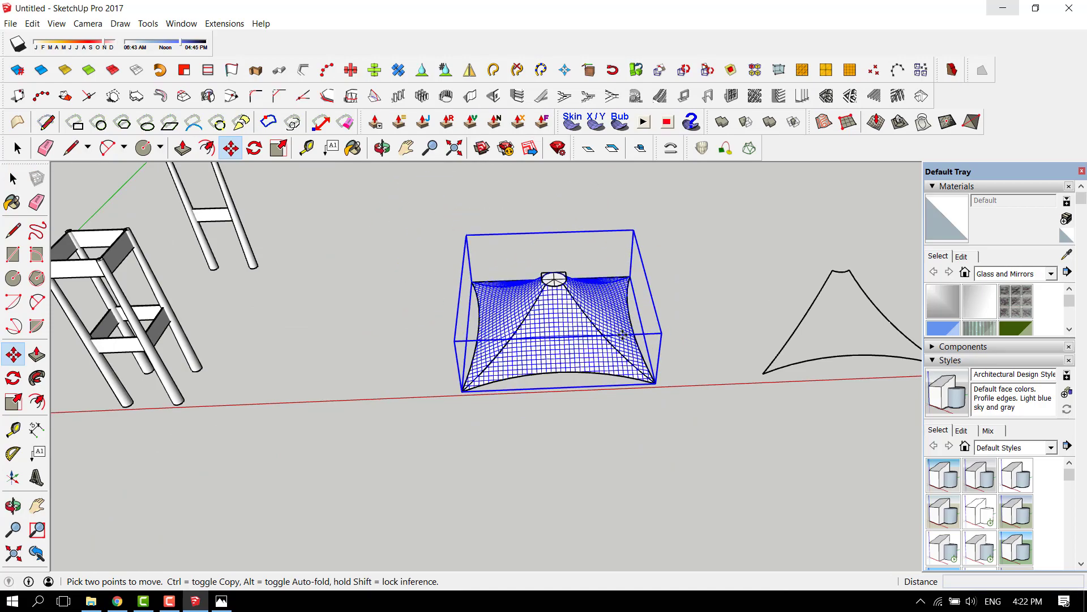
- Try to erase the leftover square-corner edges beside the top circle, then undo the erase
scroll(565, 285, "up", 3)
middle_click_drag(565, 284, 548, 396)
scroll(529, 264, "up", 5)
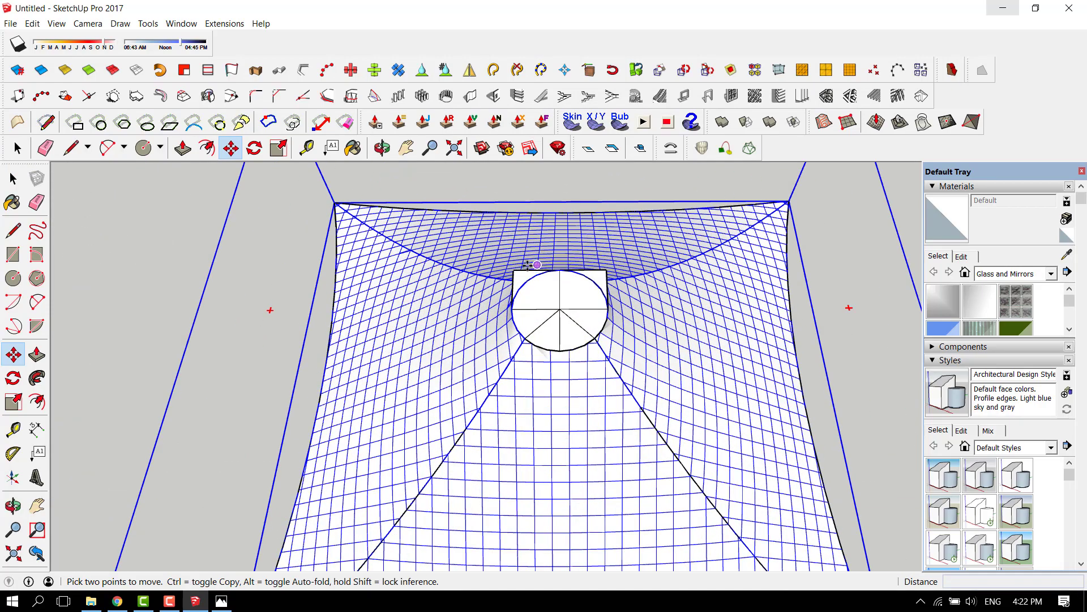
key("e")
left_click(516, 276)
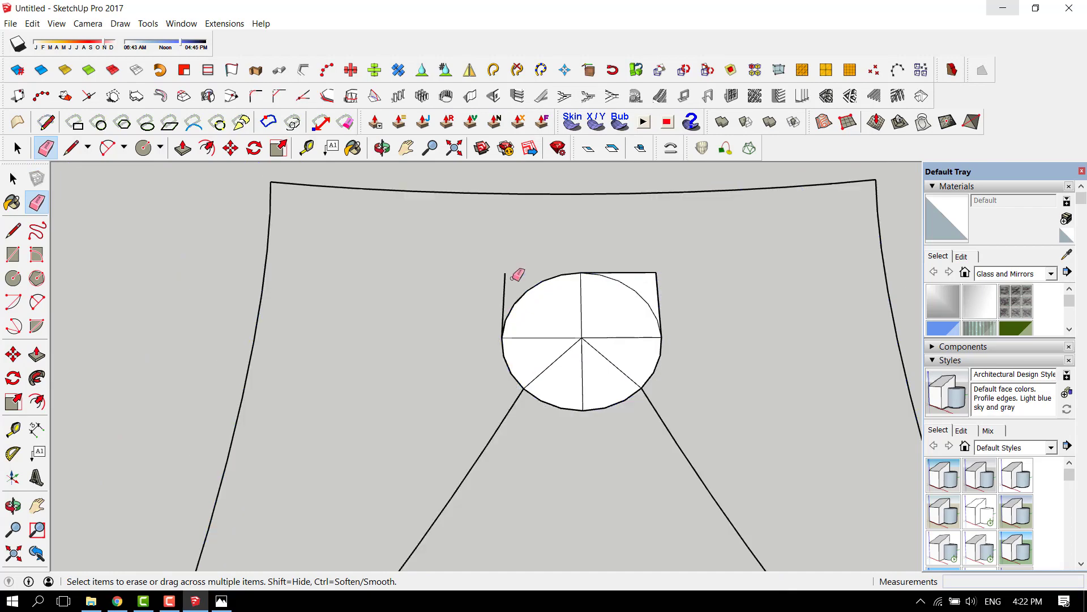
key("ctrl+z")
scroll(509, 274, "up", 3)
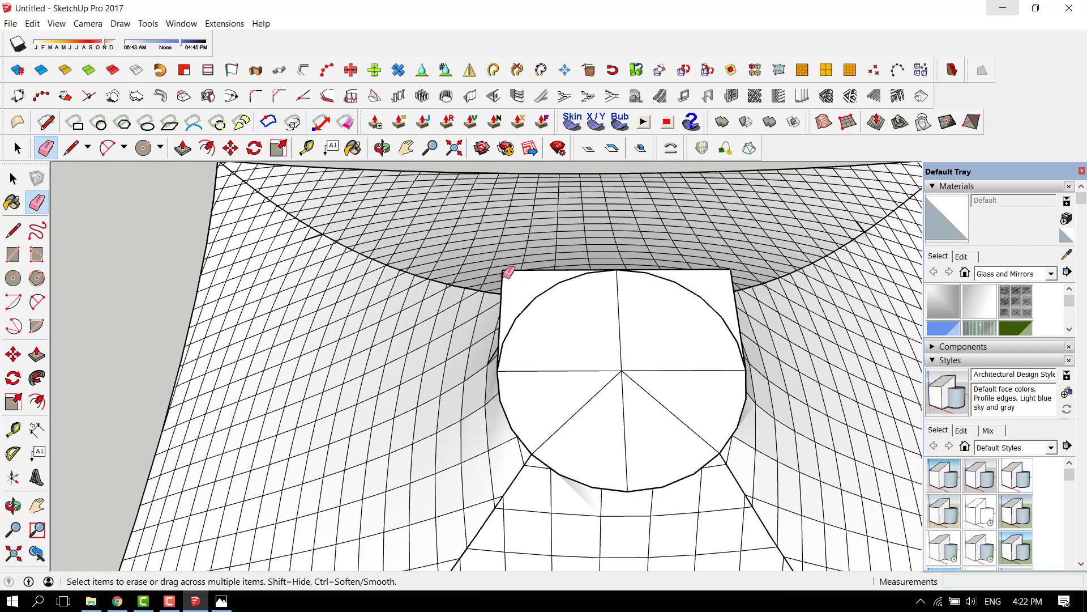
- Try to erase the stray edge on the top circle's rim from a low side view, and undo it
middle_click_drag(546, 262, 529, 262)
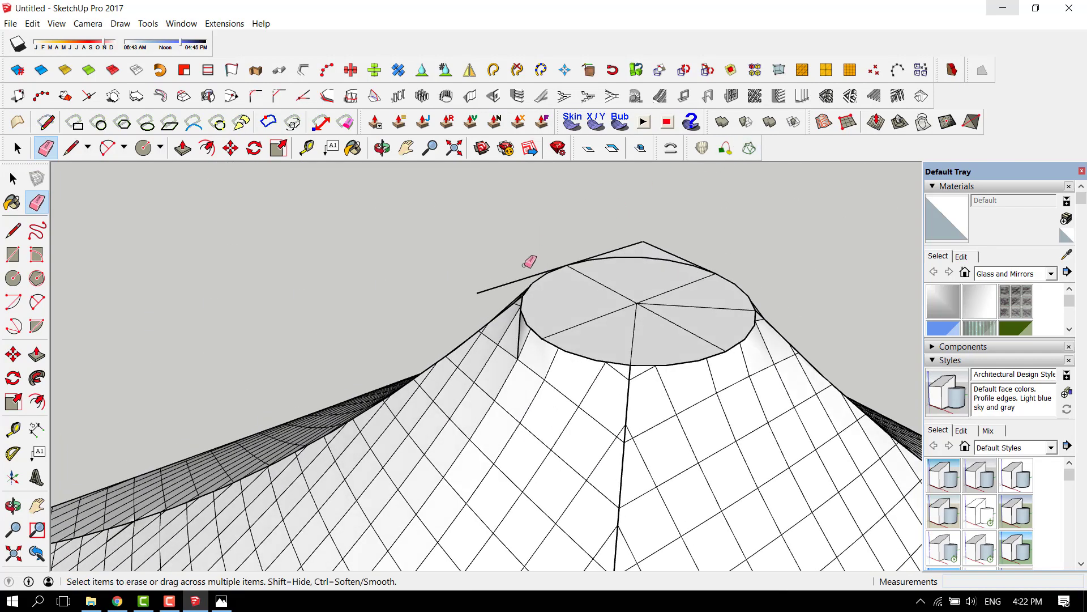
scroll(513, 327, "up", 2)
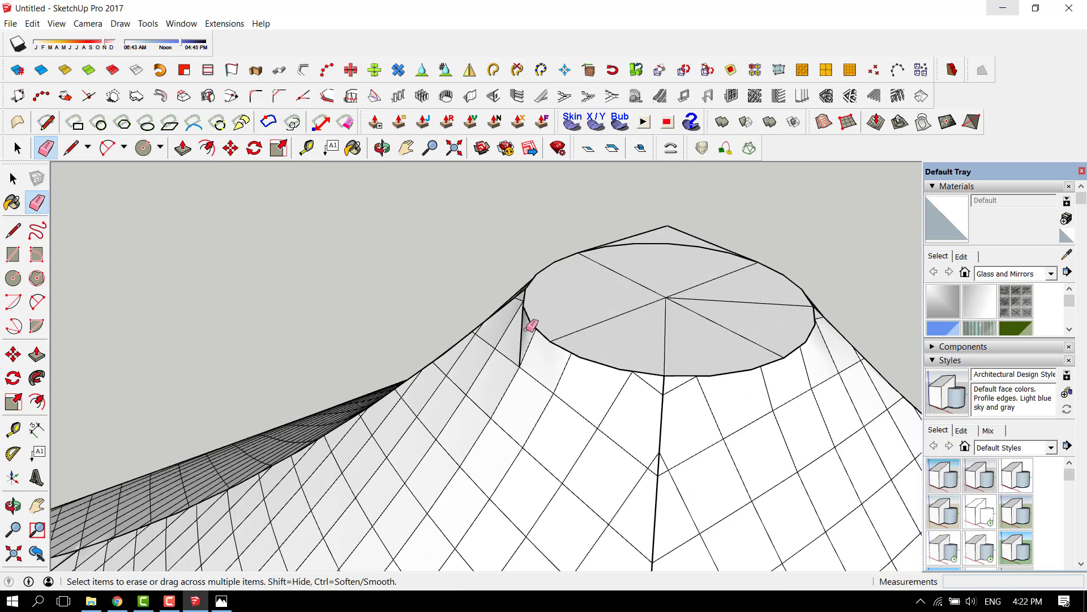
scroll(530, 326, "up", 1)
left_click(526, 326)
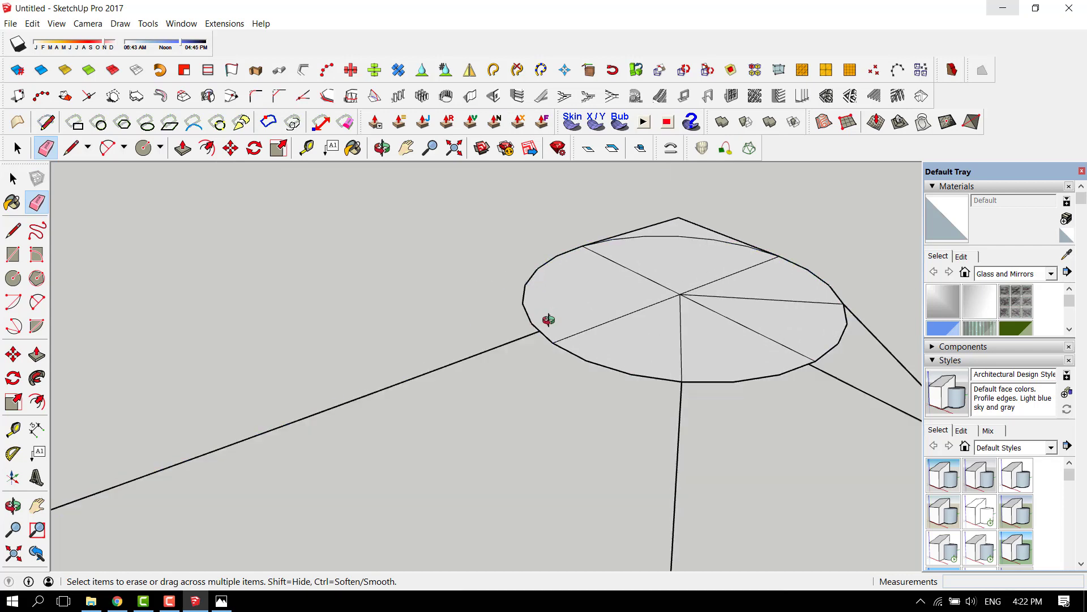
mouse_move(549, 320)
middle_mouse_down()
mouse_move(664, 253)
mouse_move(635, 308)
middle_mouse_up()
scroll(487, 311, "down", 7)
key("ctrl+z")
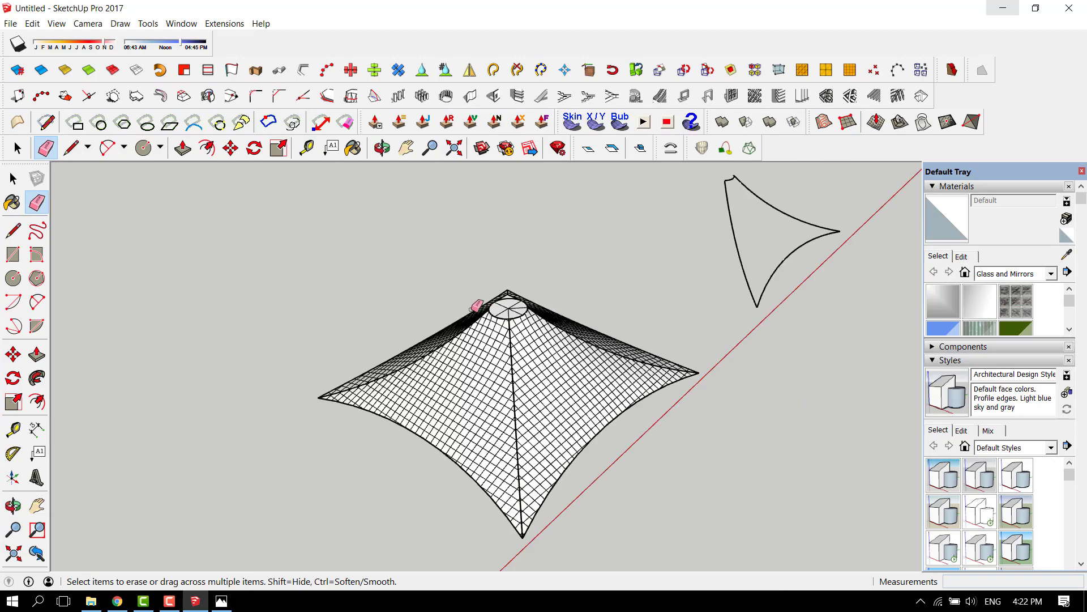
- Move the grouped canopy skin away from the frame so the frame arcs and top circle stand alone
middle_click_drag(478, 305, 521, 395)
key("space")
left_click(531, 410)
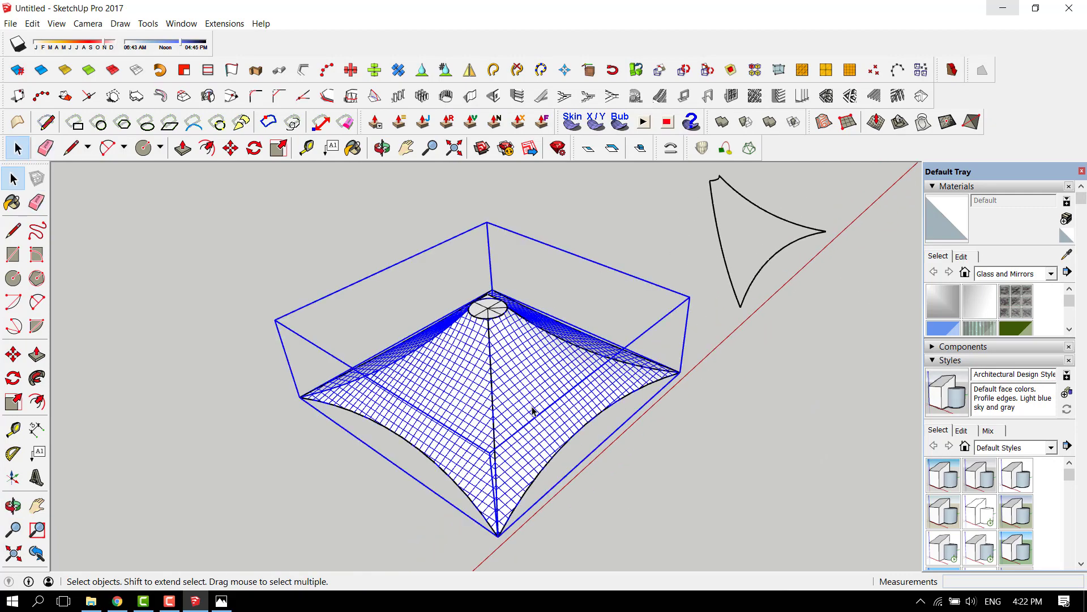
key("m")
left_click(542, 430)
left_click(316, 257)
- Remove the leftover corner edges and radial lines at the top circle, leaving a single clean circular face
middle_click_drag(416, 346, 426, 394)
scroll(488, 348, "up", 1)
scroll(488, 348, "up", 2)
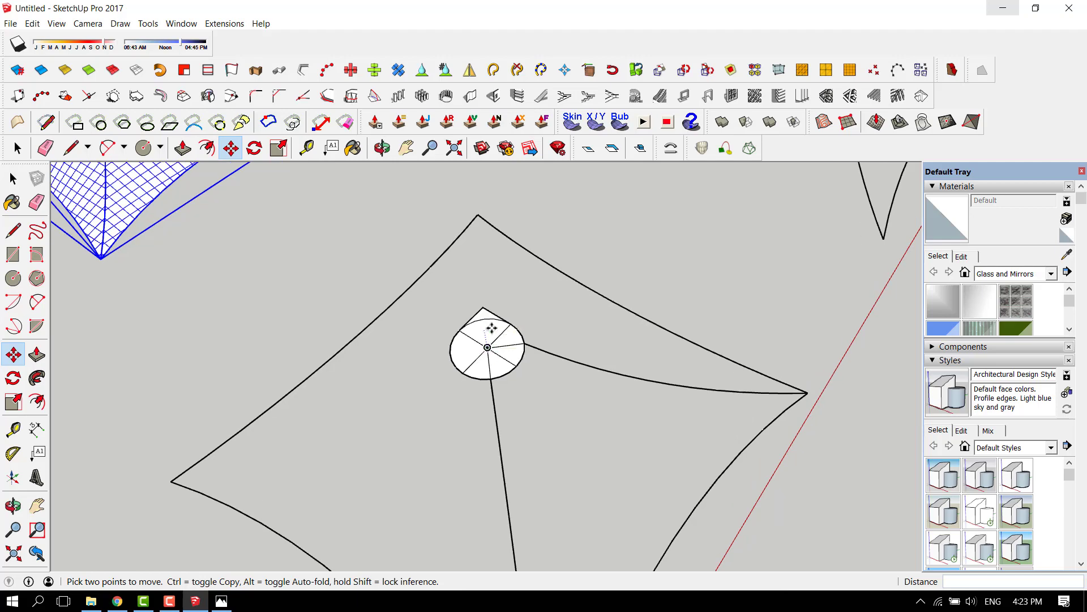
key("e")
scroll(508, 270, "up", 3)
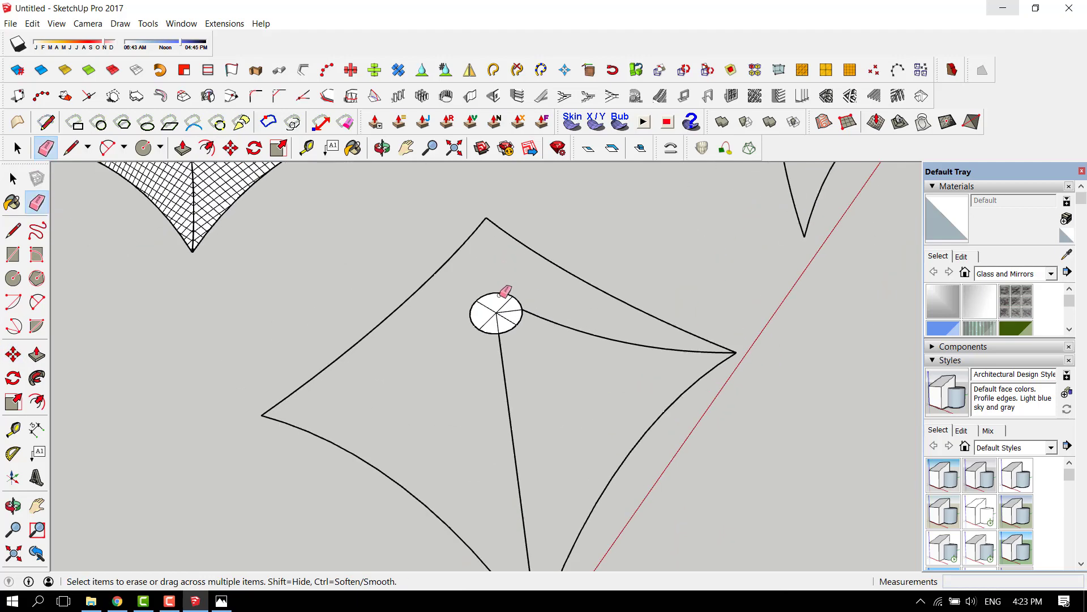
scroll(502, 304, "up", 2)
key("space")
left_click(503, 318)
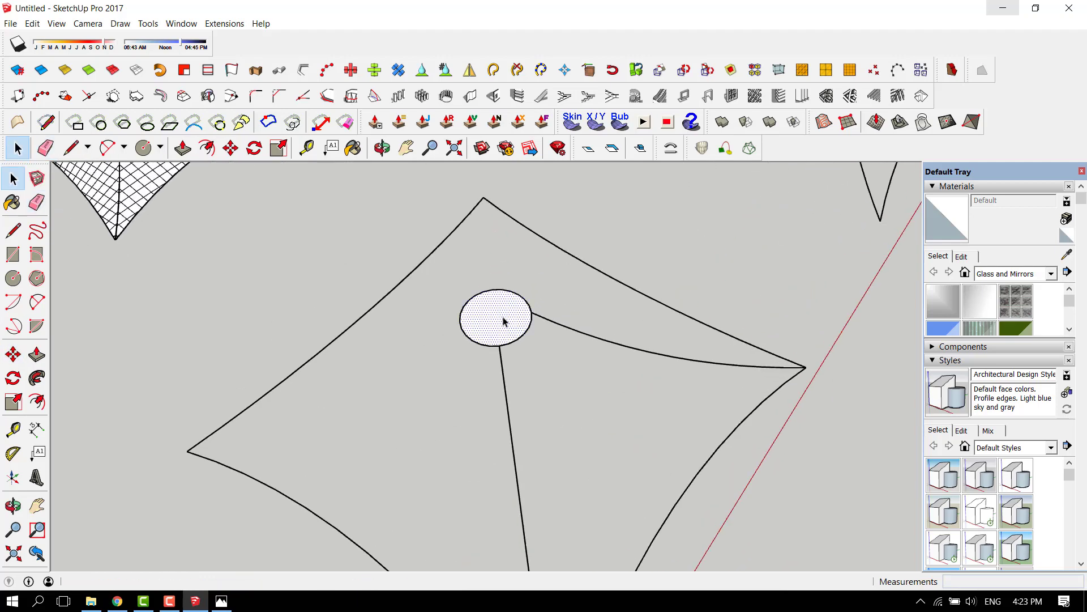
key("Delete")
scroll(504, 316, "down", 2)
middle_click_drag(504, 320, 209, 329)
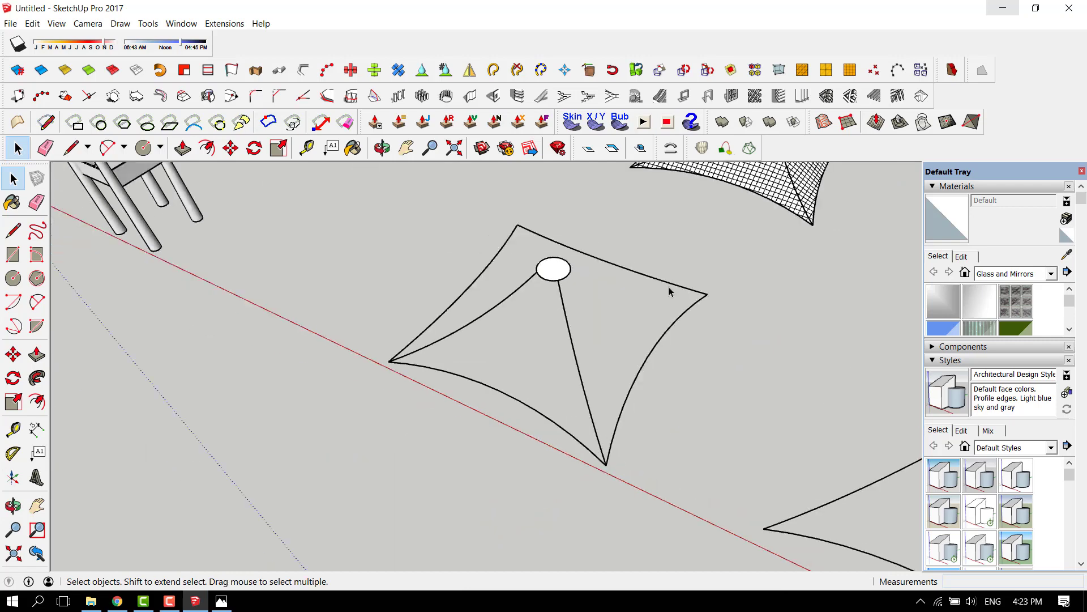
middle_click_drag(670, 291, 585, 336)
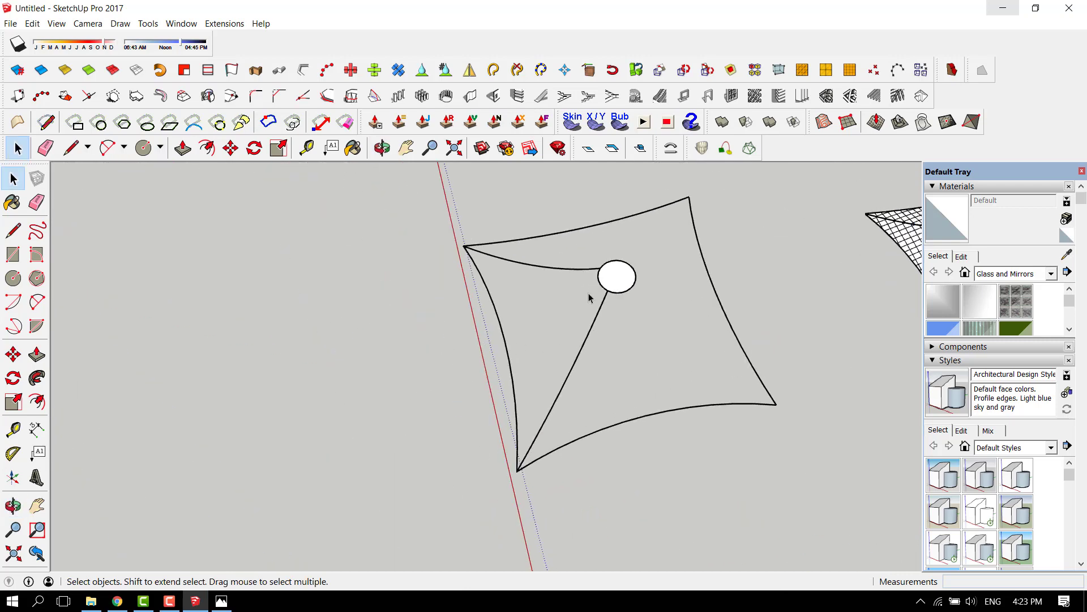
middle_click_drag(558, 257, 495, 284)
left_click(255, 149)
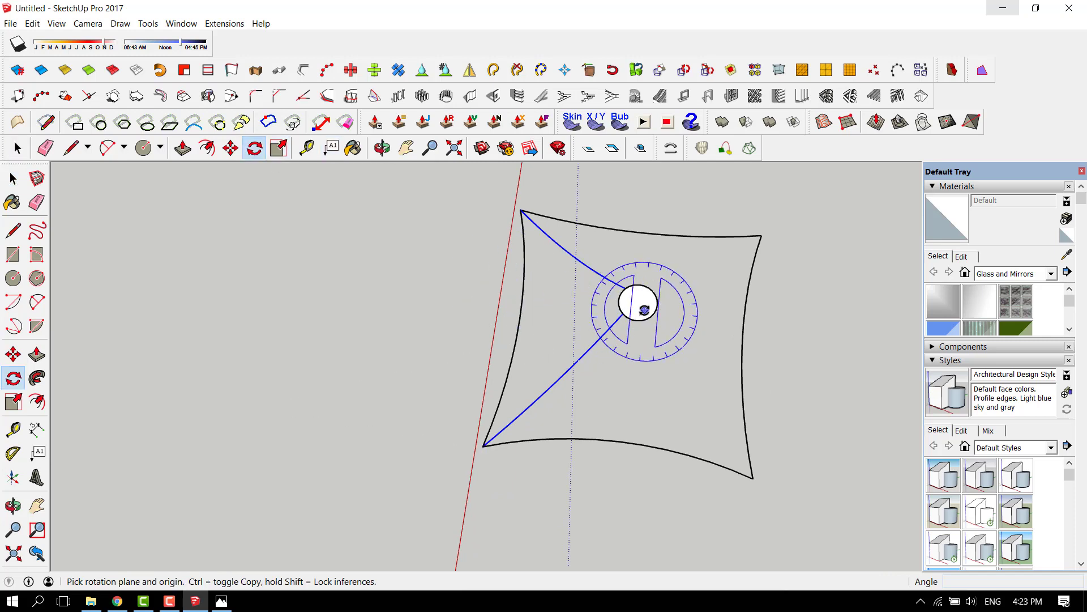
scroll(632, 324, "up", 2)
scroll(632, 311, "down", 1)
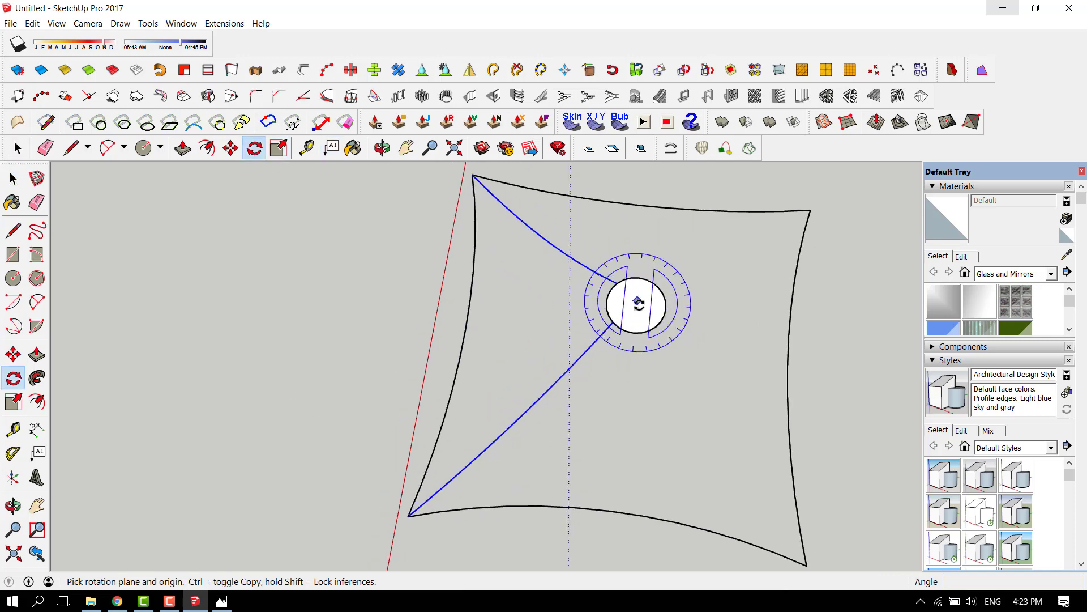
scroll(632, 306, "up", 2)
scroll(642, 311, "down", 4)
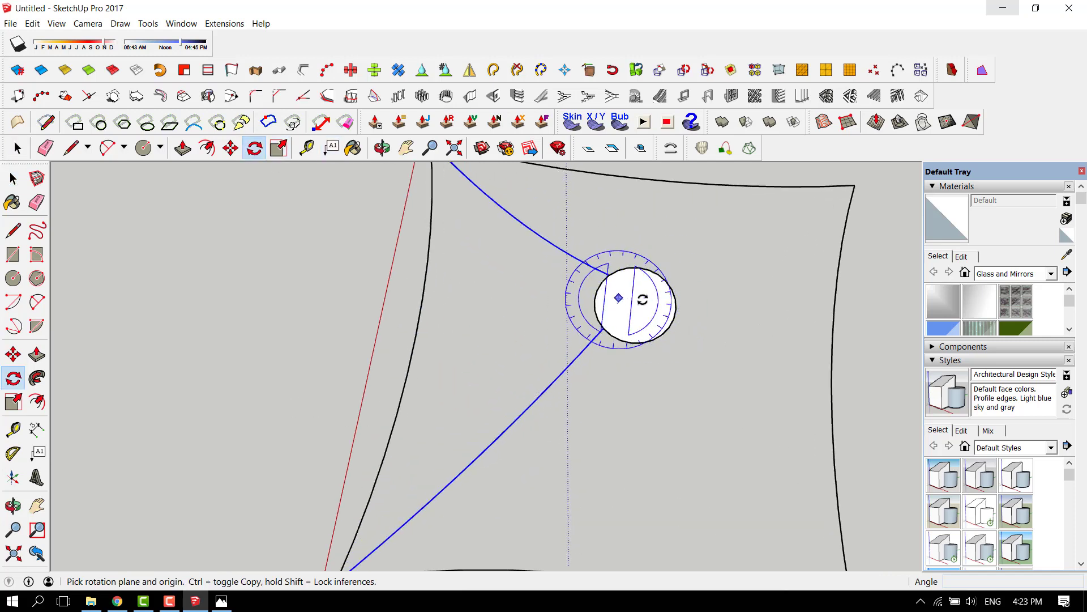
scroll(623, 286, "up", 4)
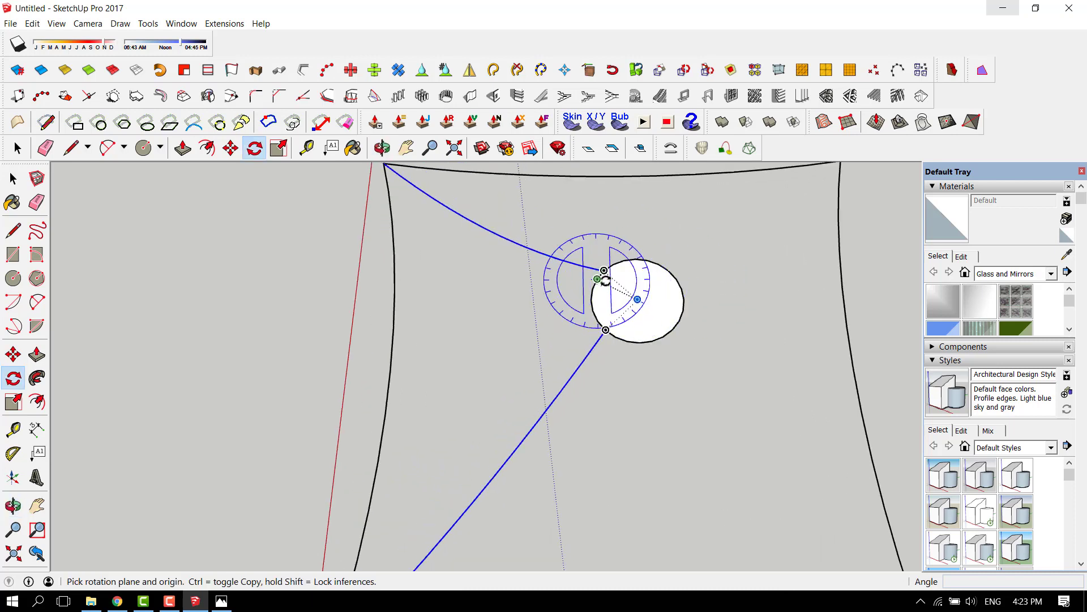
key("space")
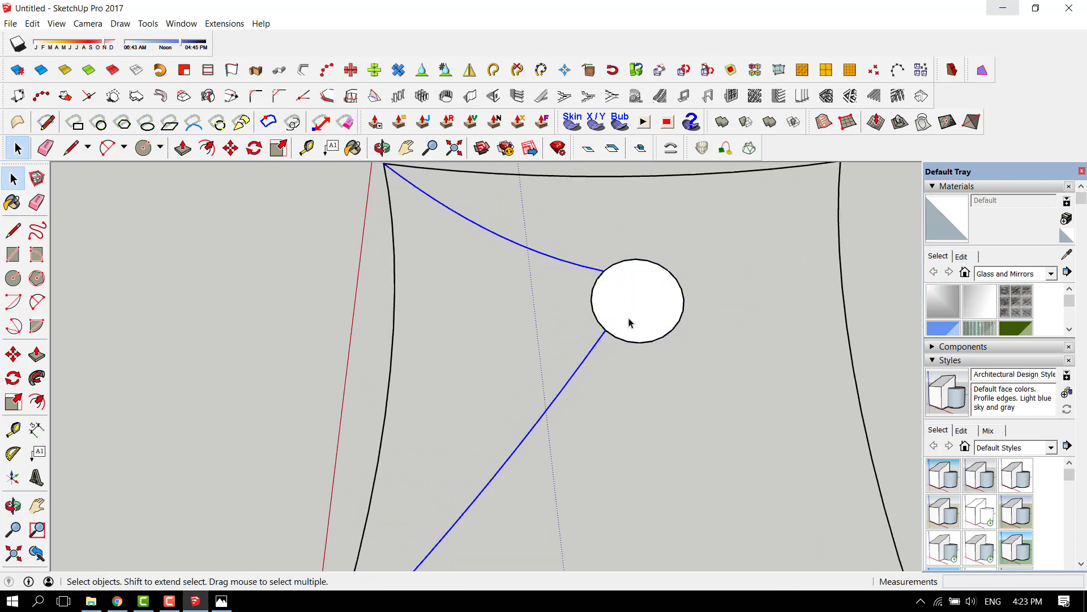
left_click(632, 319)
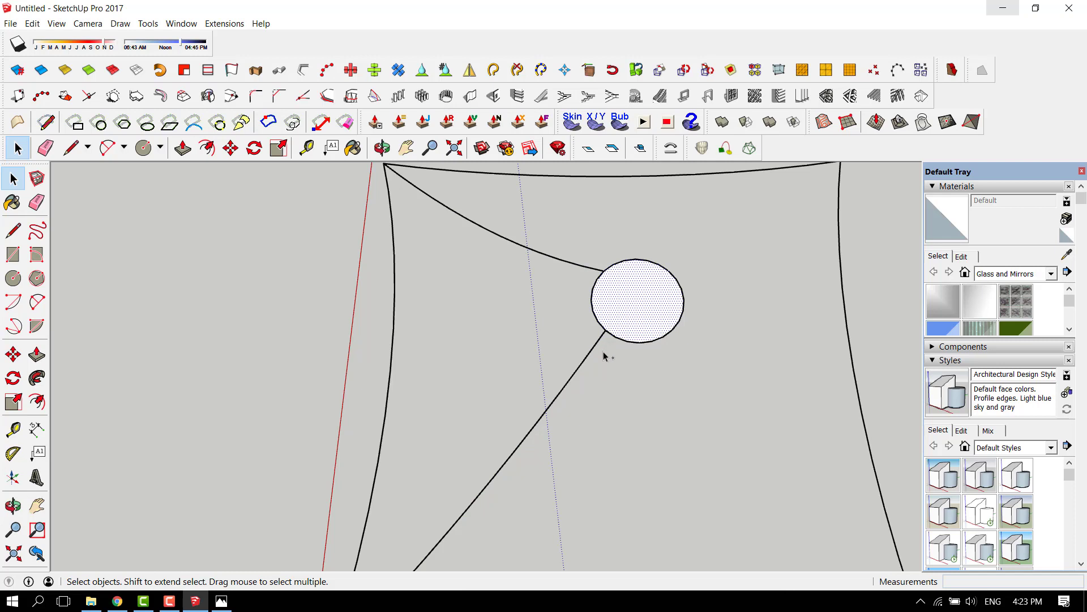
left_click(254, 148)
key("space")
- Draw two 4 m radius lines joining the inner endpoints of both corner arcs to the top circle's centre
key("l")
left_click(605, 330)
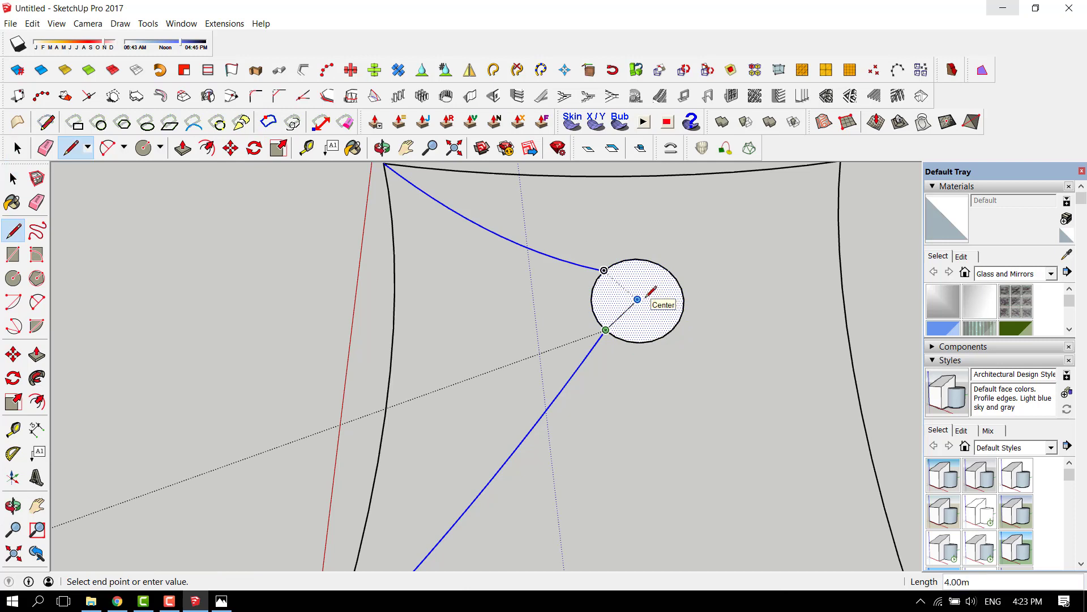
left_click(605, 269)
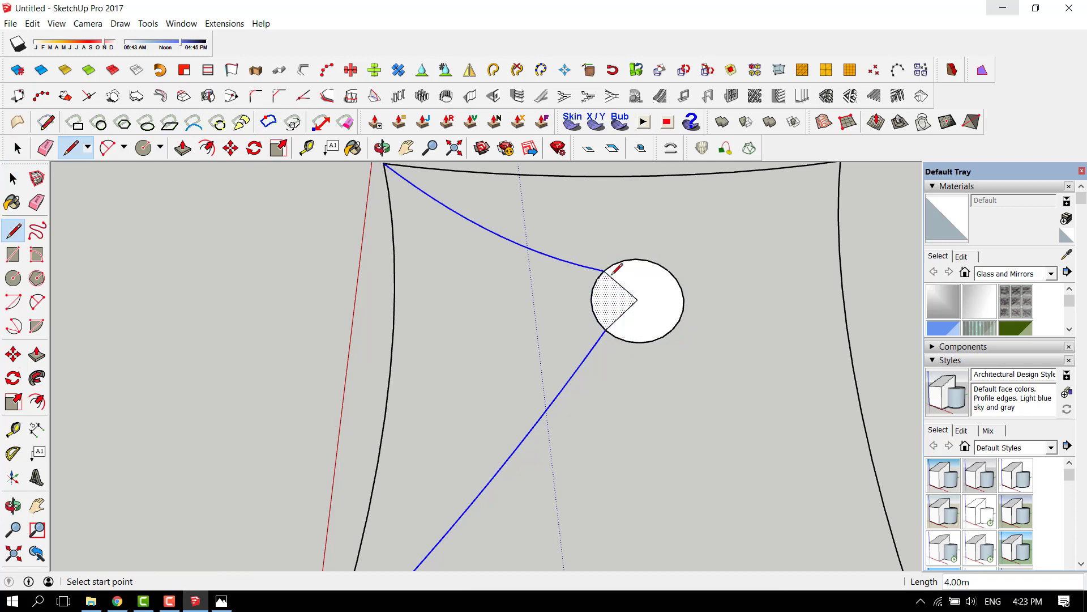
- Copy the two corner arcs to the opposite corners by rotating them around the top circle's centre
key("space")
left_click(577, 407)
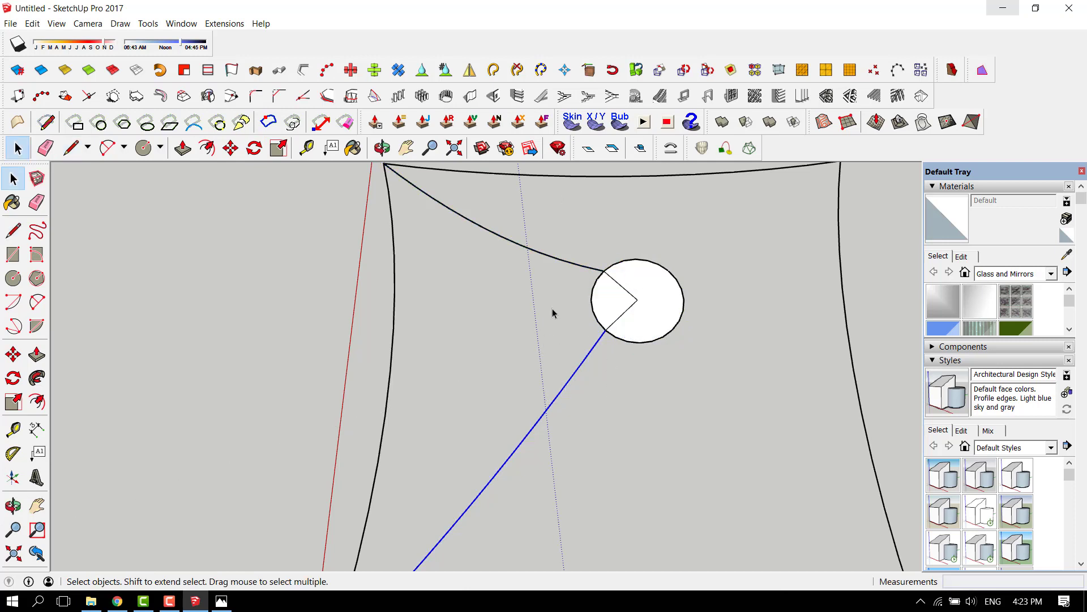
left_click(255, 148)
left_click(638, 298)
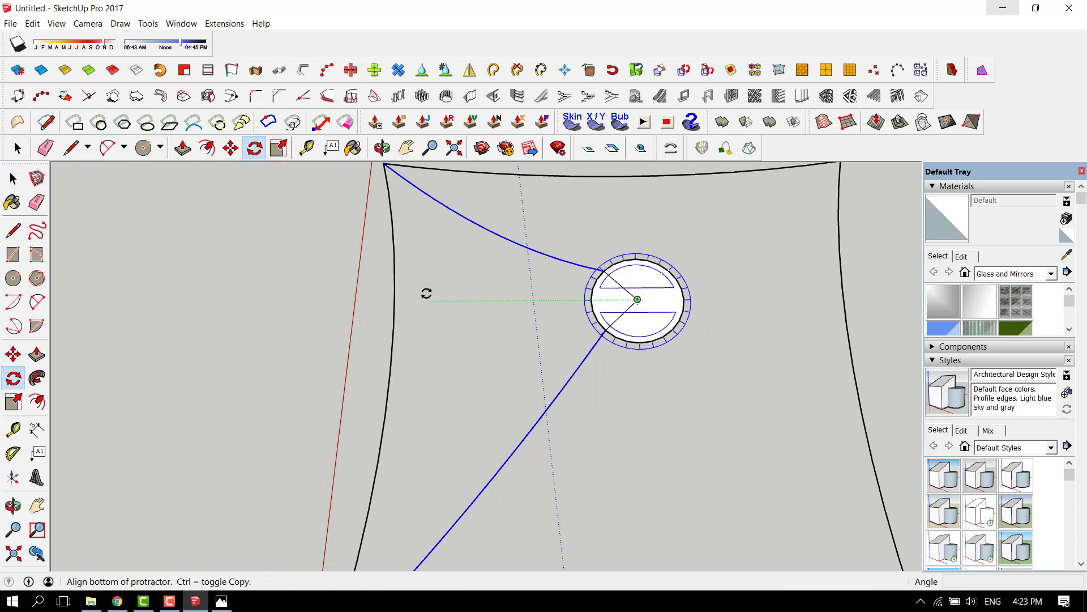
scroll(495, 334, "down", 1)
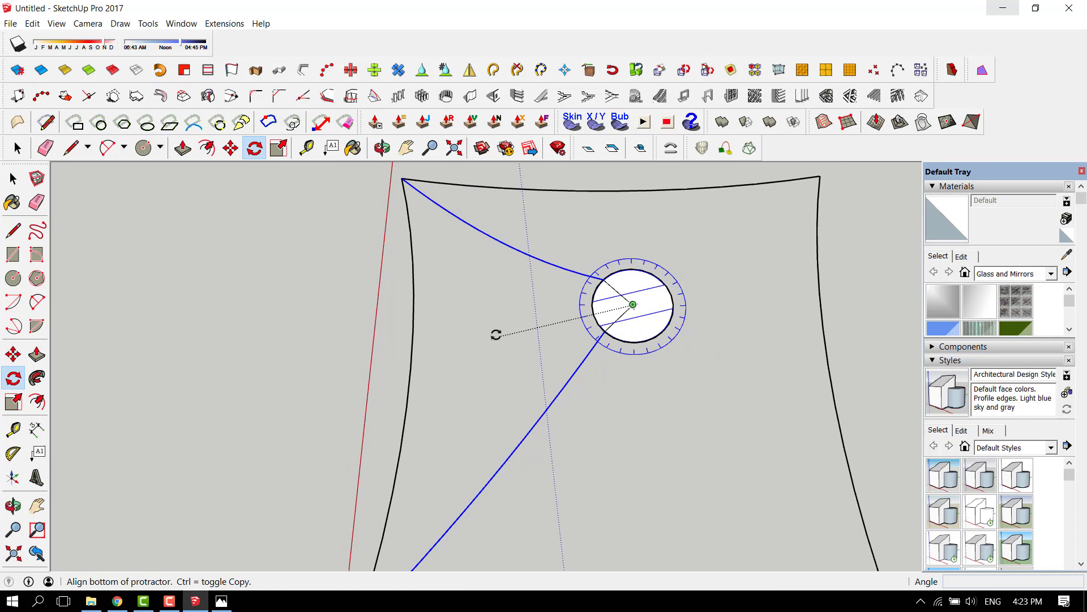
left_click(371, 311)
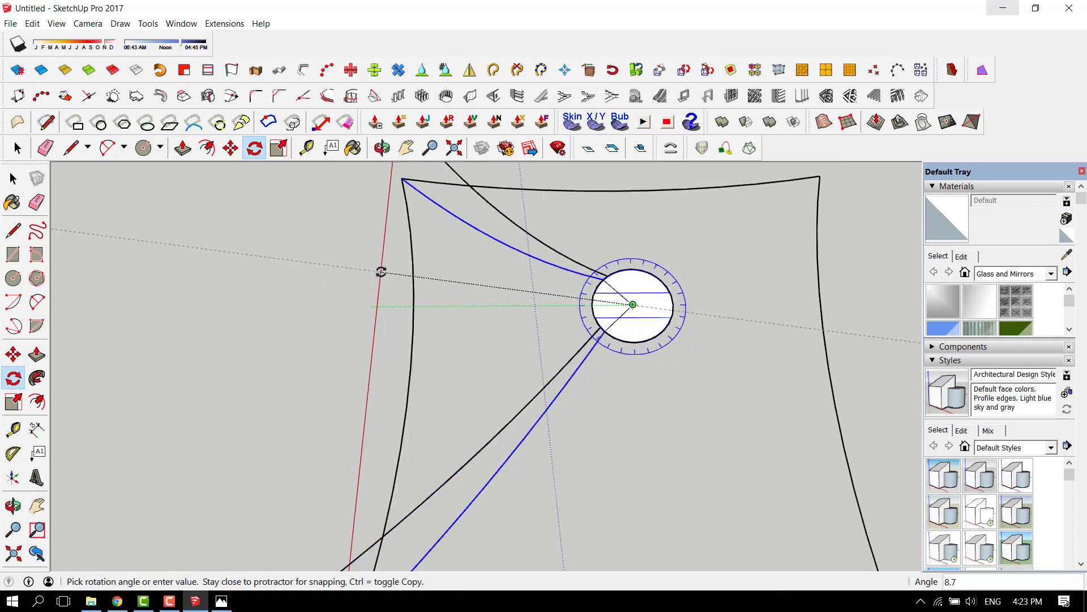
left_click(874, 310)
- Remove the two radial lines and the face inside the top circle, keeping only its rim
scroll(539, 226, "down", 1)
key("space")
scroll(610, 267, "up", 1)
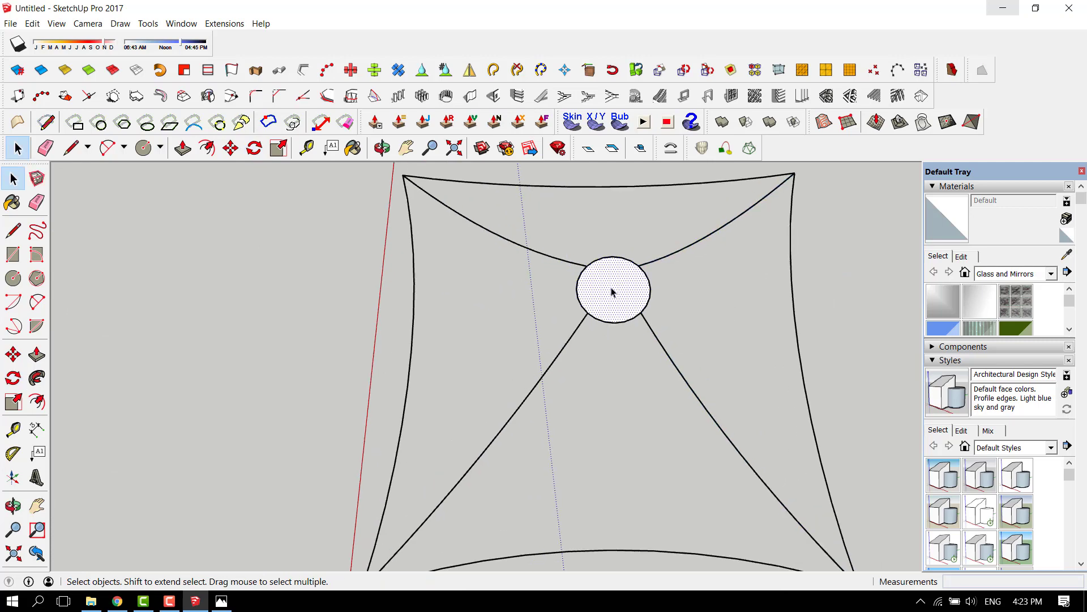
key("Delete")
- Select all edges of the canopy frame, including the top circle, and make them a group
scroll(566, 254, "down", 3)
middle_click_drag(731, 301, 648, 272)
scroll(646, 275, "down", 3)
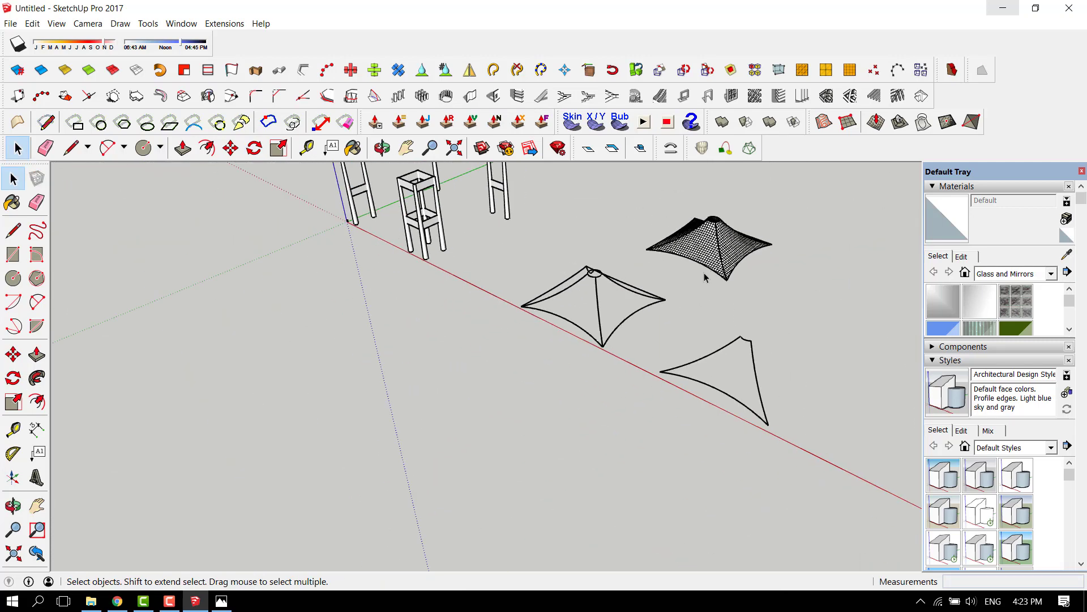
scroll(704, 278, "up", 1)
left_click(703, 255)
scroll(589, 269, "up", 3)
left_click_drag(546, 284, 496, 231)
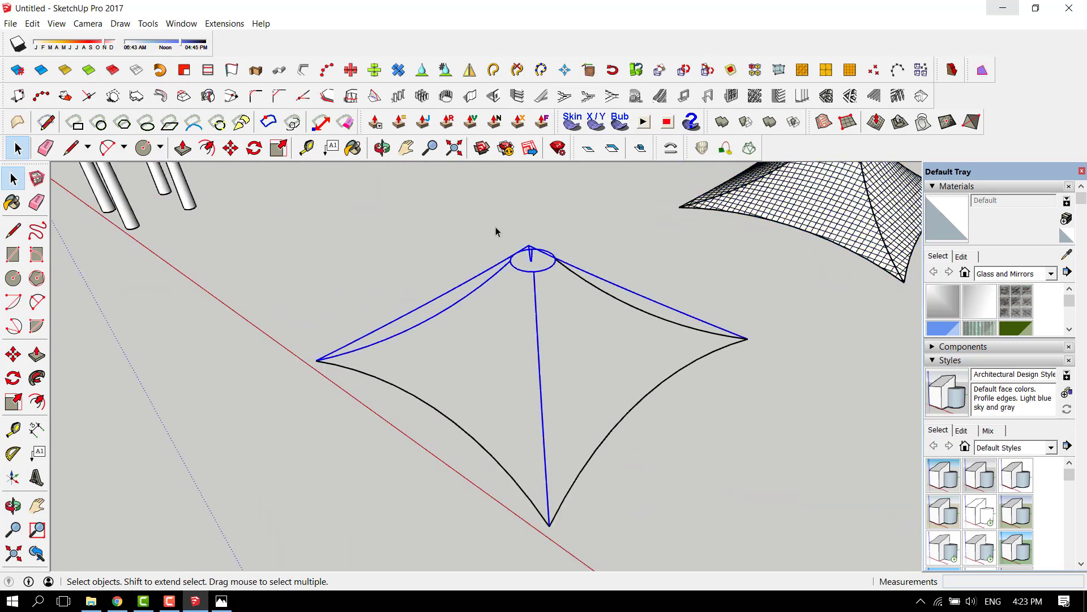
scroll(561, 301, "down", 3)
scroll(536, 285, "up", 3)
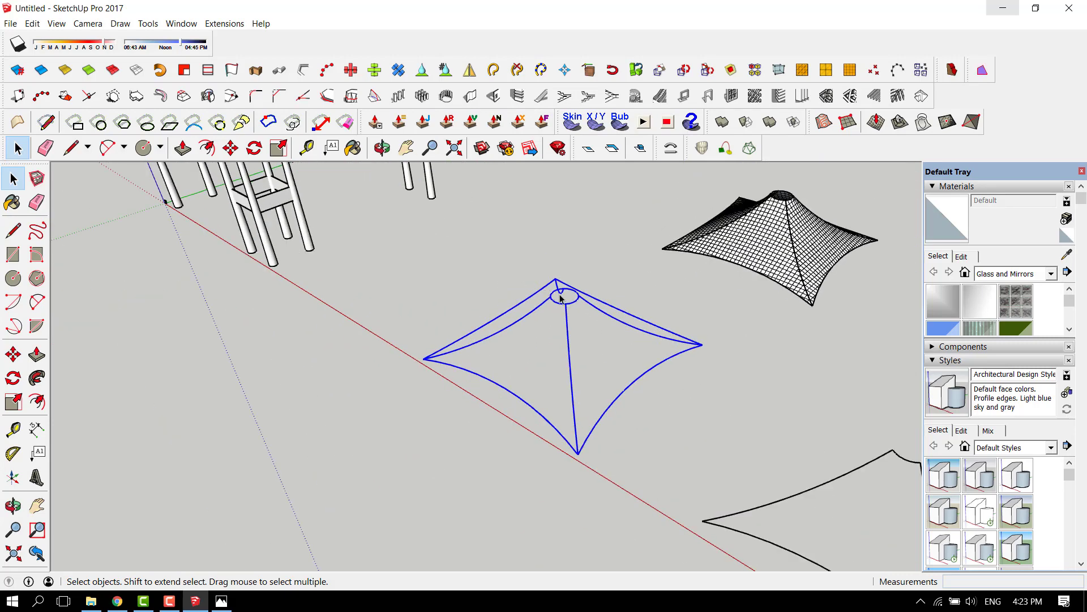
right_click(566, 295)
left_click(606, 338)
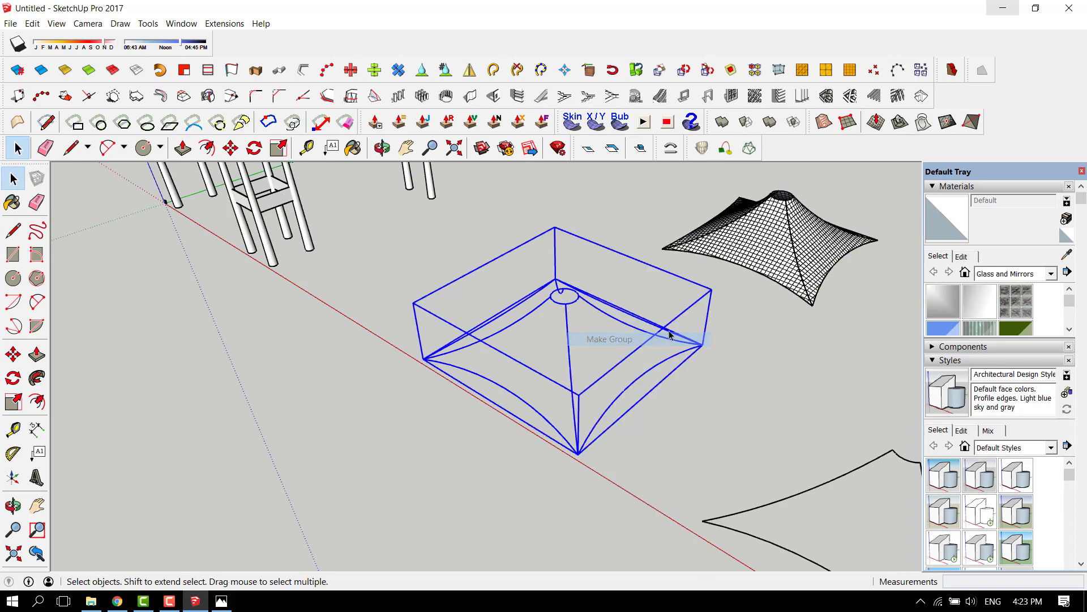
- Move the grouped canopy skin back onto the frame, matching their corner points
scroll(777, 288, "down", 2)
left_click(777, 289)
scroll(777, 289, "up", 6)
key("m")
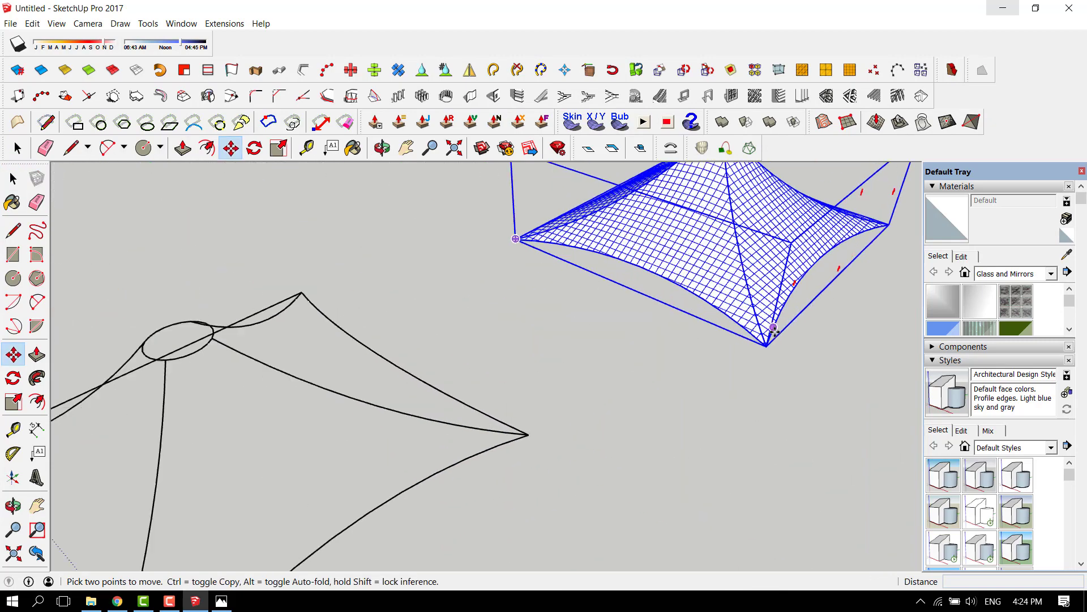
left_click(707, 453)
scroll(751, 300, "down", 5)
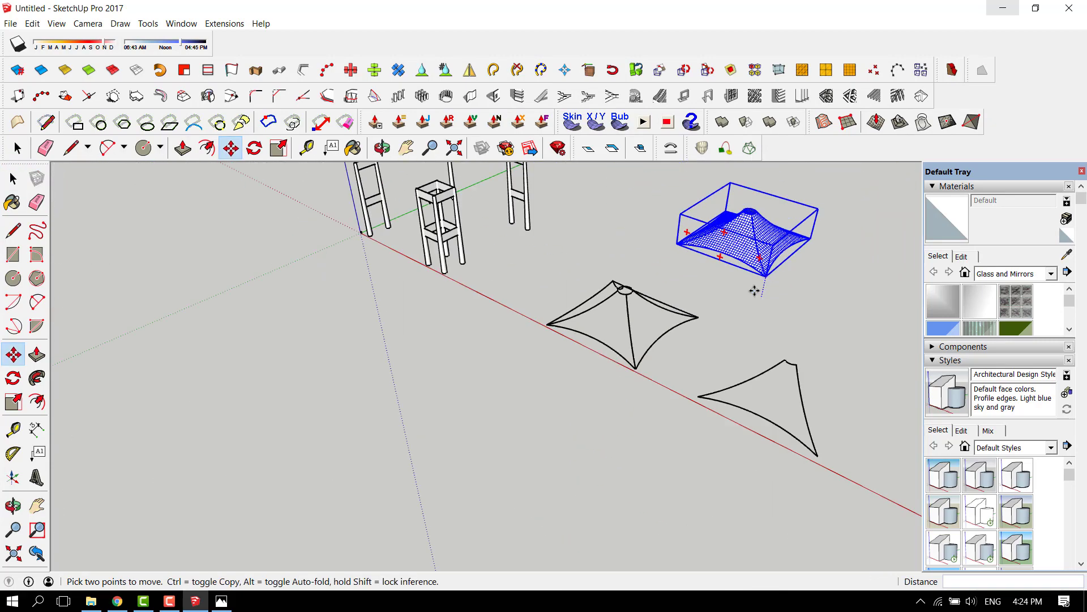
scroll(623, 377, "up", 5)
scroll(620, 341, "down", 1)
middle_click_drag(620, 340, 583, 376)
scroll(583, 376, "down", 4)
scroll(584, 296, "up", 6)
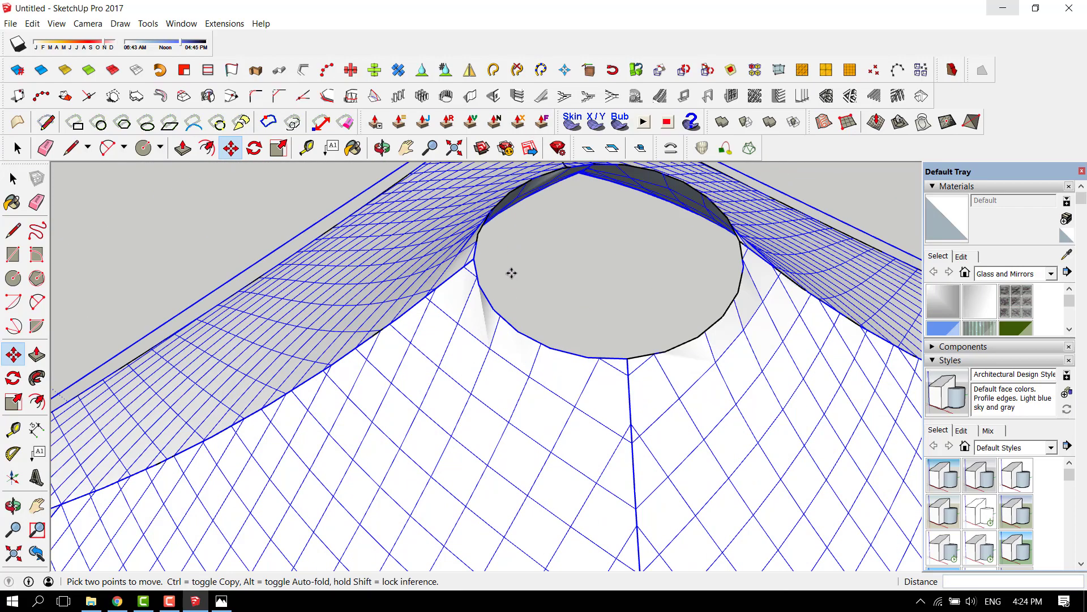
key("space")
scroll(544, 262, "down", 4)
scroll(559, 250, "up", 1)
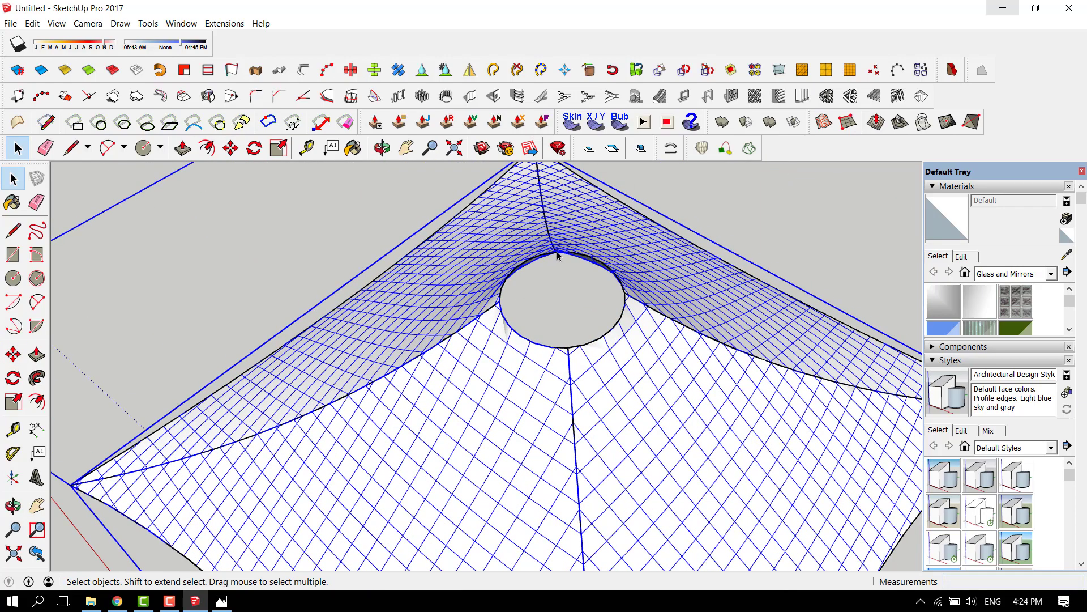
scroll(558, 255, "down", 6)
middle_click_drag(557, 266, 675, 275)
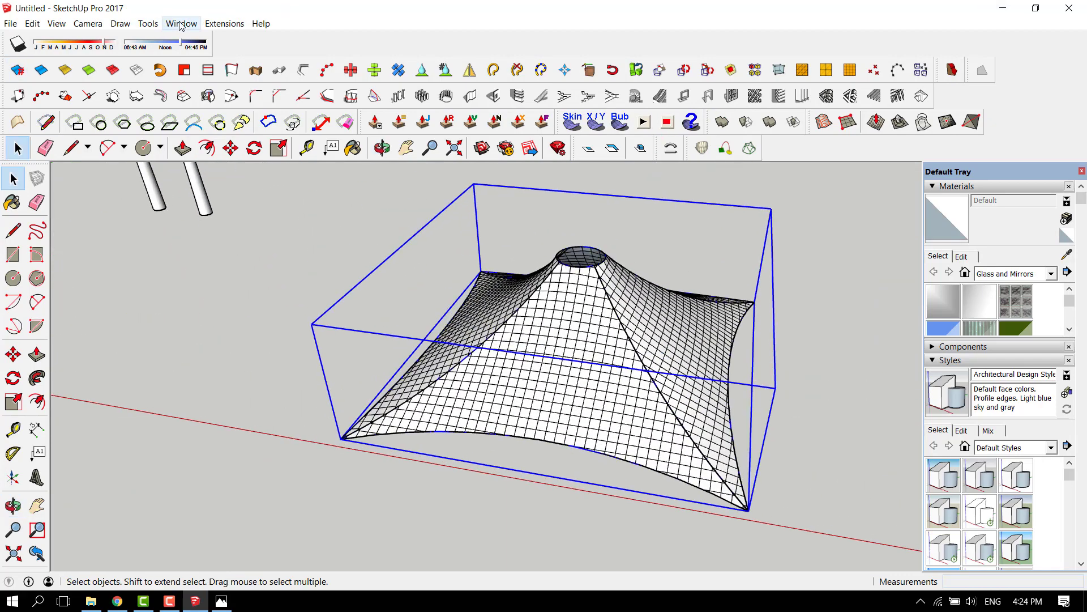
- Try to convert the closed frame group to cylinders with 0.2 m diameter and precision 10
left_click(146, 24)
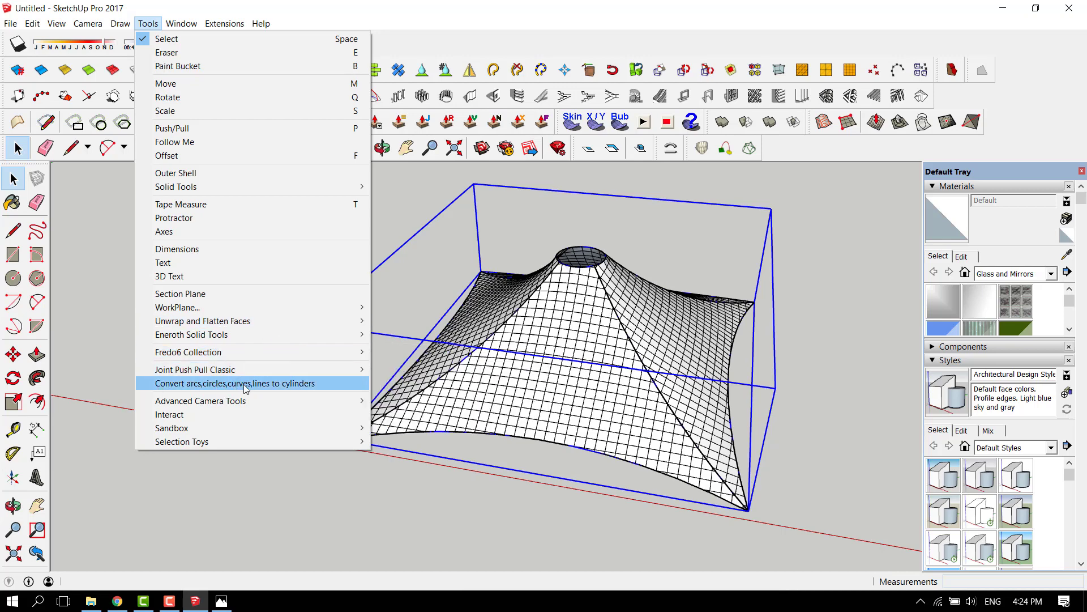
left_click(295, 384)
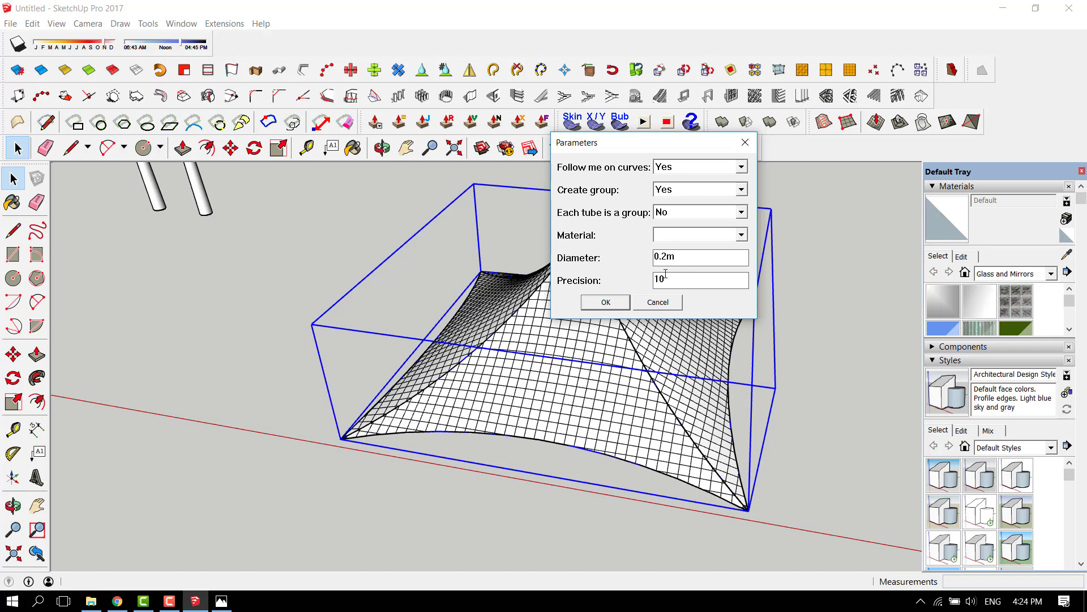
left_click(605, 302)
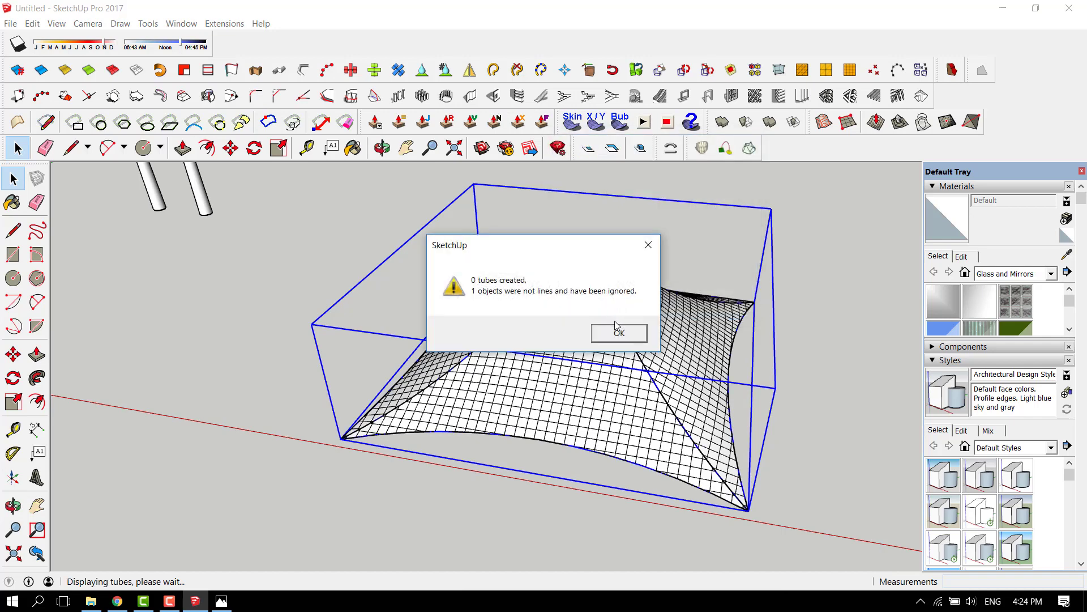
left_click(622, 336)
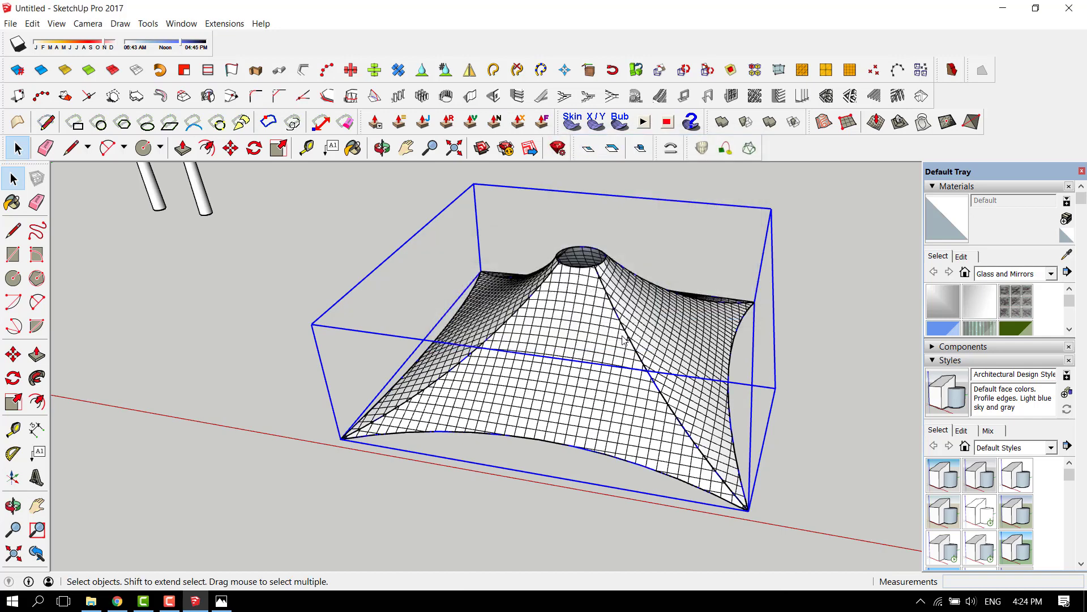
- Move the frame group away from the canopy skin, and undo the move
scroll(614, 322, "down", 3)
key("m")
left_click(680, 407)
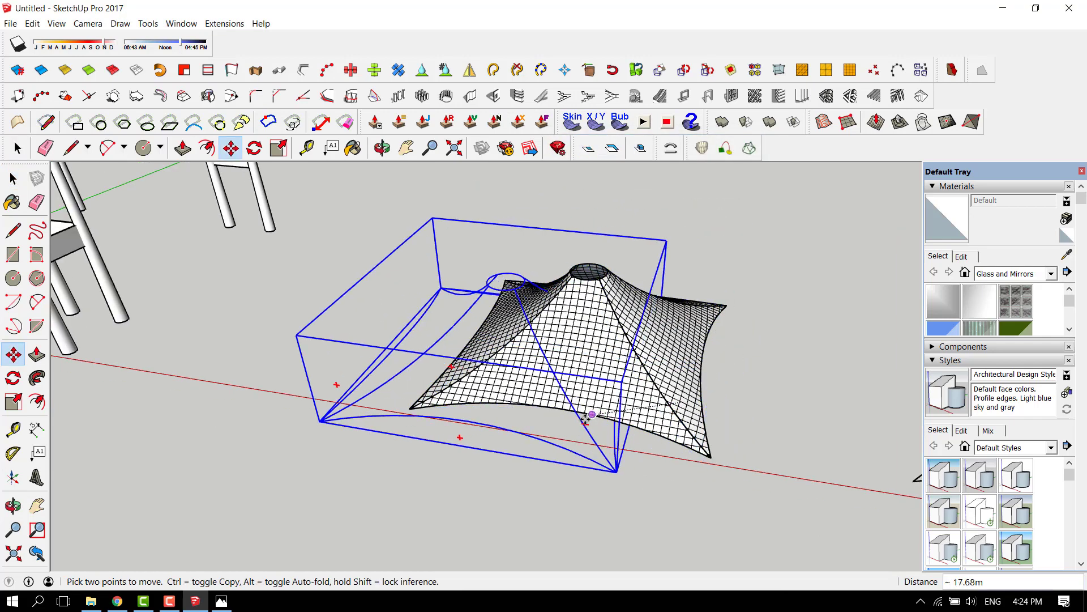
scroll(504, 448, "down", 3)
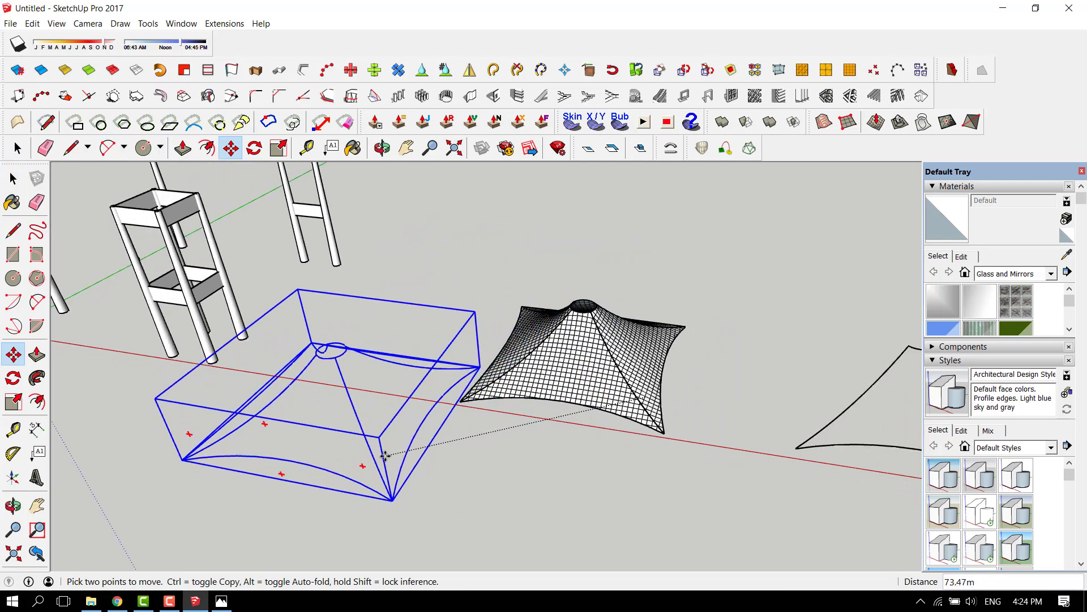
right_click(361, 430)
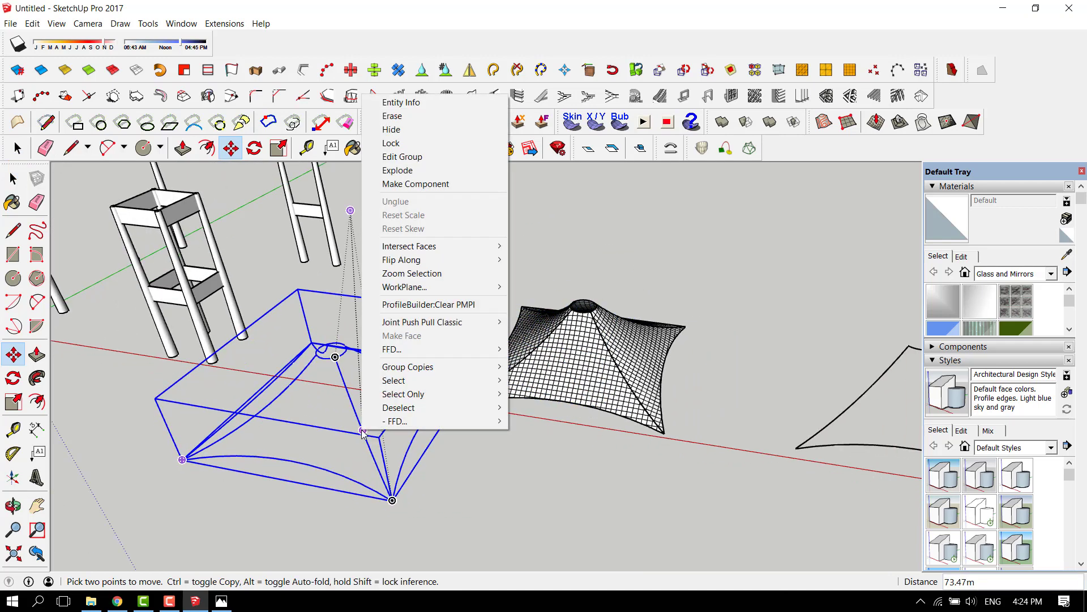
left_click(575, 464)
key("Escape")
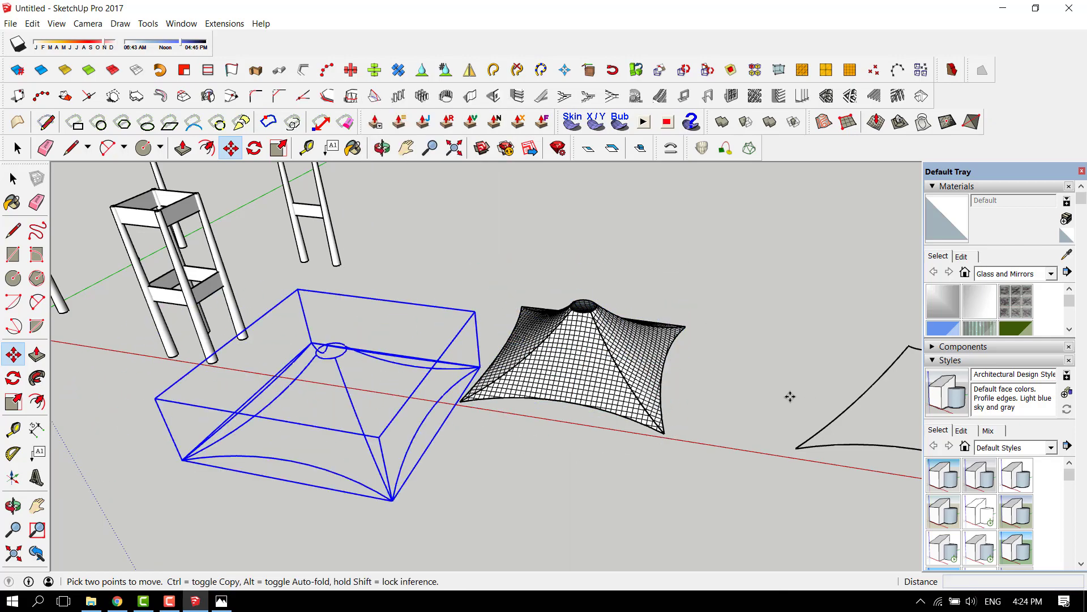
key("ctrl+z")
scroll(684, 388, "up", 6)
scroll(658, 400, "down", 5)
key("space")
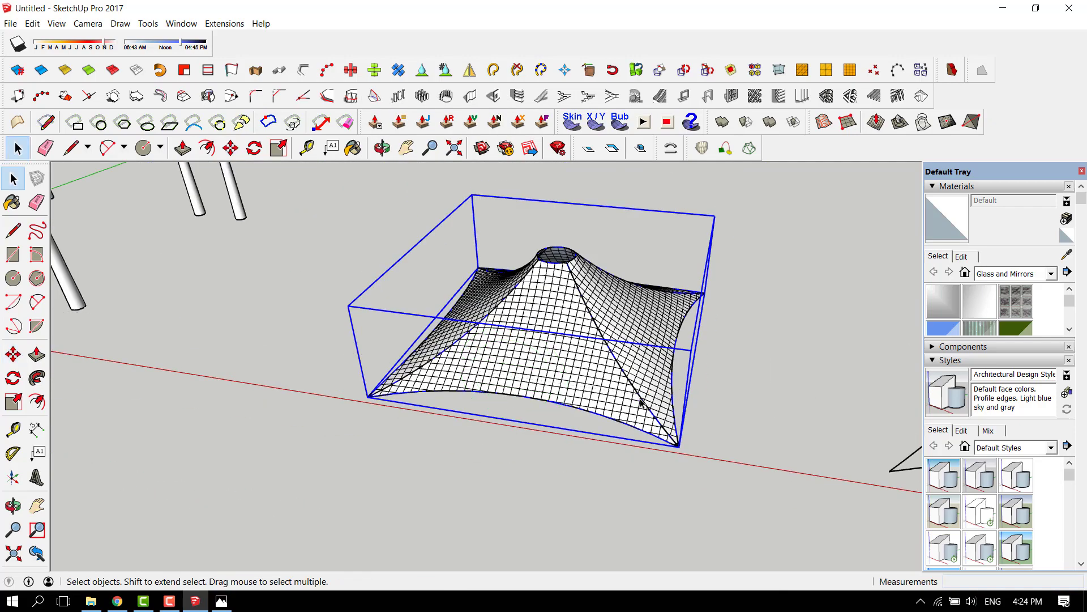
double_click(642, 402)
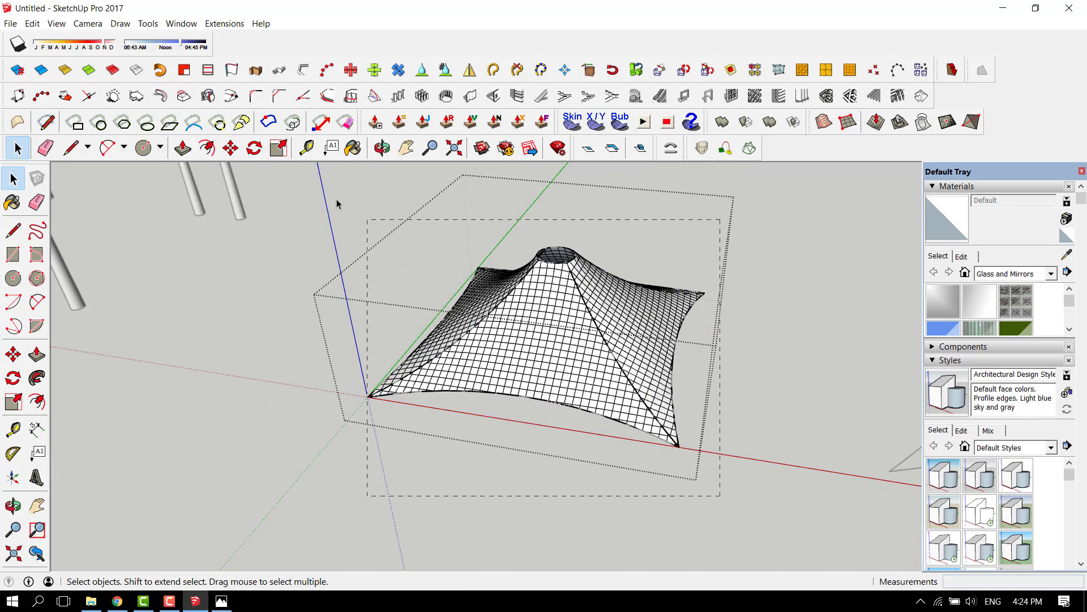
left_click_drag(336, 204, 318, 213)
left_click(561, 432)
scroll(400, 389, "up", 2)
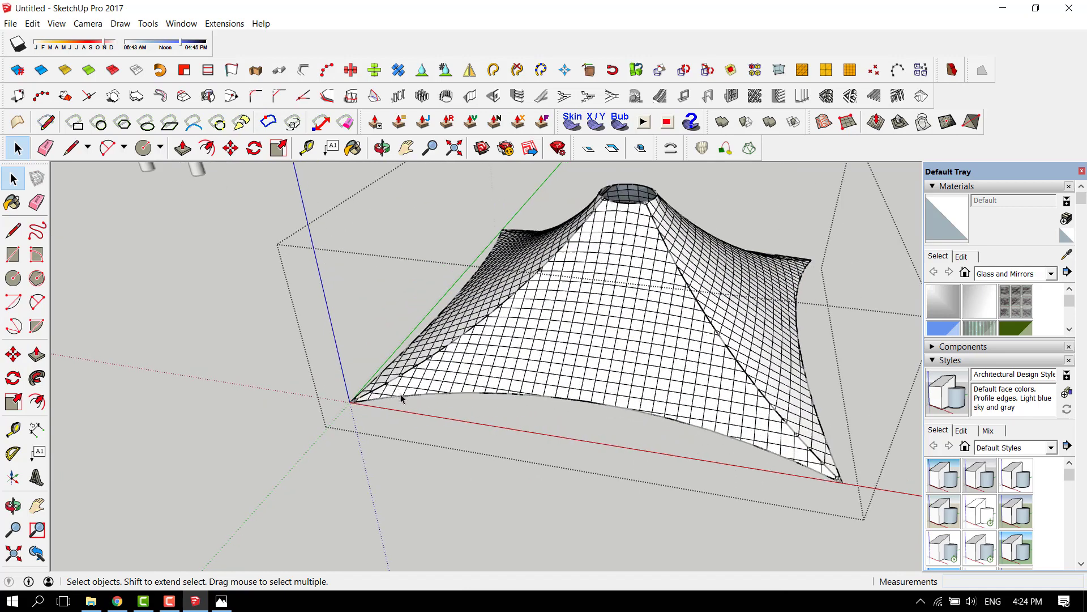
left_click(402, 399)
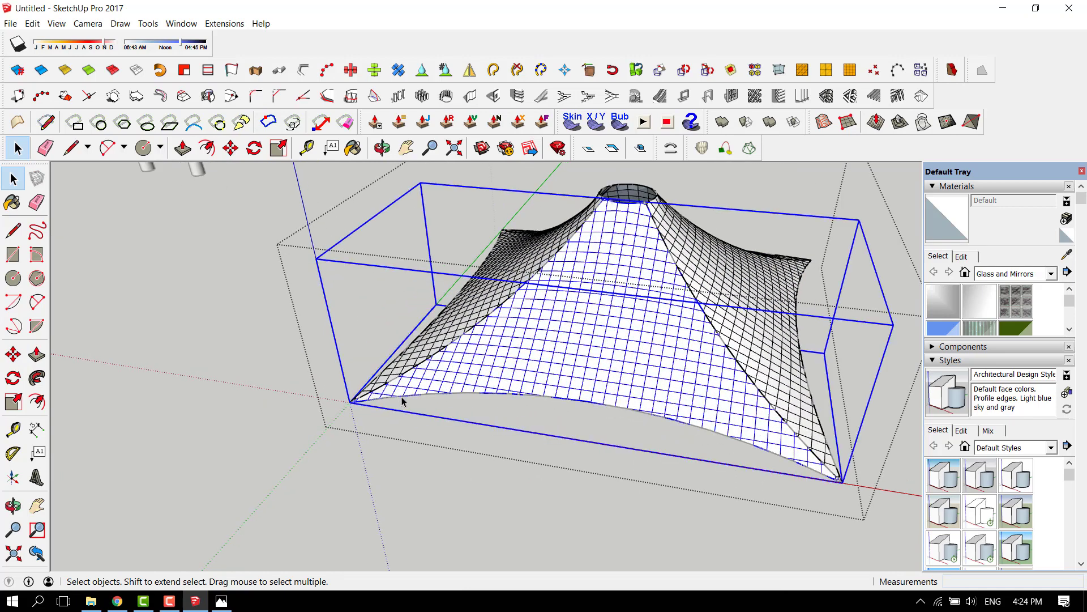
- Open the frame group, convert all its arcs and the top circle's rim to cylinders, and close the group
double_click(402, 401)
scroll(402, 401, "down", 2)
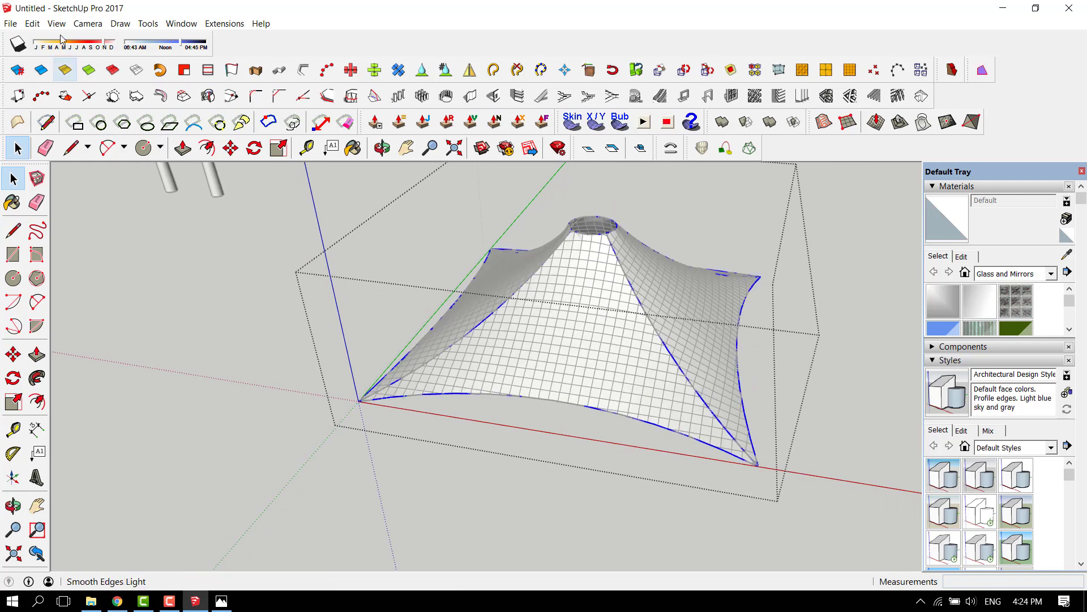
left_click(181, 23)
mouse_move(148, 25)
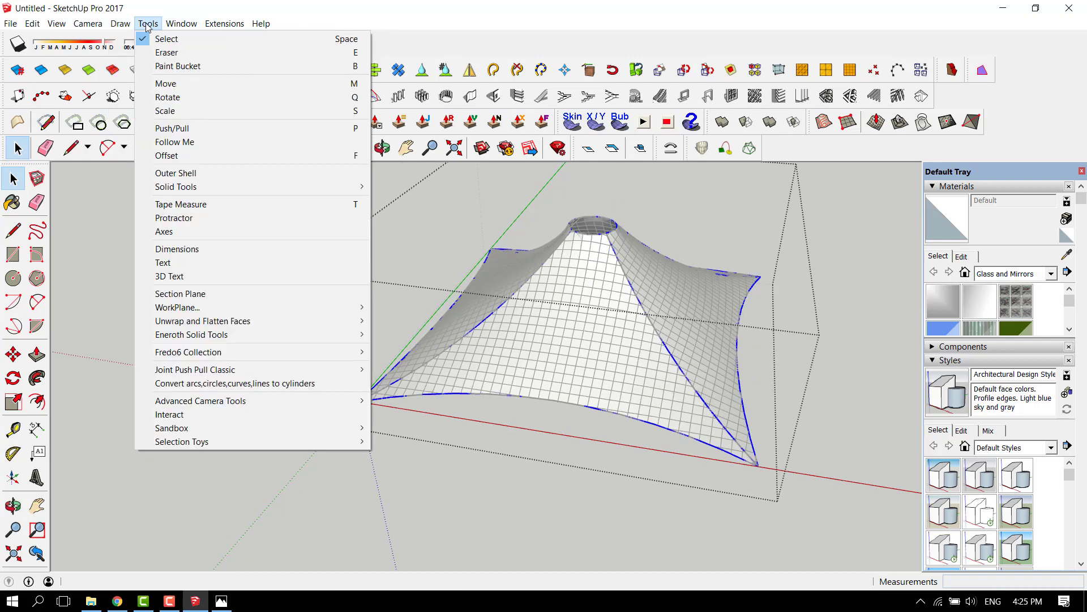
left_click(227, 386)
left_click(490, 369)
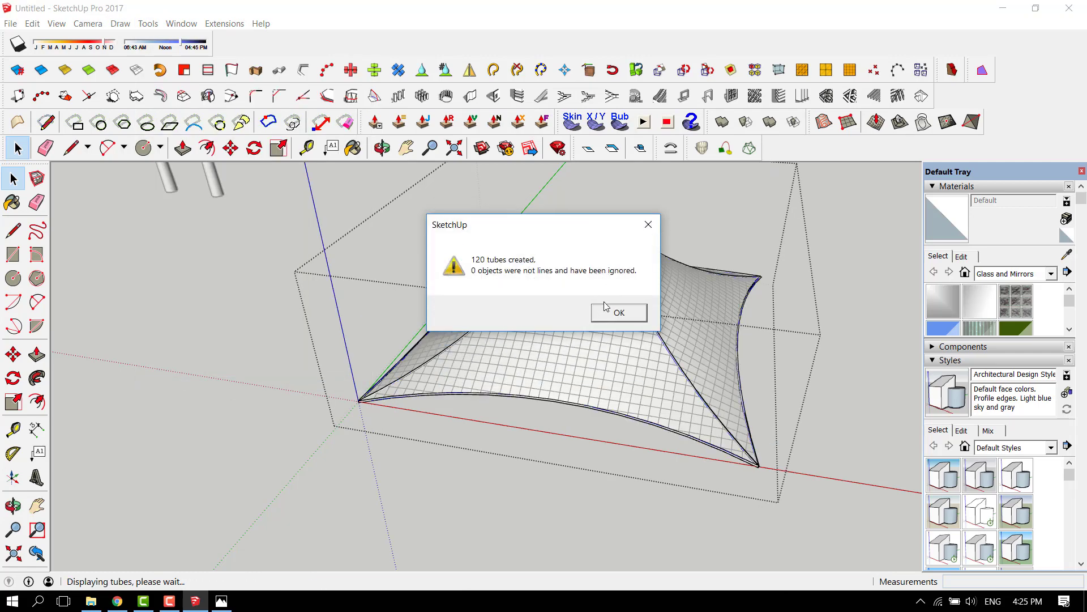
left_click(617, 314)
left_click(864, 234)
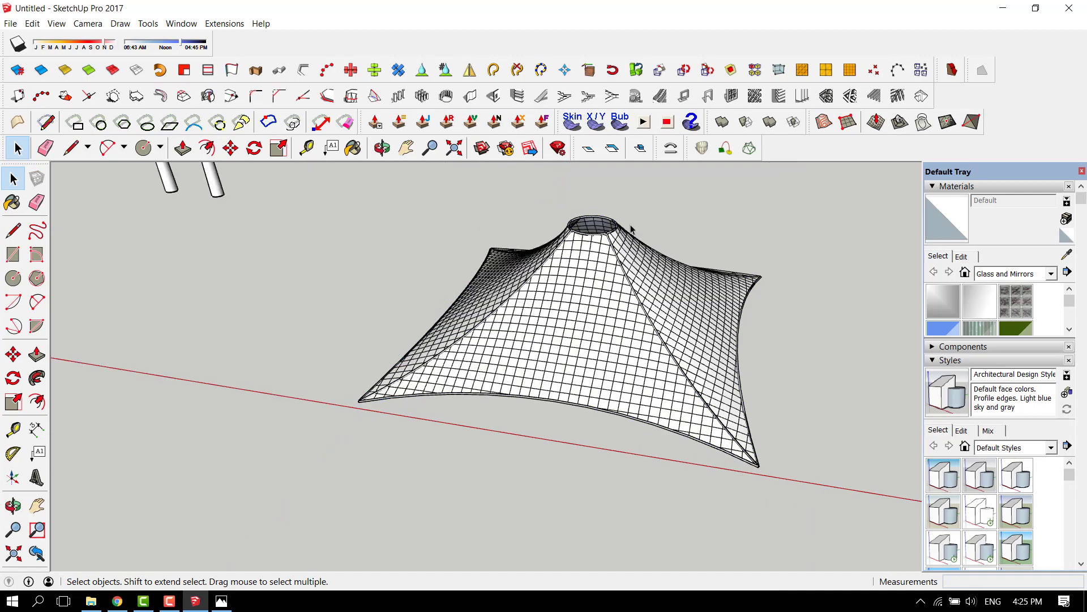
- Delete the leftover single-panel outline standing beside the finished canopy
scroll(623, 237, "up", 5)
scroll(570, 249, "up", 6)
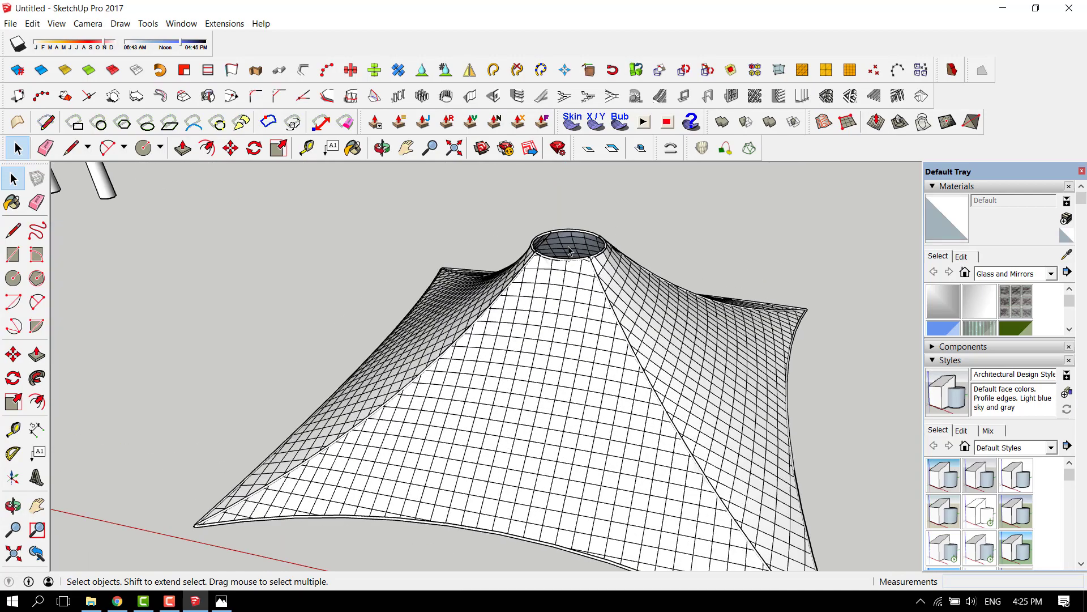
middle_click_drag(570, 250, 575, 224)
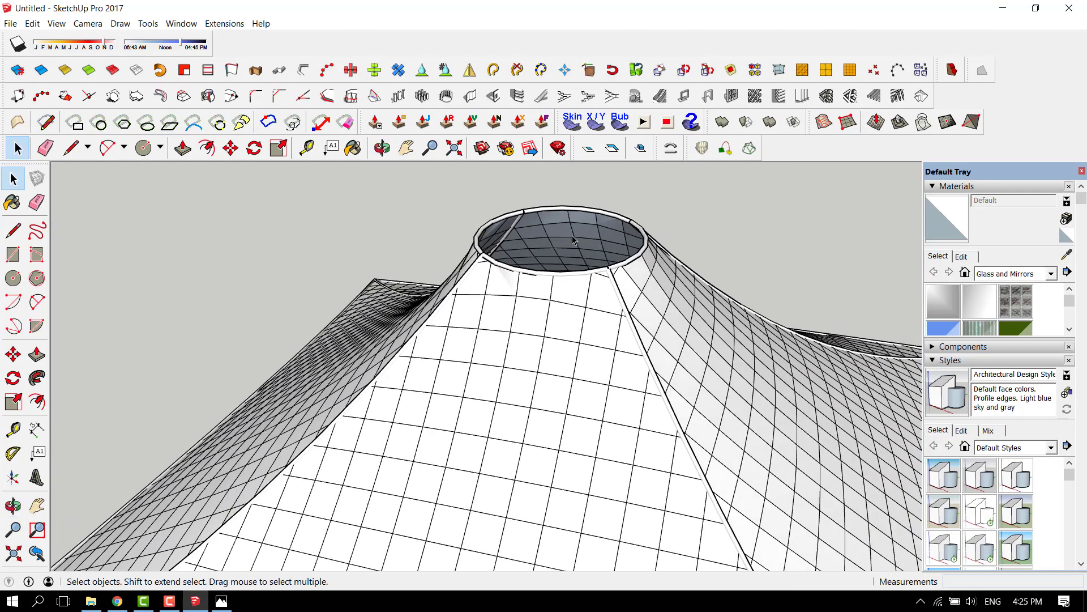
scroll(572, 238, "up", 4)
left_click(661, 313)
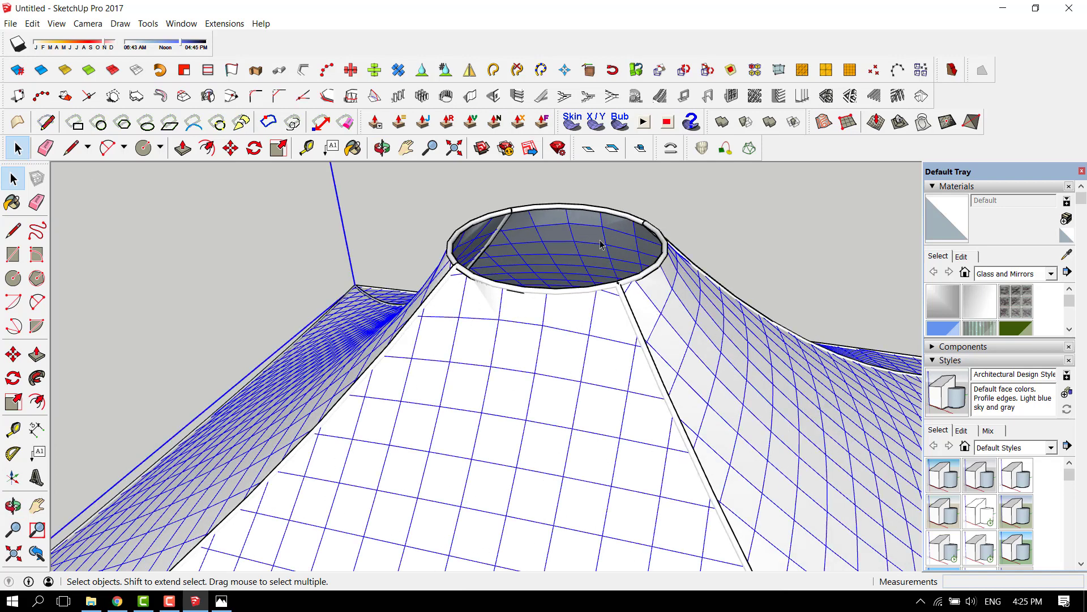
scroll(603, 247, "down", 10)
left_click(595, 183)
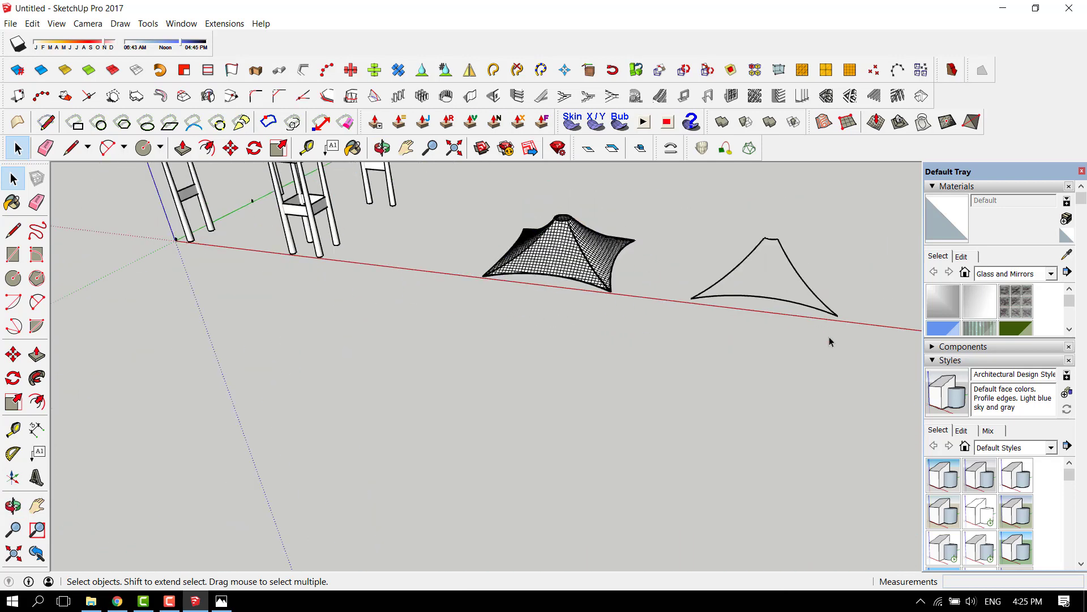
key("Delete")
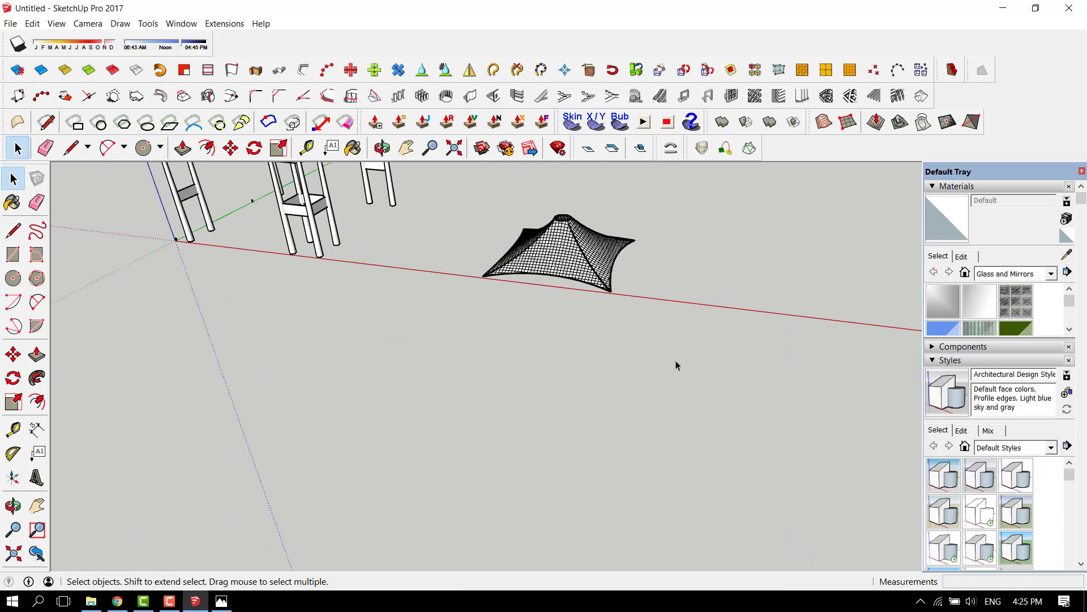
scroll(651, 408, "down", 3)
scroll(566, 295, "up", 2)
scroll(609, 311, "down", 1)
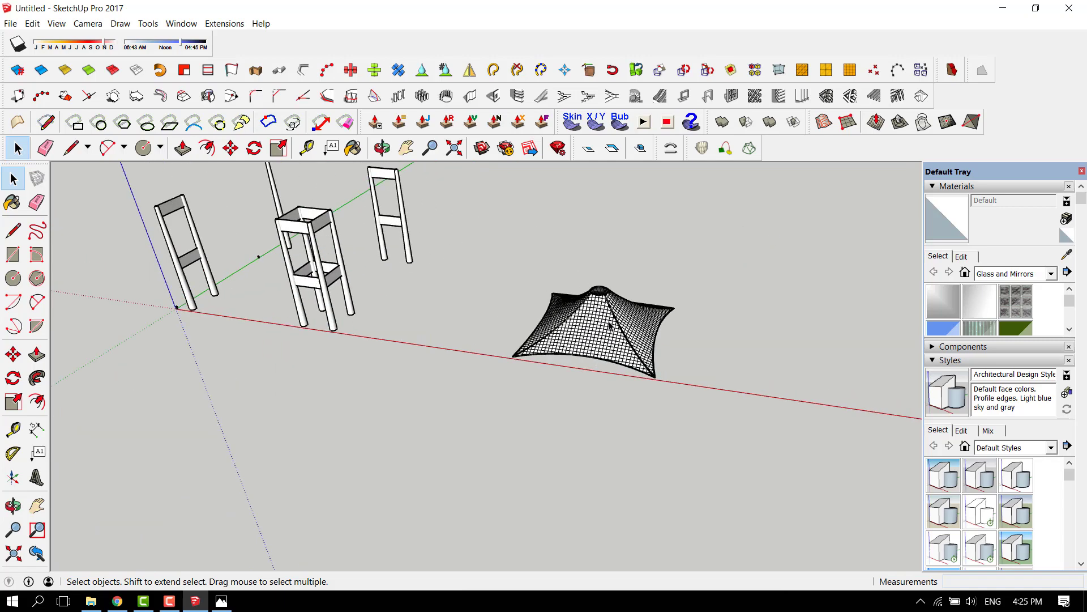
left_click(612, 326)
scroll(611, 300, "up", 4)
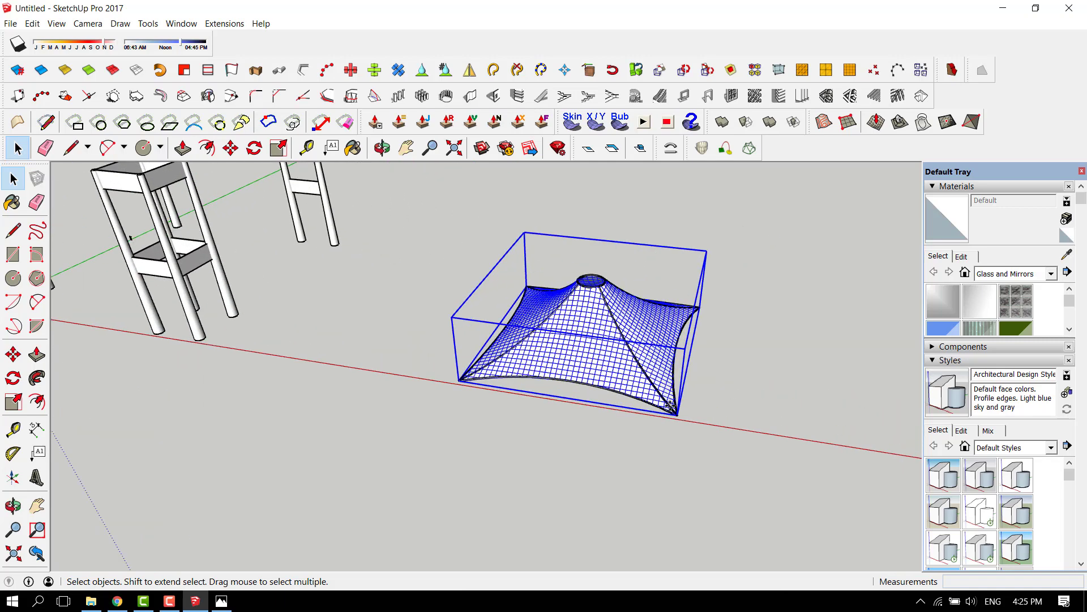
key("m")
scroll(671, 407, "up", 5)
scroll(674, 415, "up", 3)
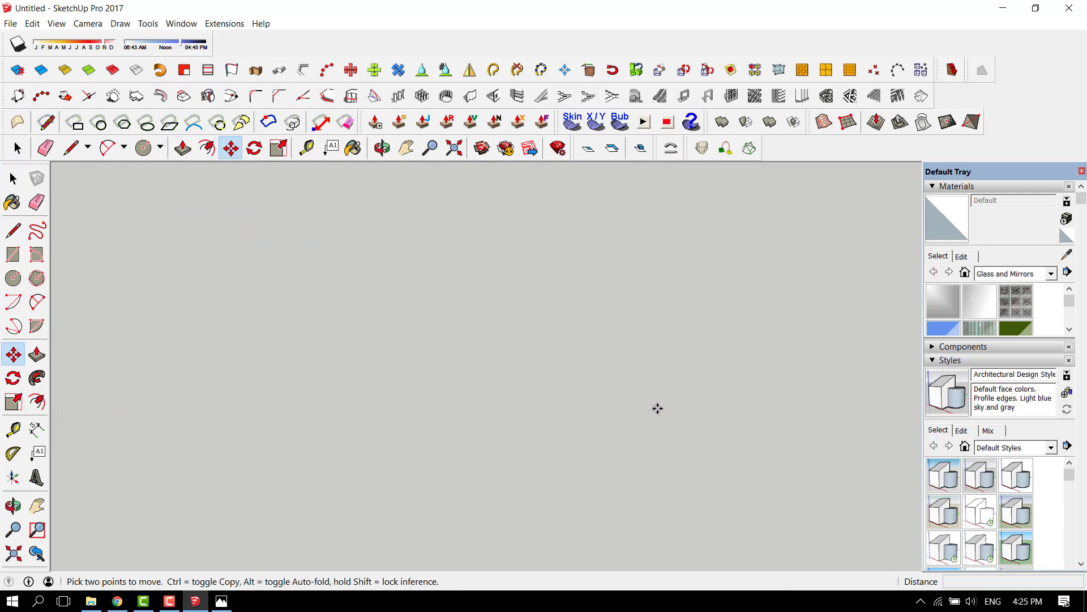
scroll(651, 405, "down", 1)
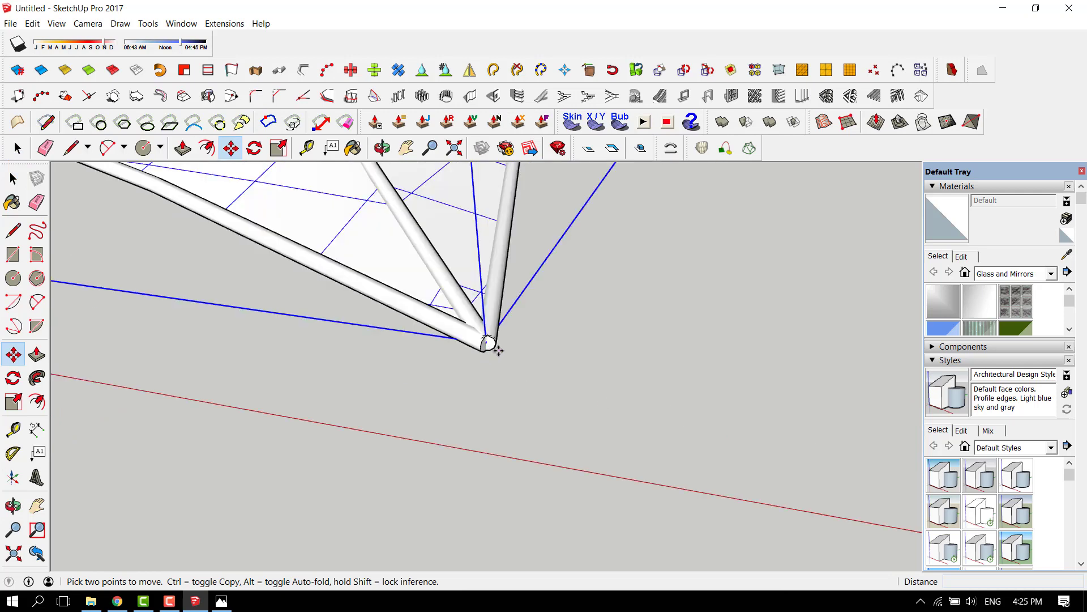
scroll(499, 351, "down", 8)
scroll(806, 381, "up", 1)
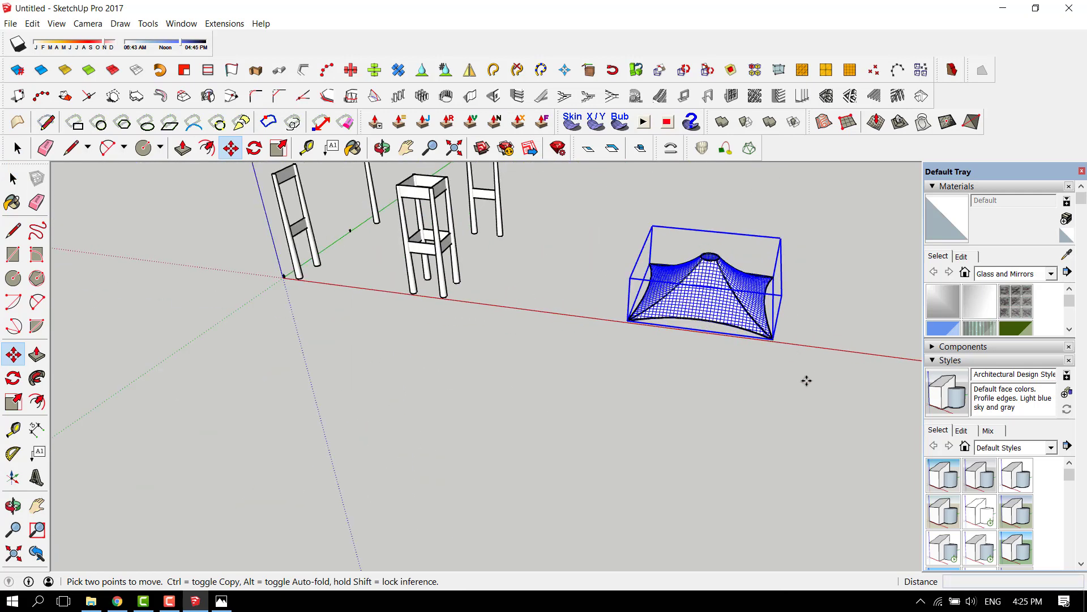
key("ctrl+t")
key("space")
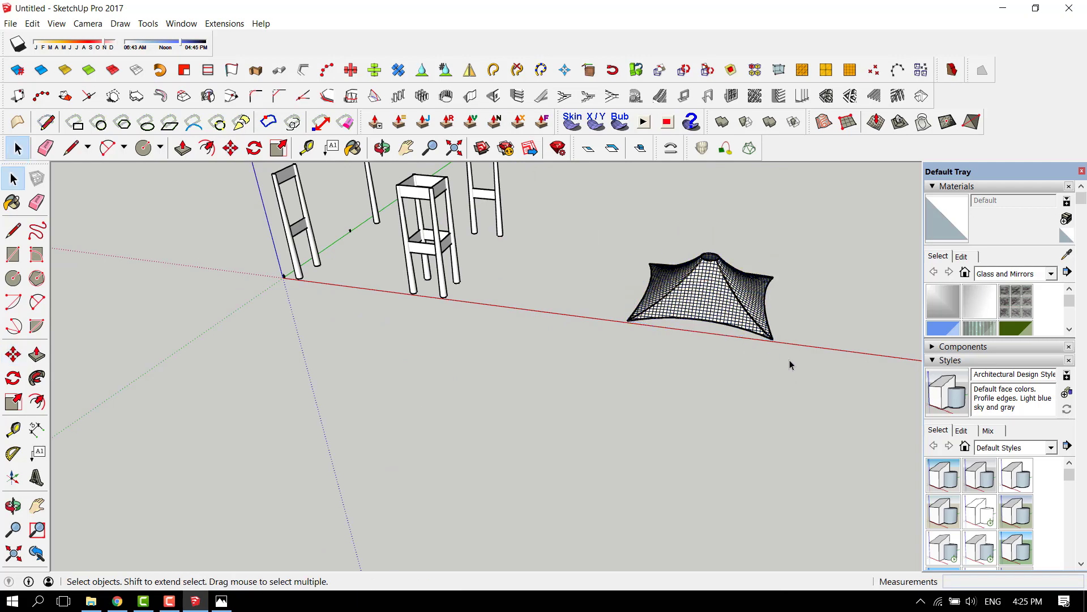
- Combine the canopy skin and its tube frame into a single group, and clear the selection
left_click_drag(591, 222, 591, 223)
right_click(684, 259)
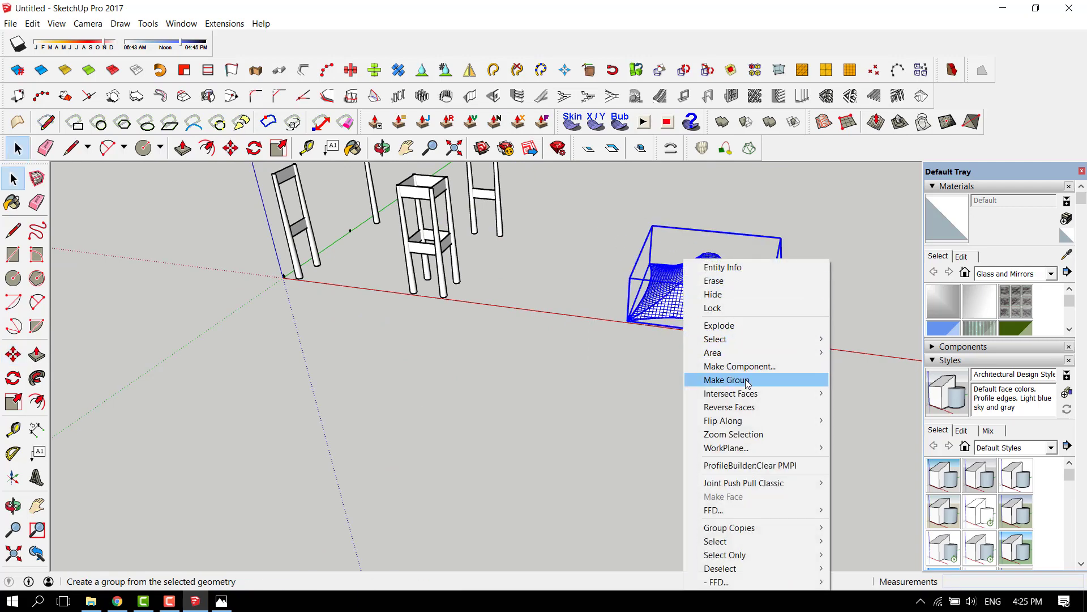
left_click(727, 380)
scroll(803, 303, "up", 1)
key("ctrl+t")
scroll(781, 339, "up", 3)
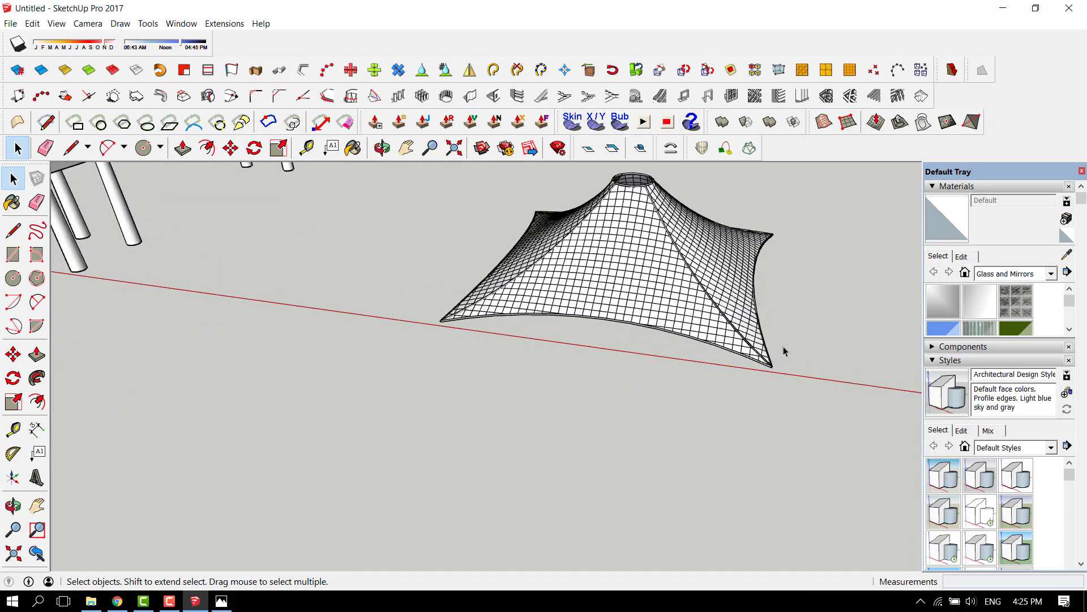
- Pick up the canopy group by its lower front corner and bring it over to the support towers
key("m")
scroll(782, 364, "up", 3)
scroll(704, 368, "down", 4)
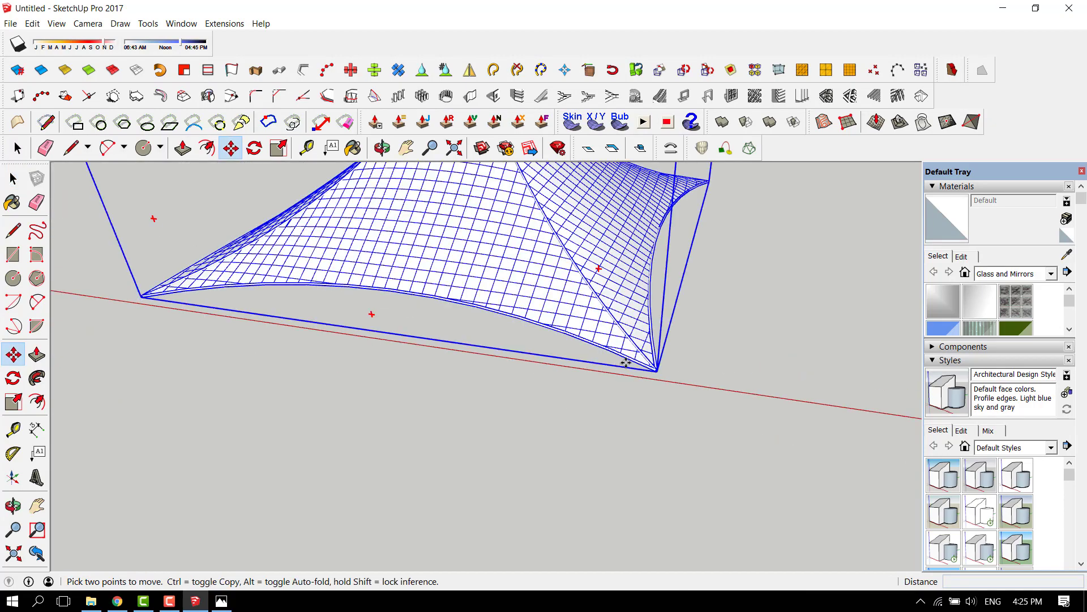
scroll(646, 383, "up", 3)
left_click(613, 389)
scroll(711, 340, "down", 6)
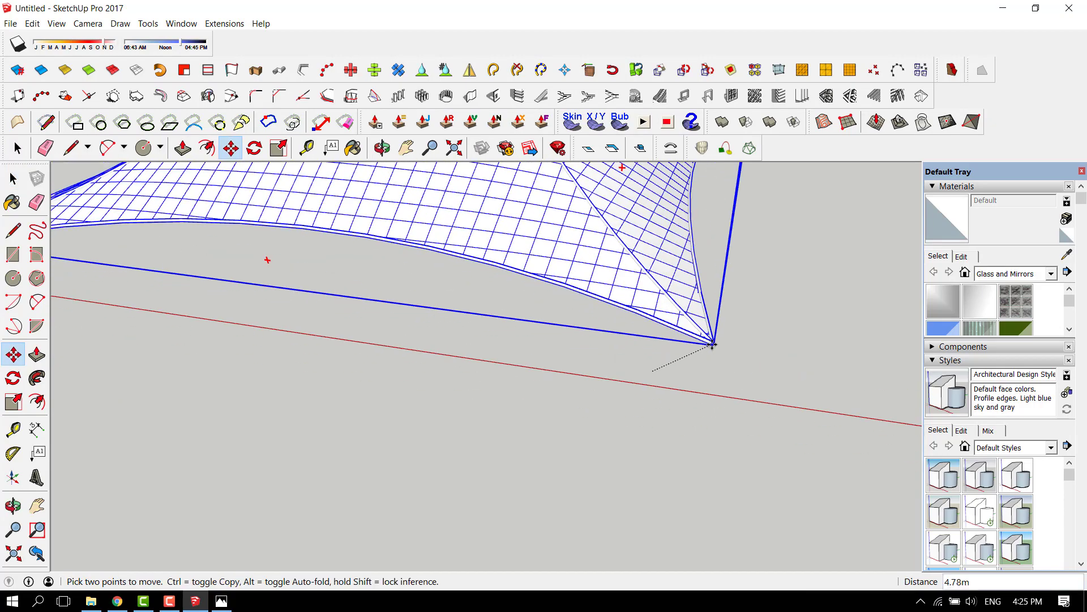
middle_click_drag(363, 212, 531, 321)
scroll(531, 320, "up", 5)
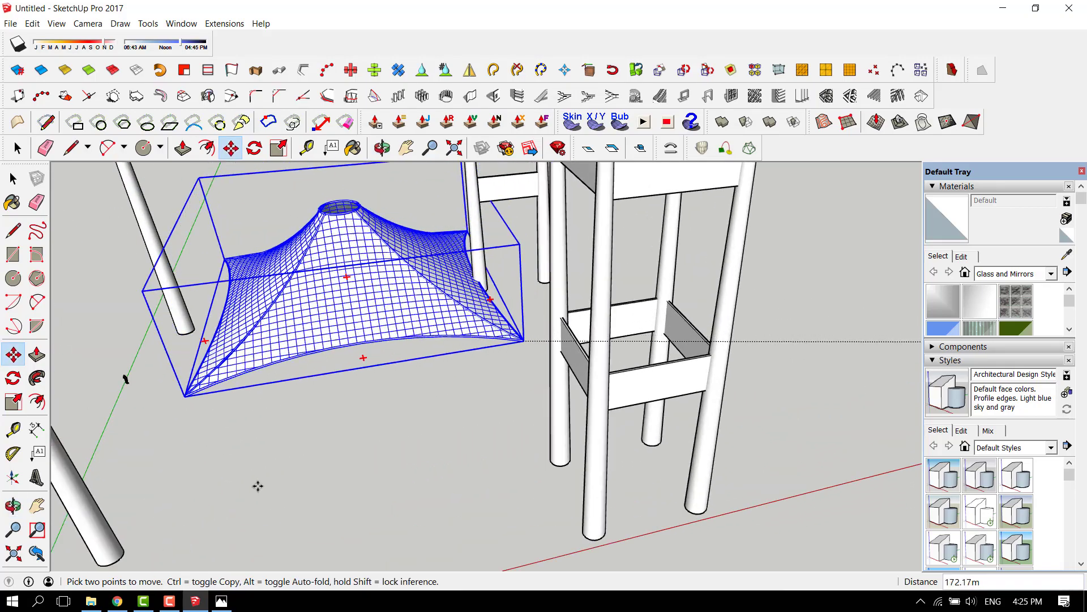
- Check the Hajj Terminal reference images in Photos, and place the canopy's carried corner on the four-post tower's inner post top in SketchUp
left_click(221, 601)
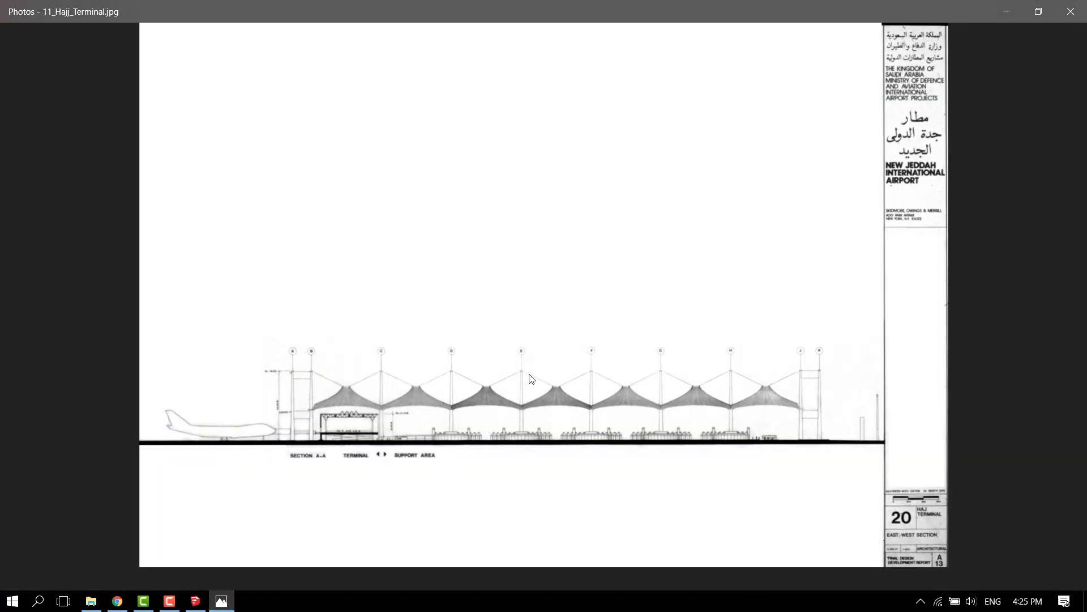
left_click(38, 319)
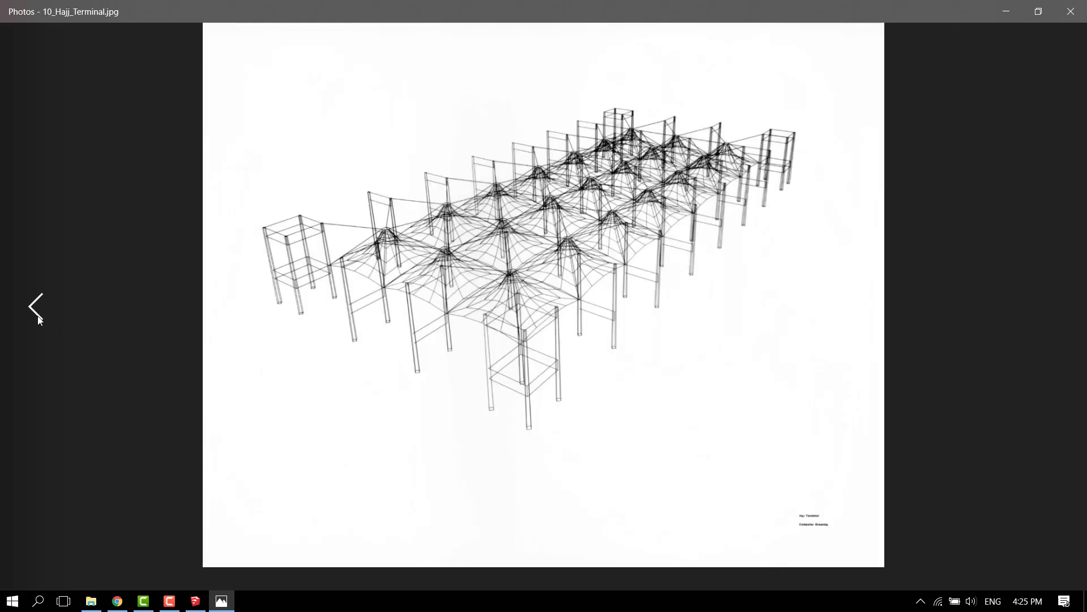
left_click(34, 318)
left_click(32, 320)
left_click(33, 318)
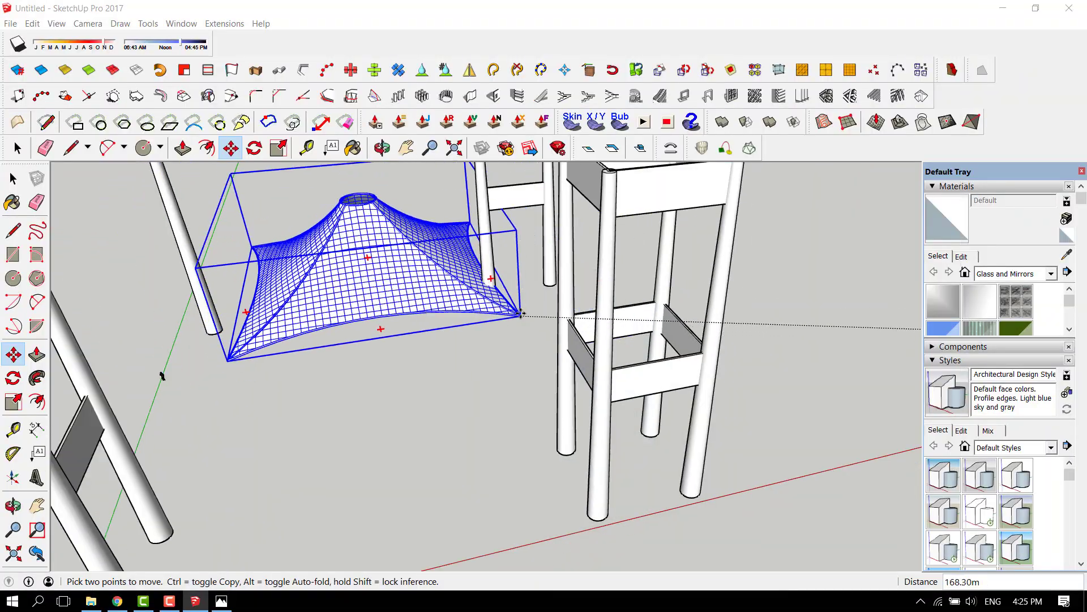
scroll(552, 318, "down", 5)
scroll(553, 306, "up", 6)
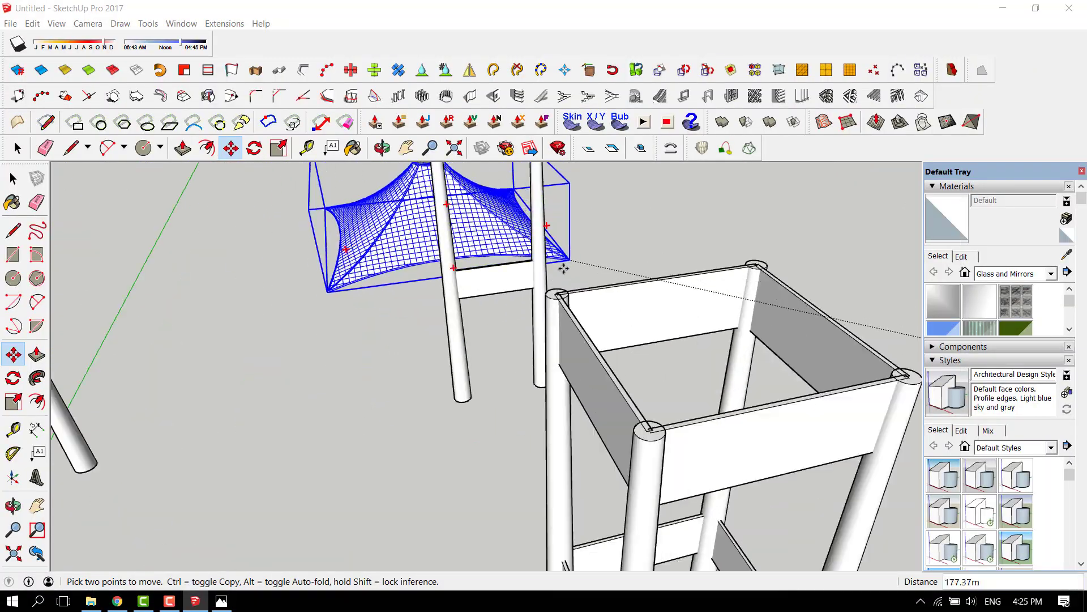
scroll(553, 302, "up", 6)
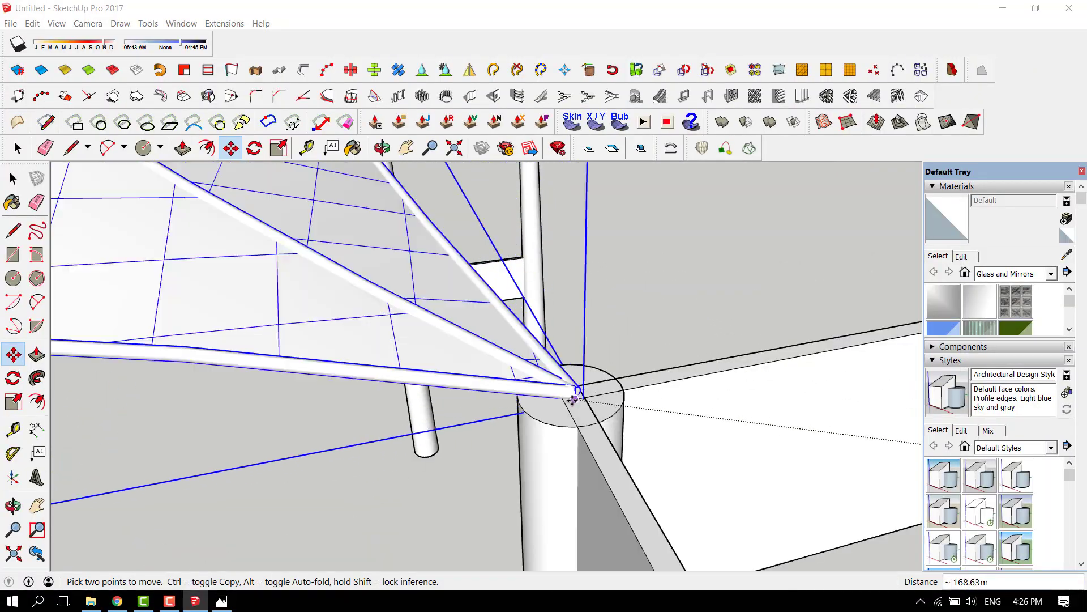
left_click(573, 392)
scroll(587, 361, "down", 10)
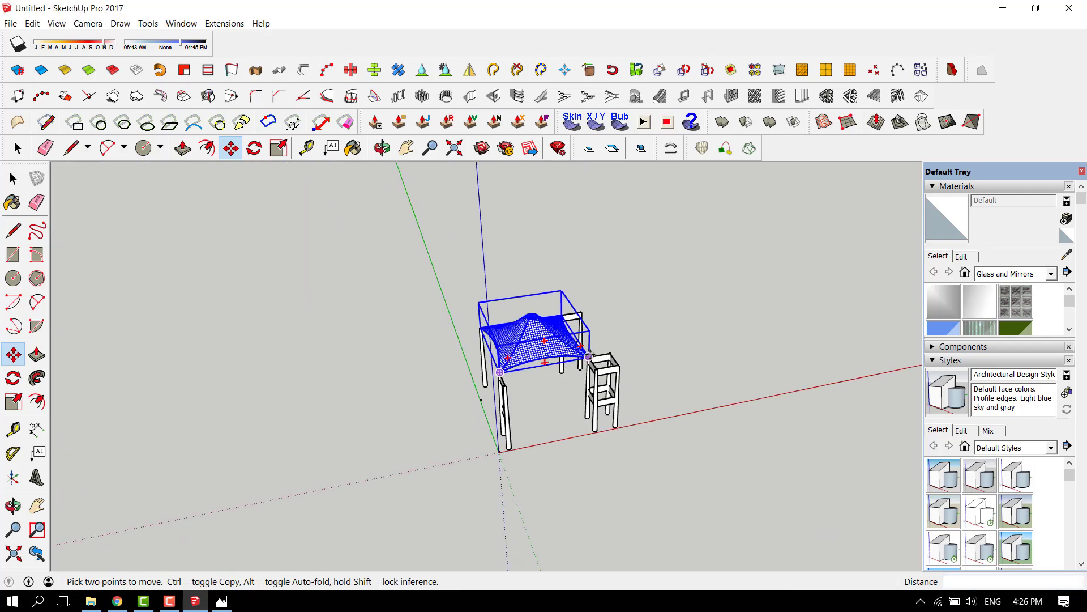
- Lower the canopy group about 25 m straight down from the post top to the tower's lower crossbeam level
middle_click_drag(586, 360, 590, 311)
scroll(586, 354, "up", 5)
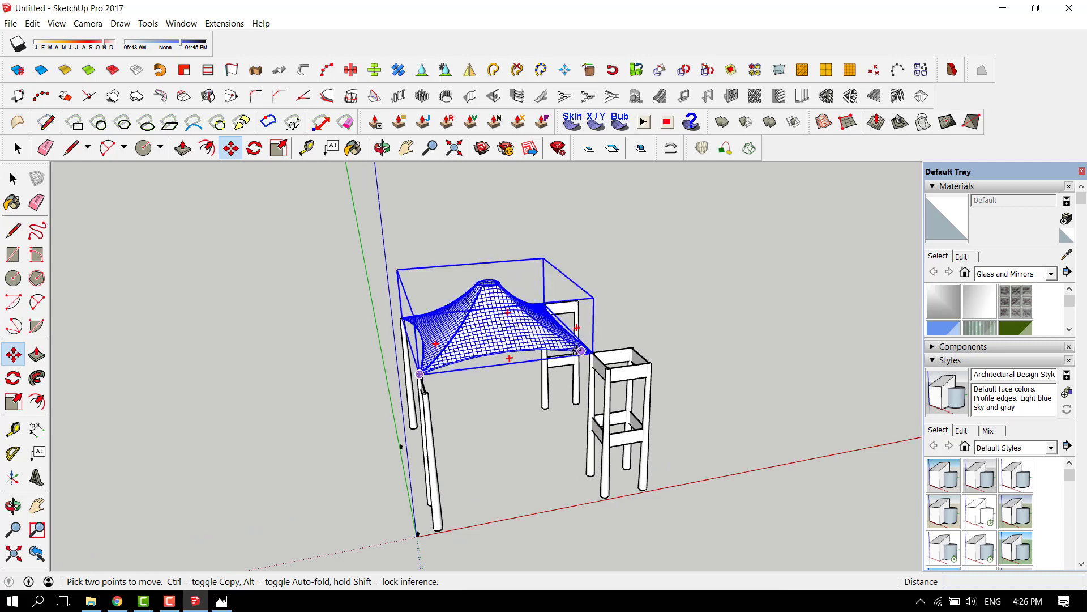
key("space")
left_click(568, 352)
key("m")
left_click(590, 352)
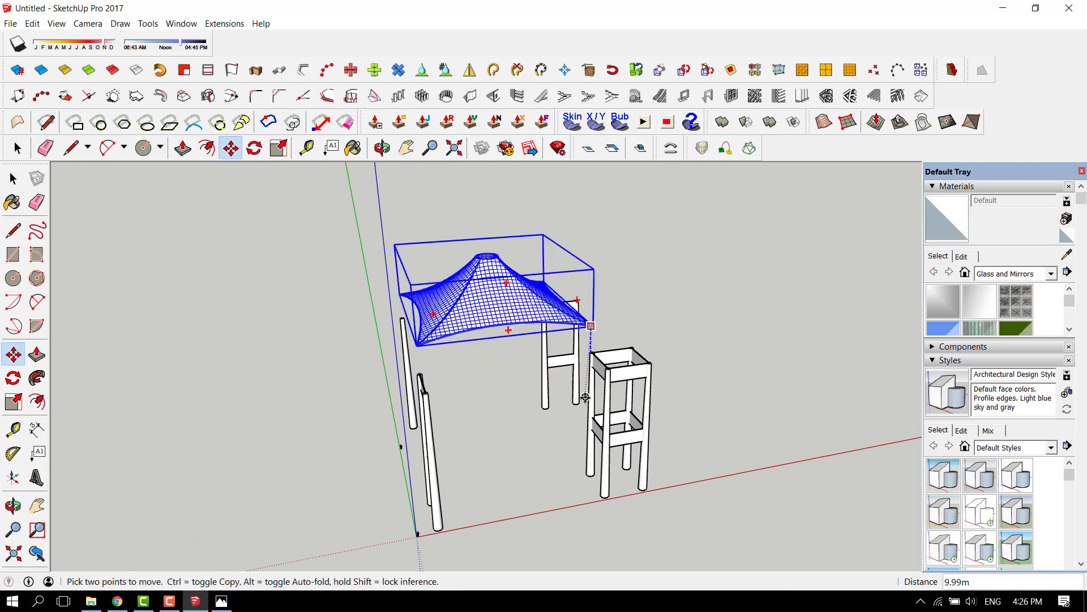
middle_click_drag(583, 418, 592, 365)
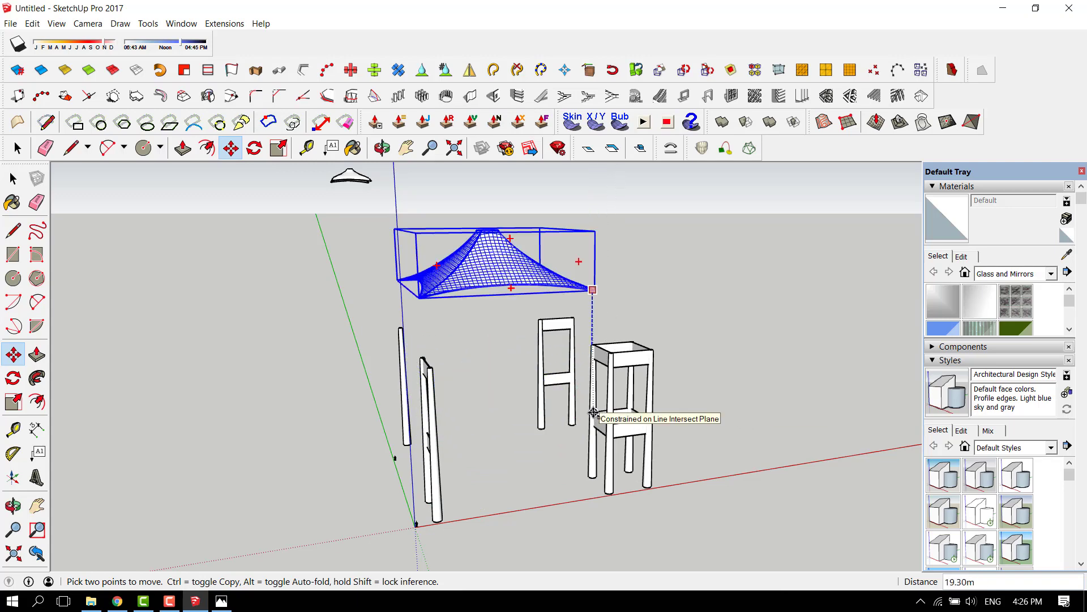
scroll(598, 411, "up", 2)
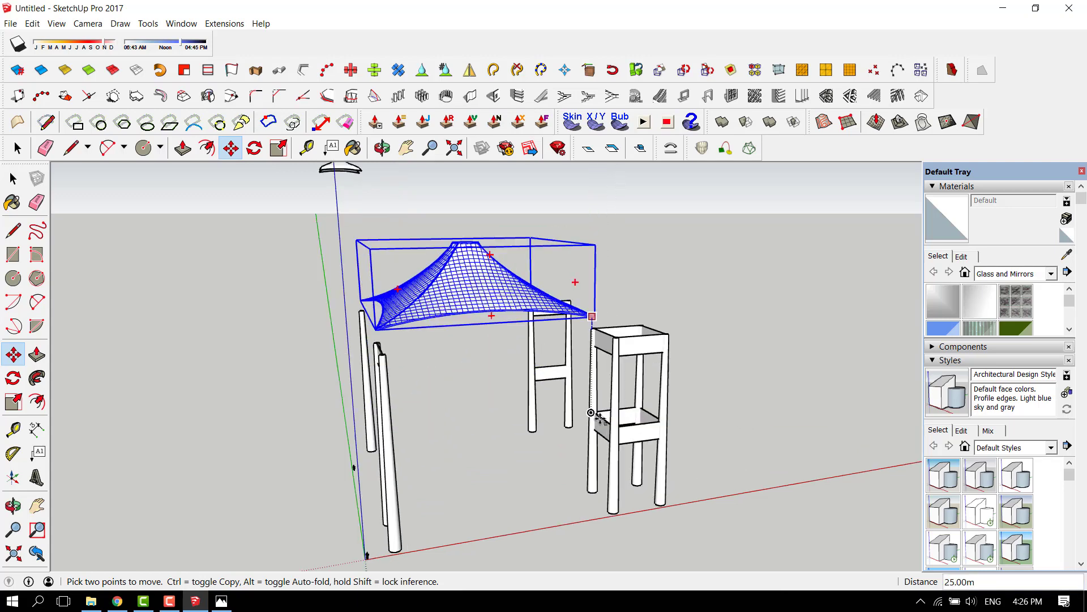
left_click(738, 425)
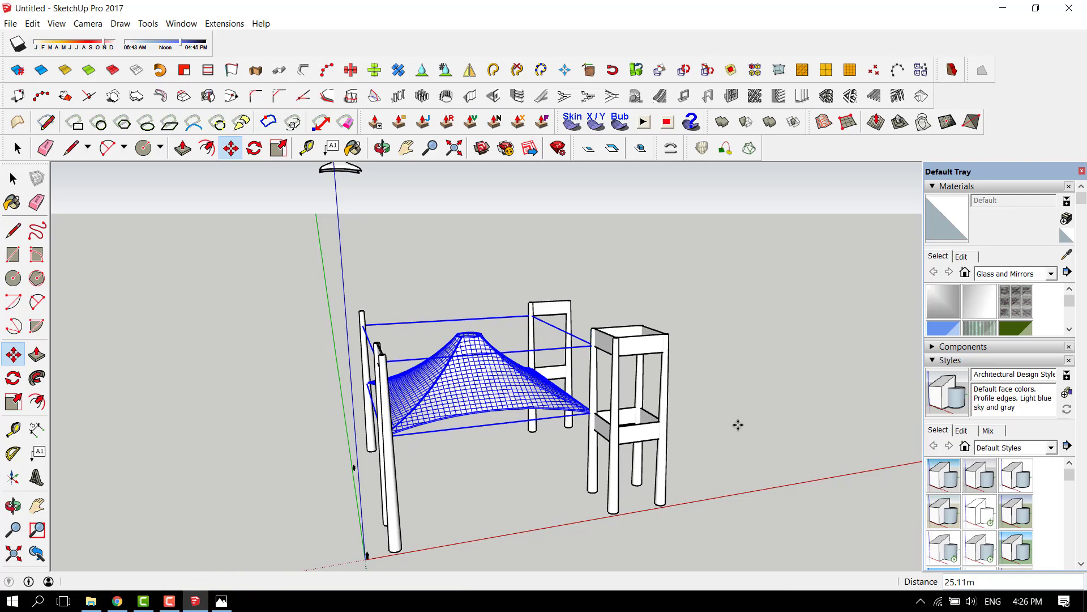
- Select the spare canopy piece far behind the towers, and compare the placed canopy with the reference image in Photos
scroll(586, 318, "down", 2)
key("space")
left_click(635, 258)
middle_click_drag(643, 332, 488, 243)
scroll(488, 243, "up", 2)
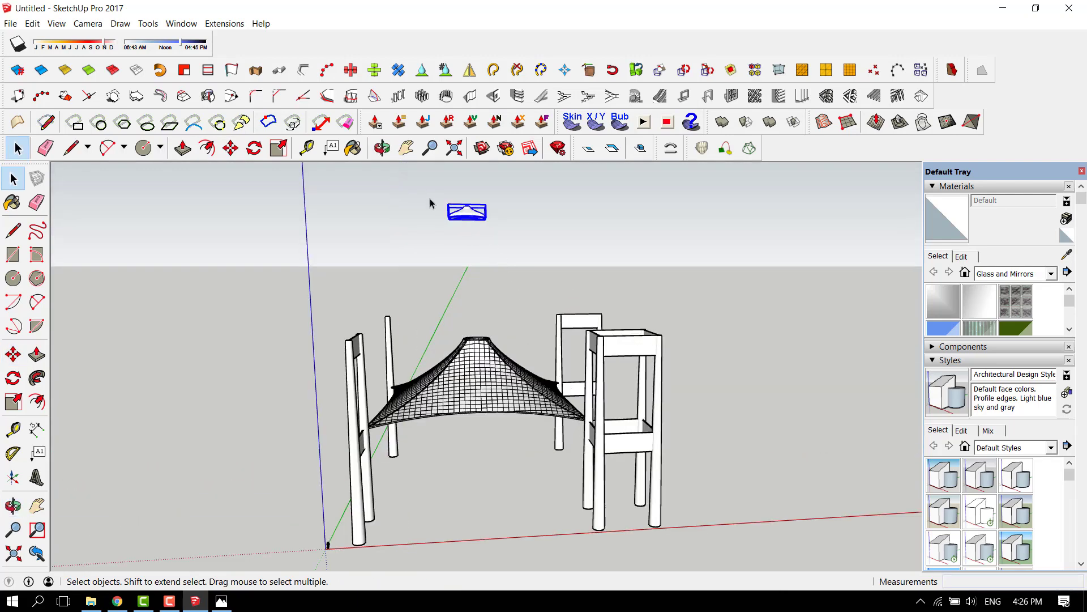
middle_click_drag(430, 203, 396, 430)
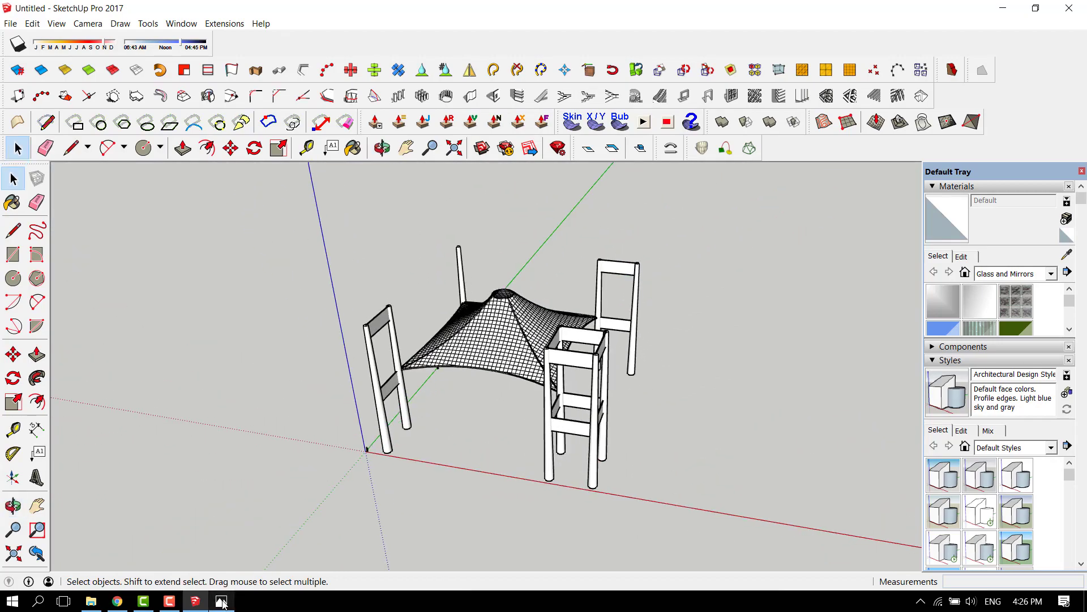
left_click(222, 601)
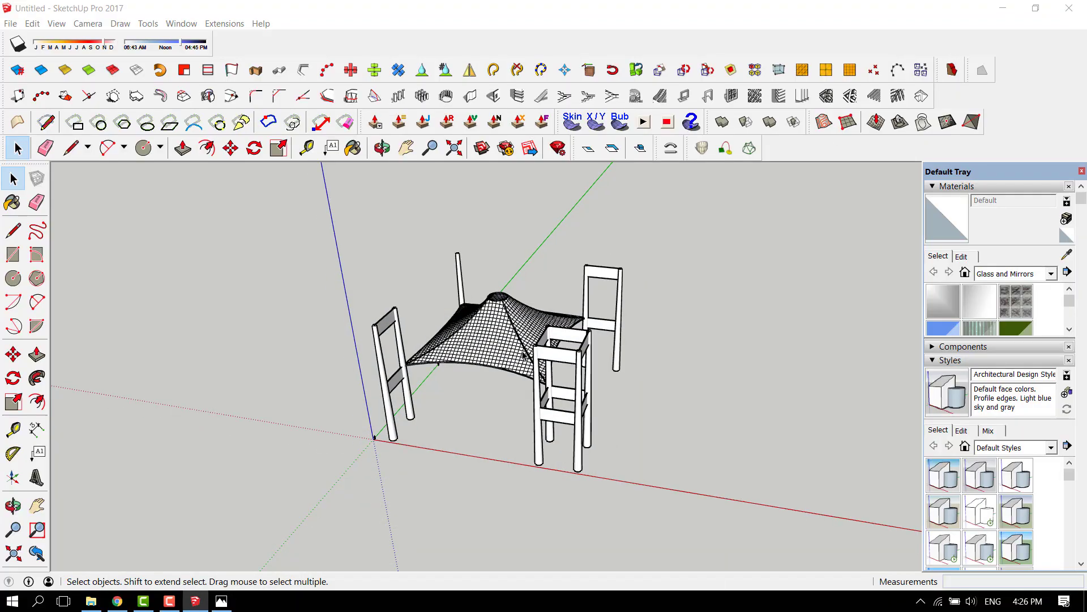
- Draw a cable line about 39 m long from a corner-tube joint on the canopy's top ring to the two-post frame's inner post top
scroll(563, 277, "up", 6)
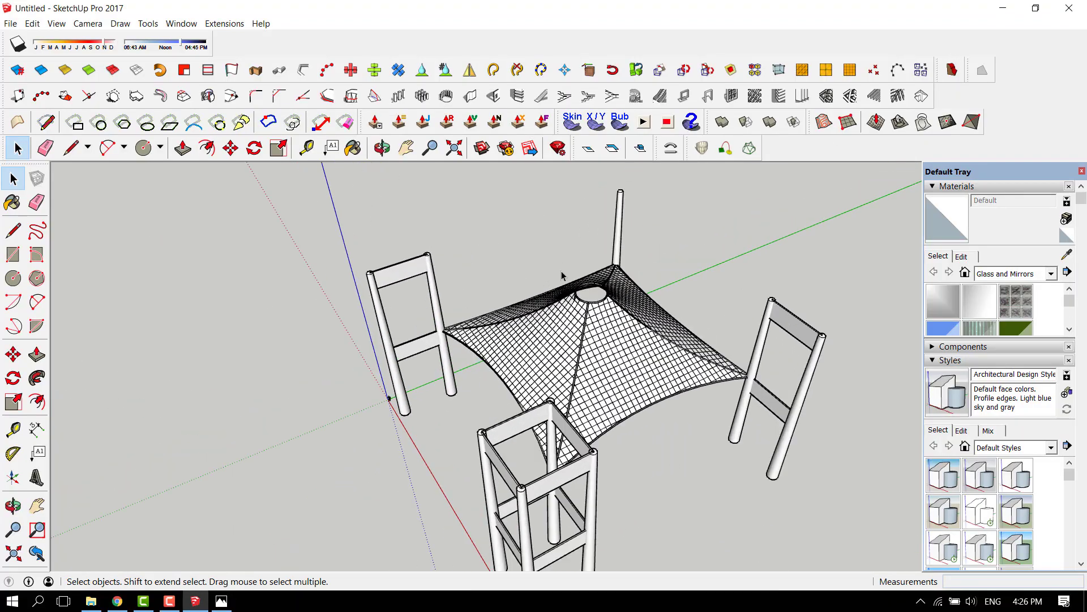
scroll(578, 292, "up", 8)
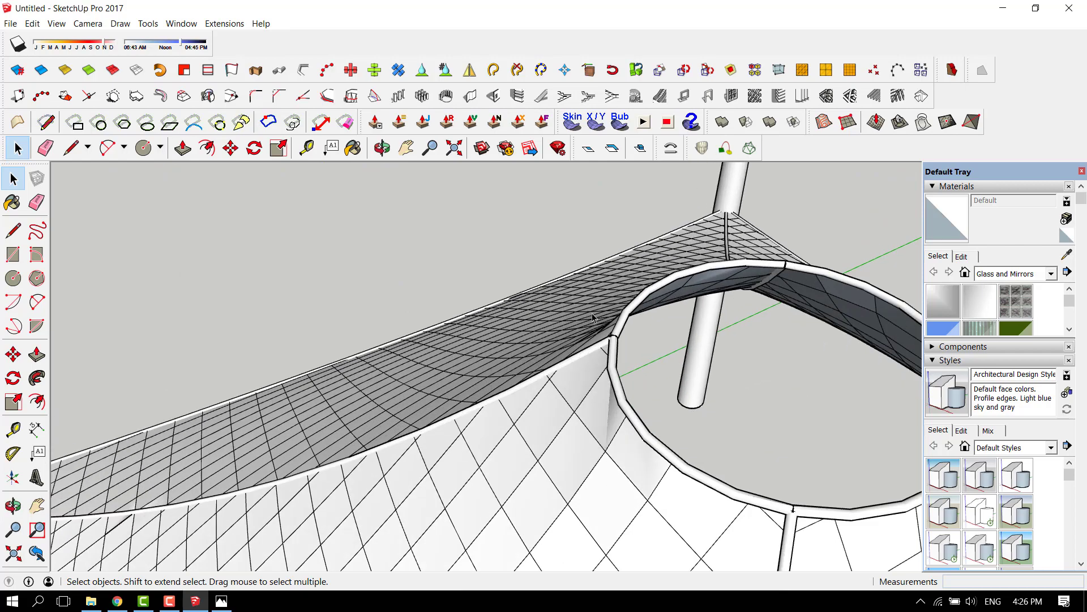
scroll(602, 318, "up", 2)
key("l")
left_click(628, 359)
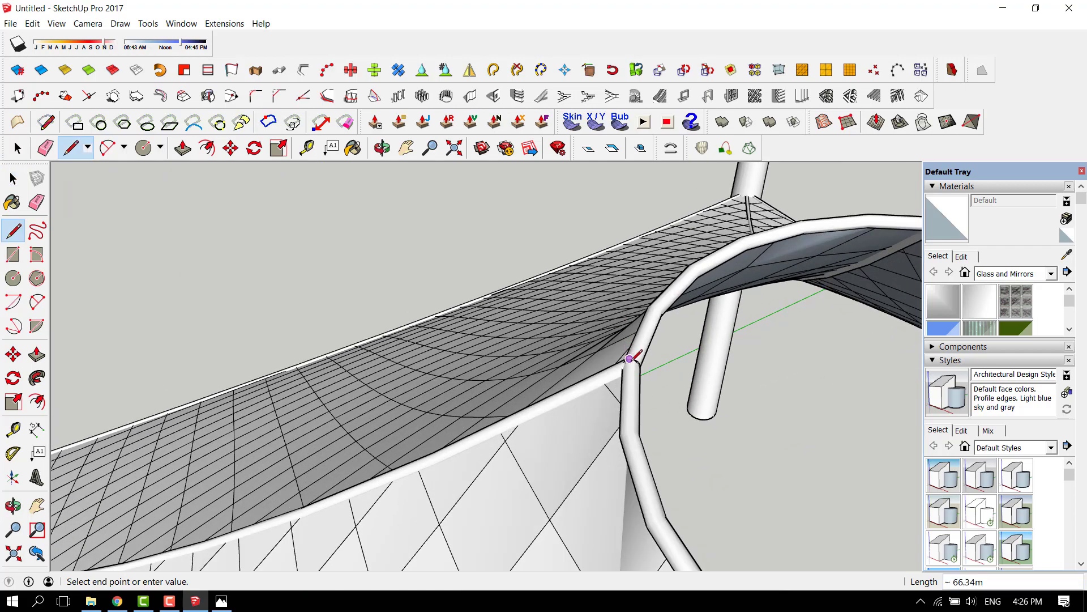
scroll(642, 327, "down", 6)
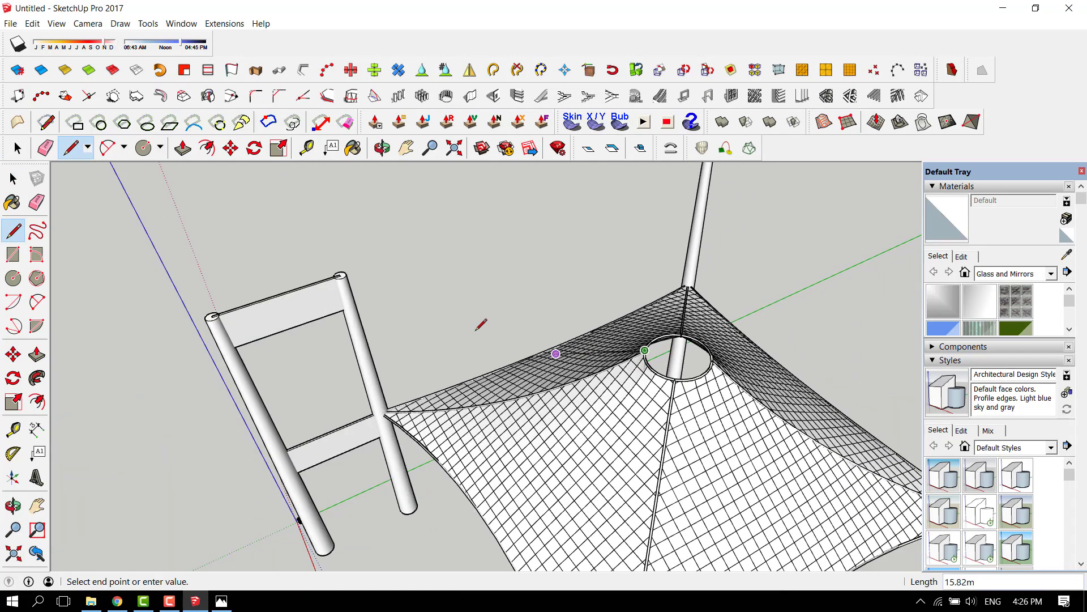
scroll(340, 276, "up", 2)
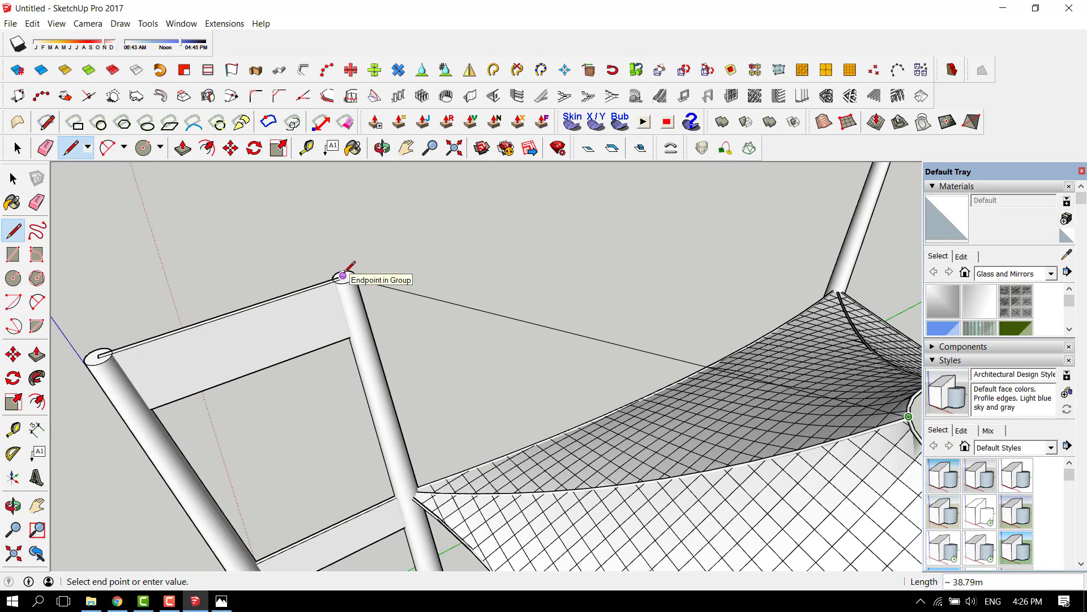
scroll(343, 275, "down", 3)
left_click(346, 277)
- Draw a cable line about 39 m long from the next corner-tube joint on the canopy's top ring to the single post's top
scroll(702, 340, "up", 5)
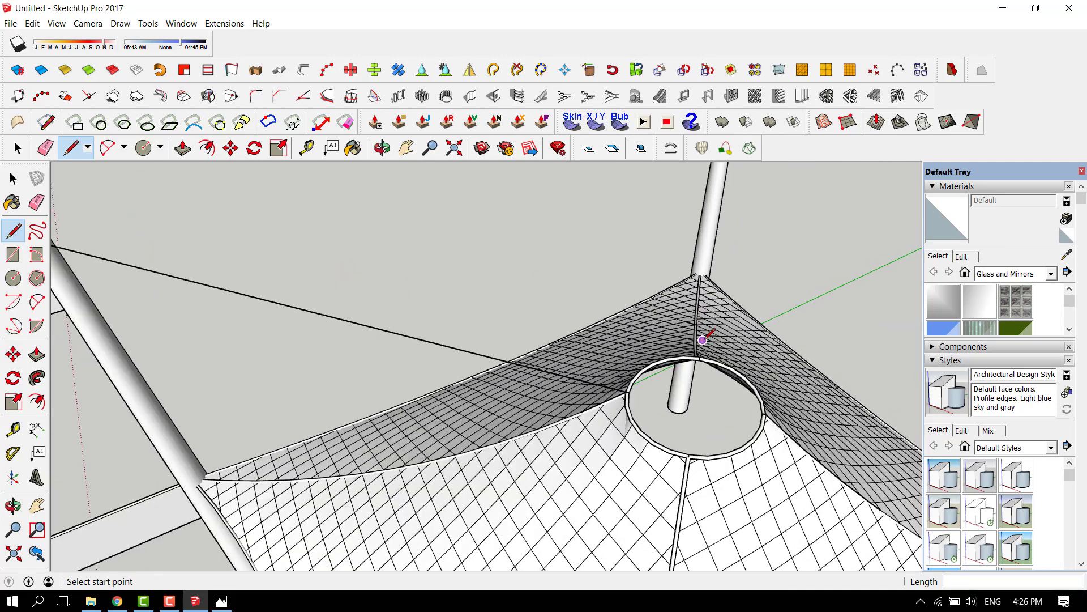
scroll(698, 360, "up", 4)
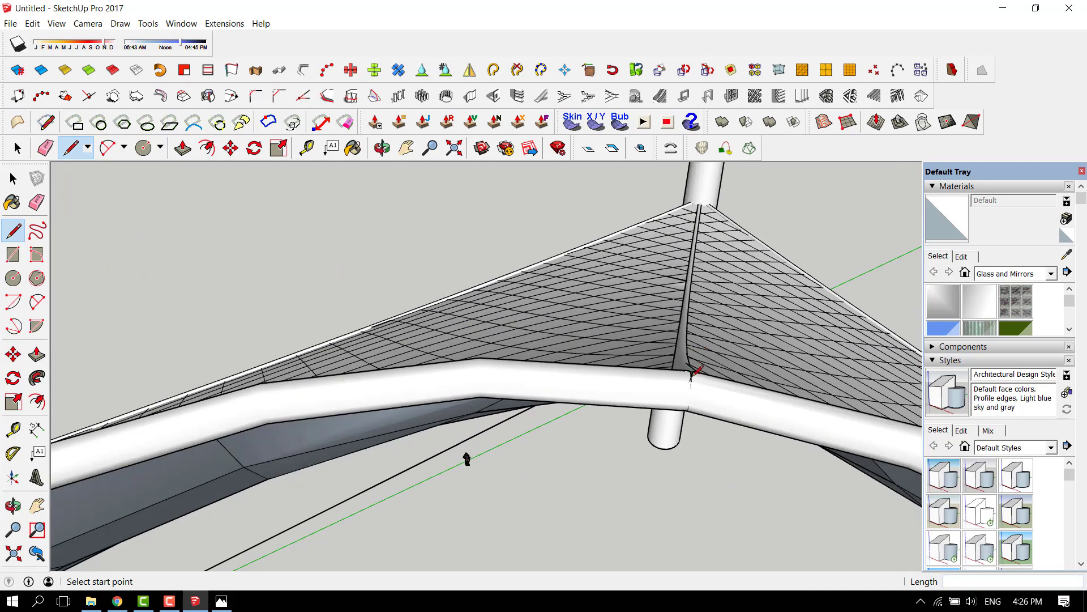
left_click(690, 375)
scroll(691, 377, "down", 6)
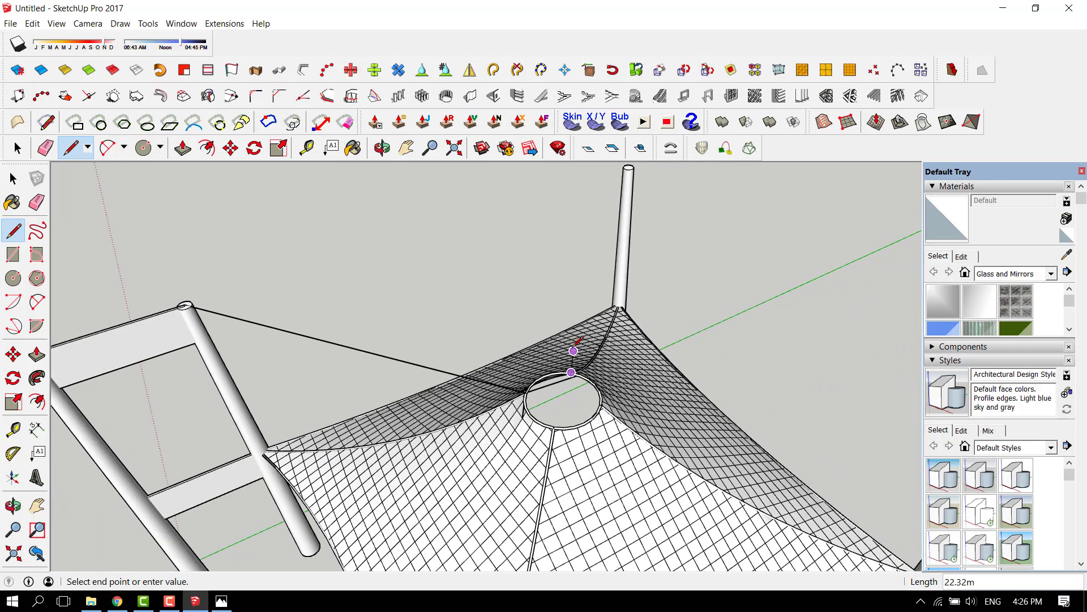
scroll(635, 357, "up", 6)
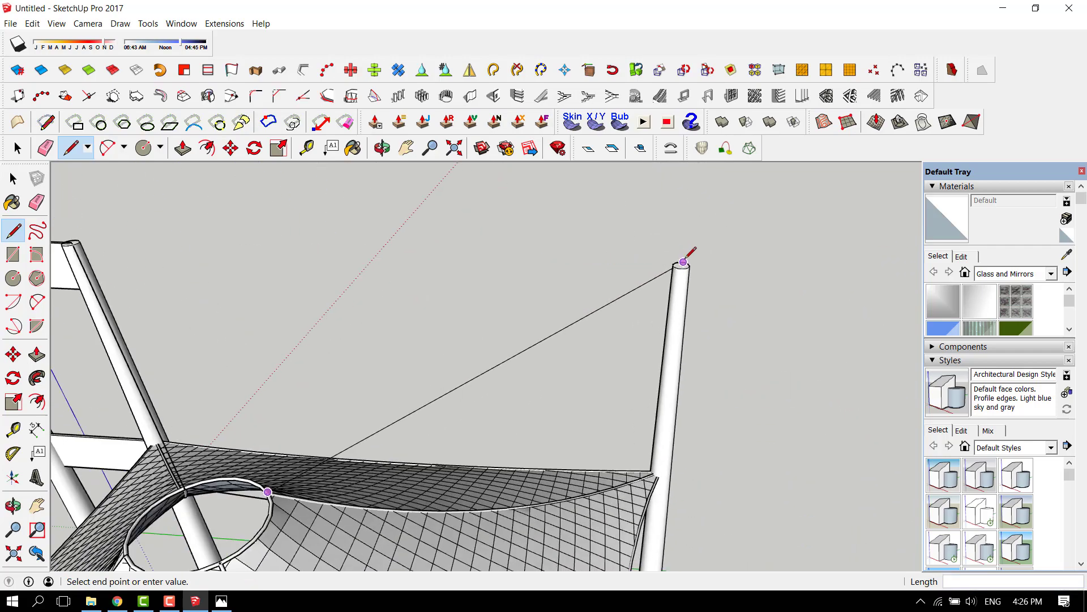
middle_click_drag(678, 276, 673, 293)
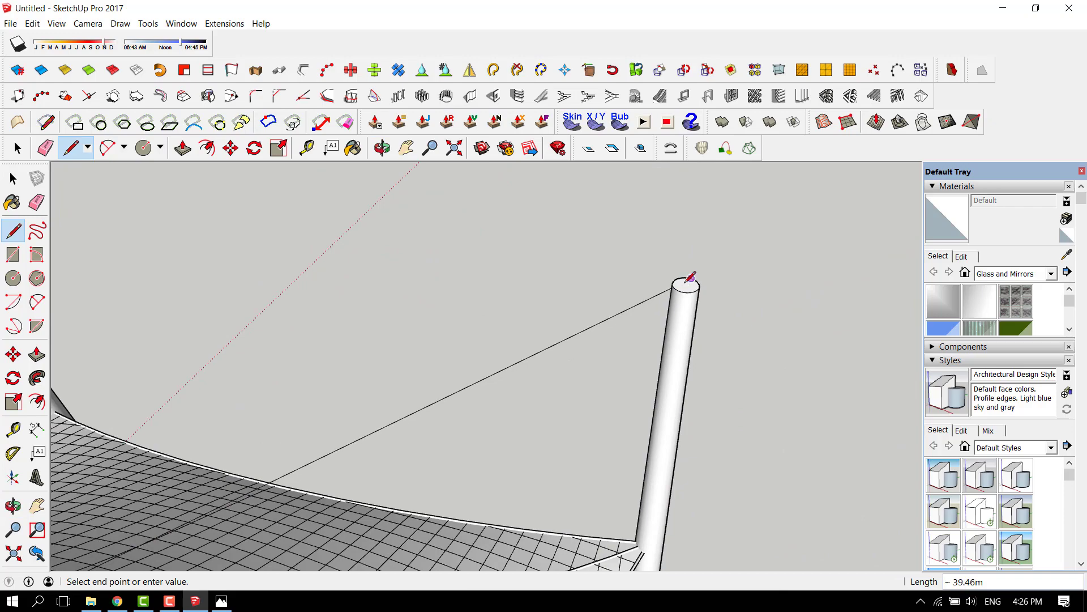
scroll(687, 280, "down", 5)
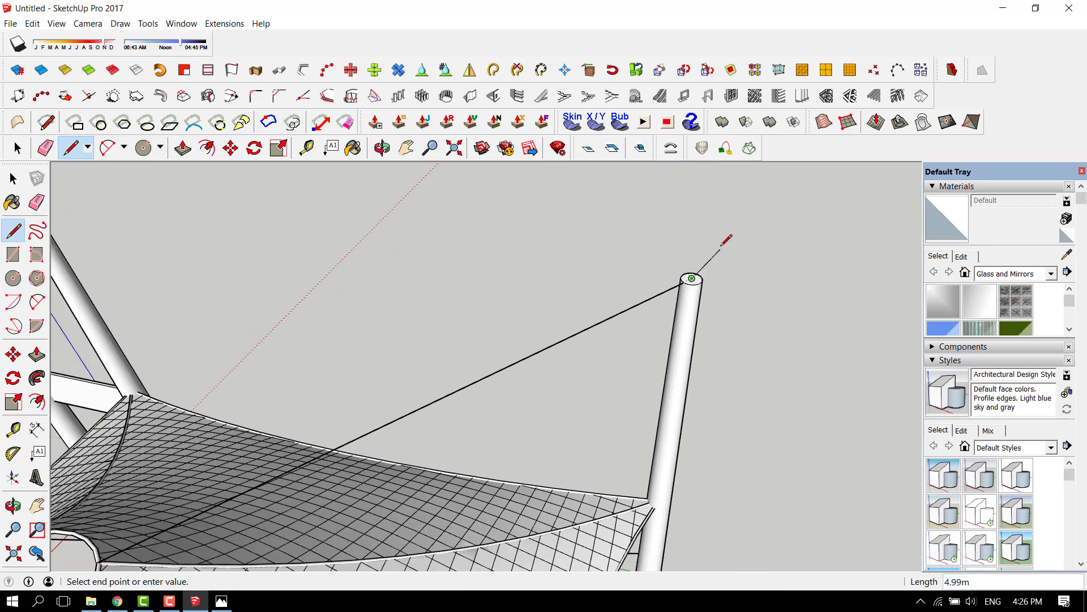
- Draw a cable line about 39 m long from the third ring joint to the inner post top of the other two-post frame
scroll(484, 380, "up", 5)
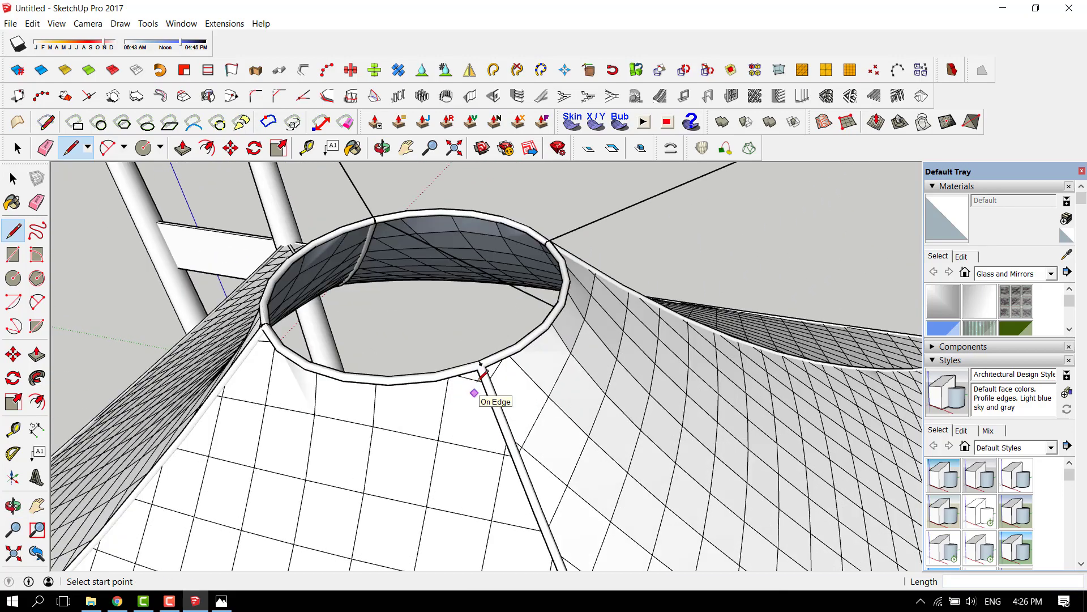
left_click(481, 363)
scroll(481, 363, "down", 8)
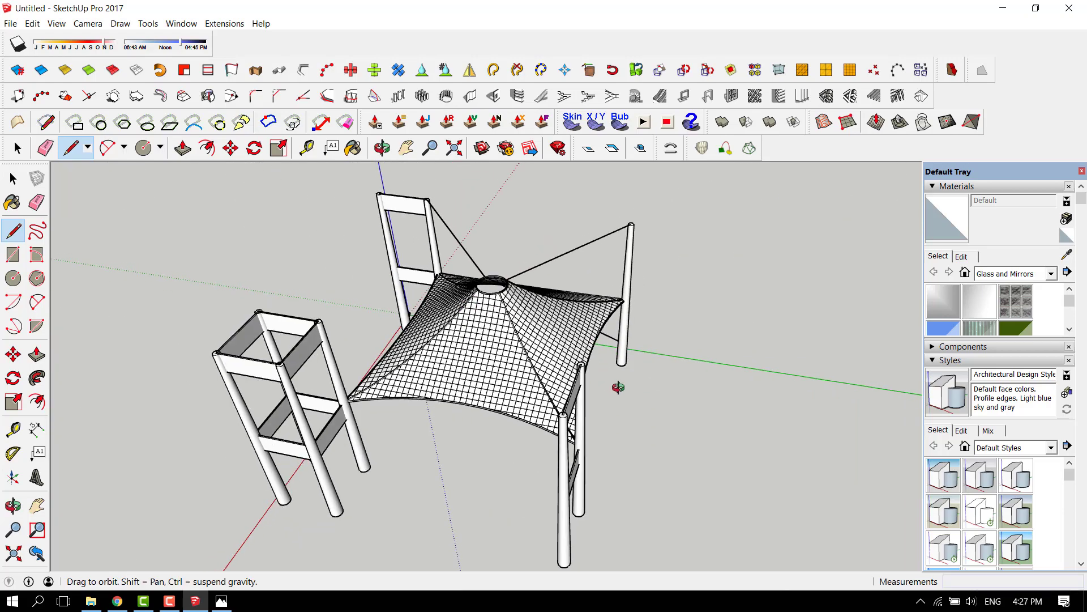
scroll(592, 359, "up", 7)
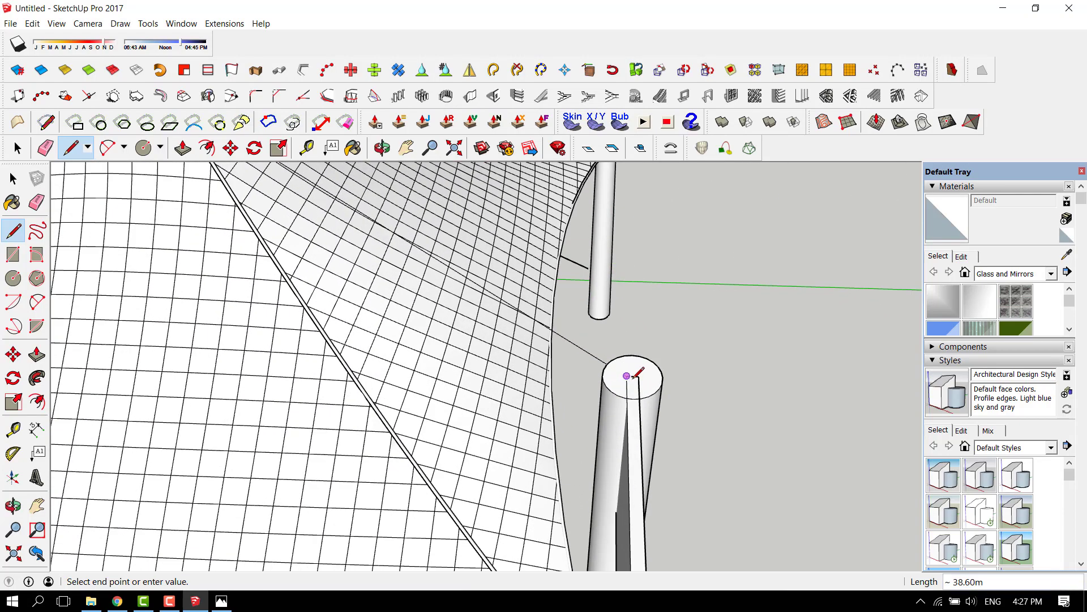
left_click(638, 375)
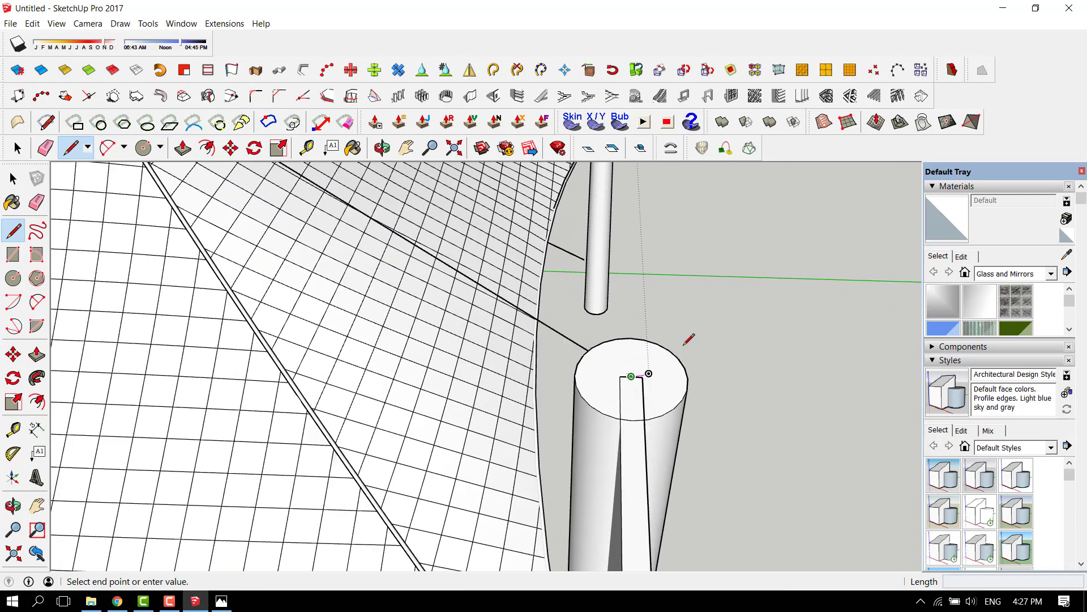
scroll(687, 343, "down", 5)
scroll(696, 359, "down", 2)
key("Escape")
- Draw the fourth cable line, about 39 m long, from the remaining ring joint to the four-post tower's inner post top
scroll(684, 356, "down", 1)
mouse_move(684, 355)
middle_mouse_down()
mouse_move(604, 536)
mouse_move(684, 452)
mouse_move(518, 269)
middle_mouse_up()
scroll(518, 272, "up", 8)
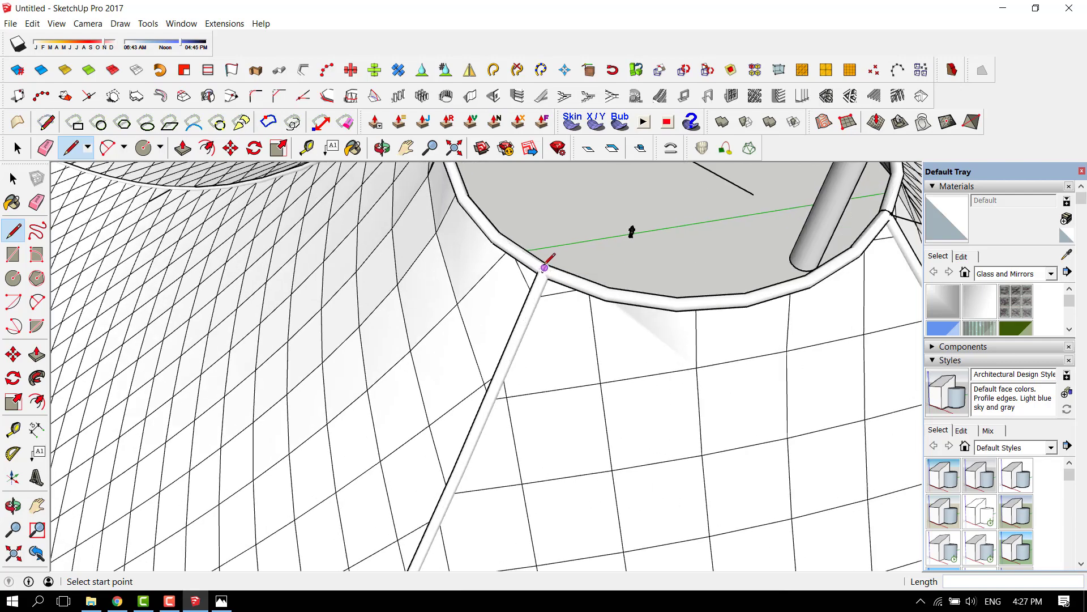
left_click(544, 267)
scroll(553, 253, "down", 4)
scroll(533, 294, "down", 5)
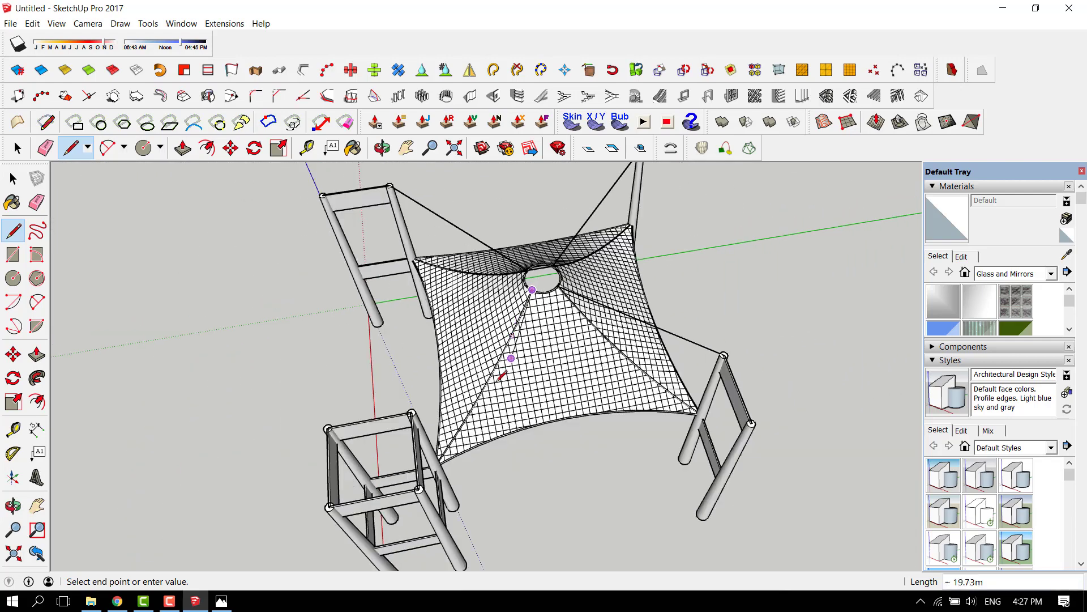
mouse_move(505, 364)
middle_mouse_down()
mouse_move(317, 308)
mouse_move(394, 279)
middle_mouse_up()
scroll(390, 283, "up", 5)
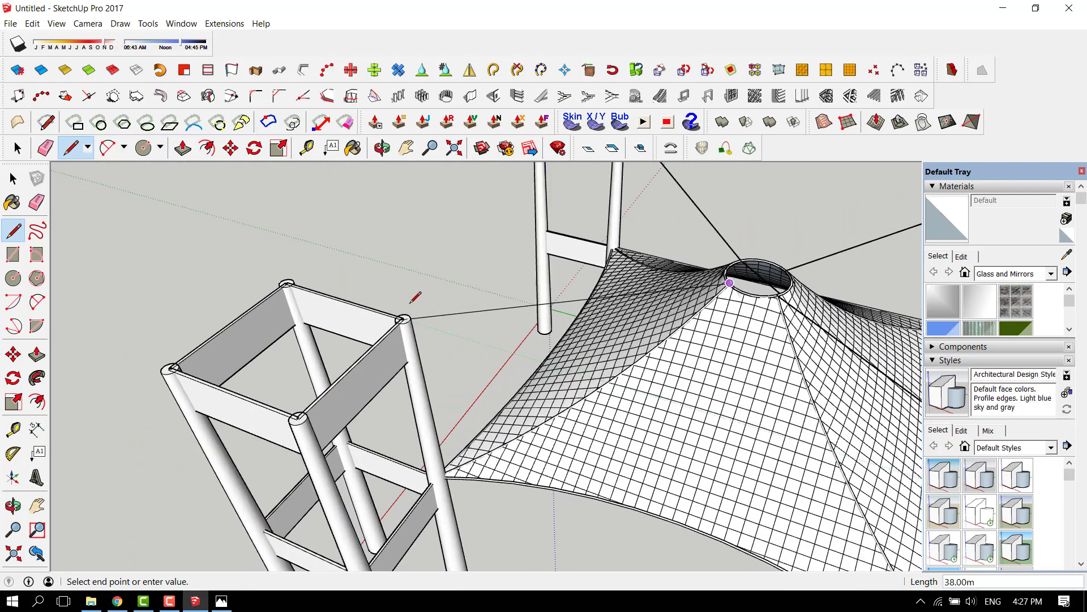
scroll(400, 329, "up", 2)
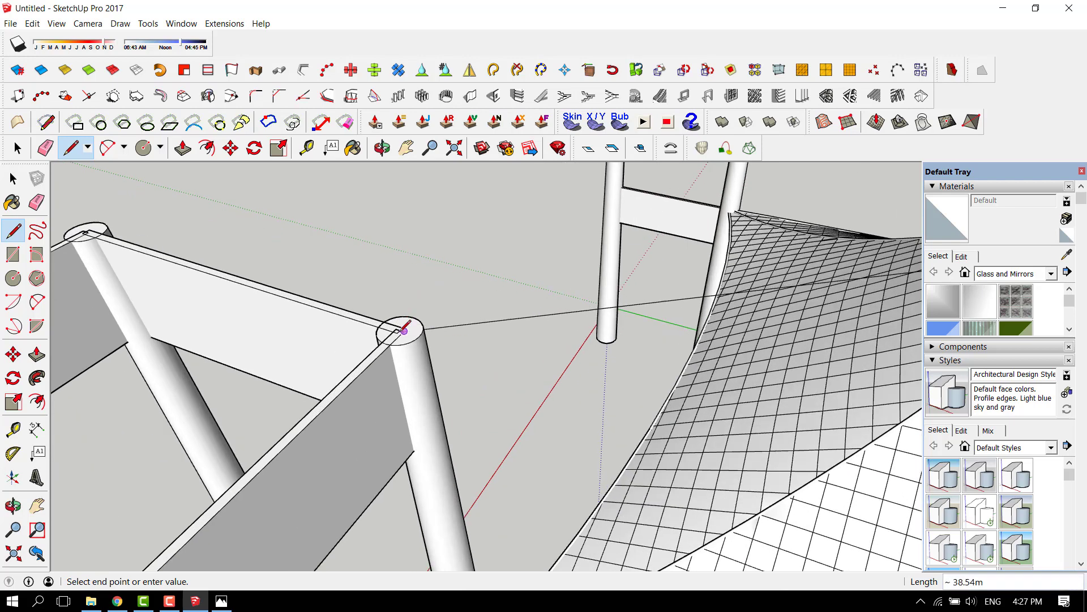
scroll(400, 329, "up", 3)
left_click(397, 332)
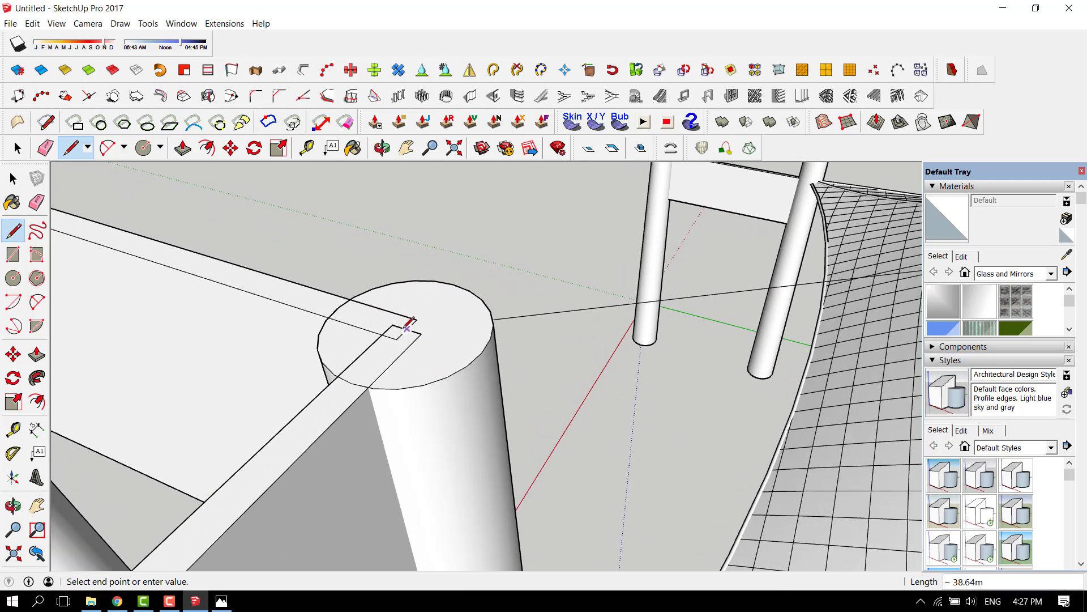
scroll(412, 308, "down", 4)
scroll(420, 276, "down", 6)
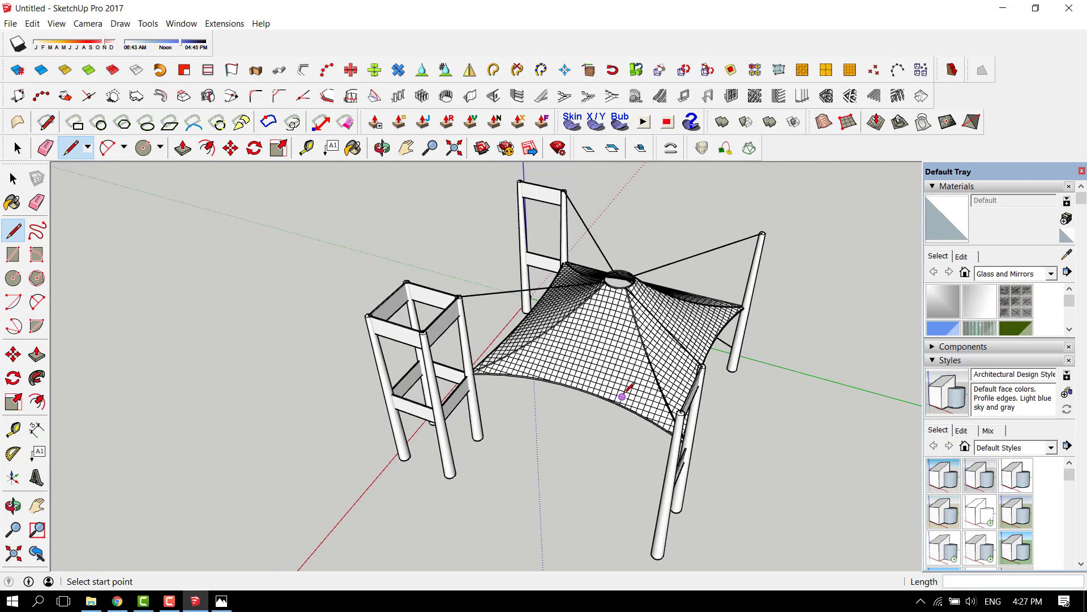
- Delete the stray line that runs from under the canopy down to the ground beside the single post
mouse_move(626, 389)
middle_mouse_down()
mouse_move(701, 294)
mouse_move(723, 213)
mouse_move(884, 226)
mouse_move(793, 311)
mouse_move(632, 367)
mouse_move(813, 396)
middle_mouse_up()
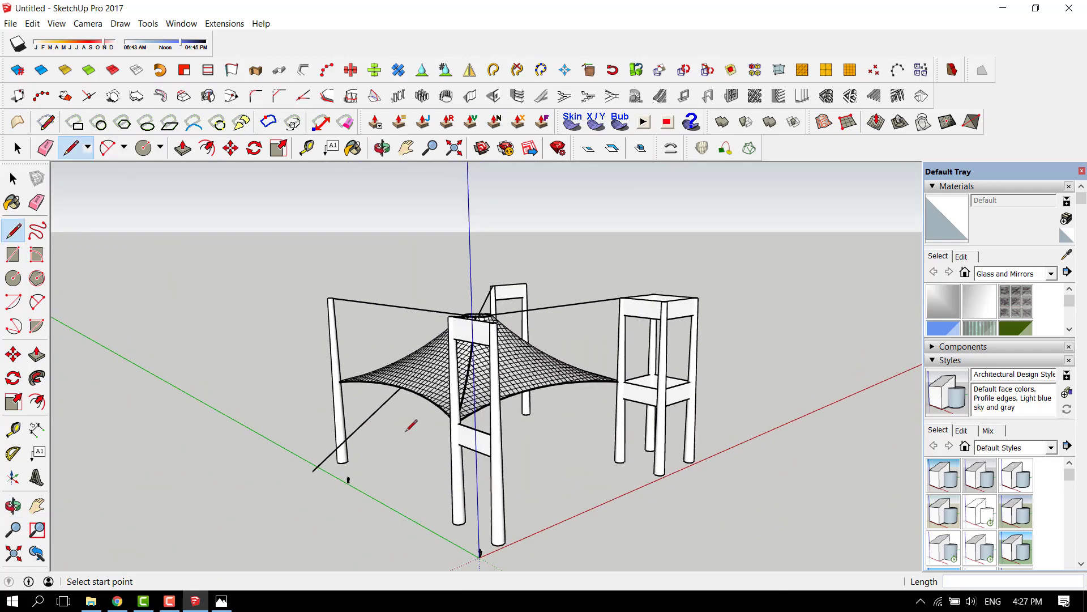
scroll(410, 420, "up", 2)
key("space")
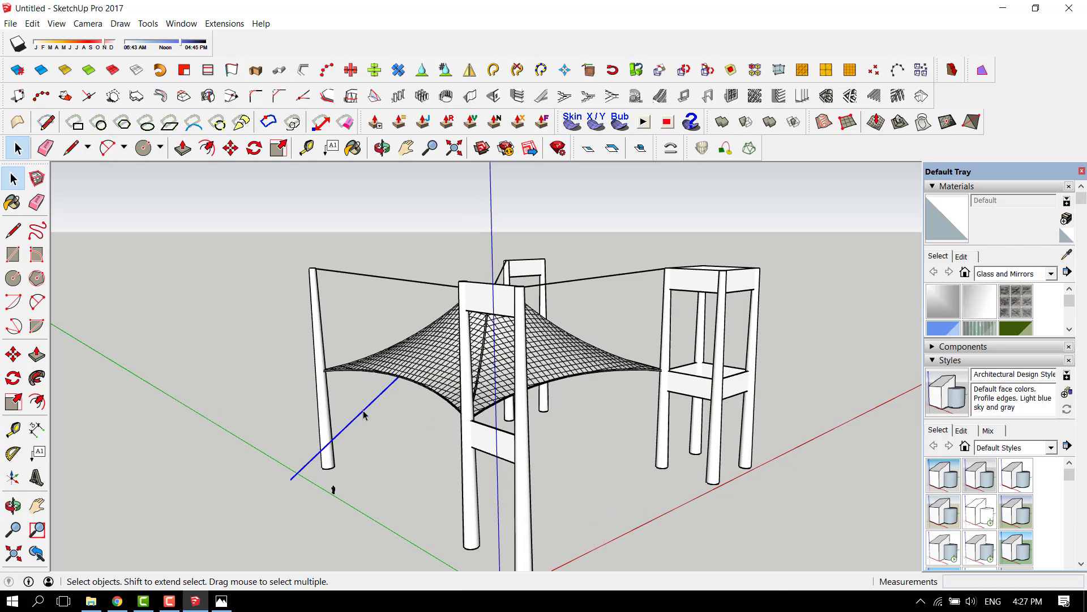
scroll(388, 408, "down", 2)
- Select the four cable lines and convert them to cylinders with a 0.05 m diameter in one group
middle_click_drag(388, 408, 175, 489)
scroll(469, 277, "up", 3)
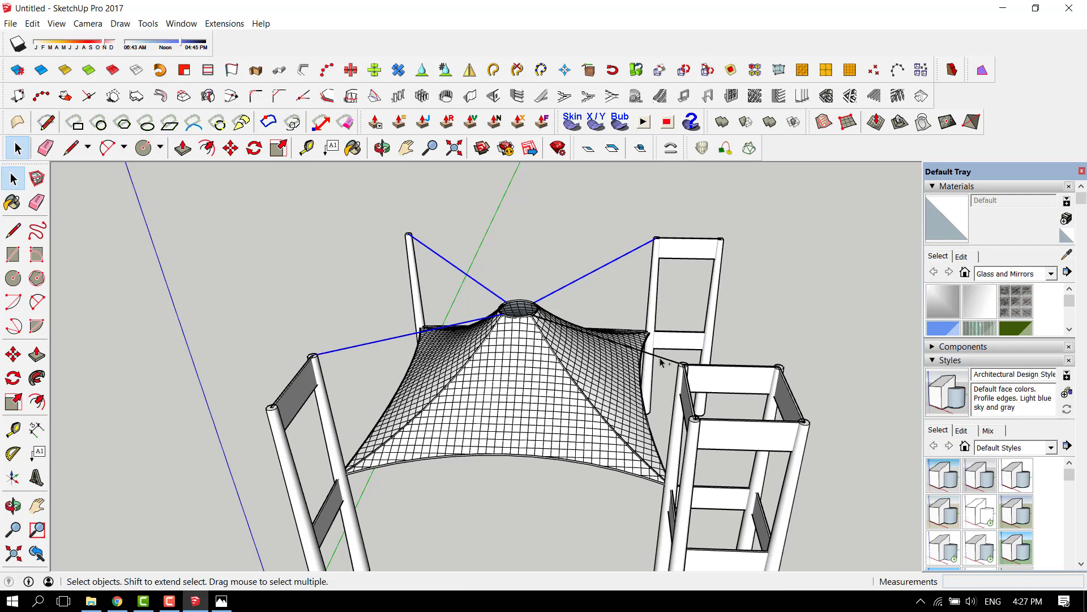
left_click(181, 23)
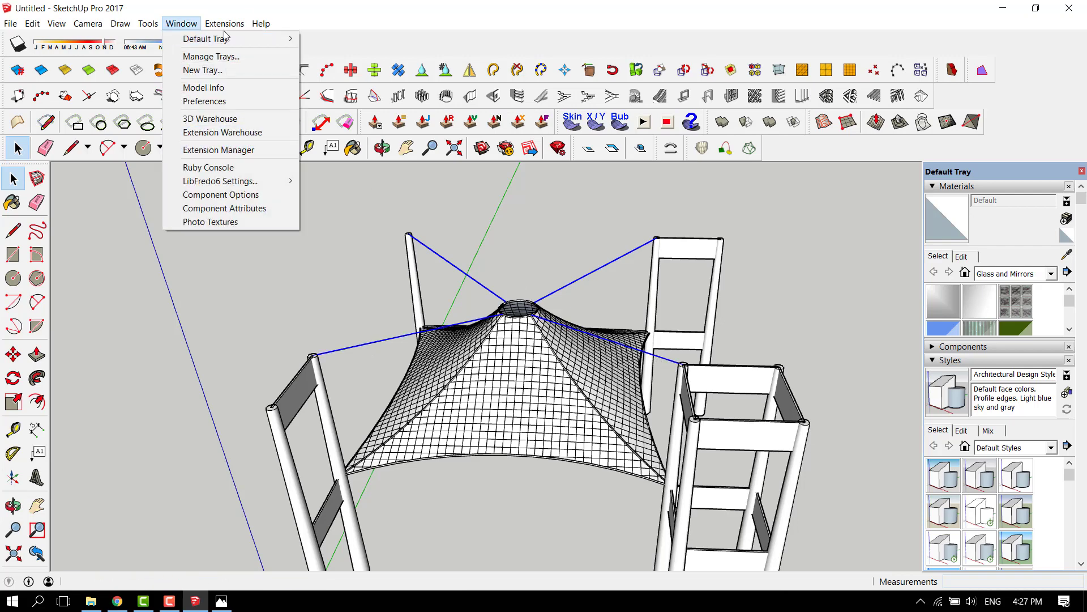
mouse_move(148, 23)
left_click(222, 384)
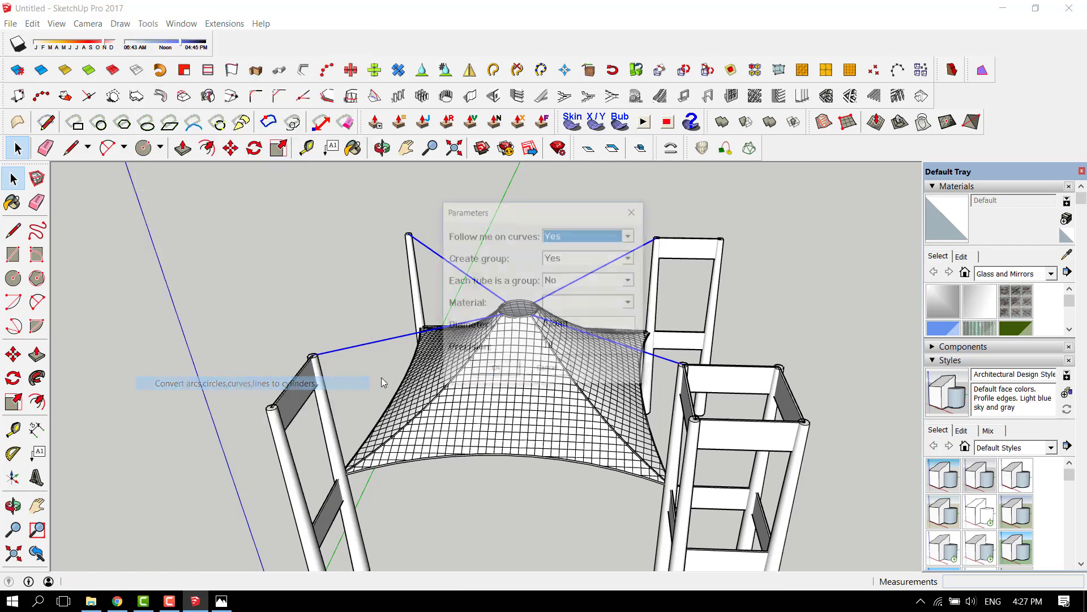
left_click_drag(573, 216, 793, 149)
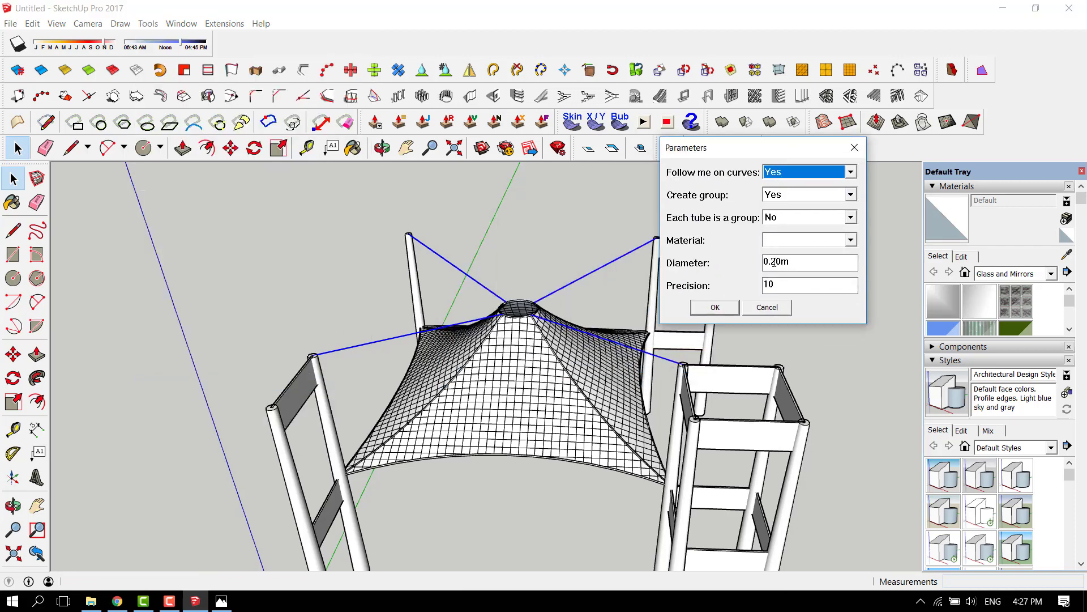
left_click_drag(770, 262, 776, 263)
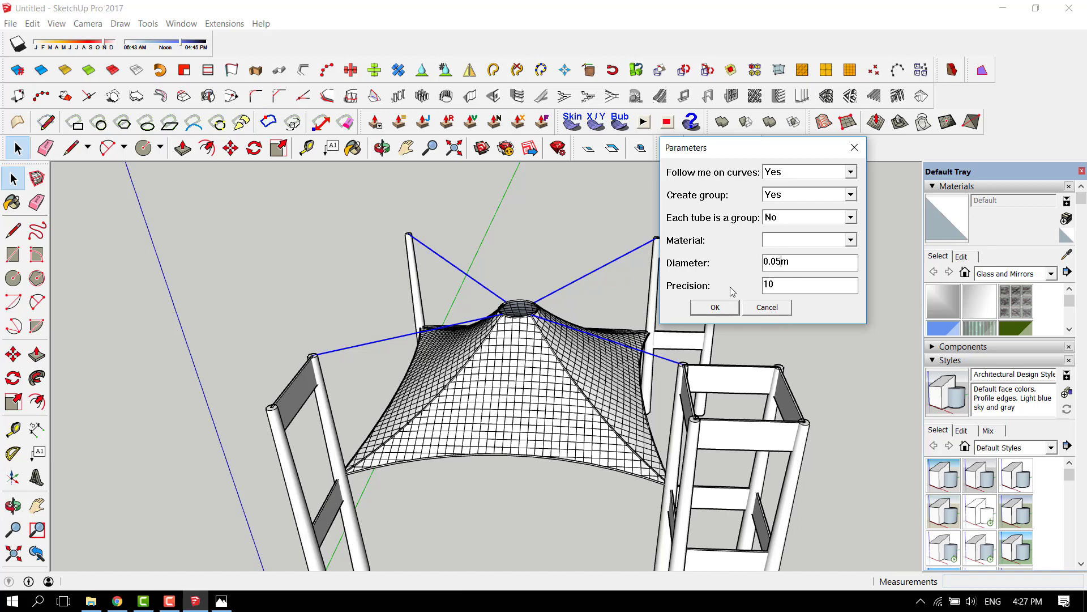
left_click(716, 308)
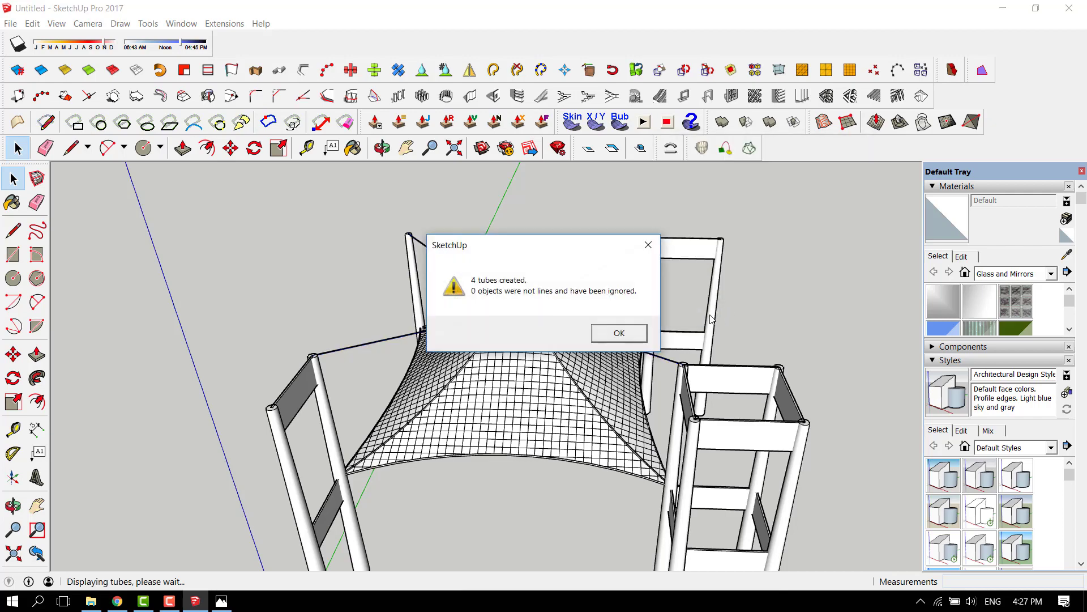
left_click(624, 334)
- Inspect the new cable tubes, and check the Hajj Terminal plan and wireframe reference images in Photos before returning to SketchUp
scroll(312, 357, "up", 8)
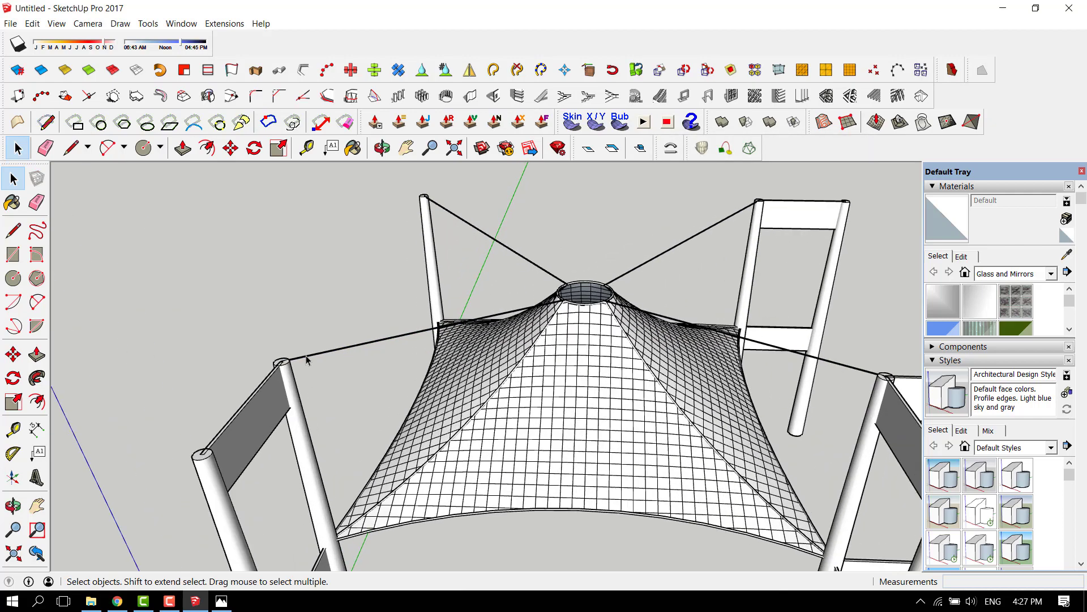
scroll(269, 370, "down", 10)
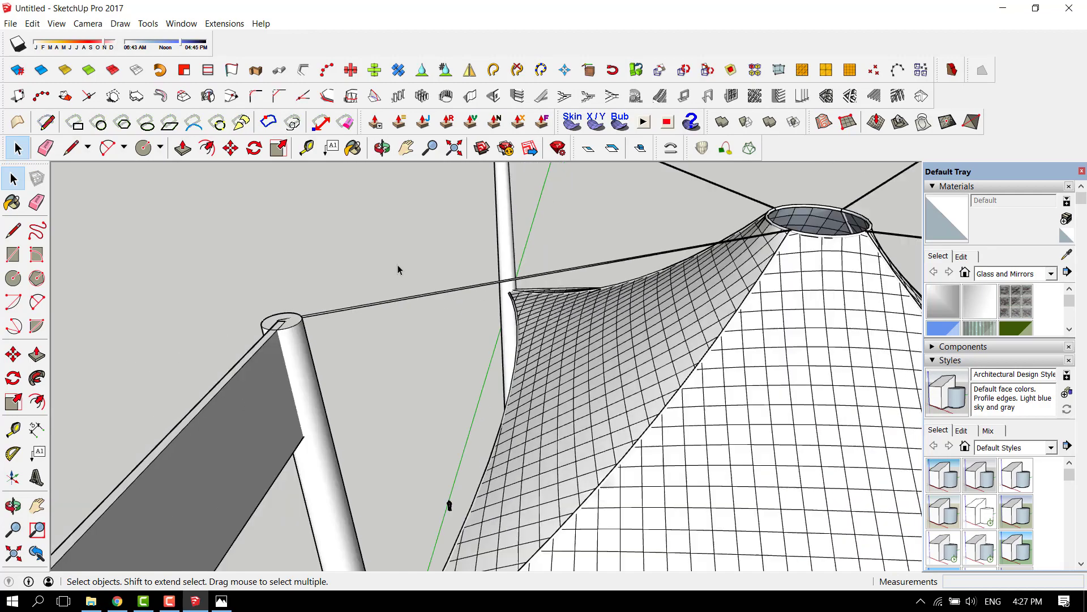
mouse_move(658, 416)
middle_mouse_down()
mouse_move(656, 238)
mouse_move(639, 274)
mouse_move(524, 333)
mouse_move(444, 425)
middle_mouse_up()
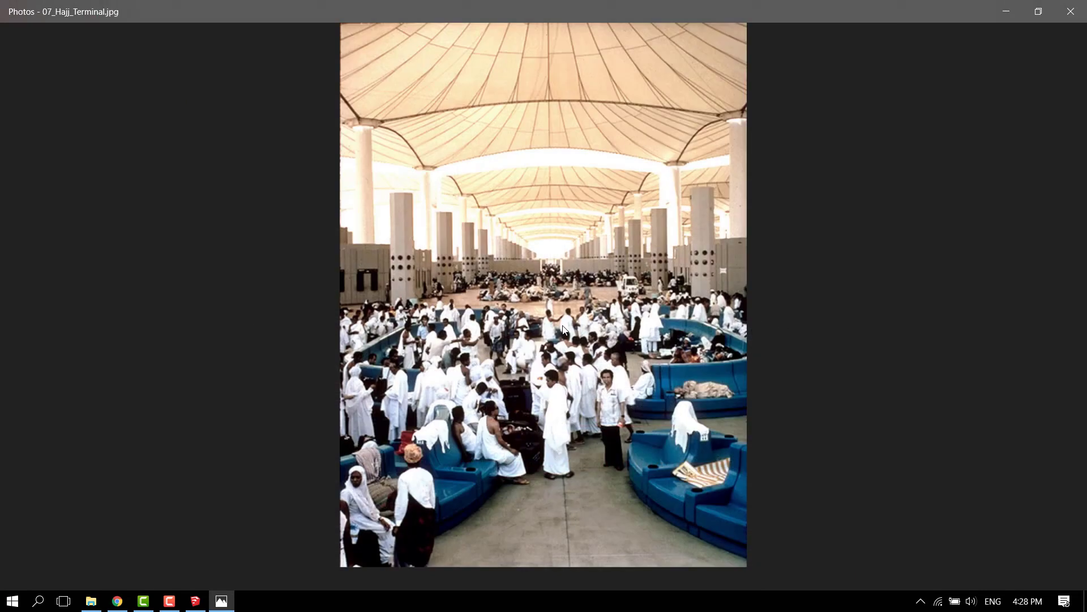
key("Right")
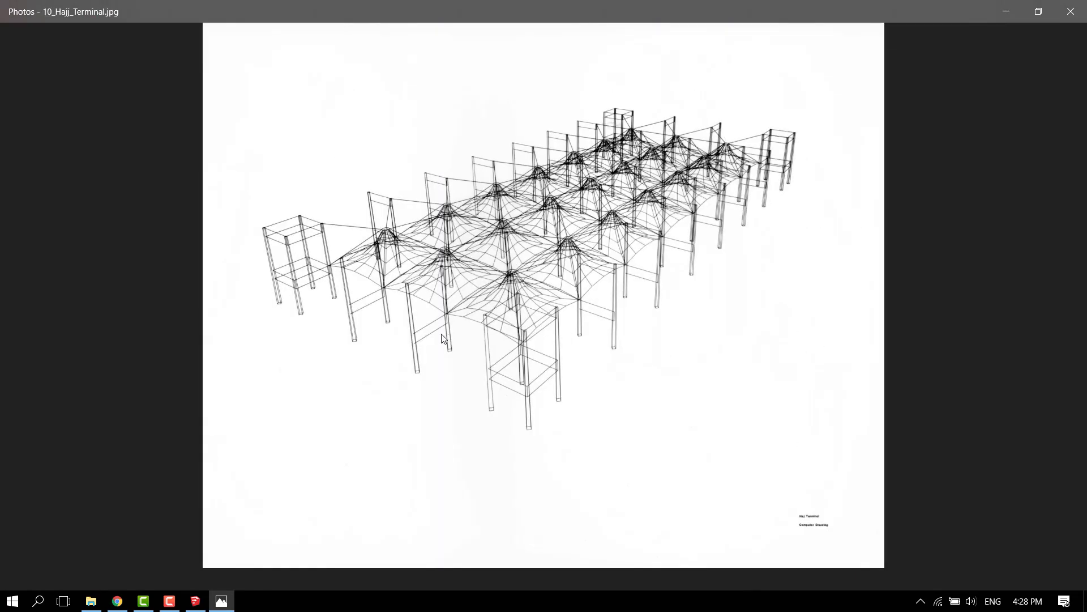
key("Left")
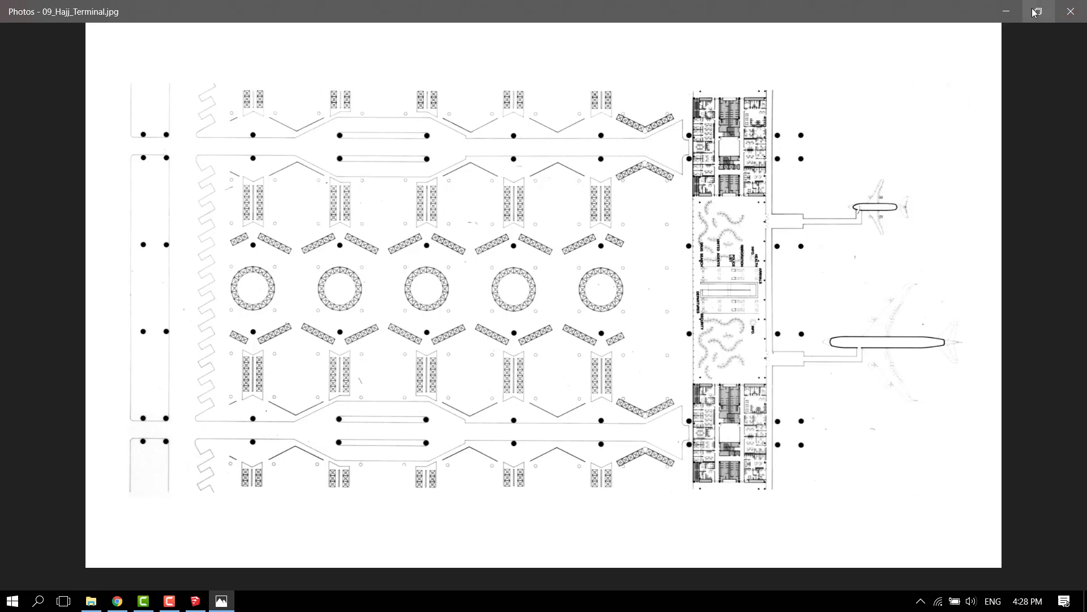
left_click(1006, 12)
- Select the canopy together with its cables, the single post and the two-post frame on the same side
middle_click_drag(510, 392, 453, 476)
scroll(442, 368, "down", 1)
scroll(538, 325, "up", 1)
left_click(512, 334)
middle_click_drag(502, 338, 551, 368)
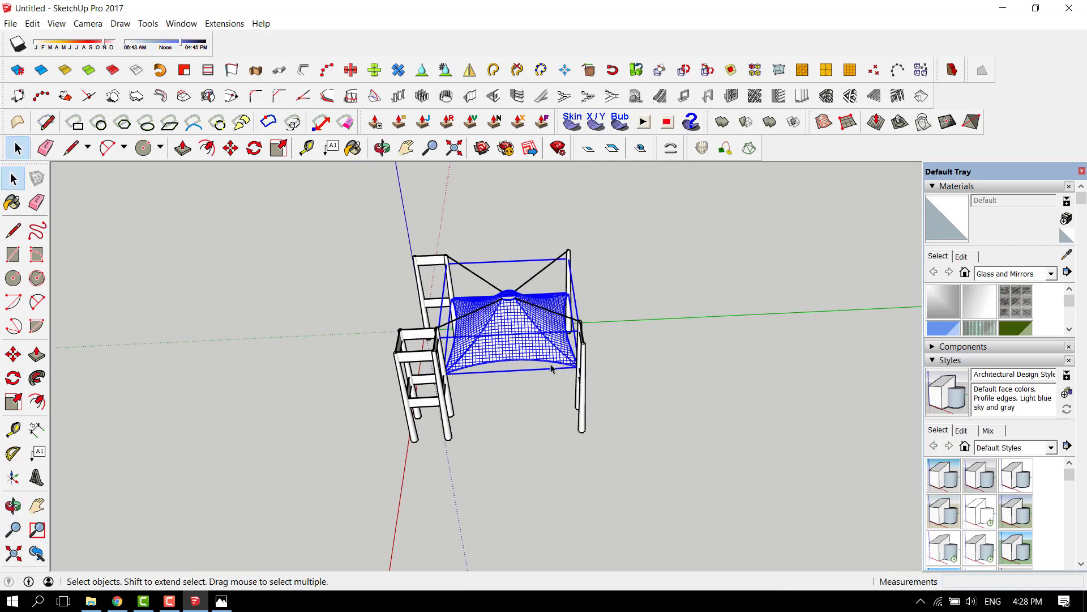
left_click_drag(492, 271, 479, 237)
scroll(433, 377, "up", 2)
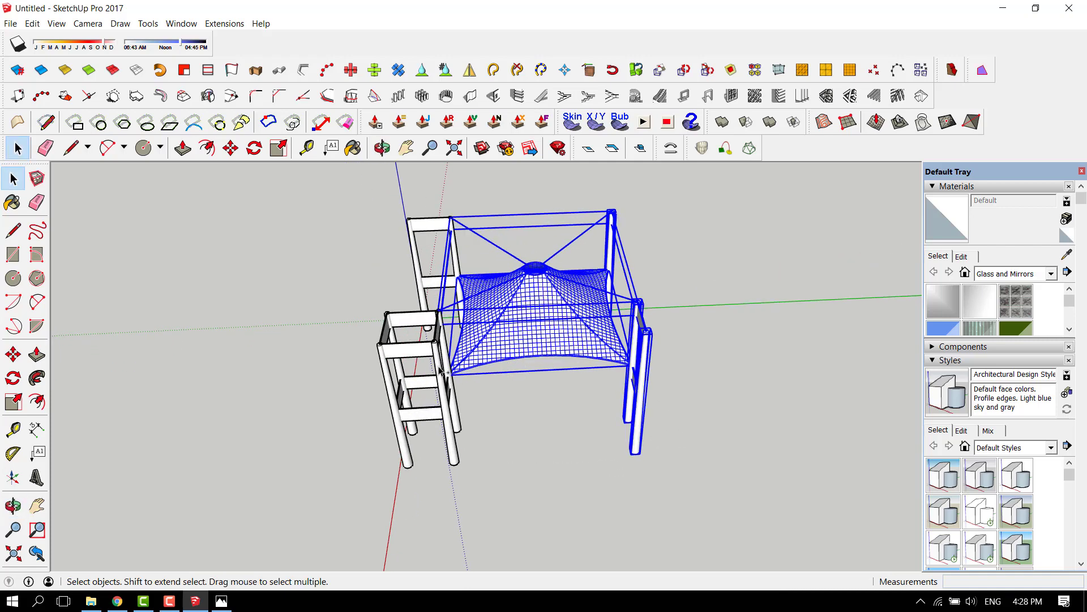
- Add the four-post tower's two canopy-side posts with their crossbeams and the remaining two-post frame to the selection
scroll(441, 334, "up", 2)
scroll(443, 314, "up", 2)
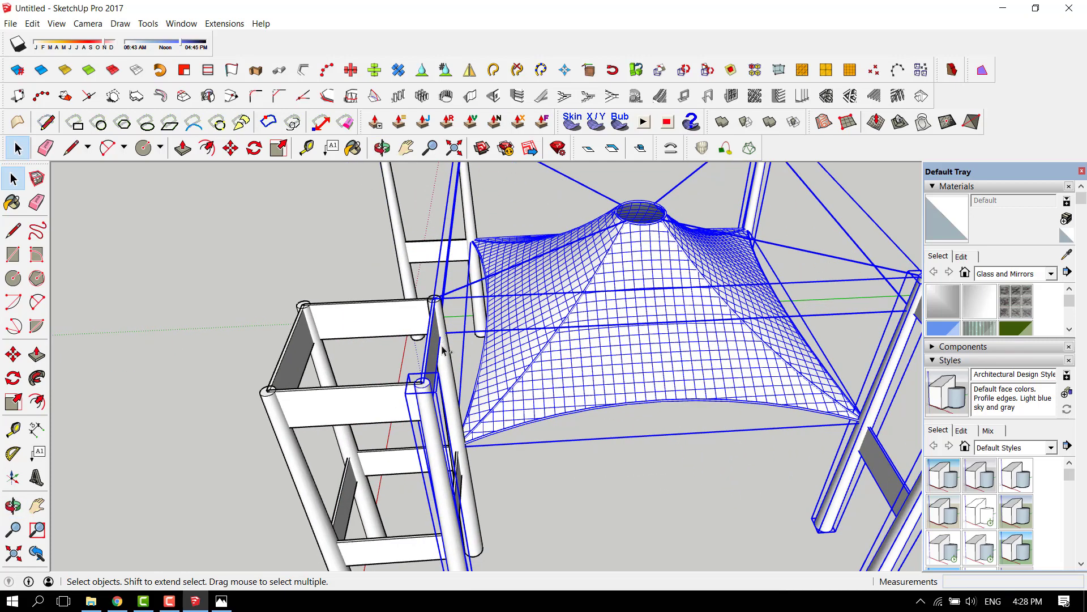
scroll(444, 348, "down", 1)
middle_click_drag(466, 362, 441, 429)
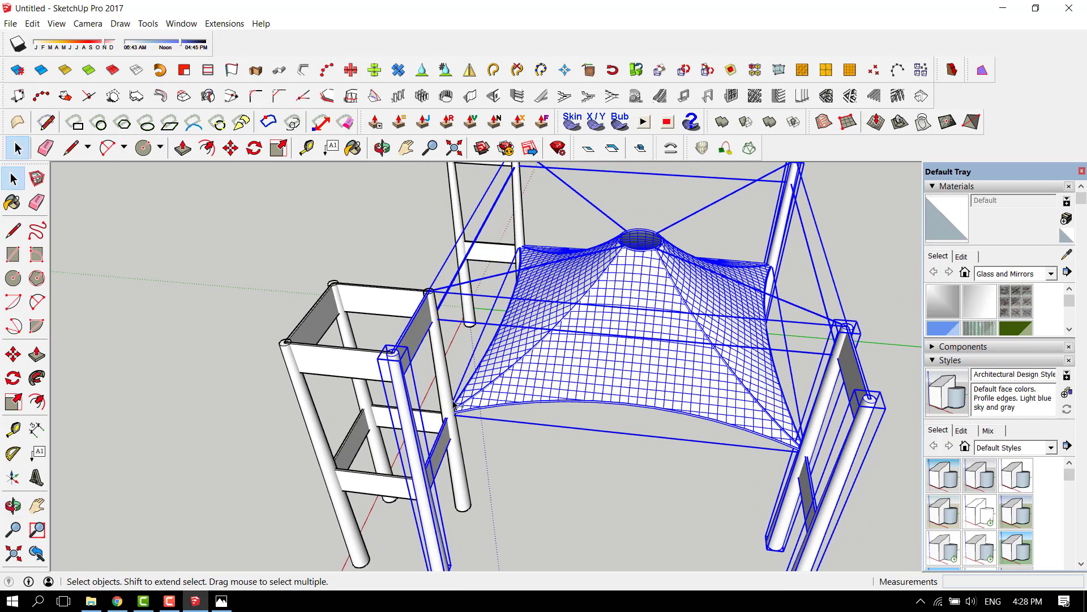
left_click(453, 402, "shift")
scroll(462, 379, "down", 4)
scroll(487, 288, "up", 4)
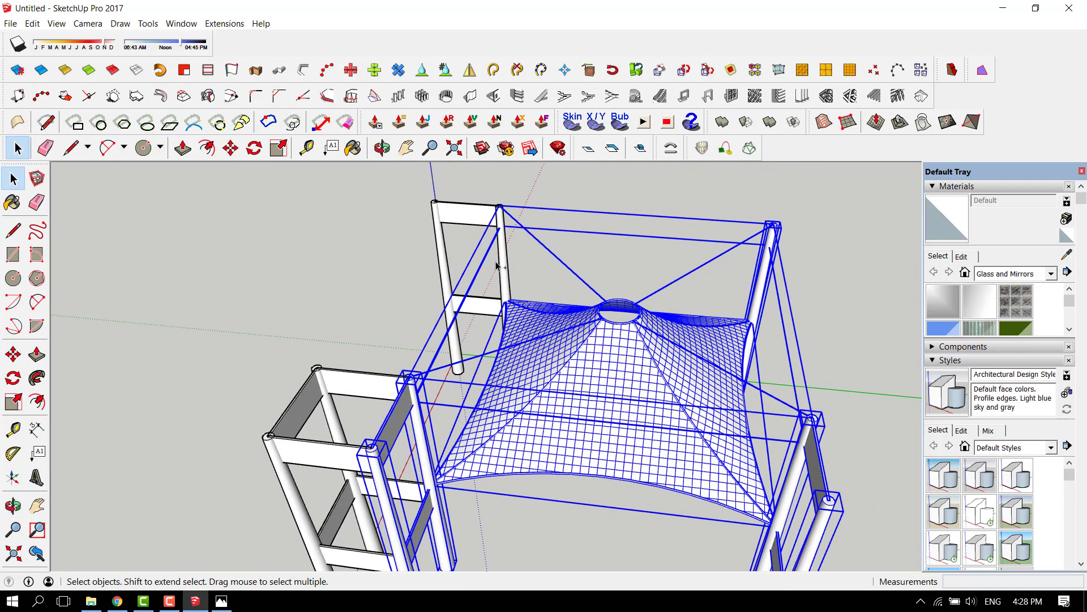
left_click(503, 255, "shift")
scroll(503, 255, "up", 2)
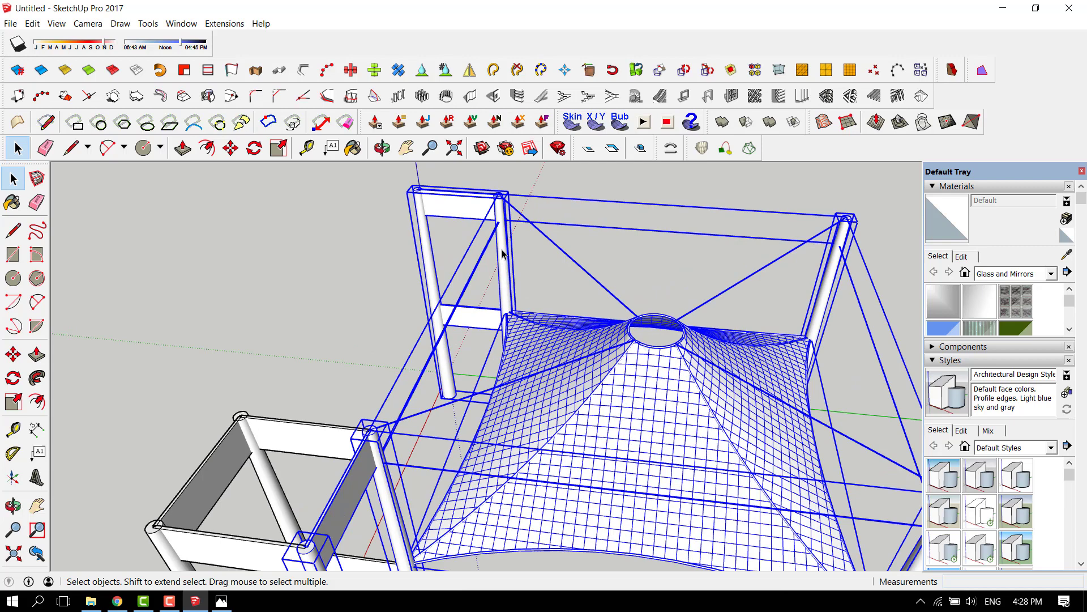
- Explode the two-post frame group beside the canopy's rear corner and select its canopy-side post
left_click(469, 210)
right_click(467, 210)
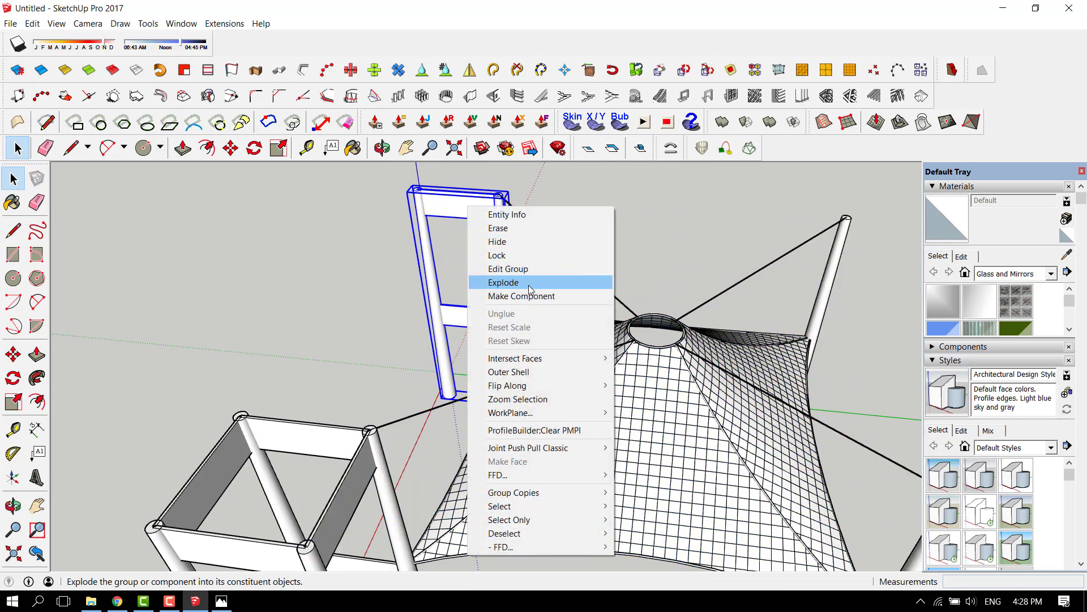
left_click(511, 279)
scroll(490, 252, "down", 2)
left_click(491, 252)
left_click(487, 249)
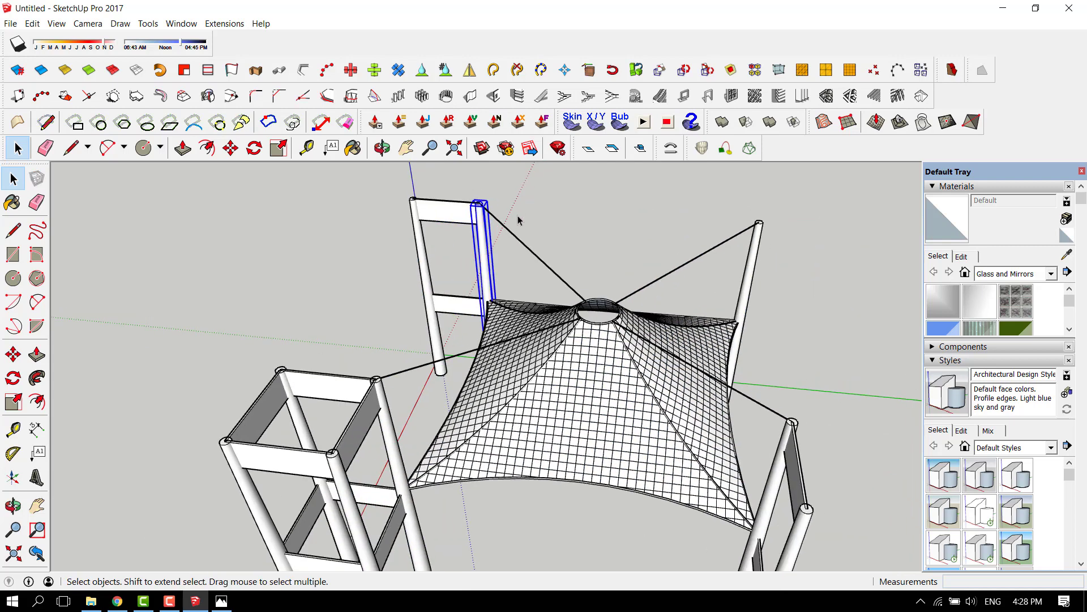
scroll(518, 222, "down", 3)
middle_click_drag(604, 232, 680, 456)
left_click_drag(681, 458, 585, 249)
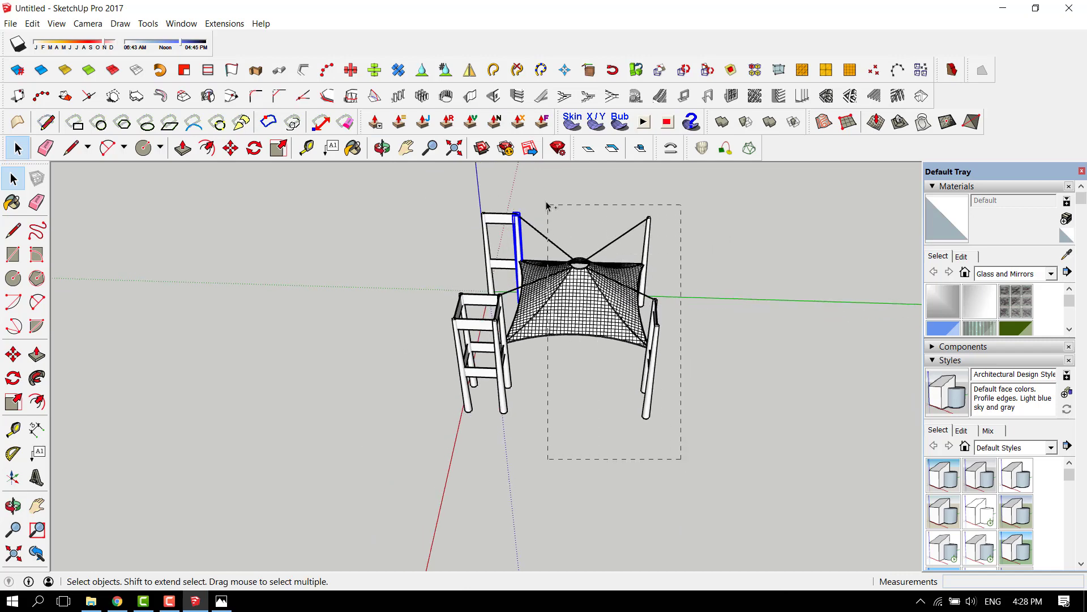
left_click_drag(546, 205, 545, 205)
scroll(529, 315, "up", 3)
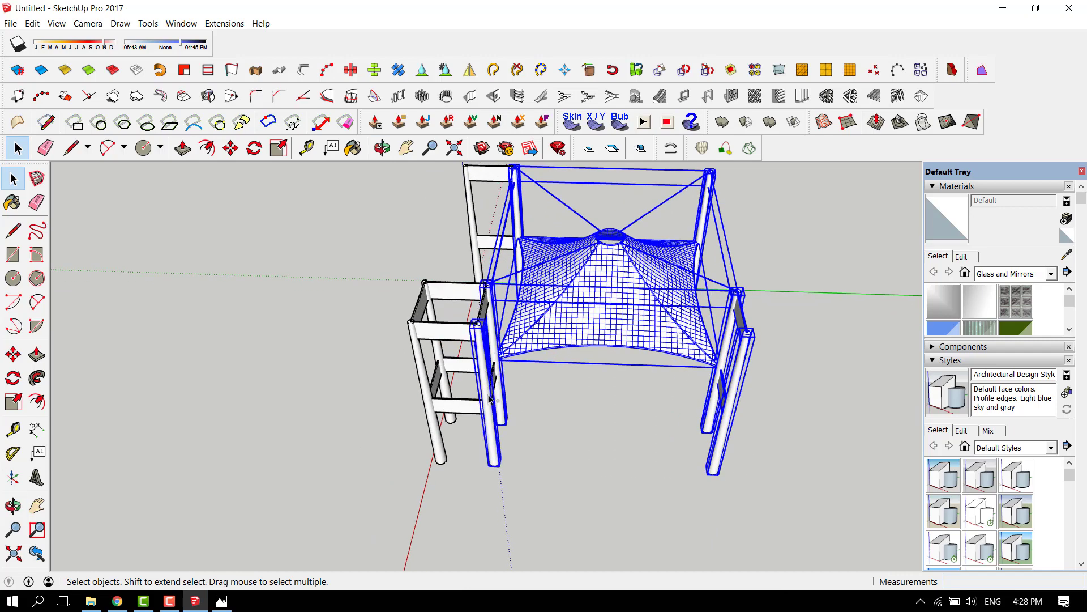
middle_click_drag(491, 399, 492, 403)
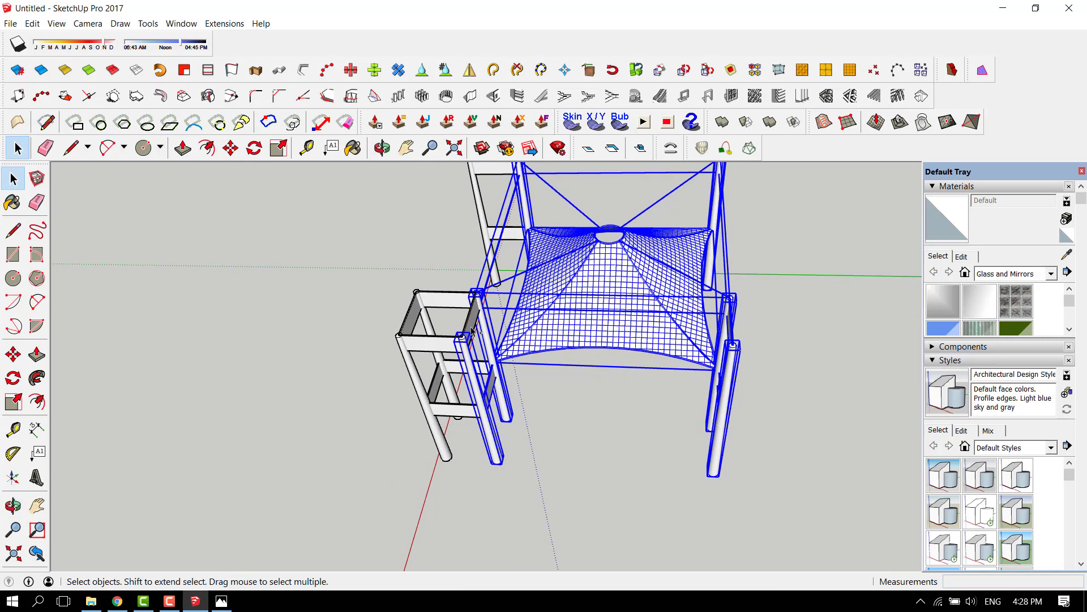
scroll(473, 328, "down", 3)
middle_click_drag(472, 328, 572, 374)
key("m")
scroll(515, 369, "up", 4)
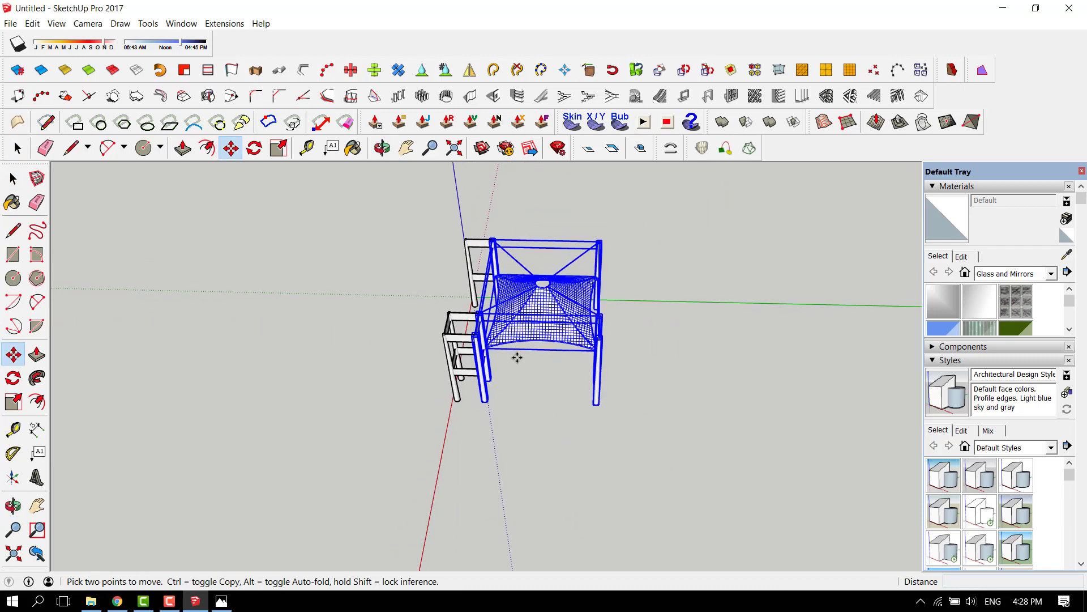
scroll(453, 345, "up", 4)
scroll(444, 330, "down", 5)
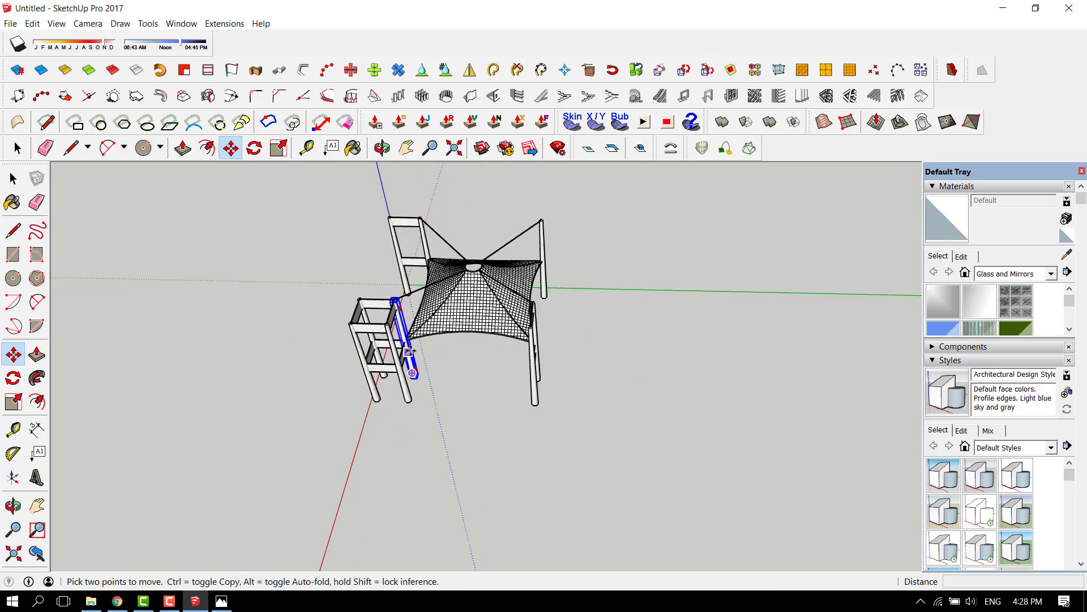
scroll(447, 339, "up", 2)
- Select the canopy with its cables and the supports on its side away from the tower, and copy them 60 m along the green axis
key("space")
middle_click_drag(412, 320, 448, 335)
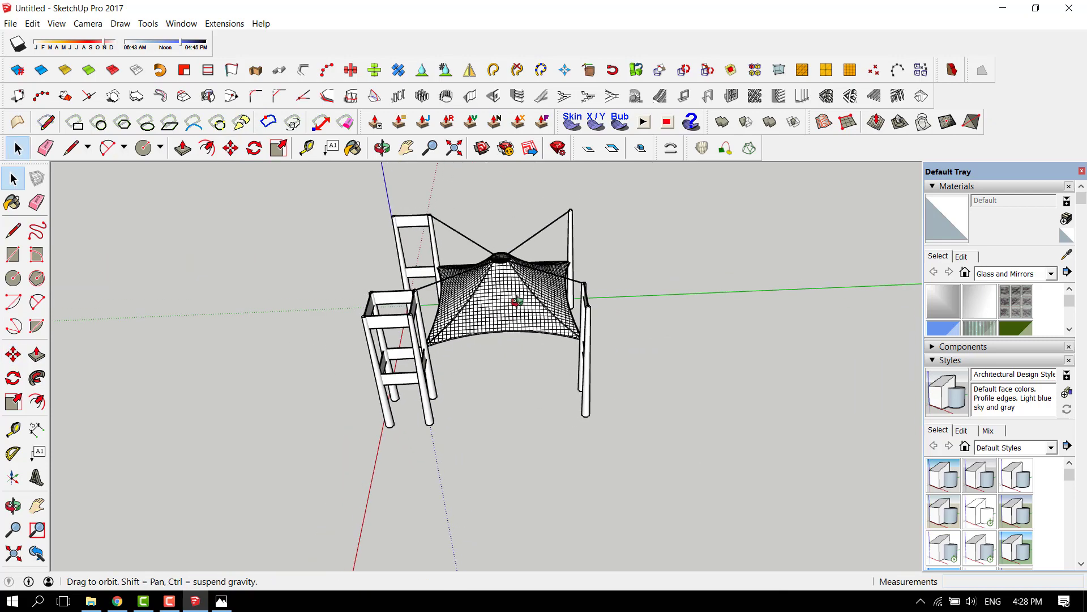
left_click_drag(622, 459, 466, 219)
middle_click_drag(498, 281, 397, 305)
key("m")
left_click(570, 419)
scroll(623, 416, "down", 4)
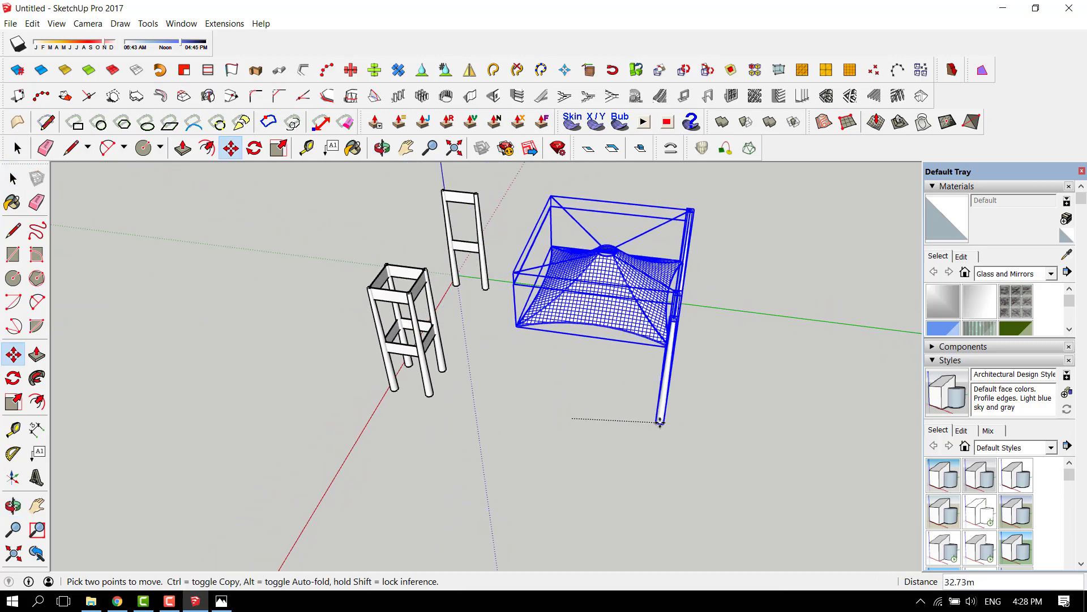
key("ctrl")
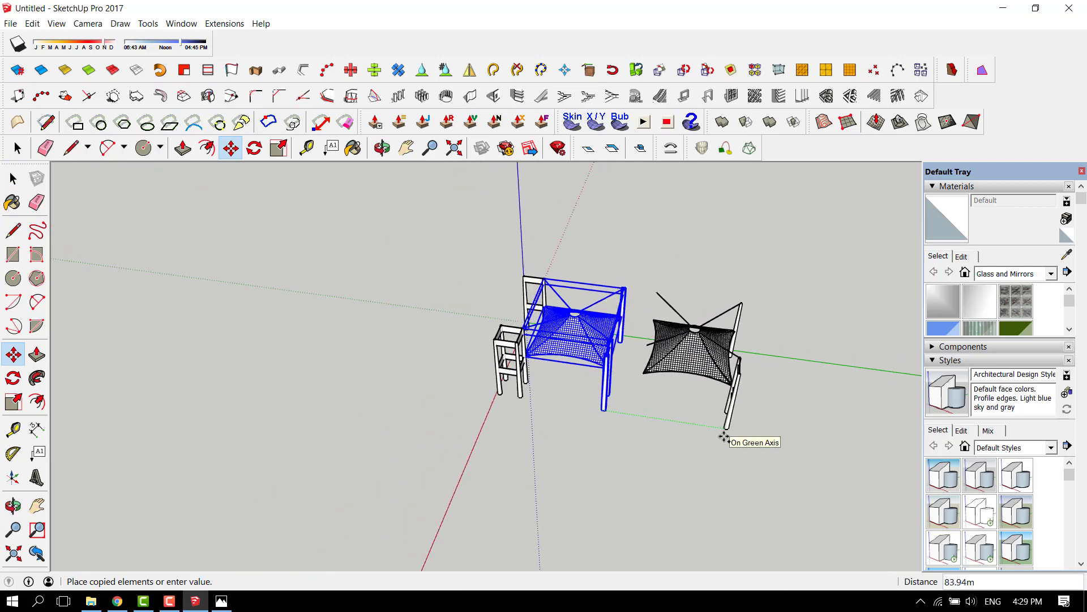
key("Return")
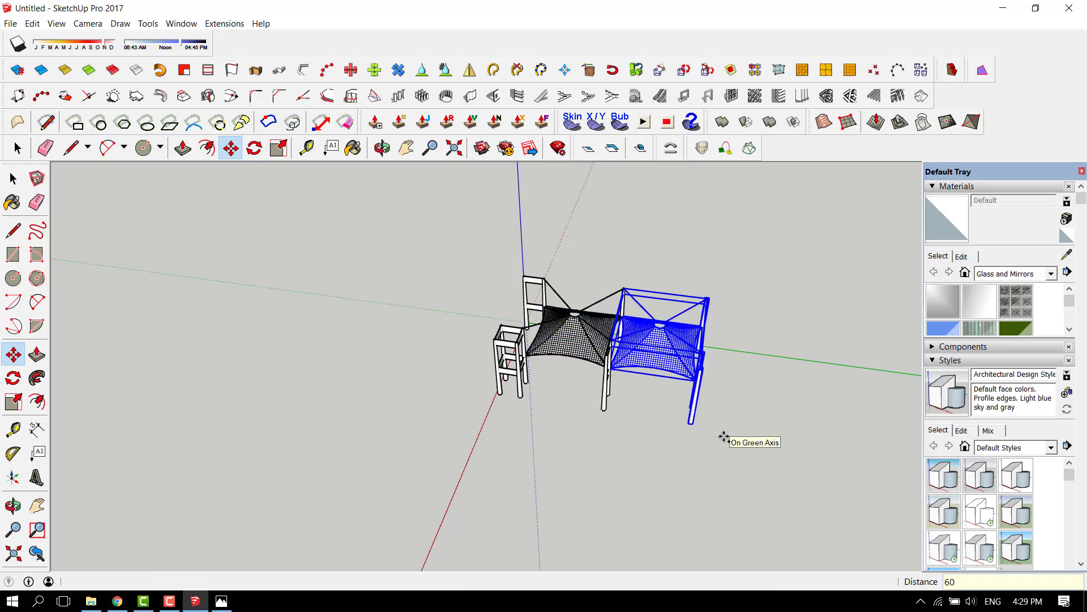
- Repeat the canopy bay copy along the green axis with a x6 array
scroll(437, 359, "down", 1)
scroll(695, 360, "up", 3)
scroll(695, 361, "up", 2)
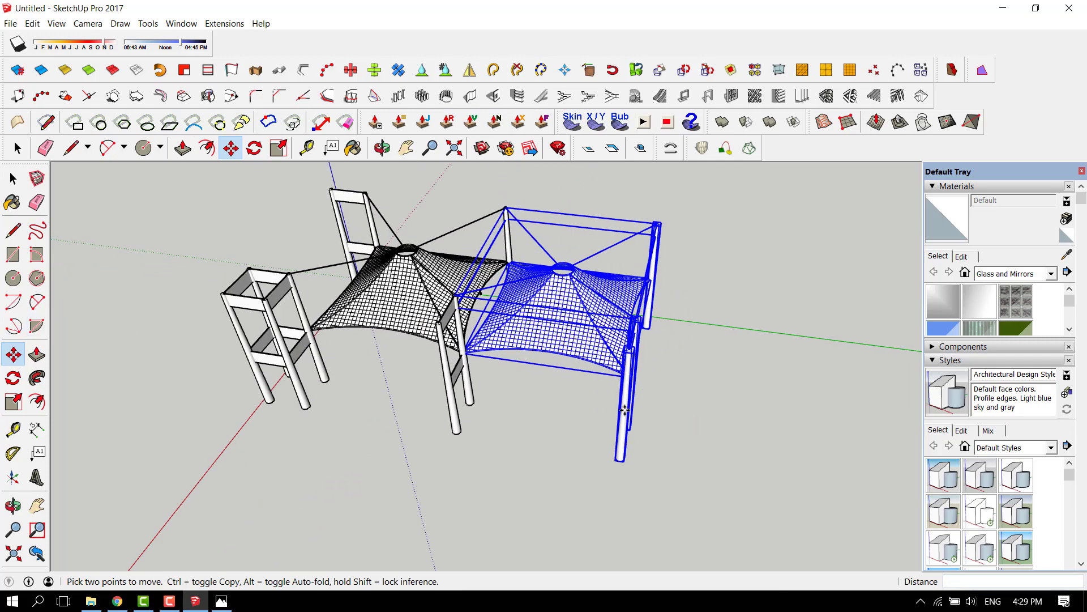
middle_click_drag(695, 361, 664, 361)
scroll(340, 304, "down", 3)
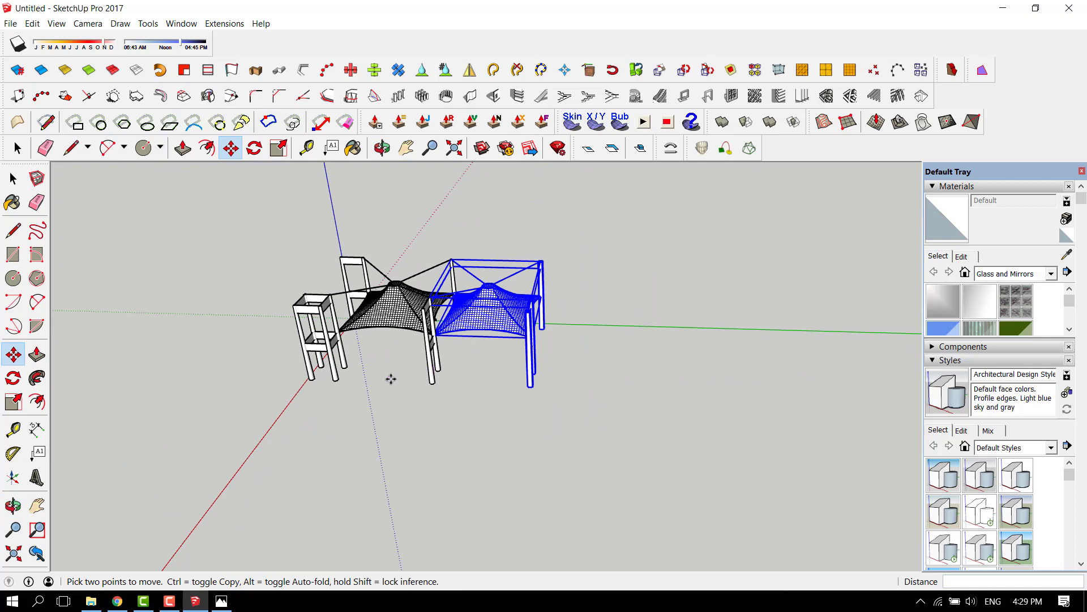
scroll(391, 378, "down", 1)
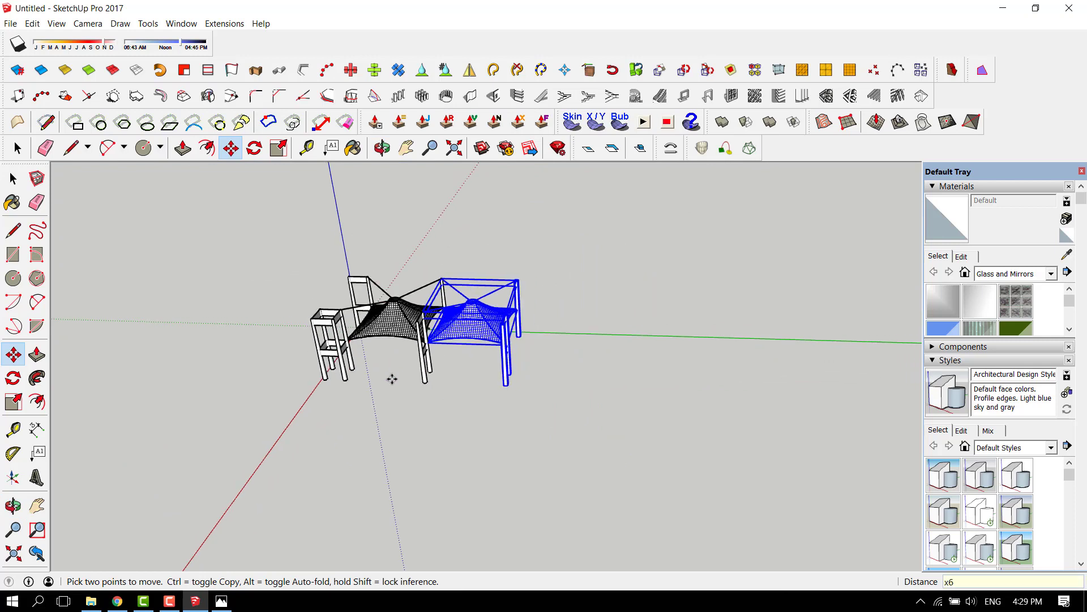
key("Return")
scroll(345, 338, "down", 2)
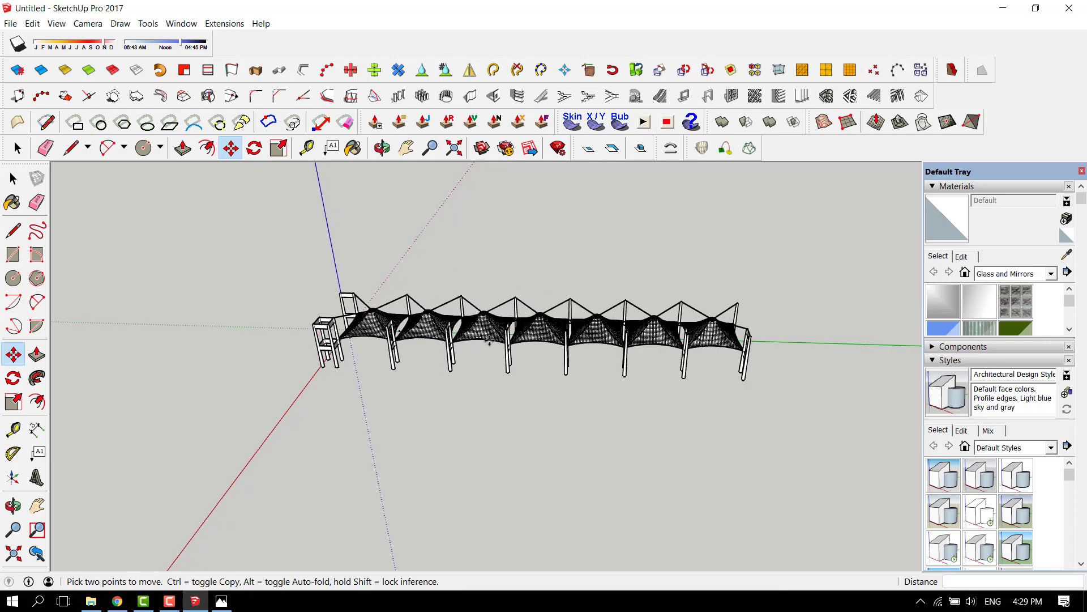
- Check the Hajj Terminal plan in Photos, return to SketchUp and dismiss the autosave error
scroll(512, 358, "up", 1)
middle_click_drag(529, 366, 309, 392)
left_click(222, 601)
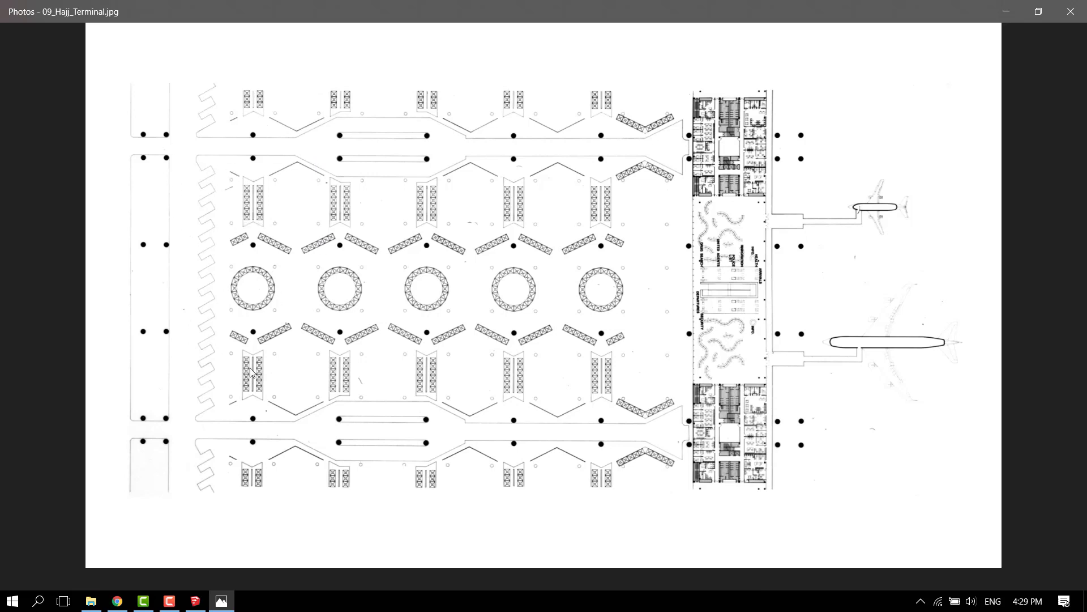
left_click(1006, 11)
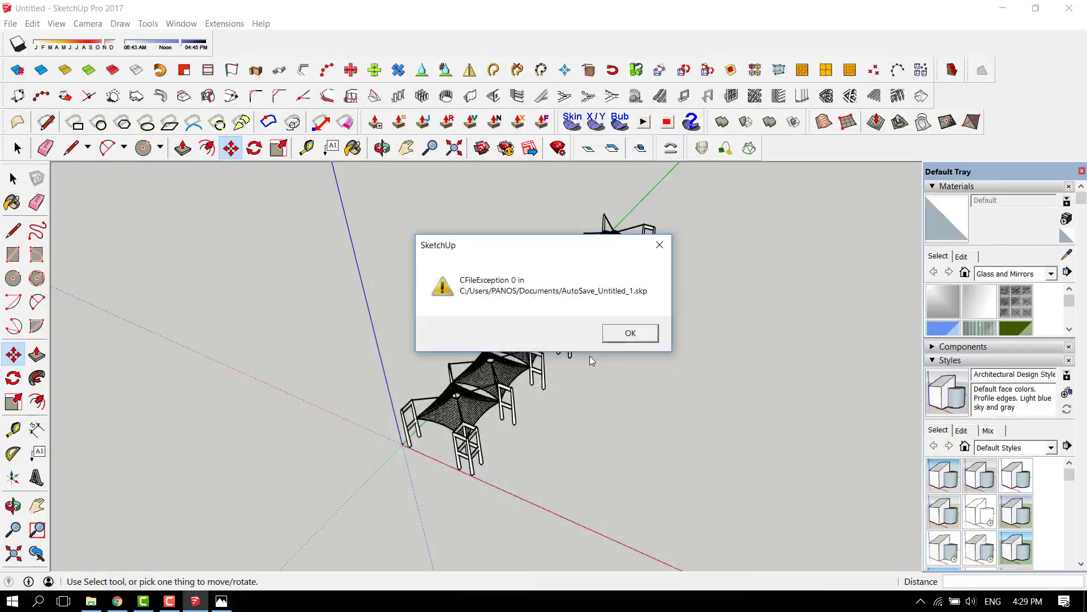
left_click(639, 330)
- Select the whole row of canopies with their cables and the posts on the origin side, leaving out the outer tower and frames
scroll(537, 374, "down", 1)
middle_click_drag(537, 373, 714, 346)
scroll(538, 412, "up", 2)
middle_click_drag(538, 412, 584, 360)
key("space")
scroll(591, 390, "up", 2)
scroll(538, 478, "down", 2)
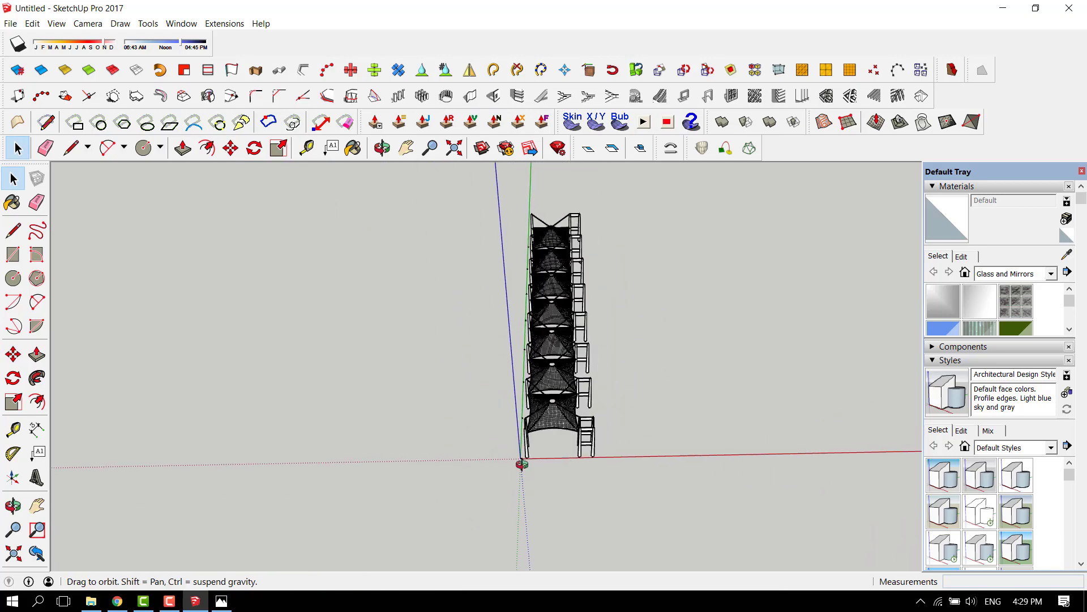
middle_click_drag(537, 473, 533, 459)
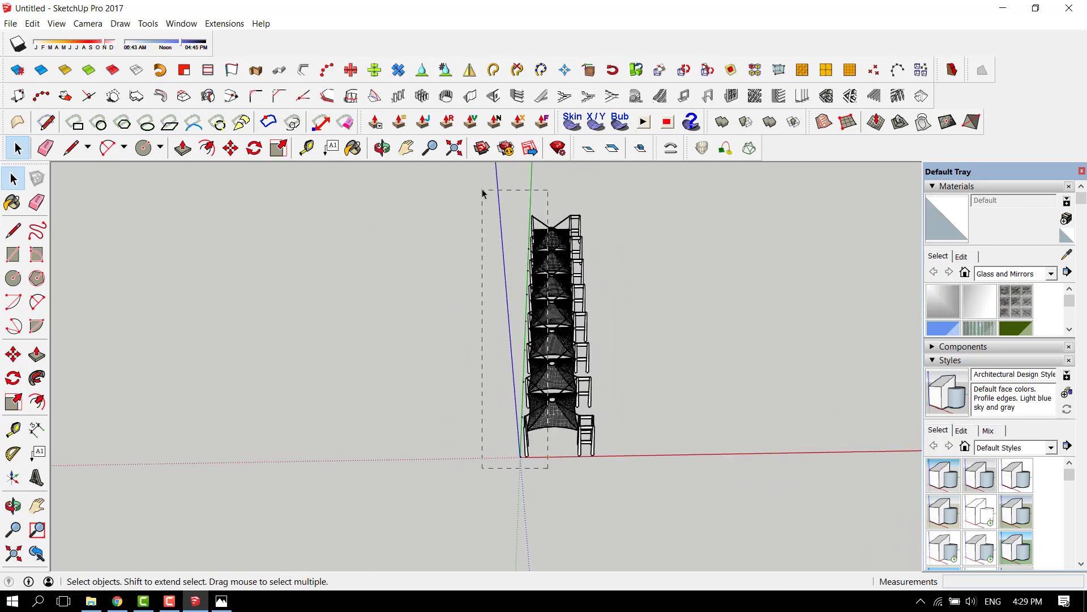
left_click_drag(482, 193, 482, 200)
- Copy the selected canopy row 60 m along the negative red axis and repeat it with a x2 array
scroll(558, 459, "up", 3)
middle_click_drag(563, 464, 557, 432)
key("m")
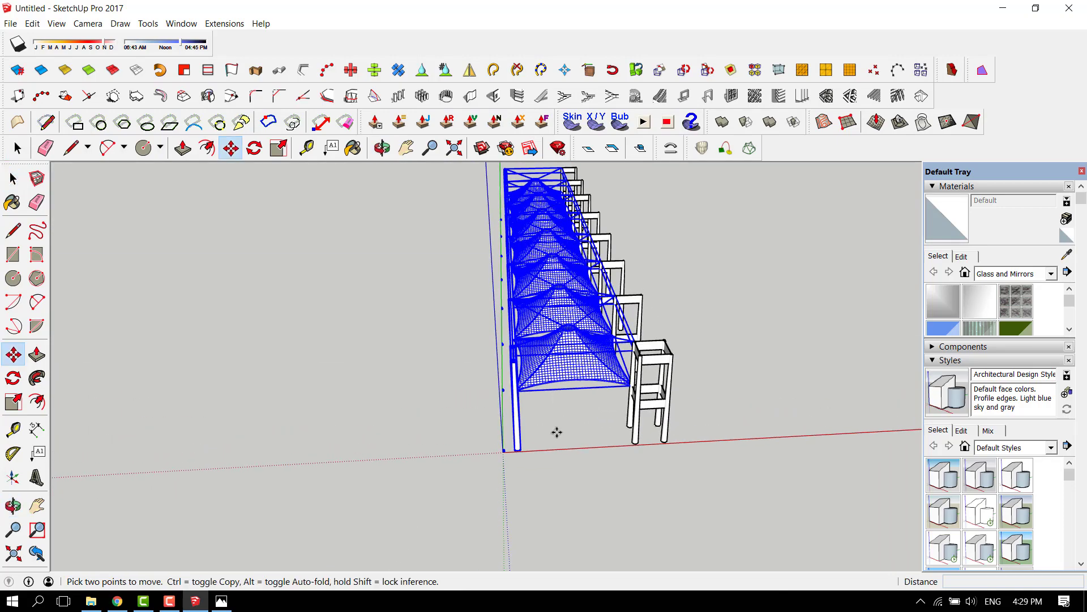
left_click(522, 451)
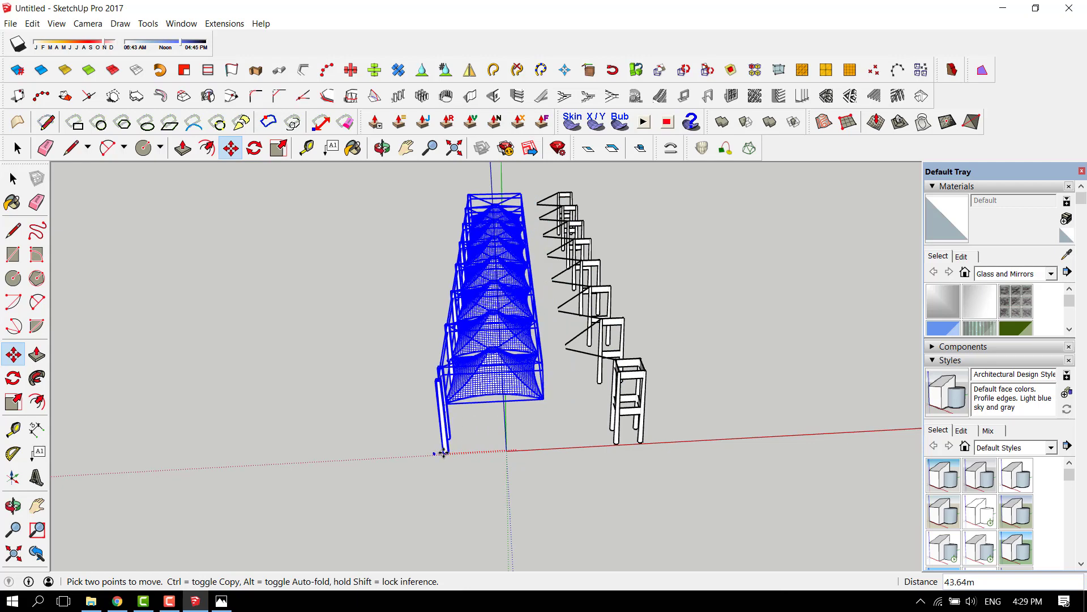
key("ctrl")
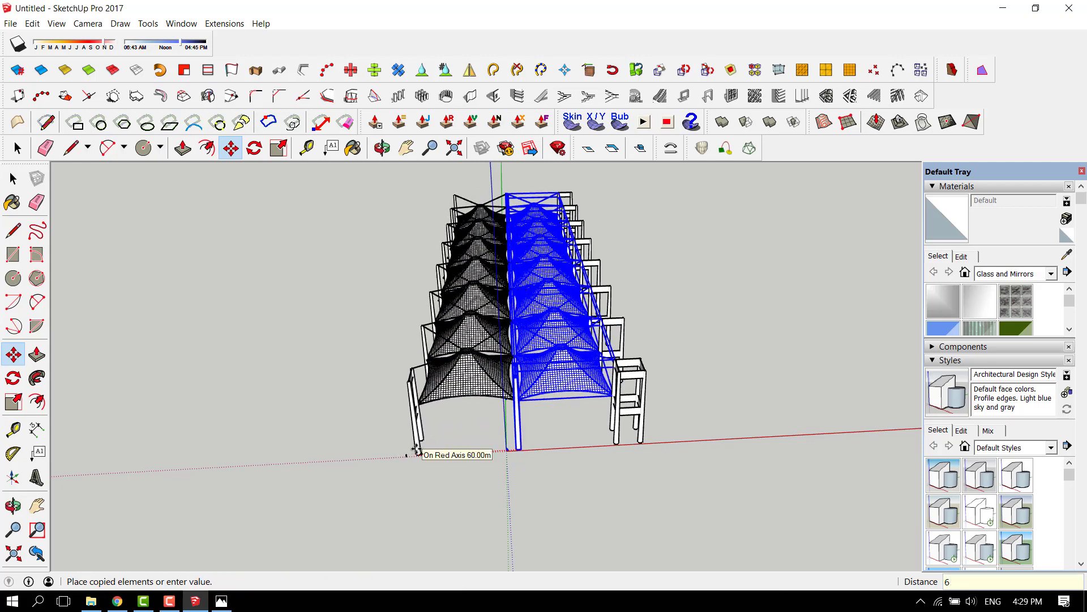
left_click(416, 450)
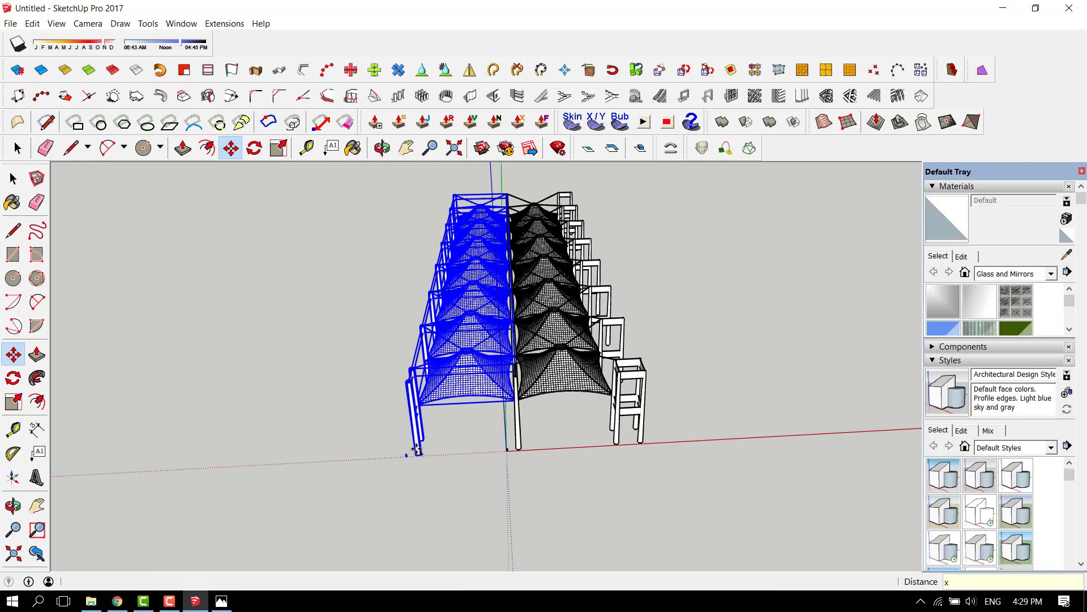
type("x2")
key("Return")
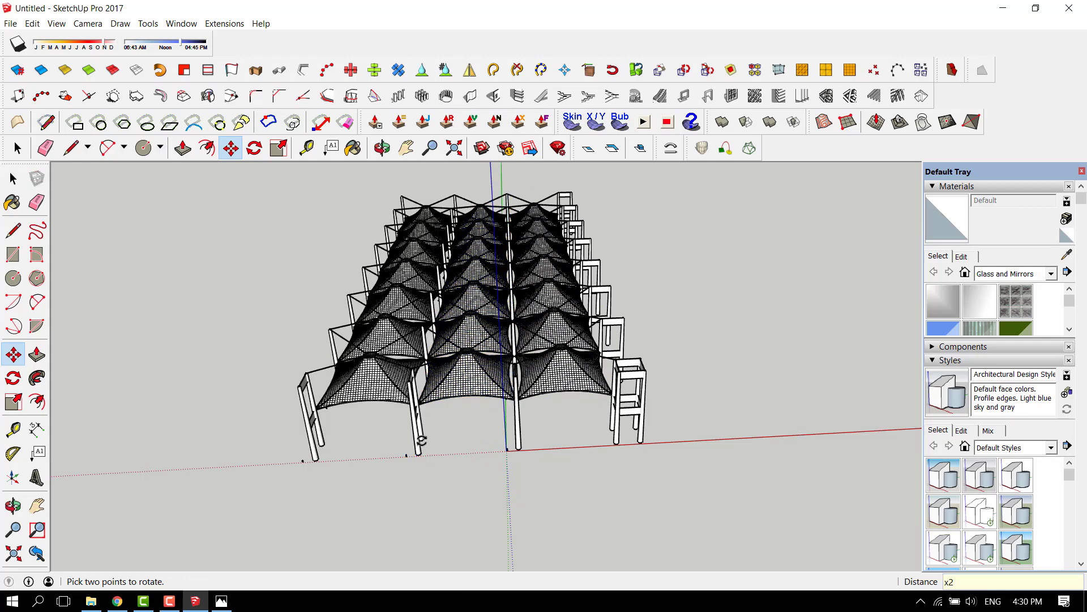
- Inspect the canopy grid against the Hajj Terminal plan in Photos, then return to SketchUp
mouse_move(421, 440)
middle_mouse_down()
mouse_move(486, 339)
mouse_move(505, 257)
mouse_move(510, 291)
mouse_move(583, 361)
mouse_move(425, 455)
middle_mouse_up()
middle_click_drag(601, 431, 396, 464)
left_click(230, 606)
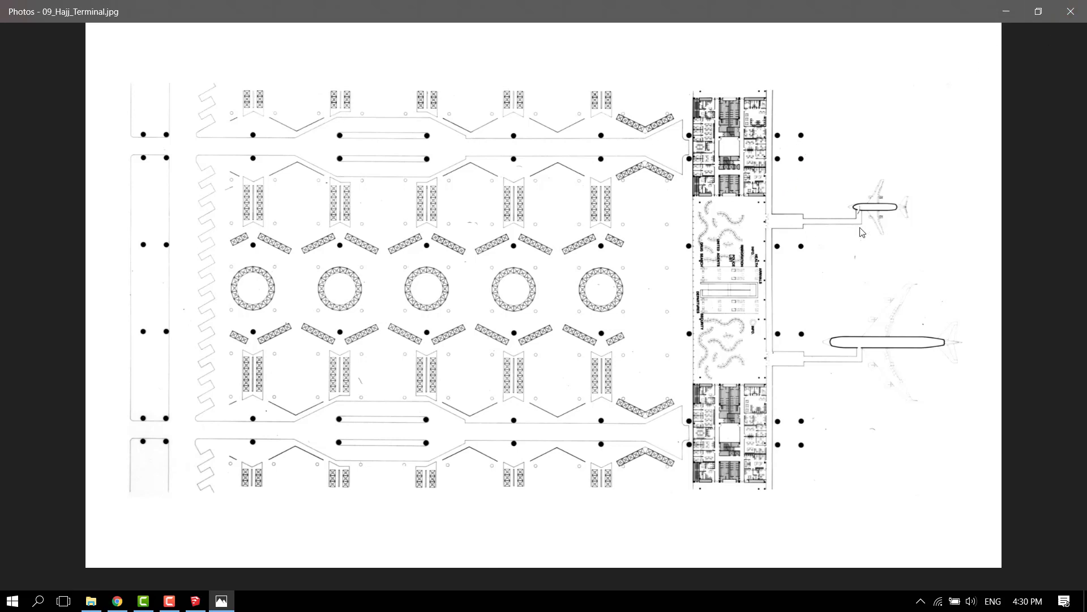
left_click(1013, 9)
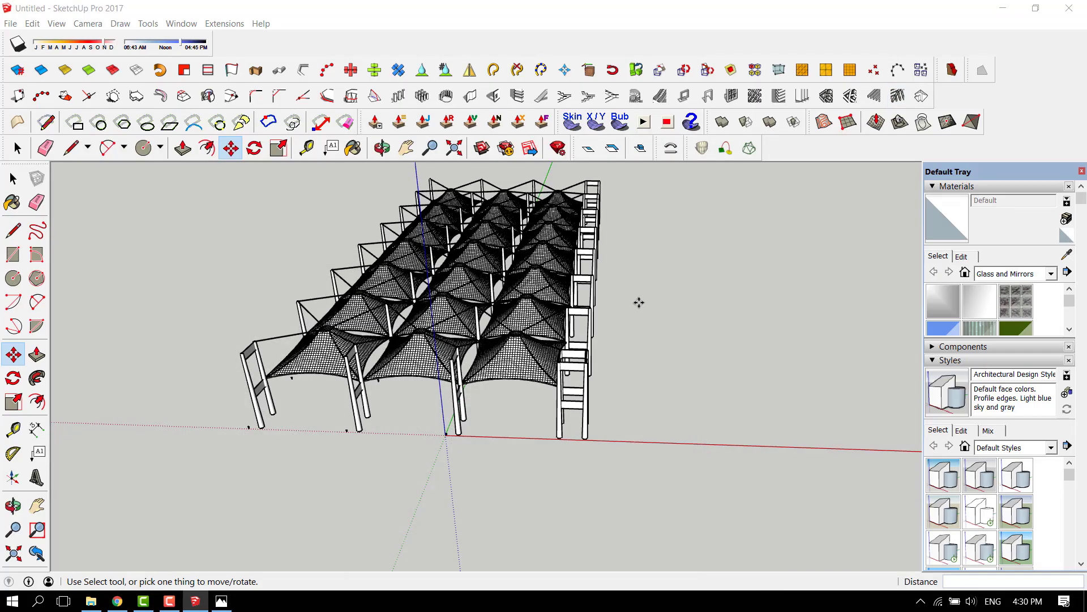
- Select the corner tower's two canopy-side posts and their crossbeams, leaving out the two outer posts
middle_click_drag(538, 363, 548, 376)
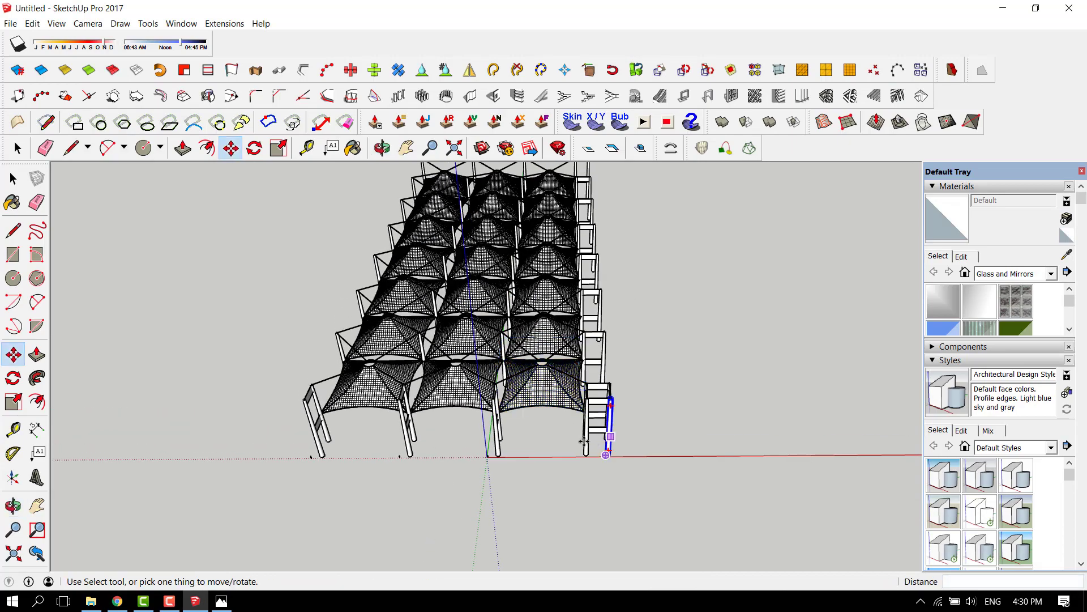
scroll(610, 436, "up", 3)
middle_click_drag(620, 445, 589, 442)
key("space")
left_click(620, 428)
left_click(624, 402, "ctrl")
left_click(628, 339, "ctrl")
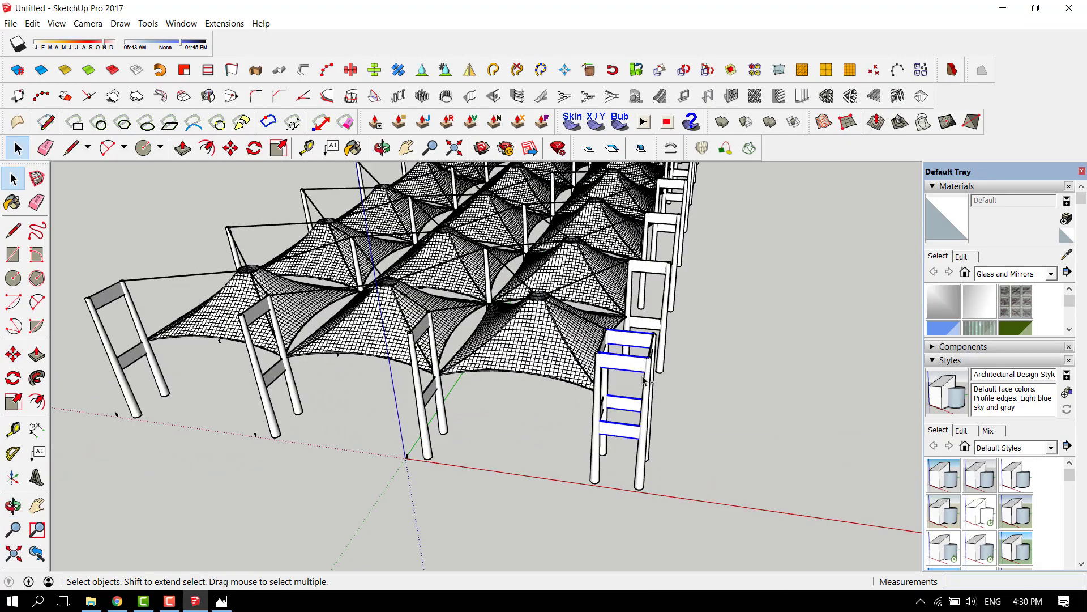
middle_click_drag(646, 391, 621, 413)
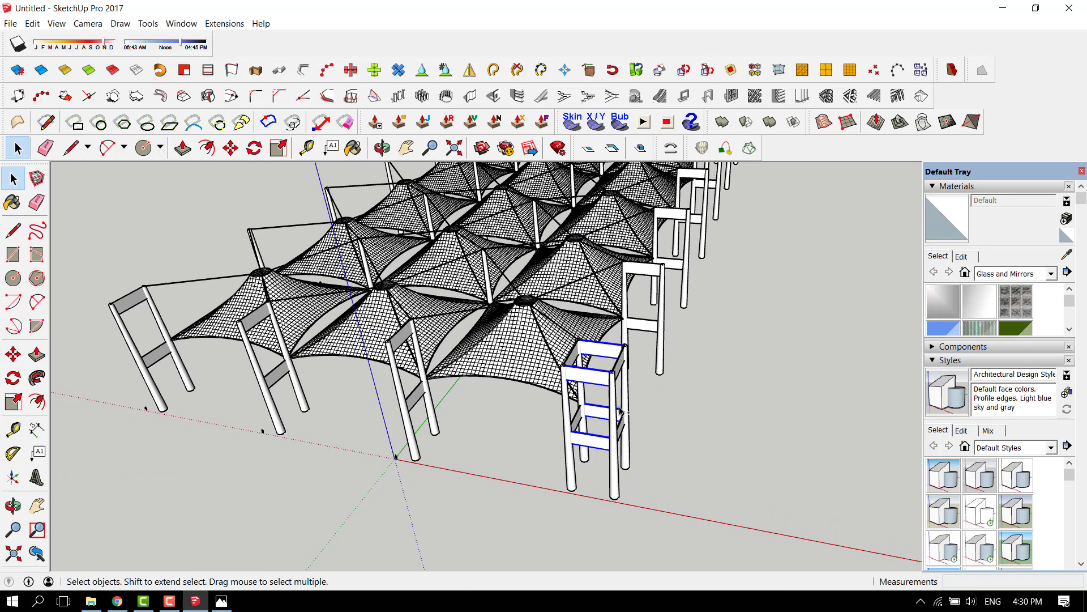
left_click(577, 422, "ctrl")
scroll(576, 425, "up", 2)
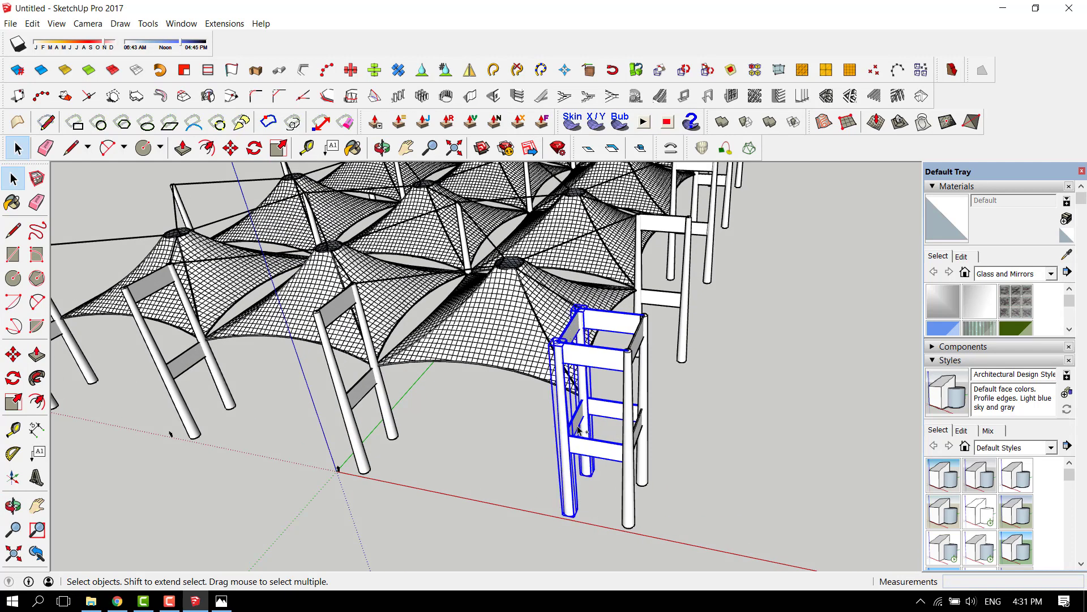
- Copy the selected posts and crossbeams to the opposite front corner of the grid, forming a matching four-post tower with the existing frame
left_click(568, 514)
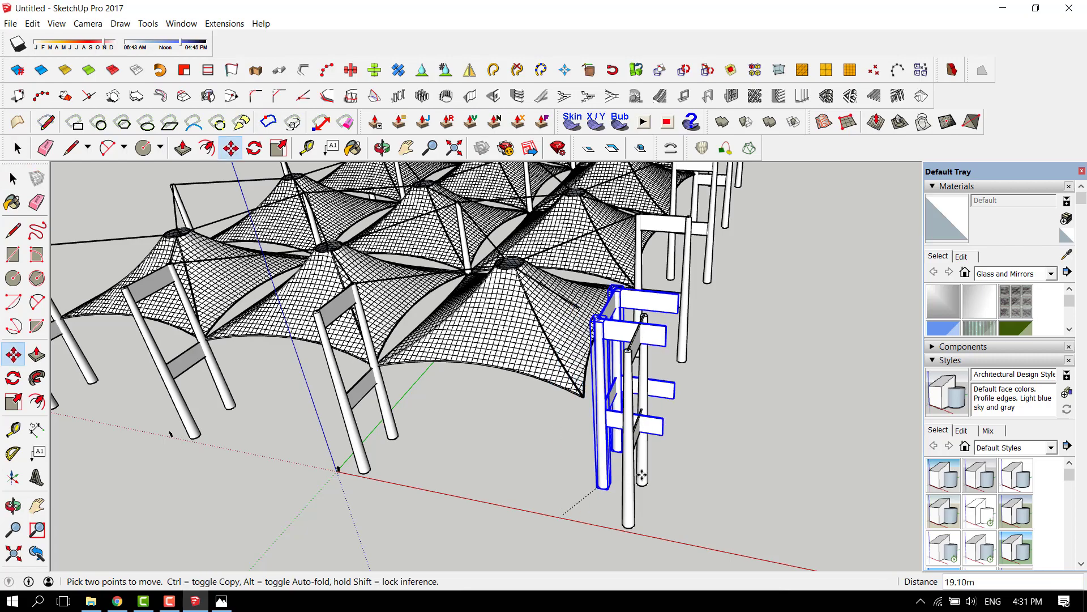
scroll(566, 493, "down", 6)
scroll(432, 444, "up", 8)
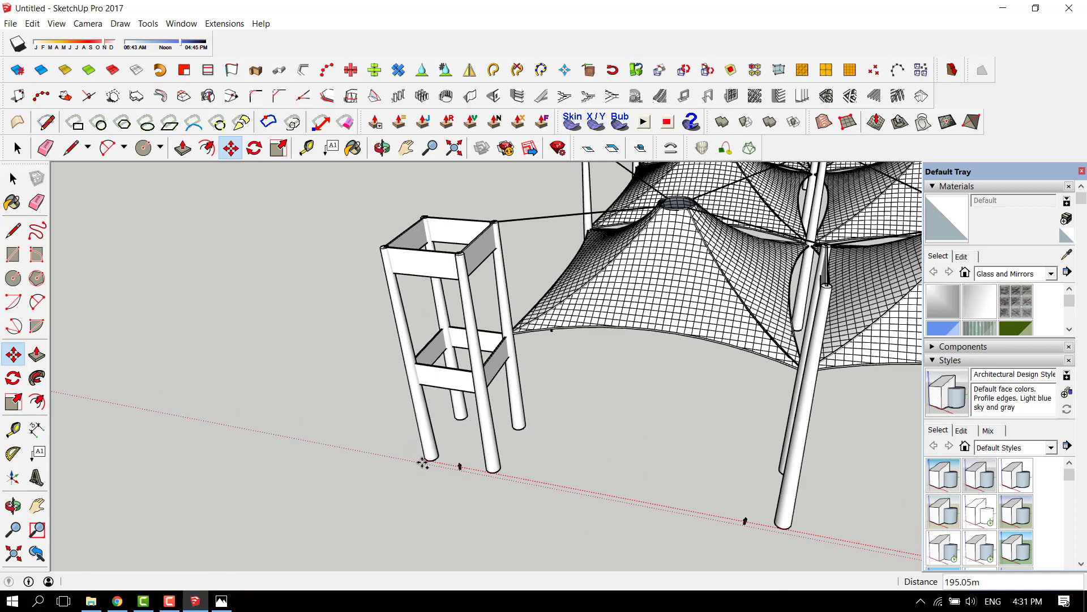
left_click(423, 463)
scroll(456, 444, "down", 6)
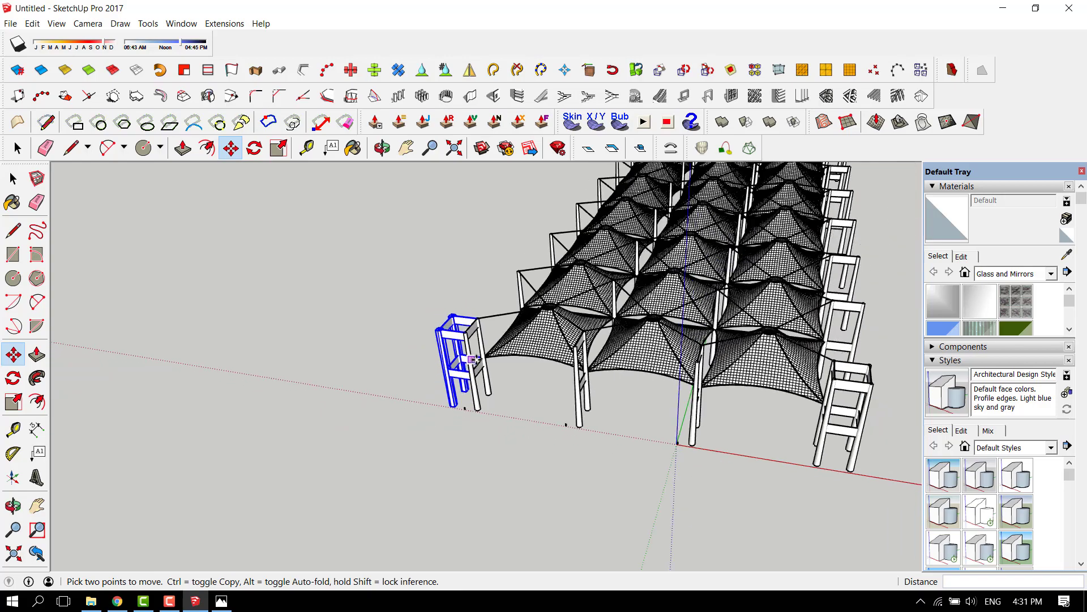
- Select the canopy-side posts and crossbeams of the frames behind the front corner tower, leaving out the outer posts
scroll(514, 381, "down", 3)
middle_click_drag(515, 381, 584, 436)
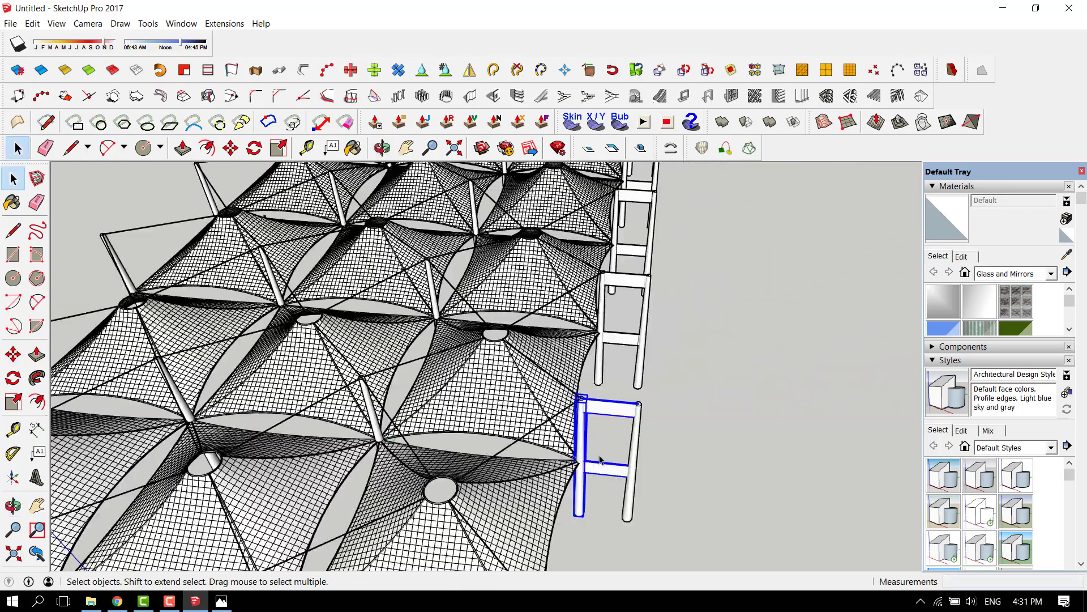
scroll(600, 456, "down", 2)
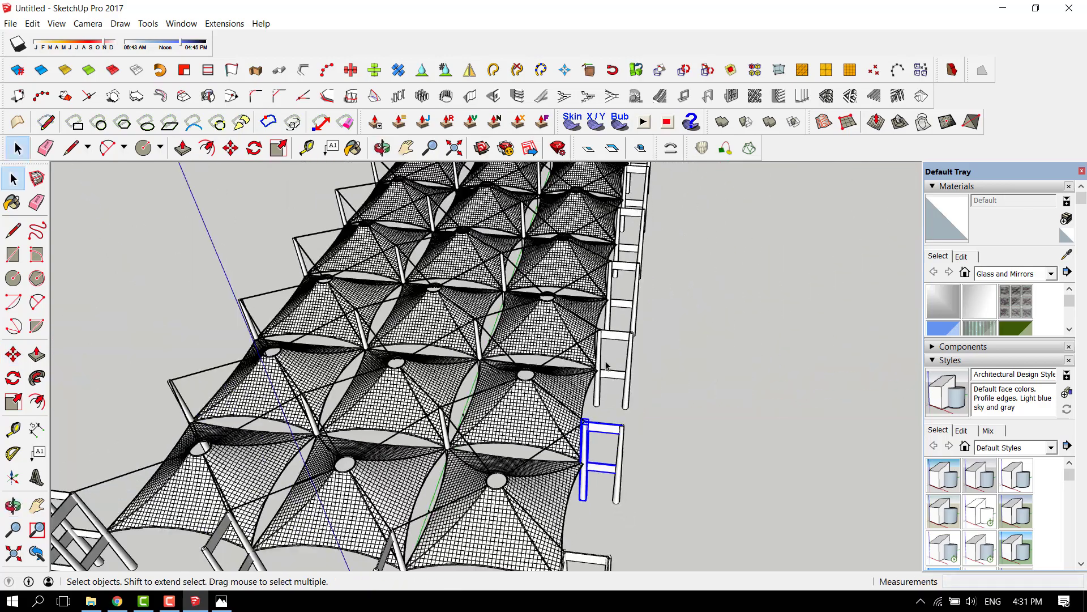
scroll(606, 365, "up", 2)
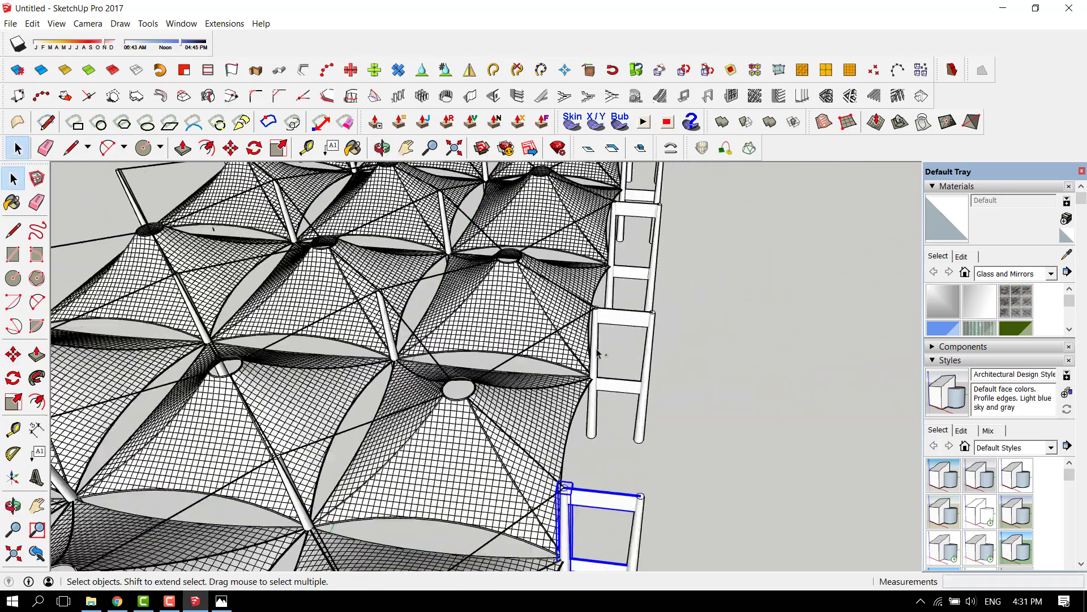
left_click(626, 320, "ctrl")
scroll(631, 444, "down", 3)
middle_click_drag(631, 444, 602, 471)
scroll(603, 471, "down", 2)
scroll(632, 346, "up", 3)
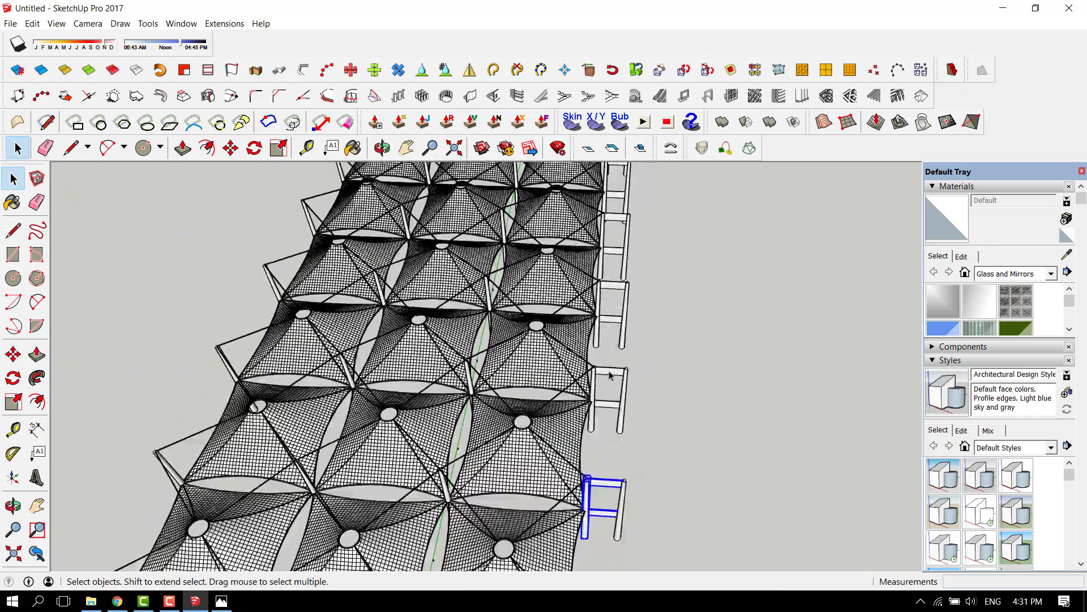
scroll(611, 374, "up", 1)
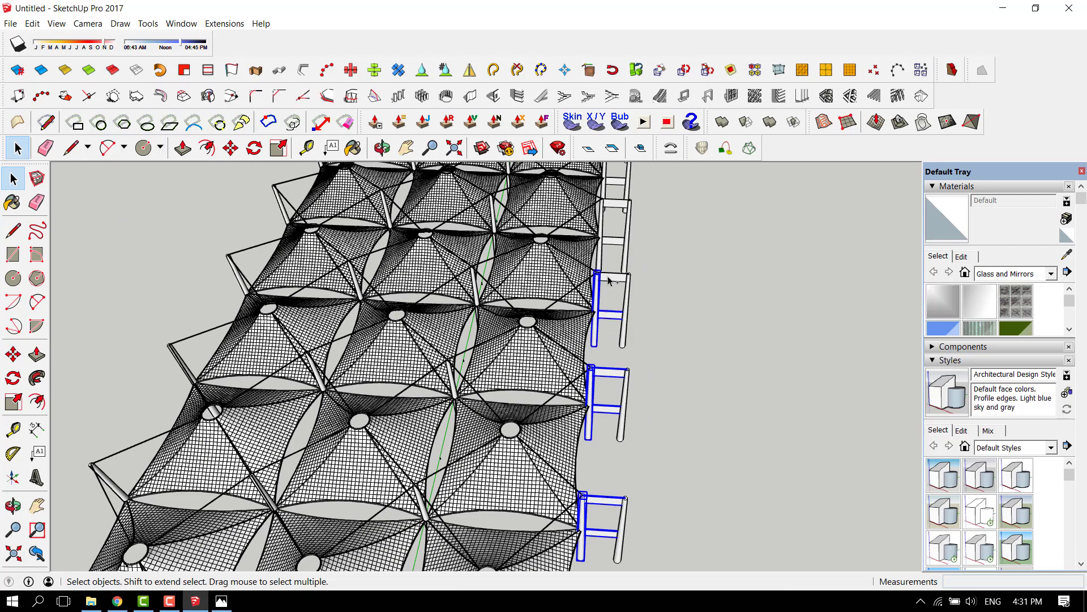
- Add the canopy-side posts and crossbeams of the remaining frames, up to the grid's far end, to the selection
scroll(592, 342, "down", 3)
scroll(594, 333, "up", 2)
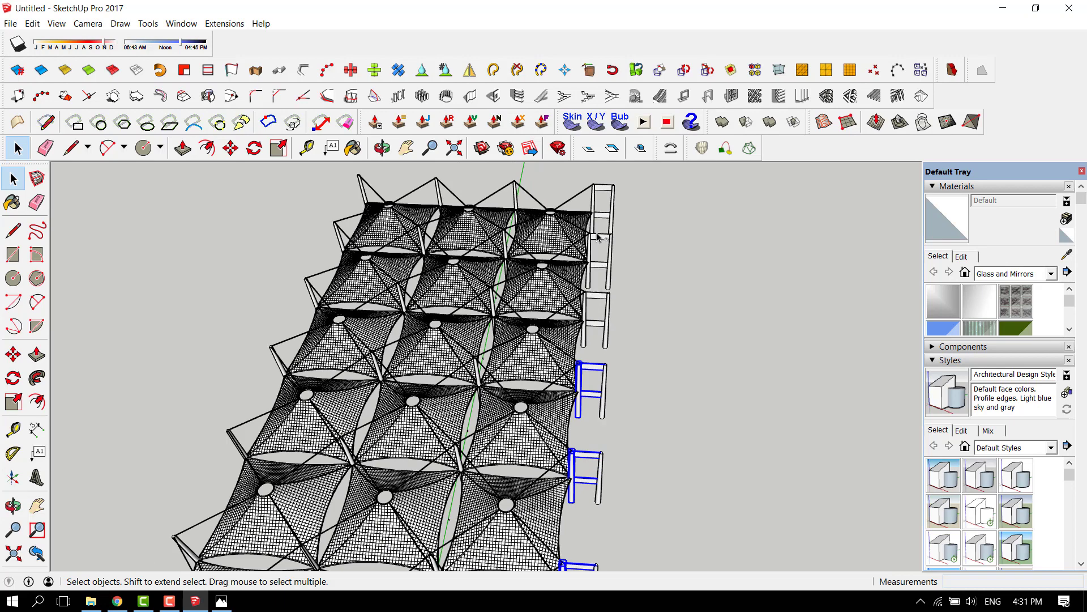
scroll(599, 350, "up", 1)
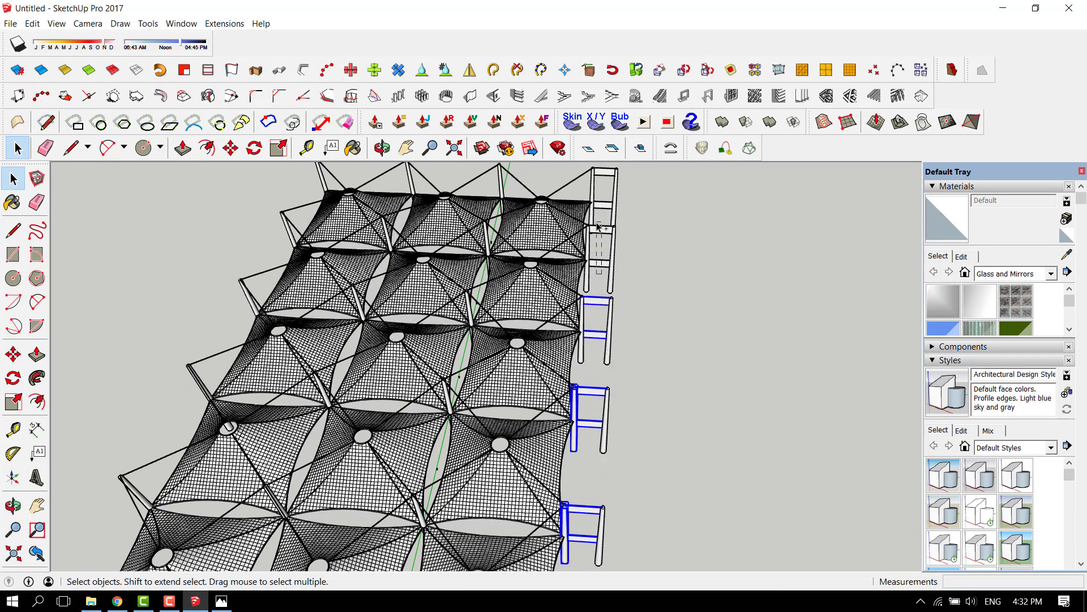
scroll(586, 279, "up", 5)
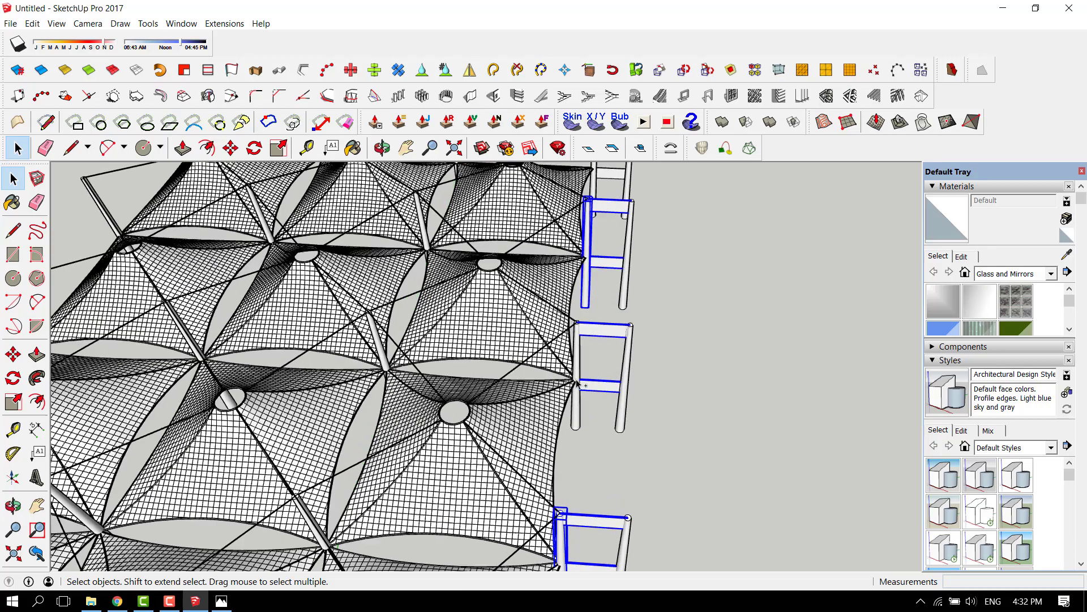
scroll(583, 340, "down", 4)
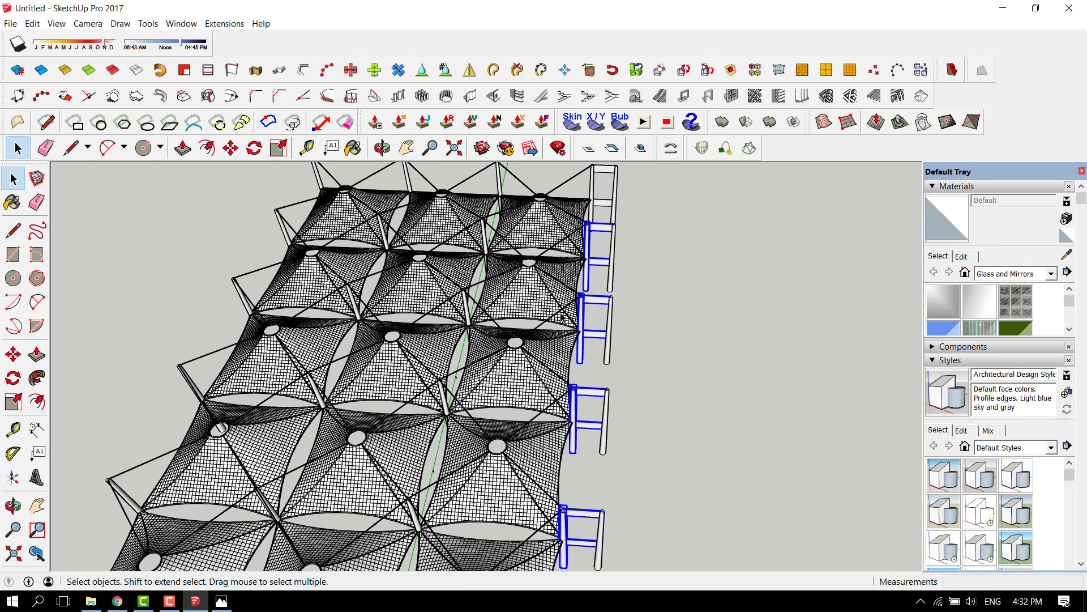
scroll(595, 235, "down", 2)
scroll(577, 238, "up", 3)
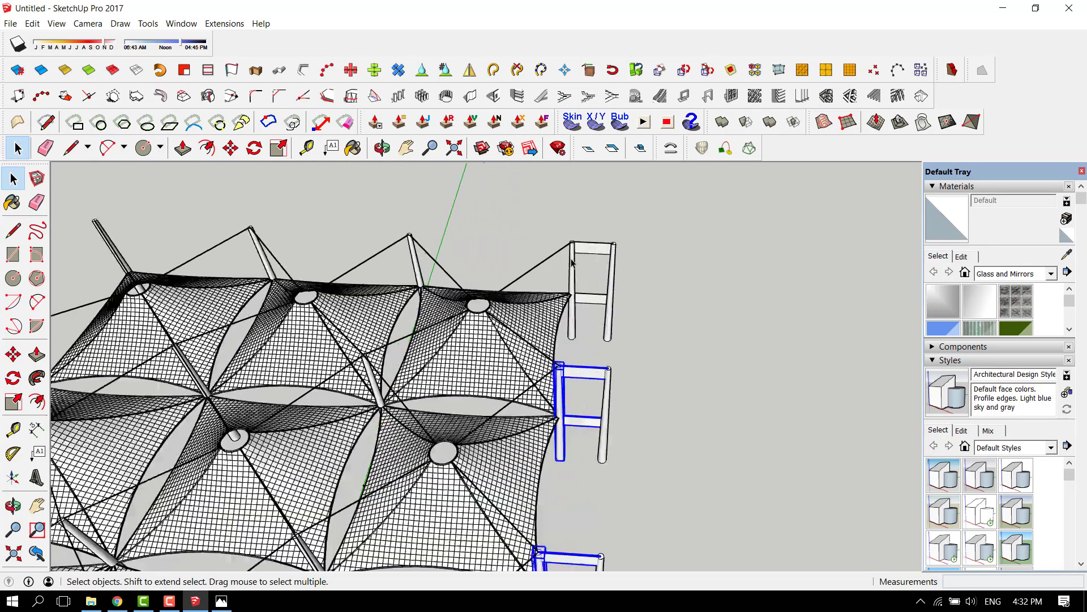
scroll(572, 262, "up", 1)
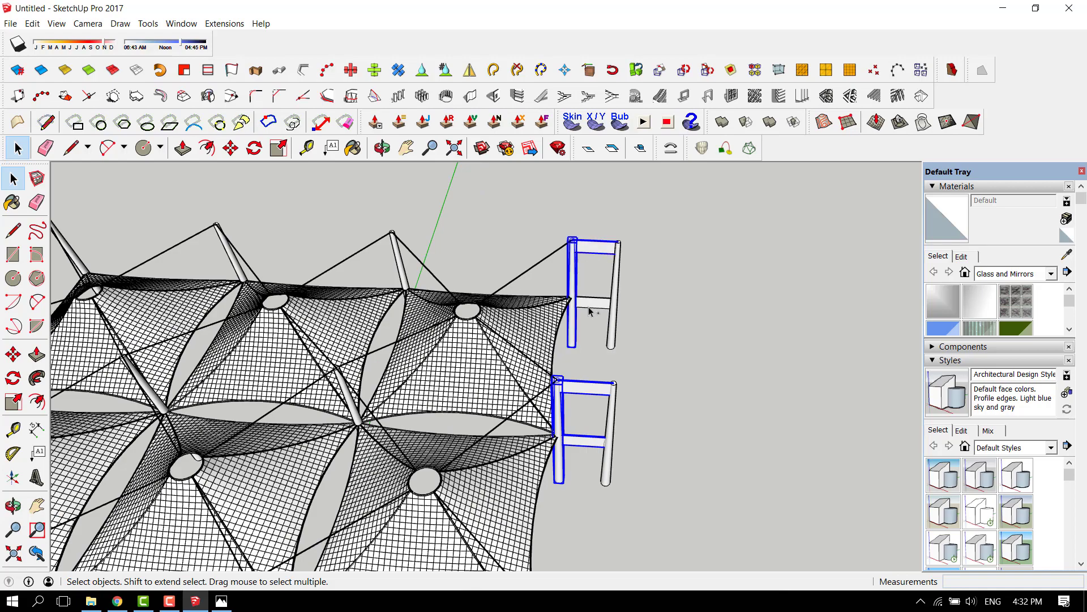
scroll(622, 242, "down", 6)
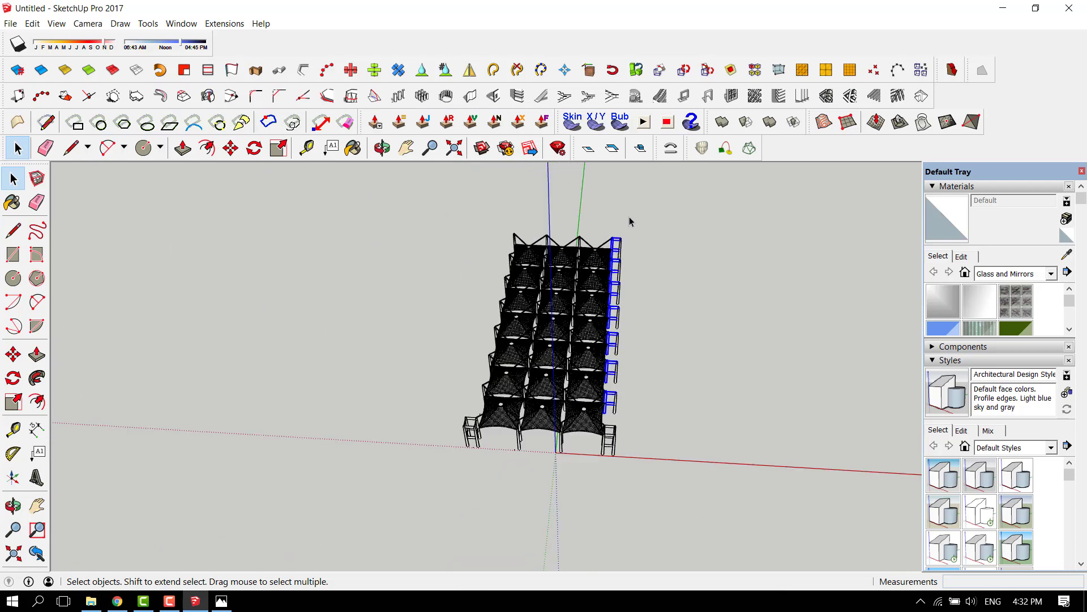
- Copy the selected posts and crossbeams about 195 m along the red axis to form matching frames on the grid's opposite long edge
scroll(601, 455, "up", 2)
key("m")
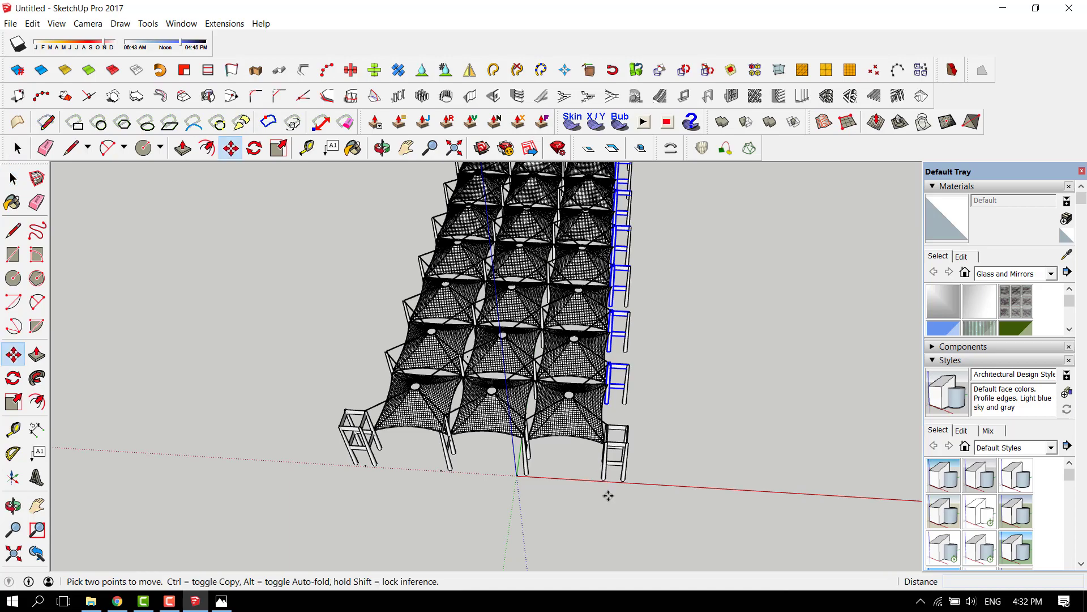
left_click(607, 490)
key("ctrl")
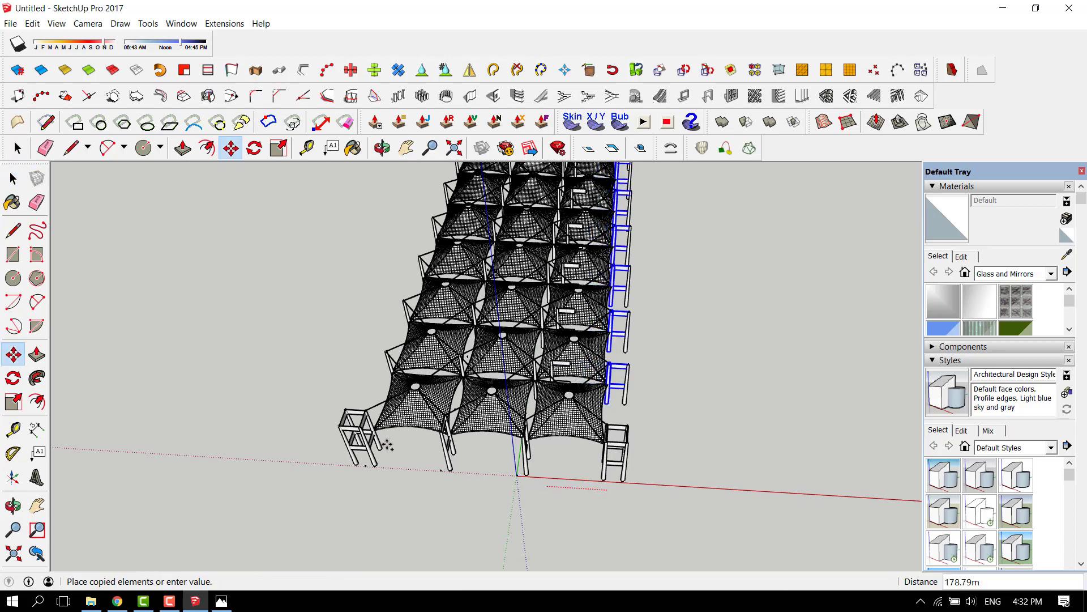
scroll(381, 368, "up", 3)
scroll(416, 404, "down", 1)
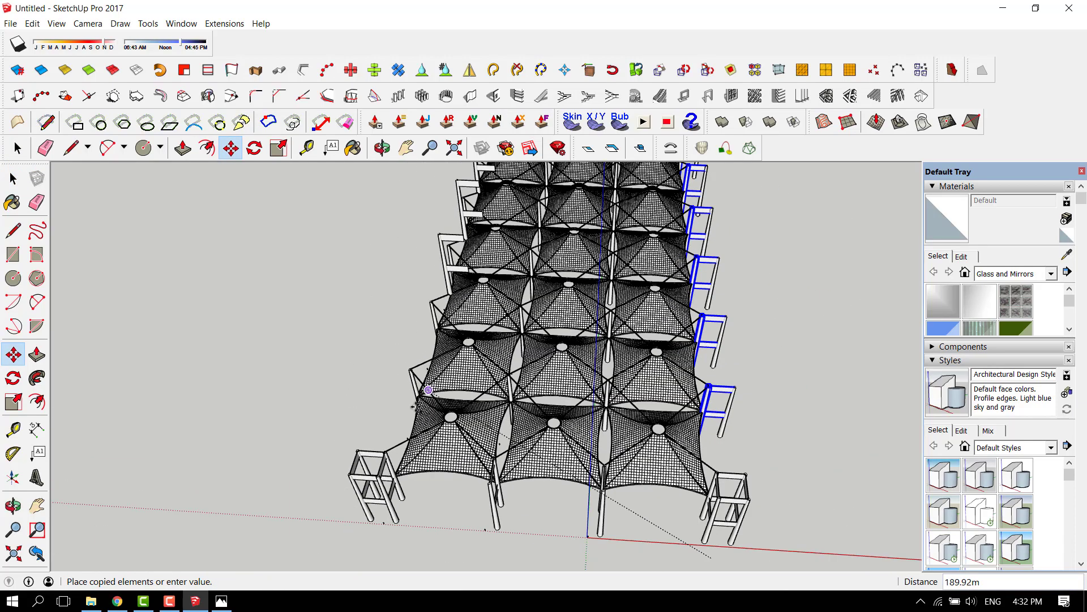
scroll(397, 419, "down", 2)
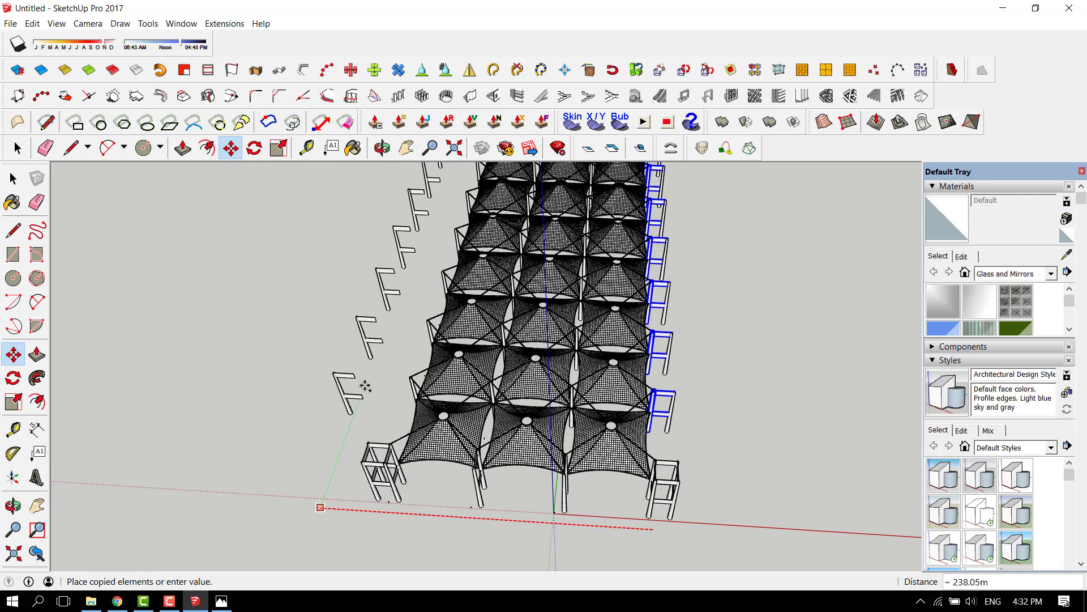
scroll(367, 385, "up", 3)
scroll(419, 372, "up", 3)
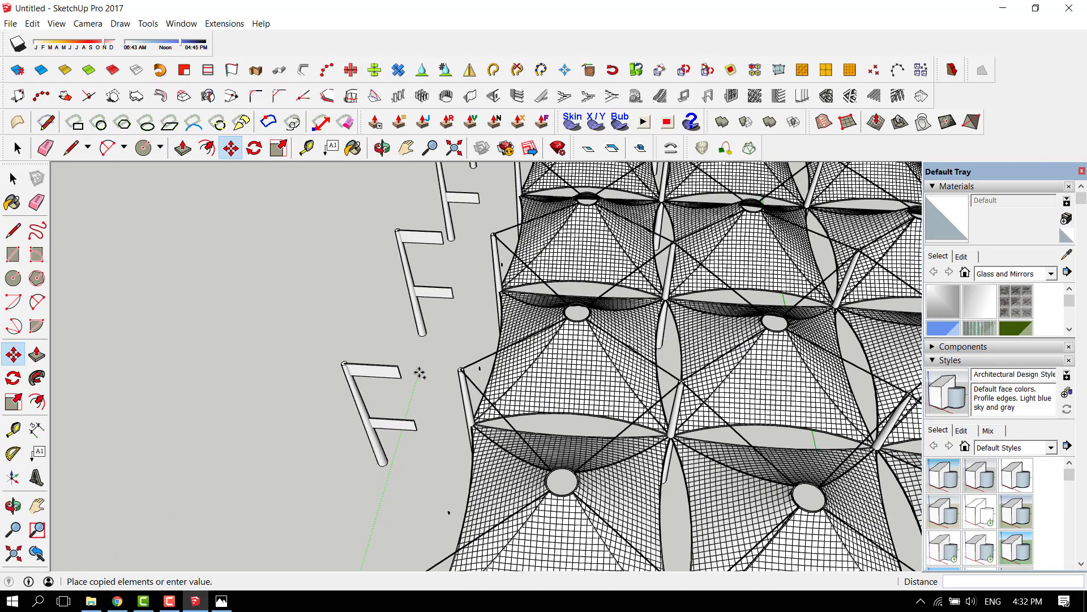
scroll(422, 373, "up", 5)
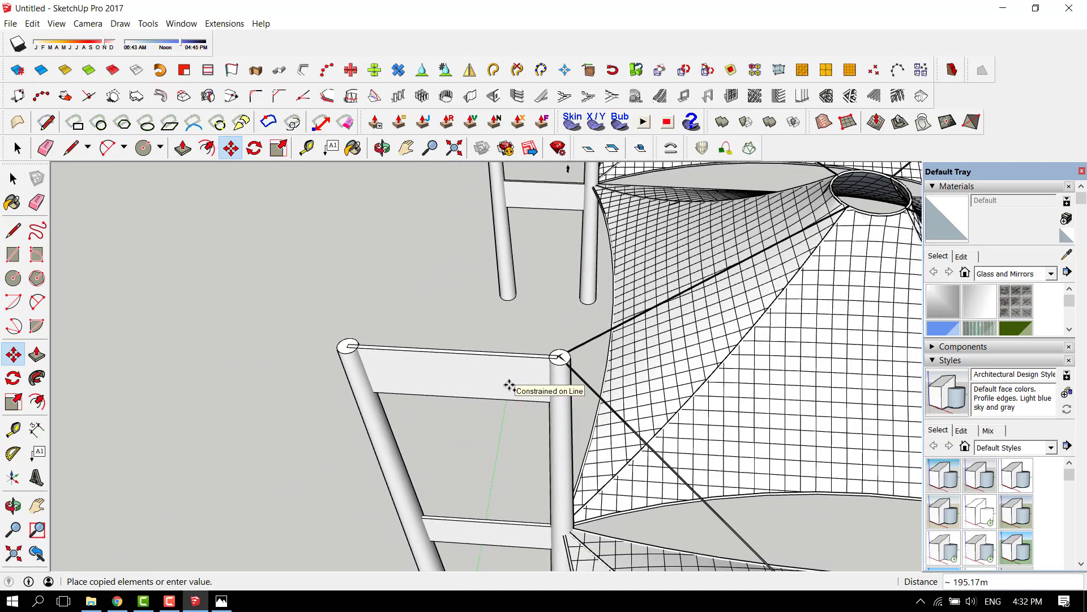
left_click(509, 386)
scroll(498, 285, "down", 6)
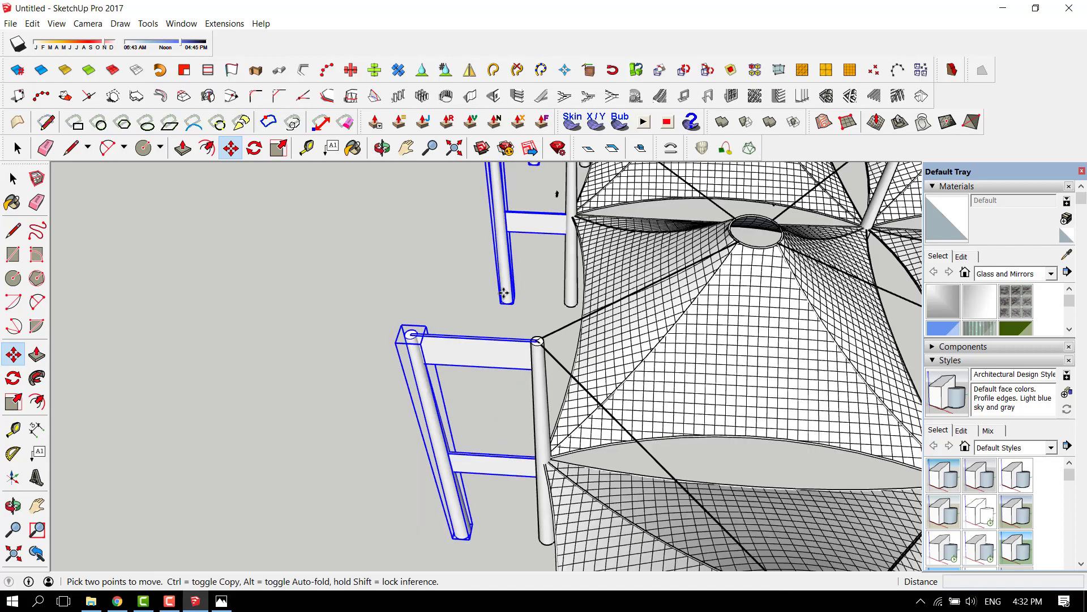
- Examine the new edge frames and the far end of the canopy grid from around the model
scroll(498, 284, "down", 8)
middle_click_drag(444, 296, 559, 248)
middle_click_drag(628, 325, 638, 401)
middle_click_drag(489, 335, 395, 352)
scroll(395, 353, "up", 3)
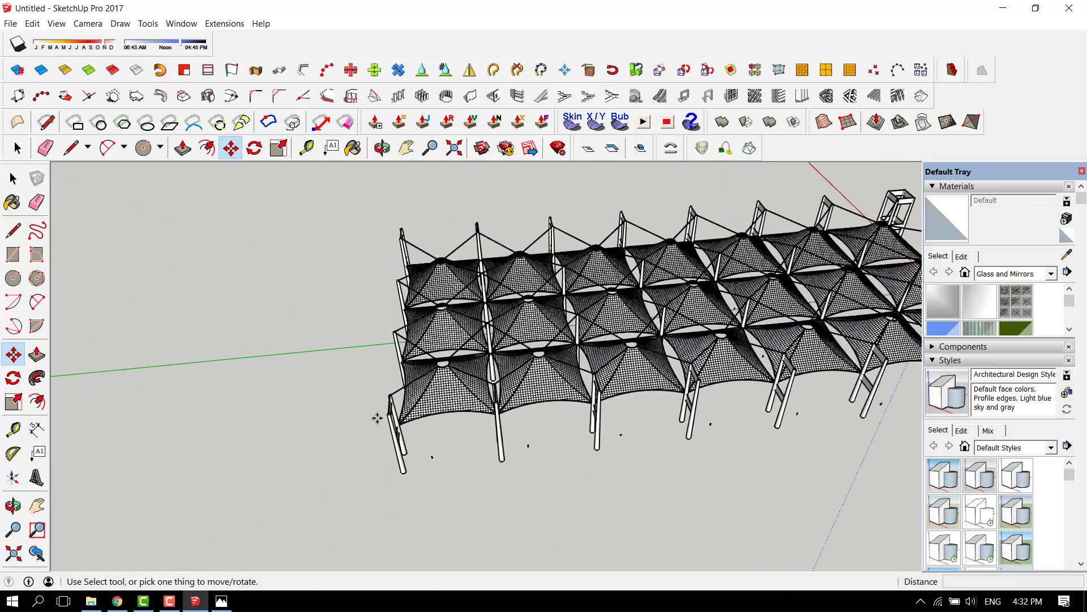
scroll(291, 396, "down", 4)
middle_click_drag(567, 369, 558, 403)
scroll(640, 385, "up", 3)
scroll(628, 386, "up", 5)
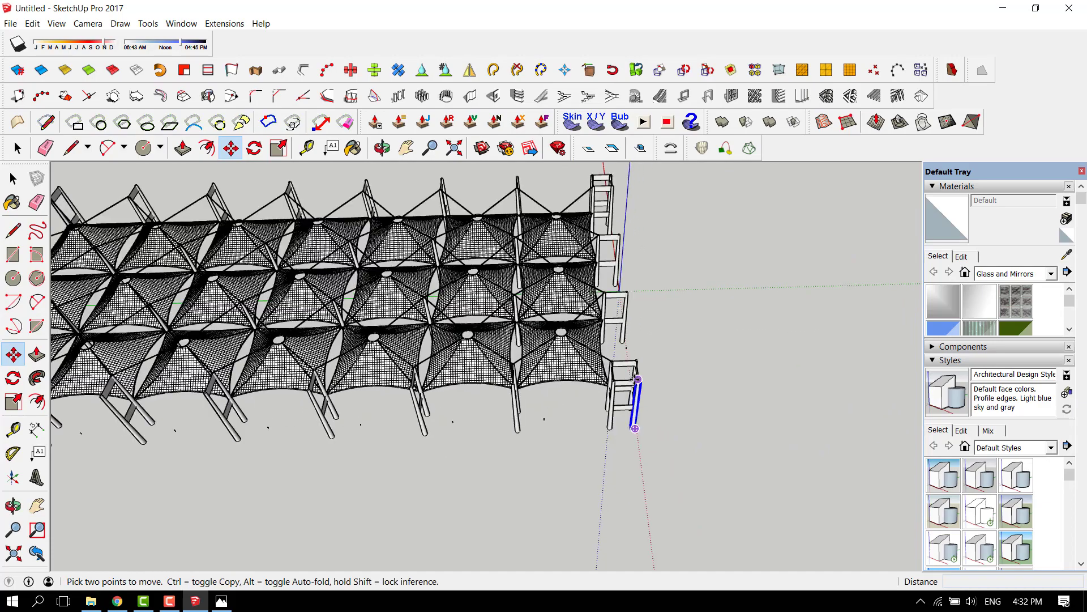
- Select the canopy-side posts and the crossbeams of both front corner towers, leaving out each tower's two outer posts
key("space")
scroll(622, 369, "up", 4)
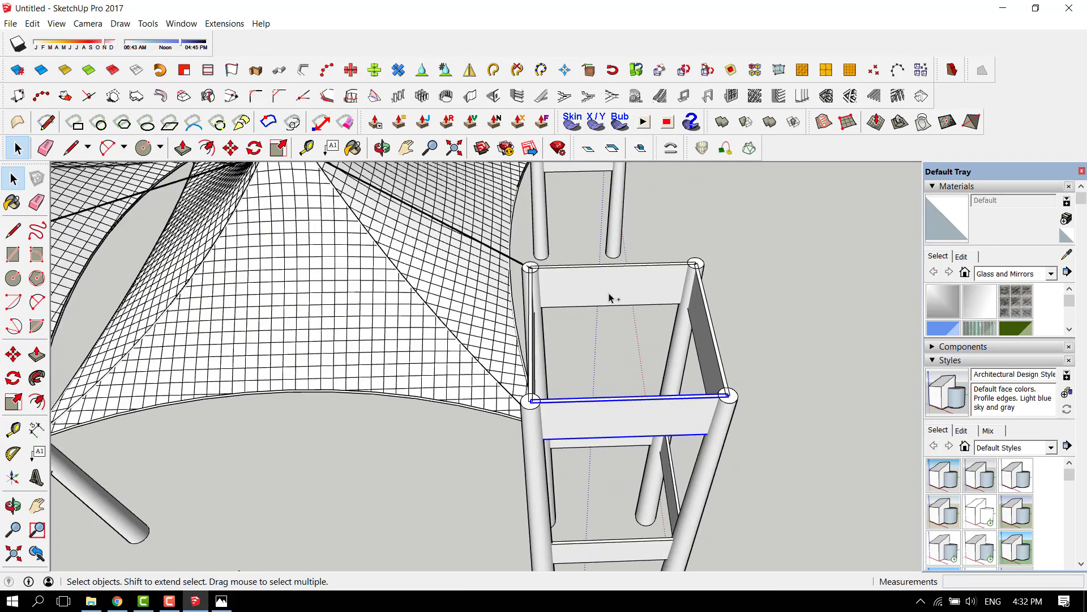
scroll(558, 297, "down", 3)
middle_click_drag(560, 317, 574, 388)
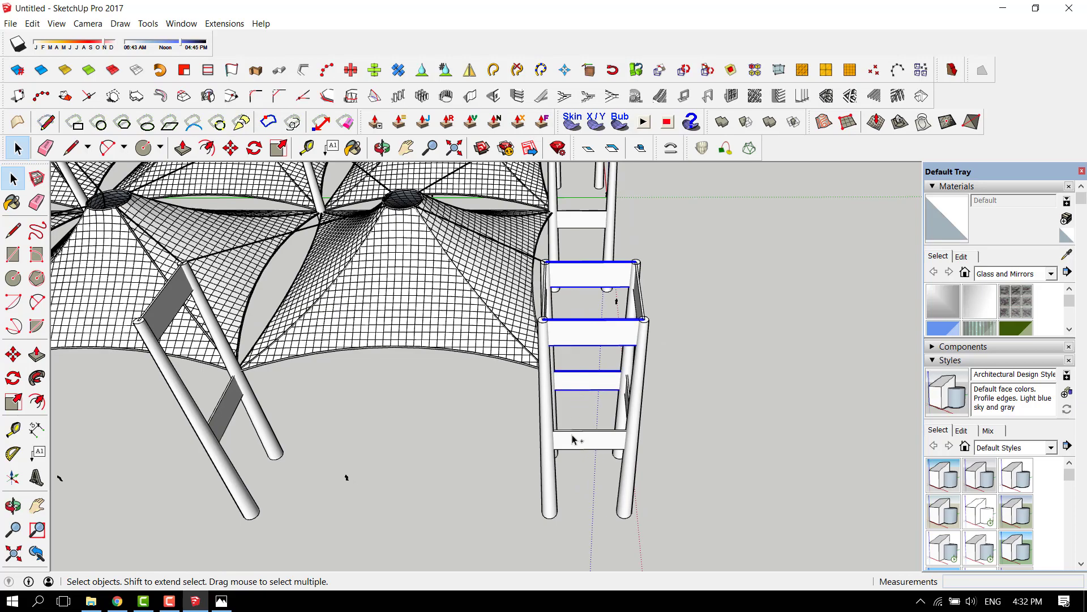
middle_click_drag(572, 426, 489, 422)
scroll(469, 479, "down", 5)
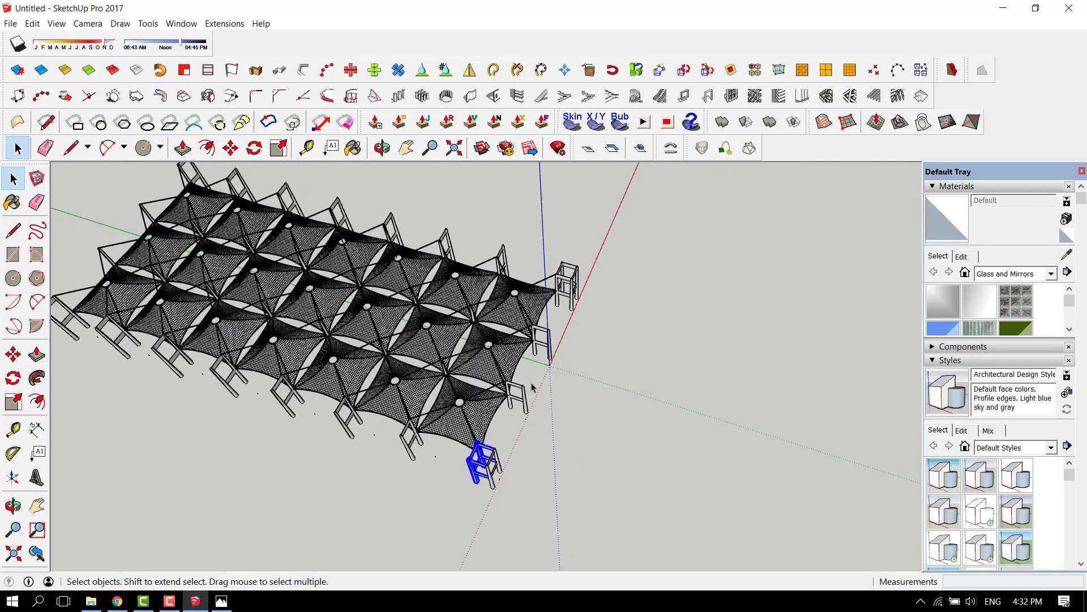
scroll(566, 283, "up", 6)
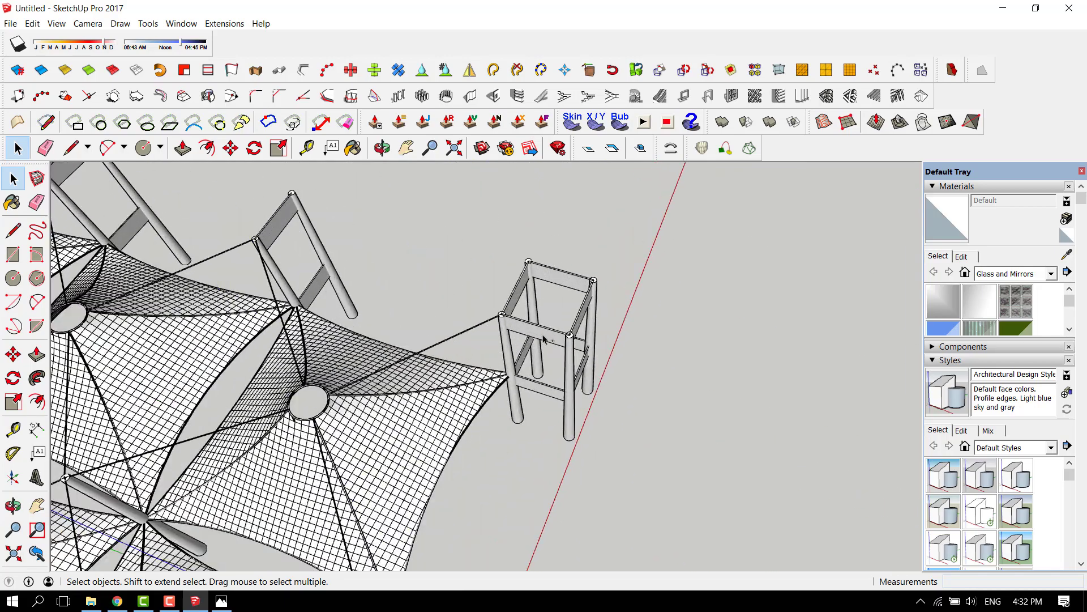
middle_click_drag(568, 276, 540, 377)
scroll(541, 380, "up", 2)
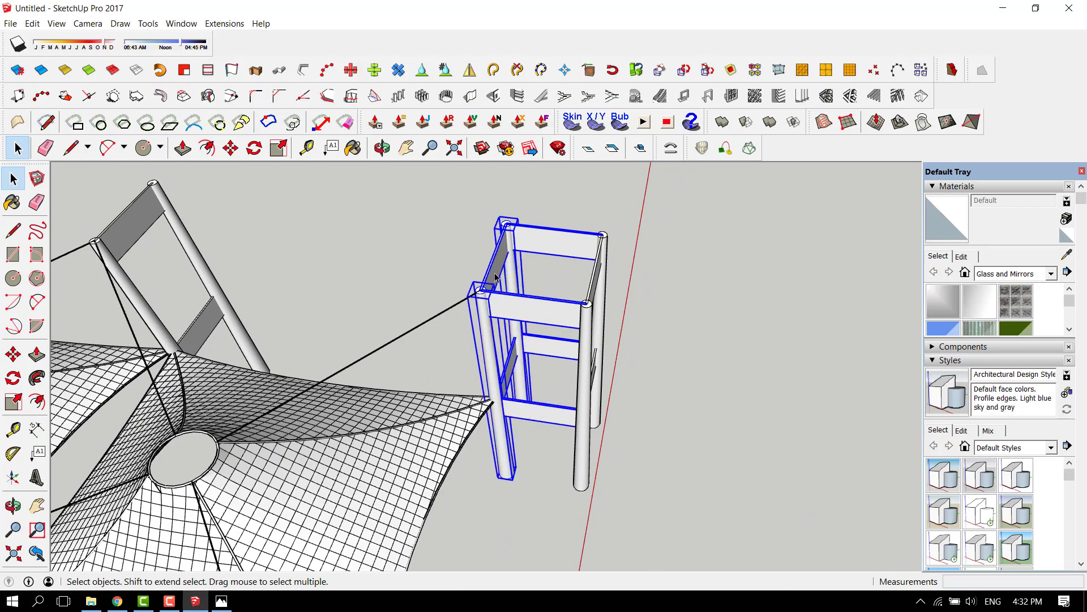
- Copy the selected tower parts 435.01 m along the green axis to the far end, forming four-post corner towers with the existing frames
scroll(640, 250, "down", 6)
scroll(610, 403, "up", 5)
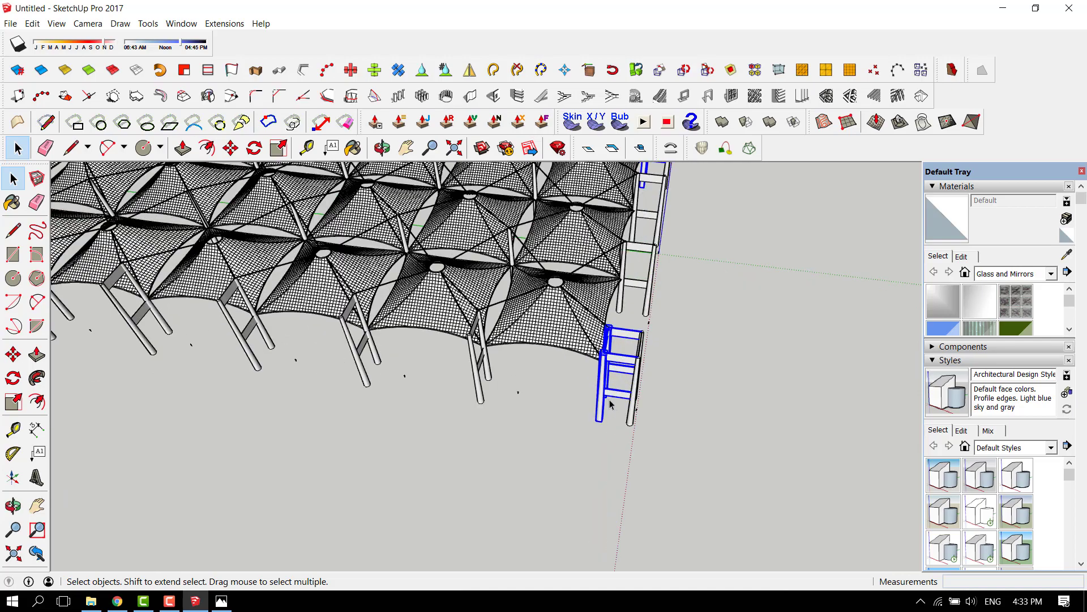
left_click(601, 422)
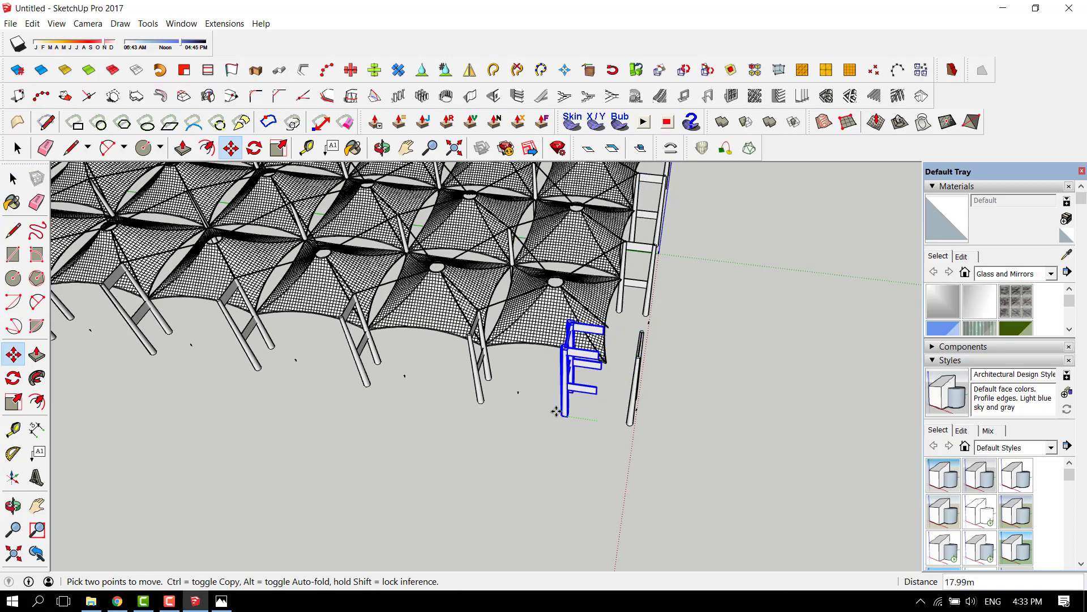
key("ctrl")
scroll(592, 416, "down", 5)
middle_click_drag(318, 352, 172, 422)
scroll(172, 422, "up", 5)
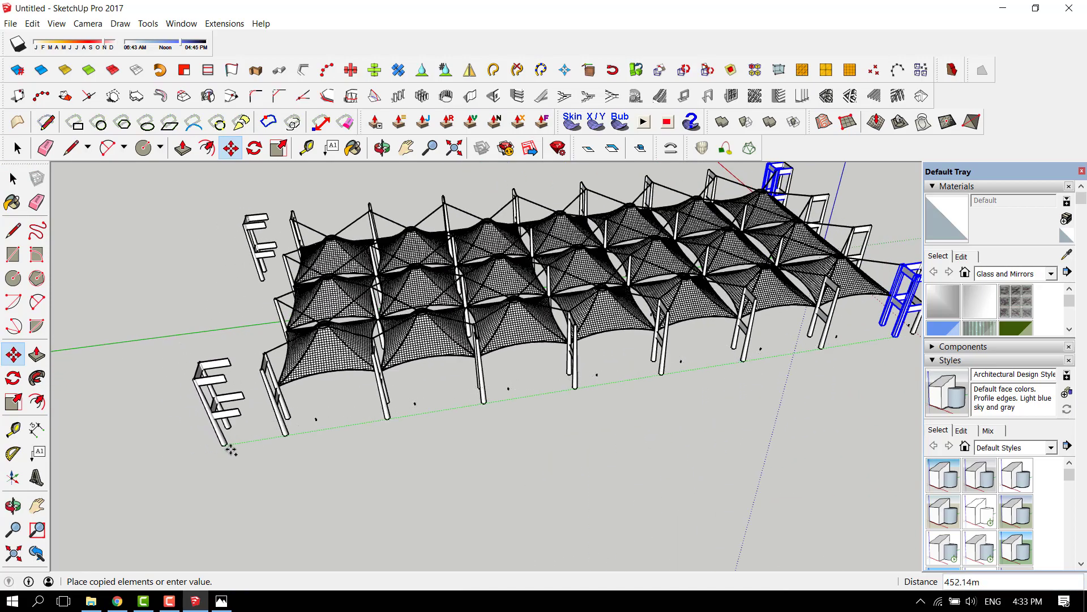
scroll(224, 448, "up", 5)
scroll(258, 437, "up", 3)
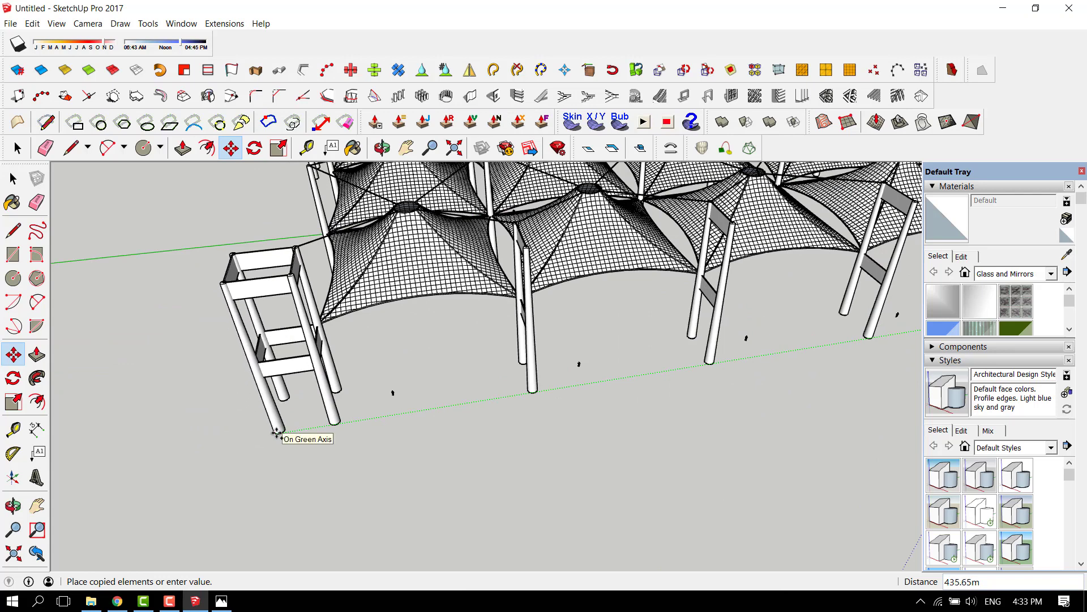
scroll(187, 443, "down", 5)
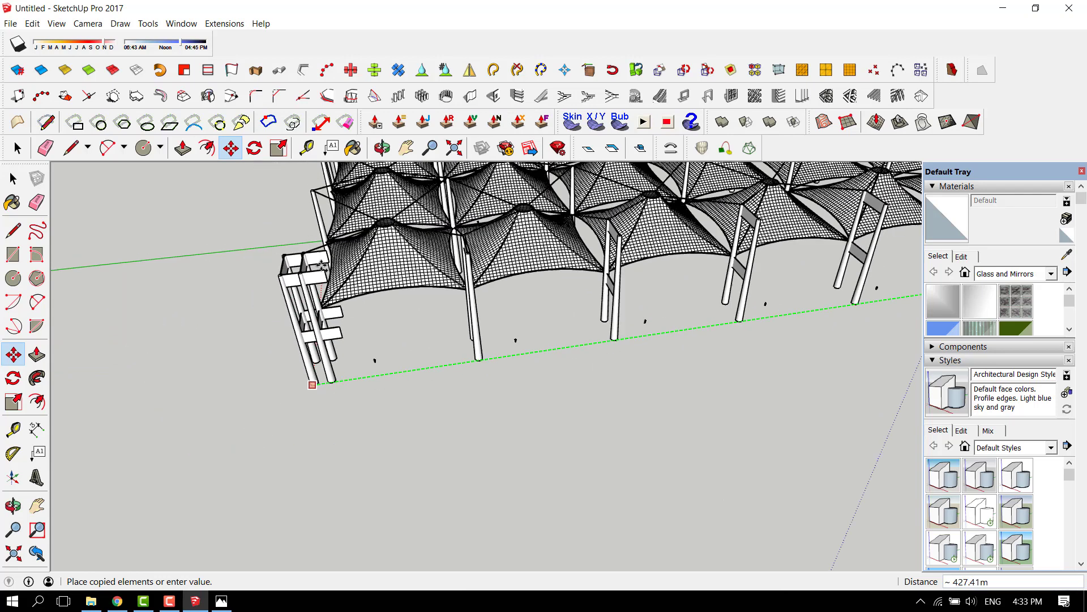
scroll(415, 340, "down", 3)
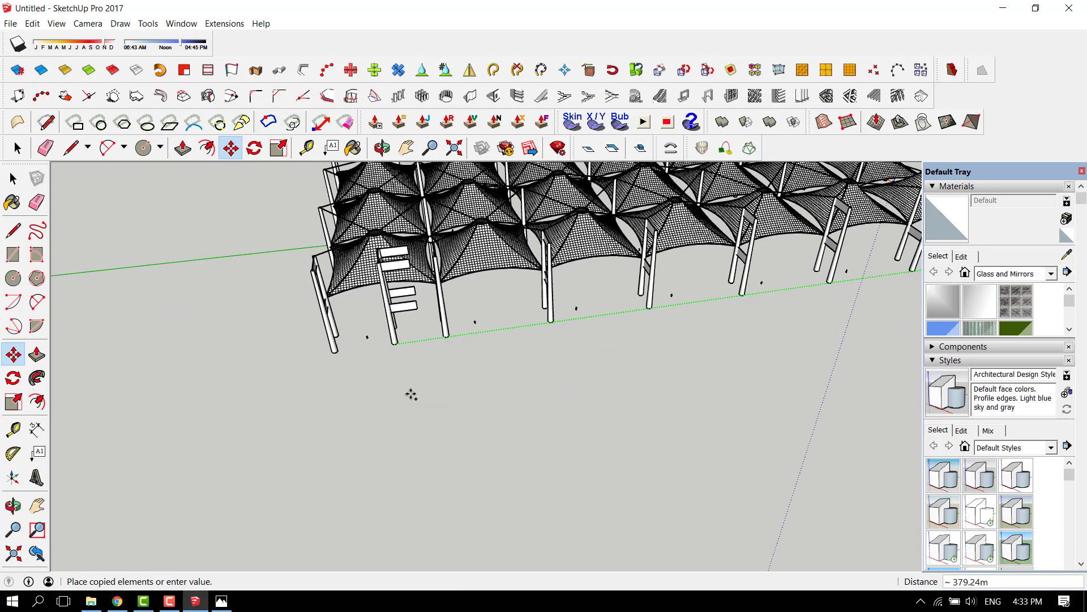
scroll(340, 267, "up", 5)
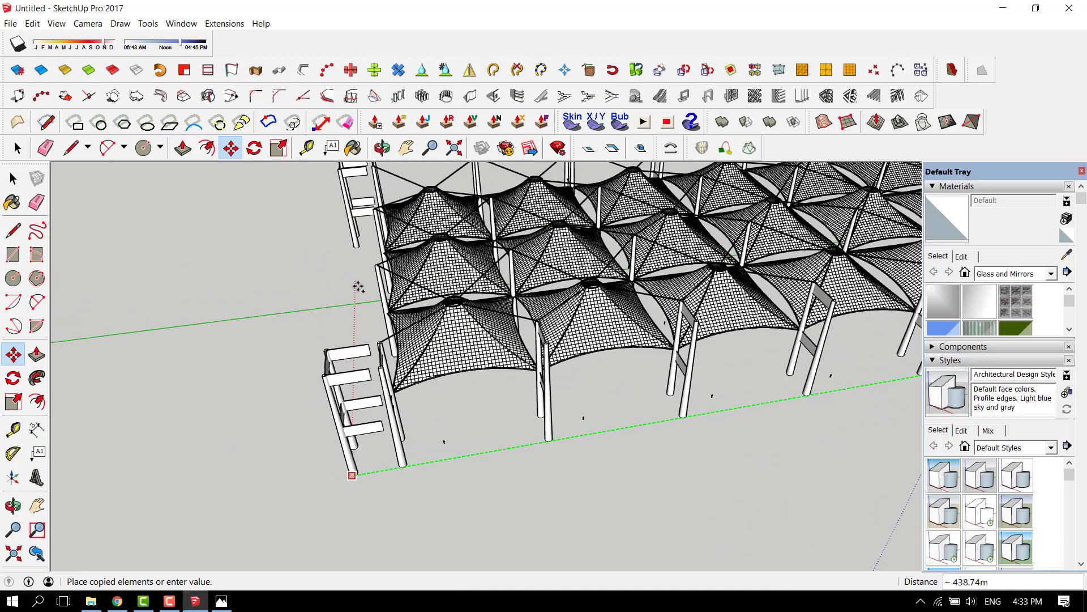
scroll(360, 306, "up", 5)
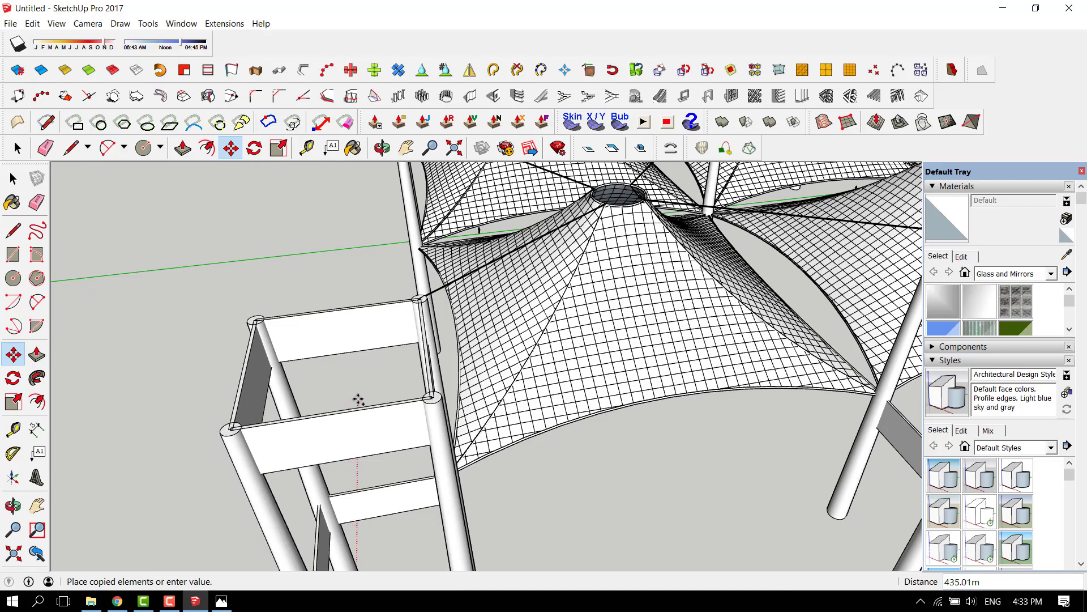
left_click(358, 400)
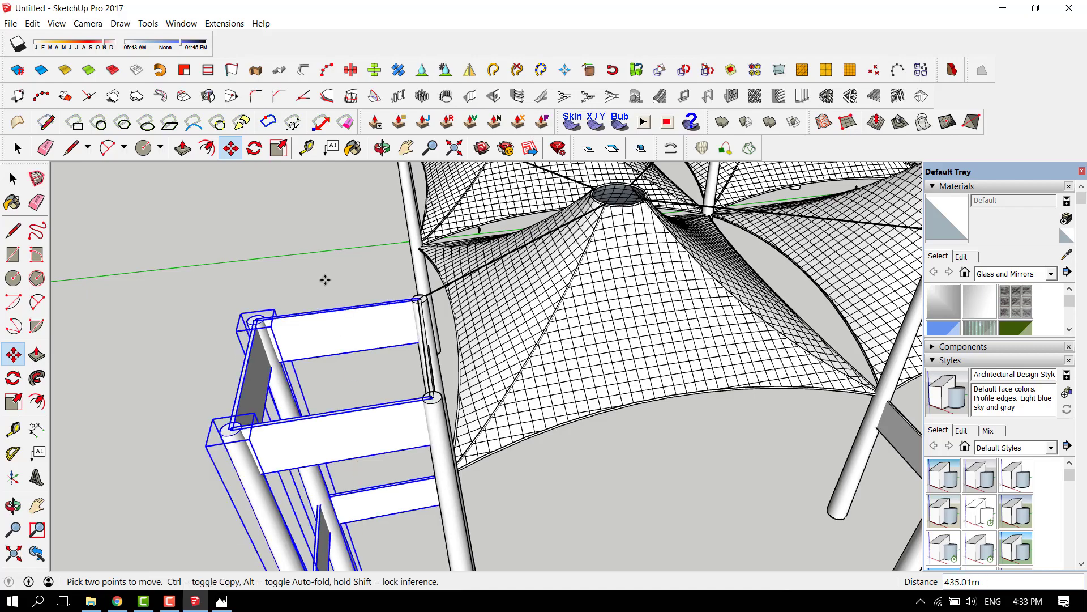
- Clear the selection and examine the completed corner towers and edge frames from around the canopy grid
scroll(323, 279, "down", 4)
scroll(319, 269, "down", 6)
key("space")
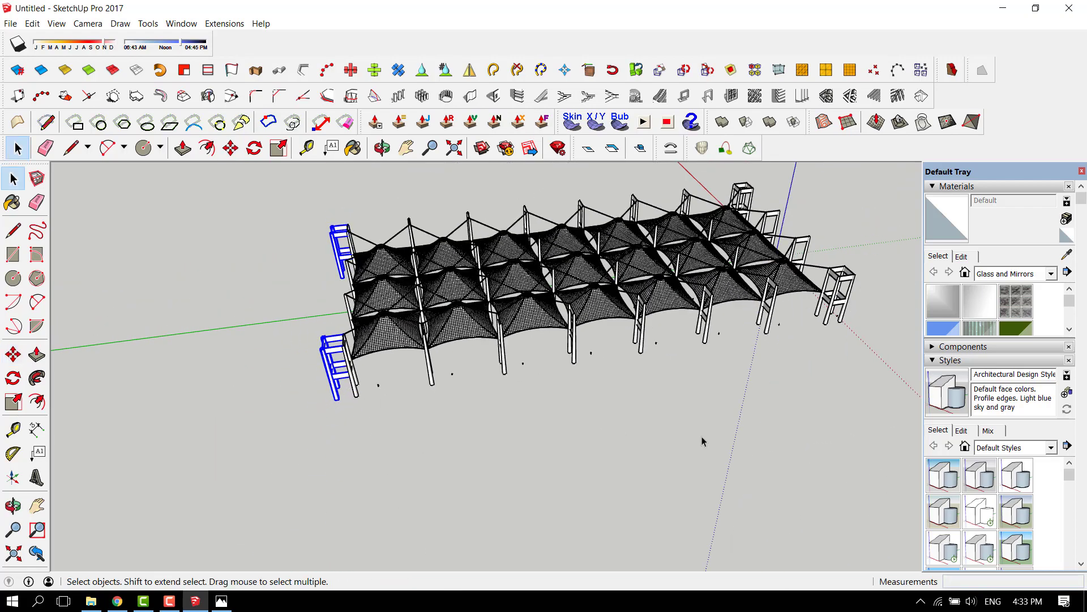
left_click(702, 442)
scroll(365, 360, "down", 1)
middle_click_drag(367, 360, 721, 274)
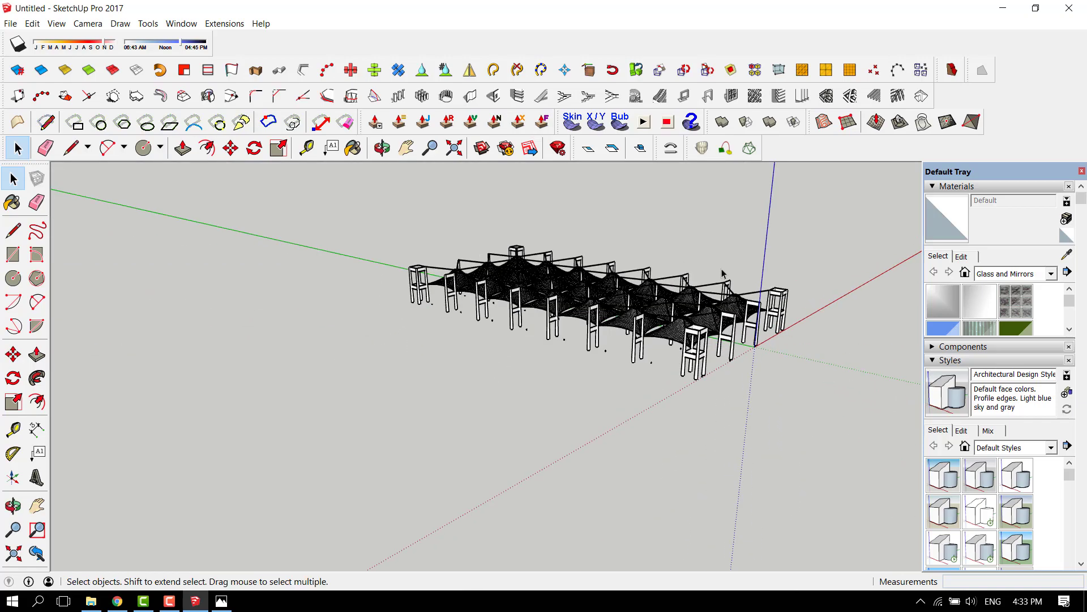
scroll(717, 300, "up", 3)
scroll(714, 329, "up", 2)
middle_click_drag(713, 329, 340, 306)
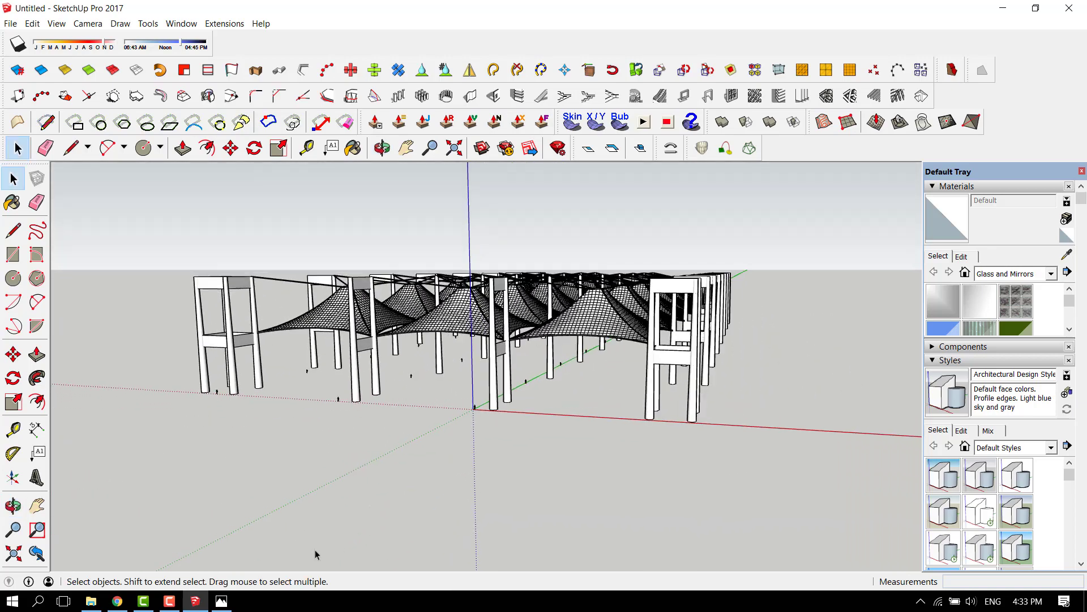
- Consult the Hajj Terminal reference images, from the floor plan back to the photo of aircraft parked beside the frames
left_click(220, 602)
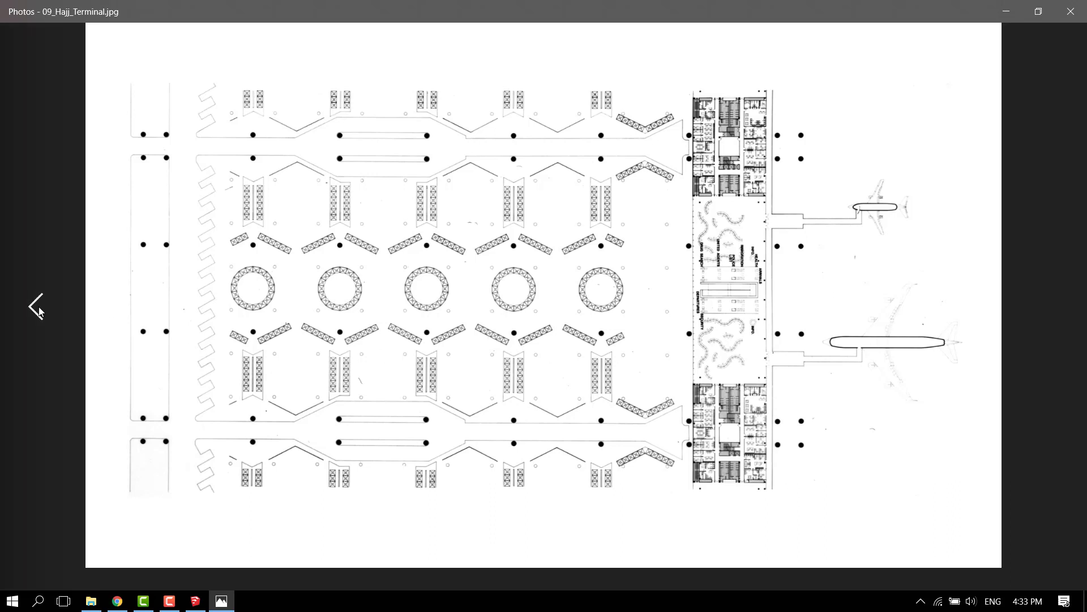
left_click(38, 307)
left_click(39, 307)
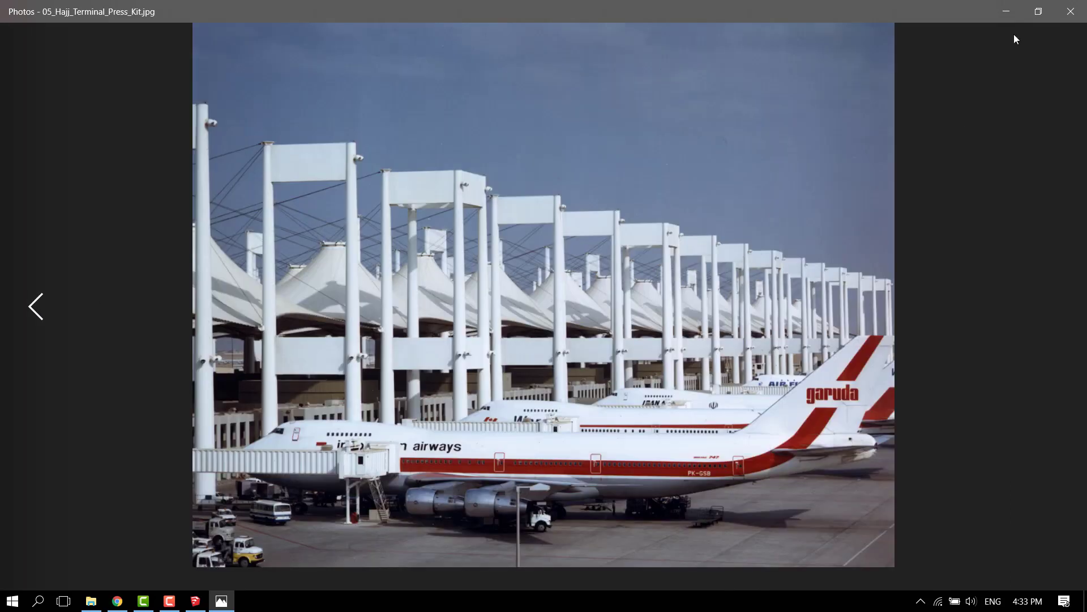
left_click(1007, 12)
- Draw a large ground rectangle under the whole canopy grid, extending far beyond it on all sides
mouse_move(388, 361)
middle_mouse_down()
mouse_move(439, 357)
mouse_move(537, 313)
middle_mouse_up()
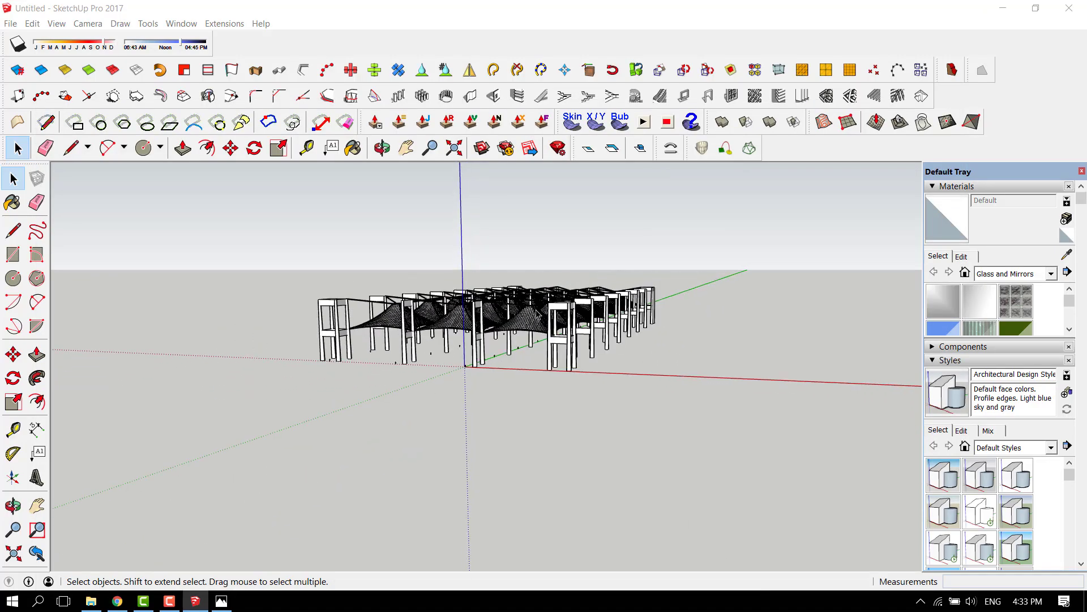
middle_click_drag(637, 365, 422, 314)
scroll(421, 313, "down", 1)
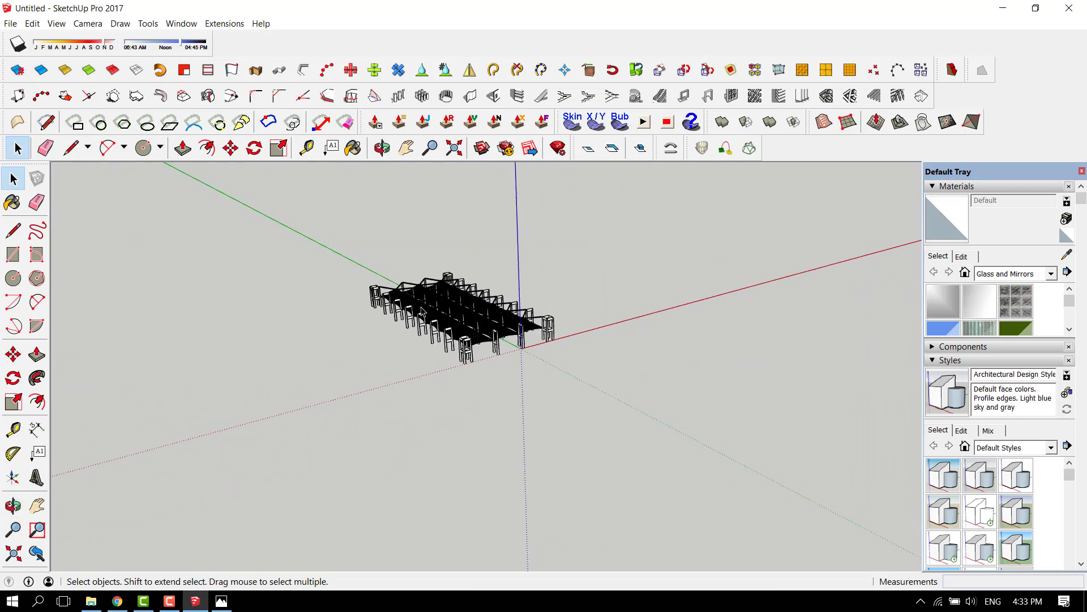
left_click(142, 200)
scroll(691, 413, "down", 4)
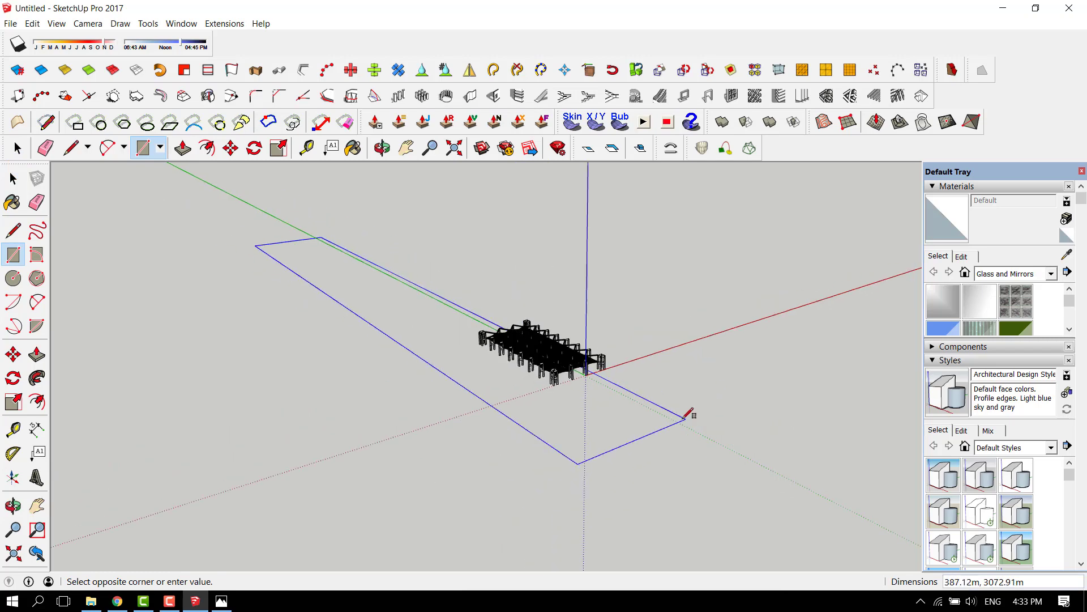
left_click(896, 379)
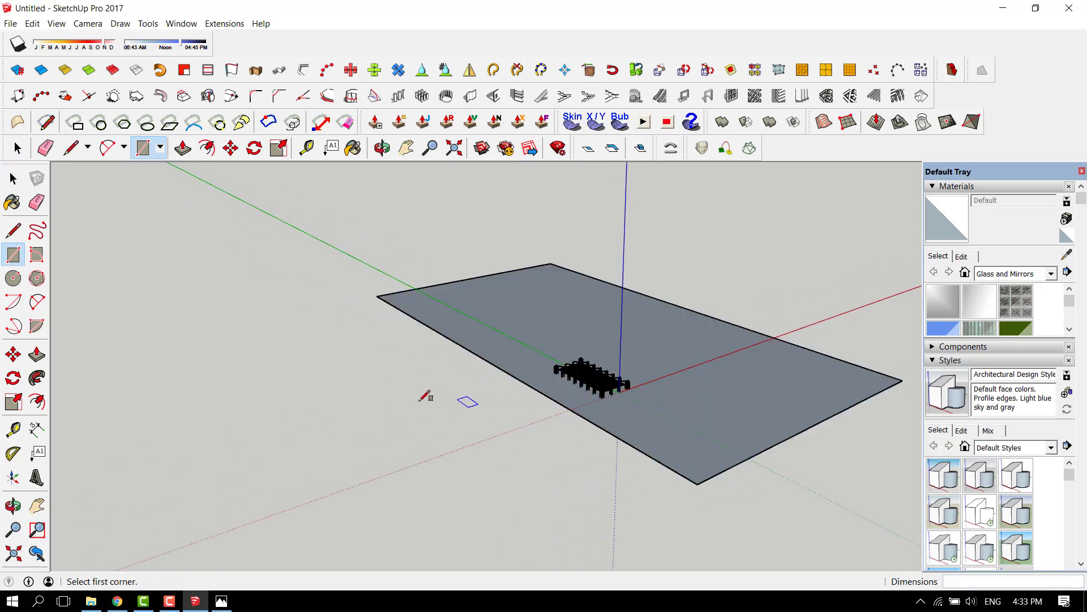
- Search the 3D Warehouse for "boing 747"
scroll(589, 357, "up", 4)
scroll(604, 388, "up", 6)
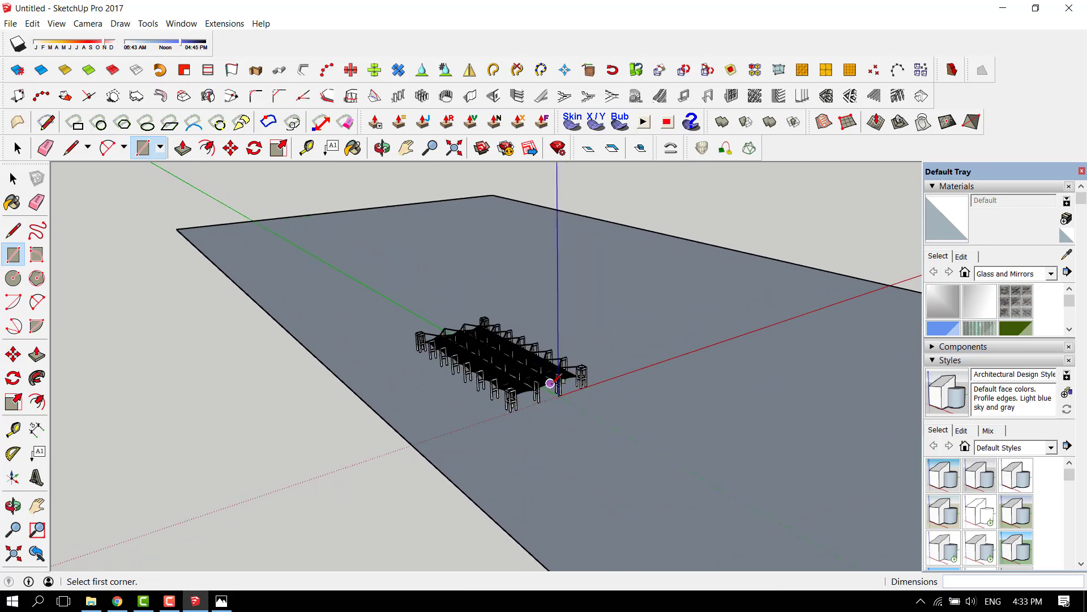
middle_click_drag(599, 401, 407, 233)
key("r")
left_click(190, 27)
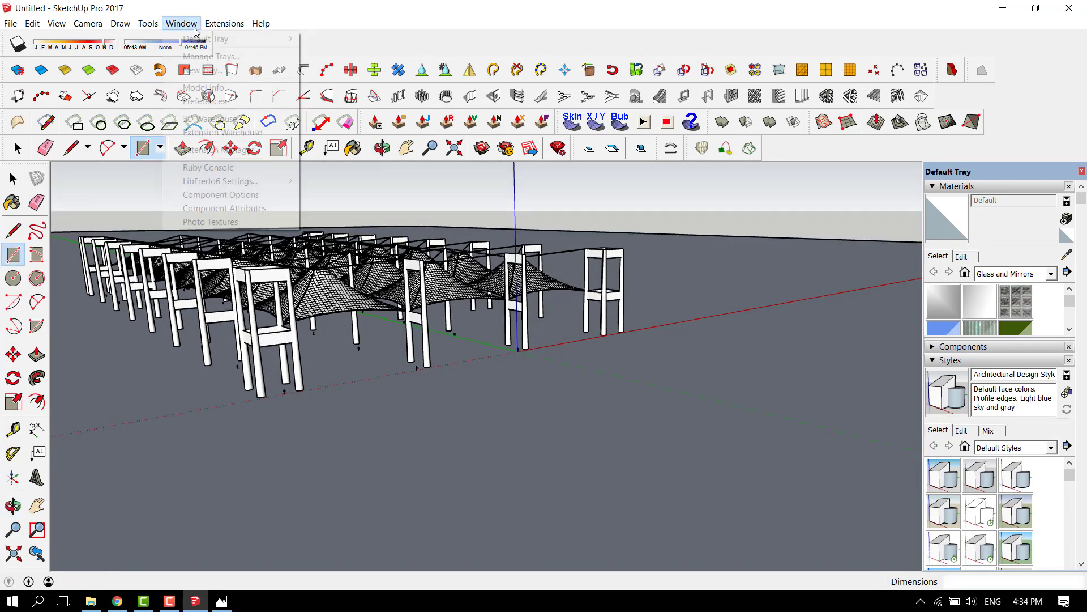
mouse_move(224, 23)
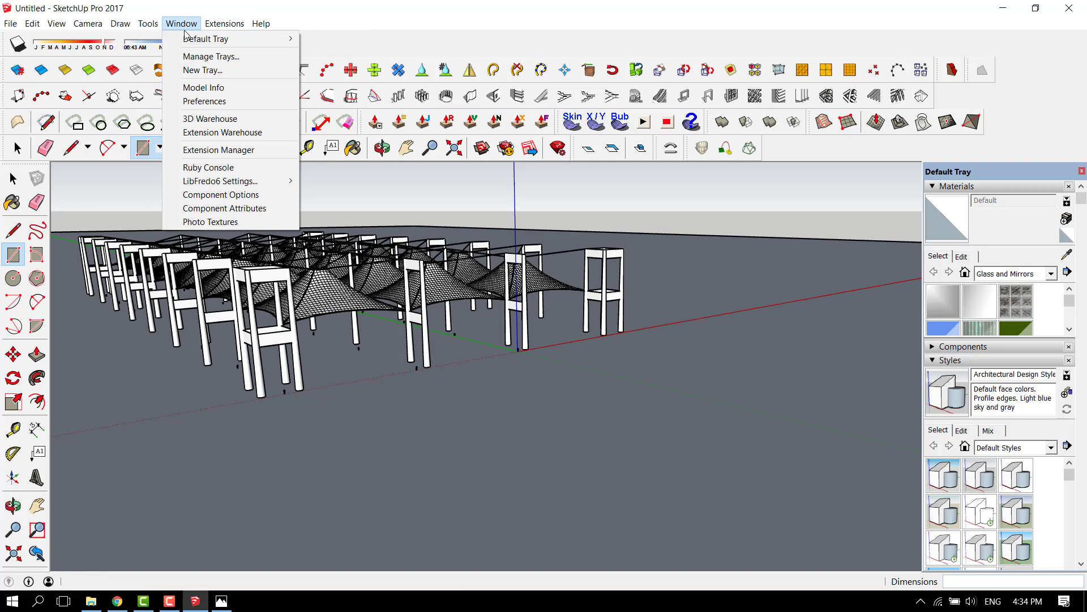
left_click(242, 132)
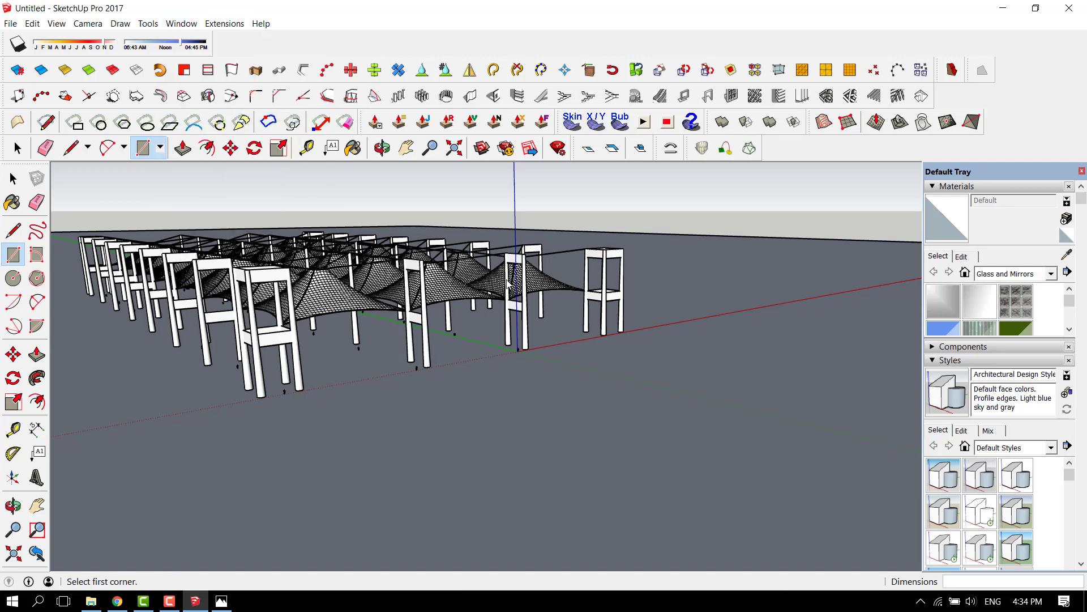
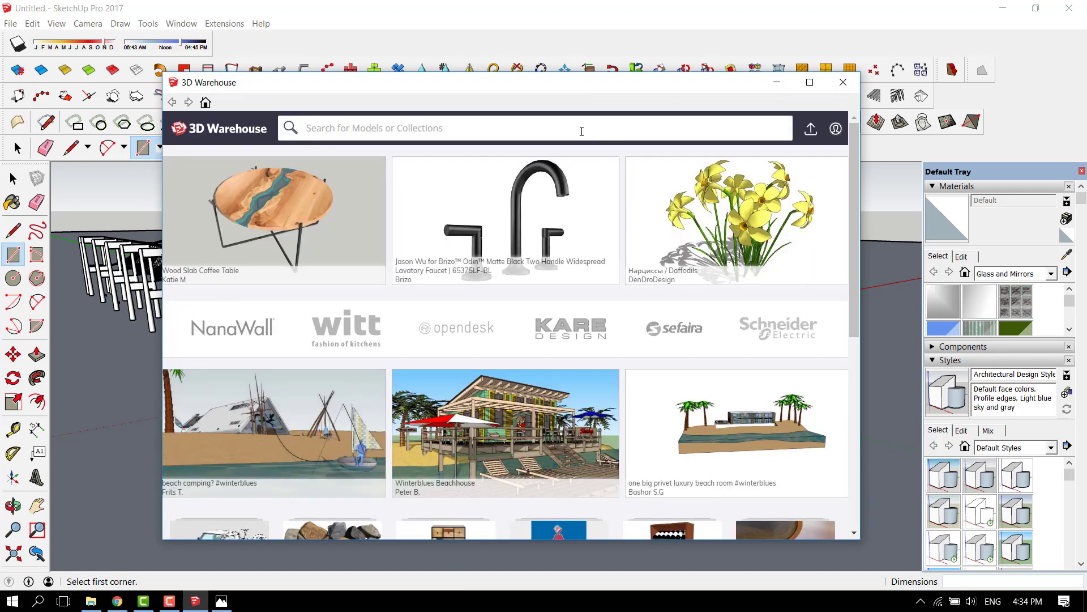
left_click(582, 130)
type("boing")
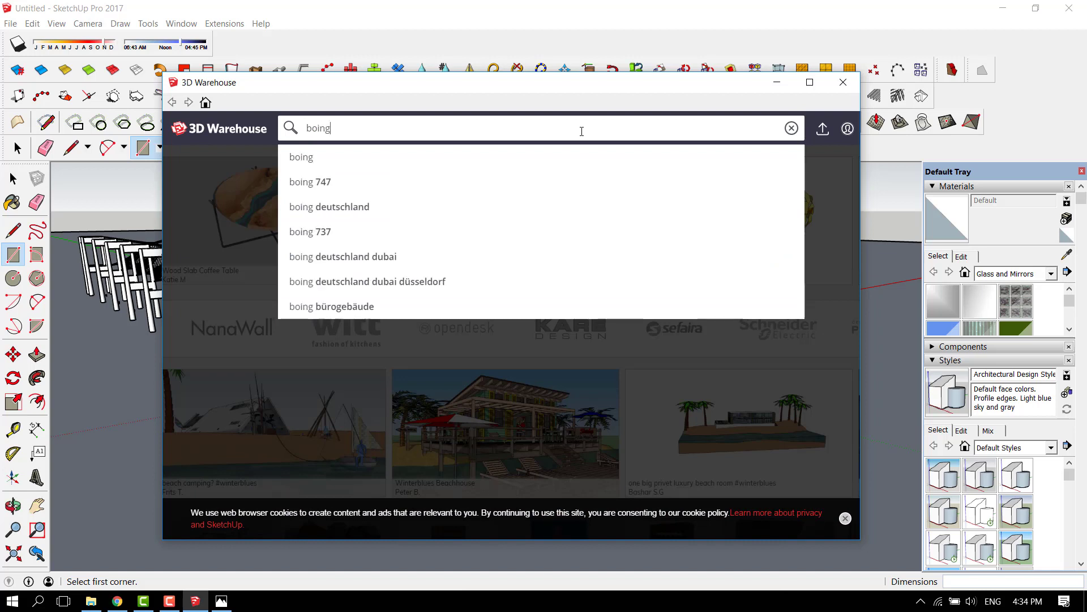
key("Down")
key("Down")
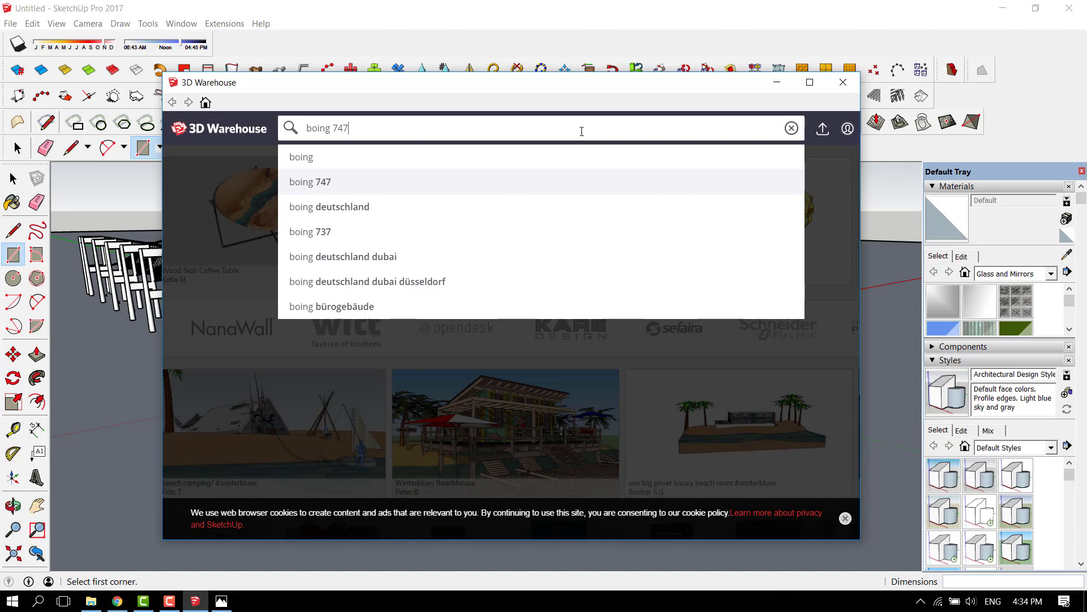
key("Return")
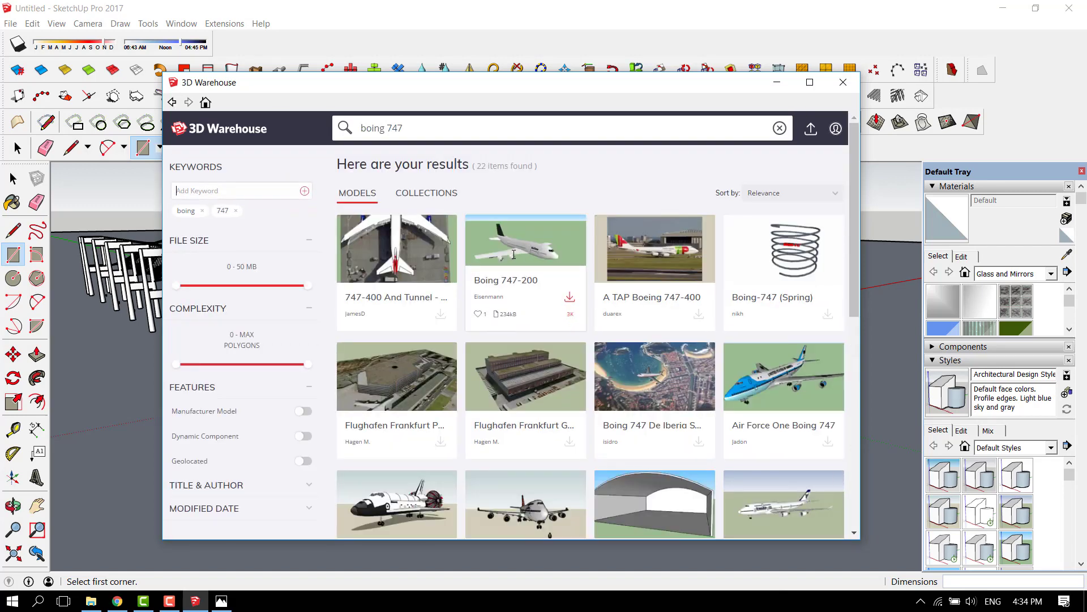
- Load the Landed Space Shuttle Discovery model from the search results and place it on the ground near the corner tower beside the red axis
scroll(513, 254, "down", 1)
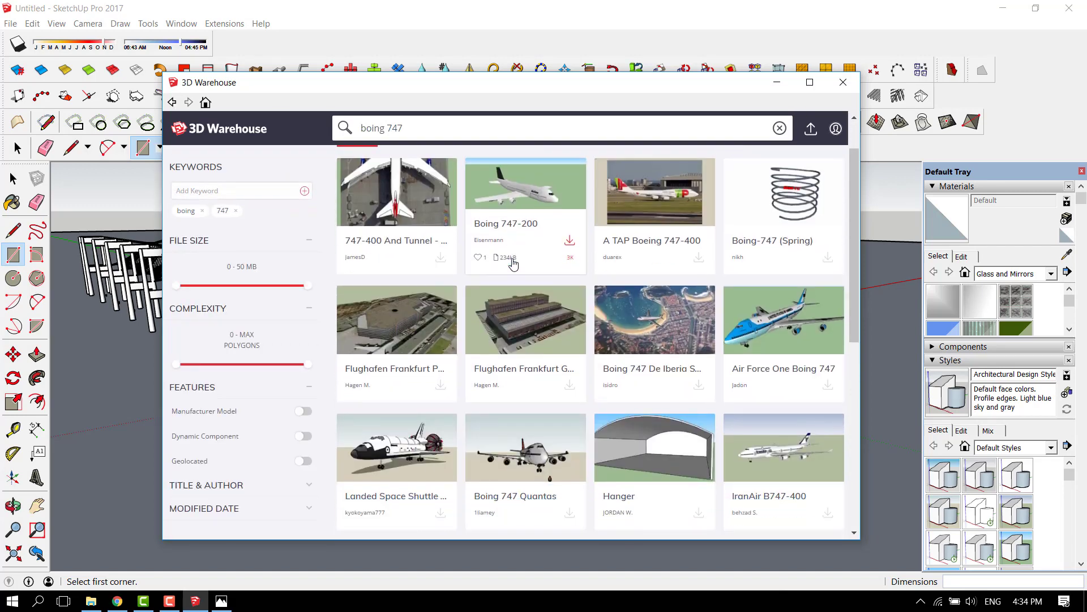
scroll(513, 262, "down", 1)
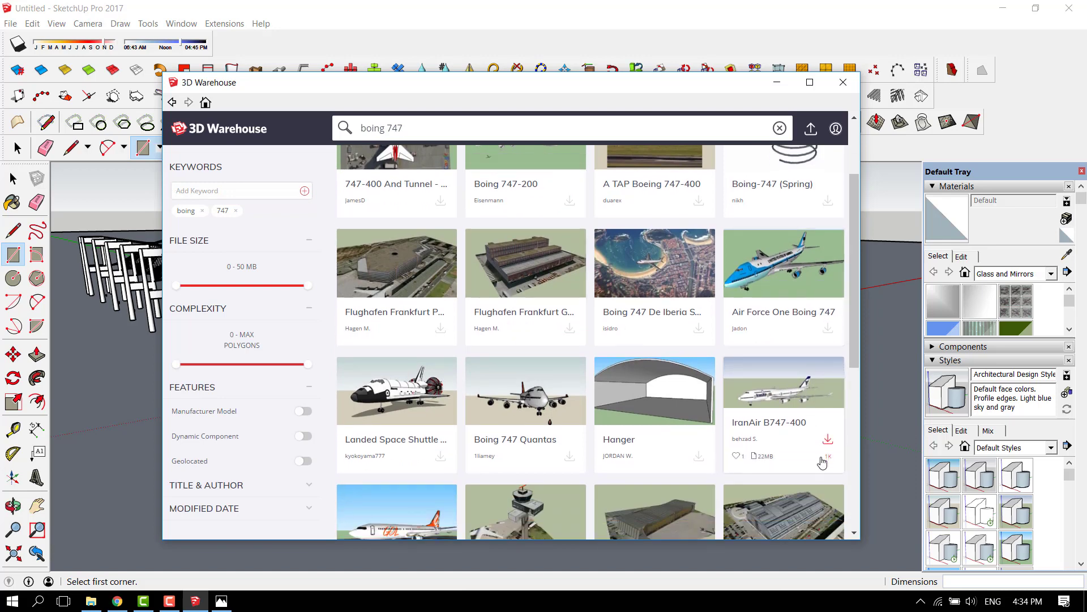
scroll(770, 314, "down", 1)
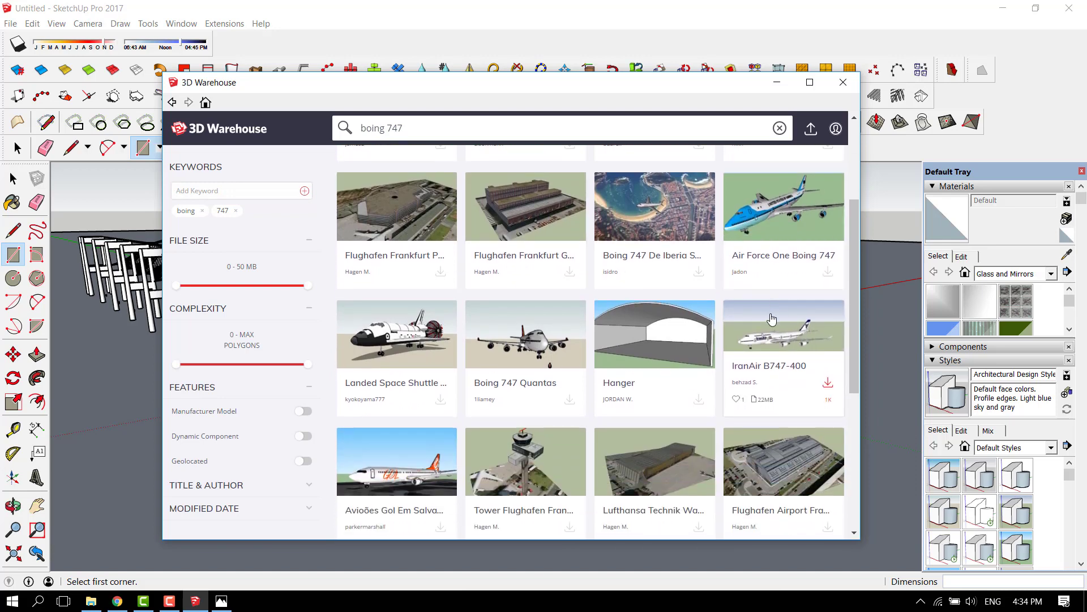
scroll(427, 396, "up", 1)
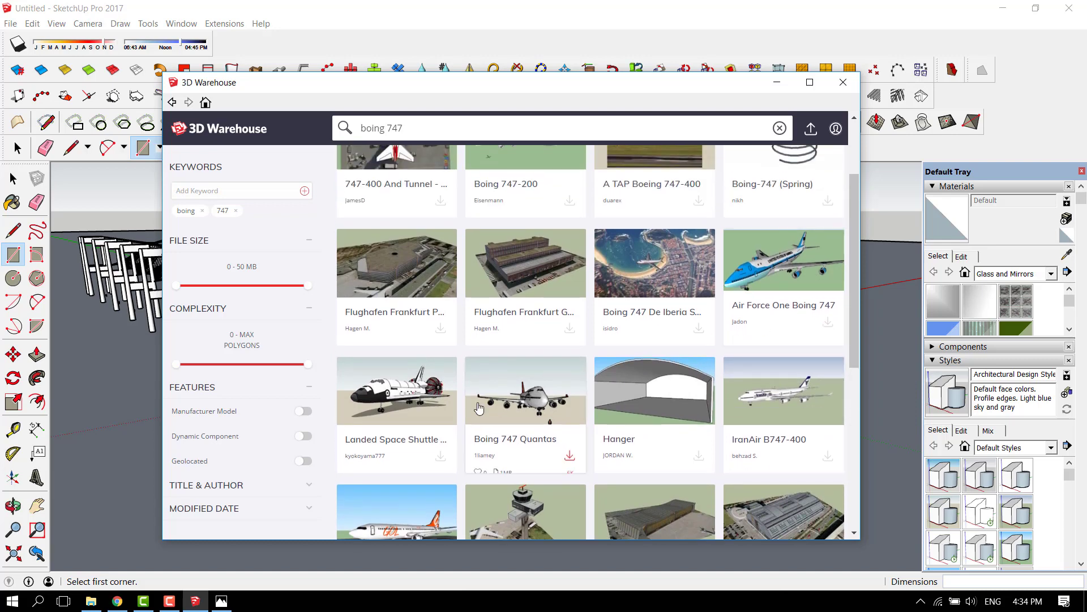
left_click(439, 395)
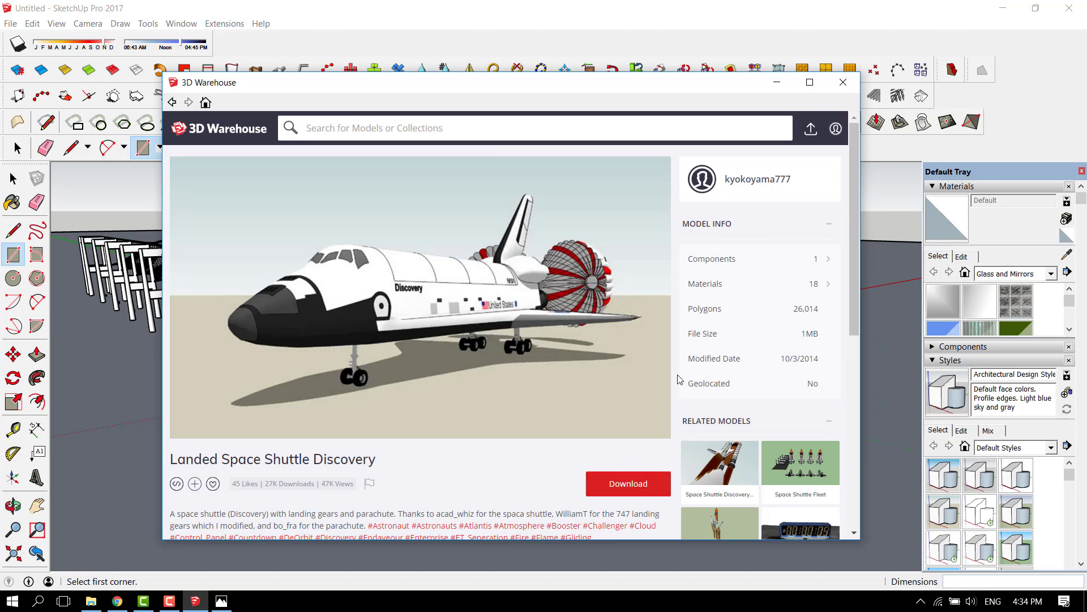
left_click(643, 483)
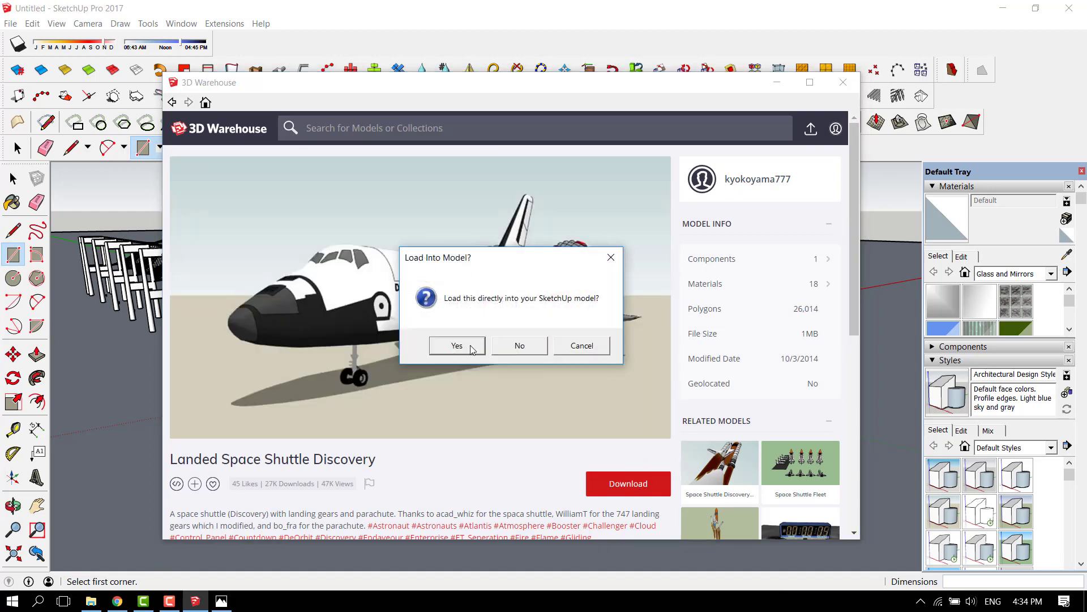
left_click(457, 346)
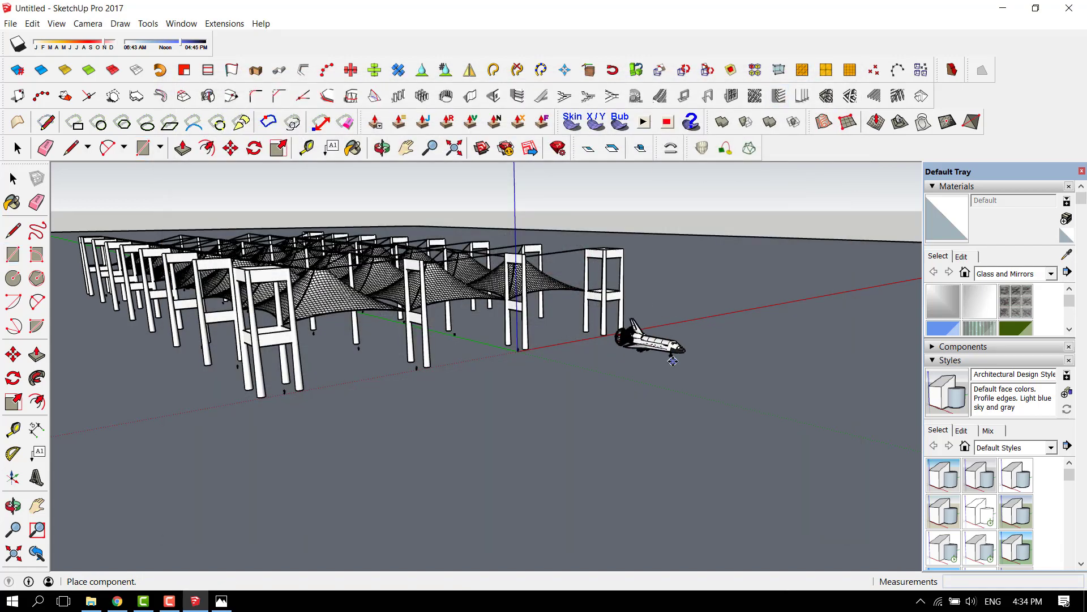
left_click(658, 376)
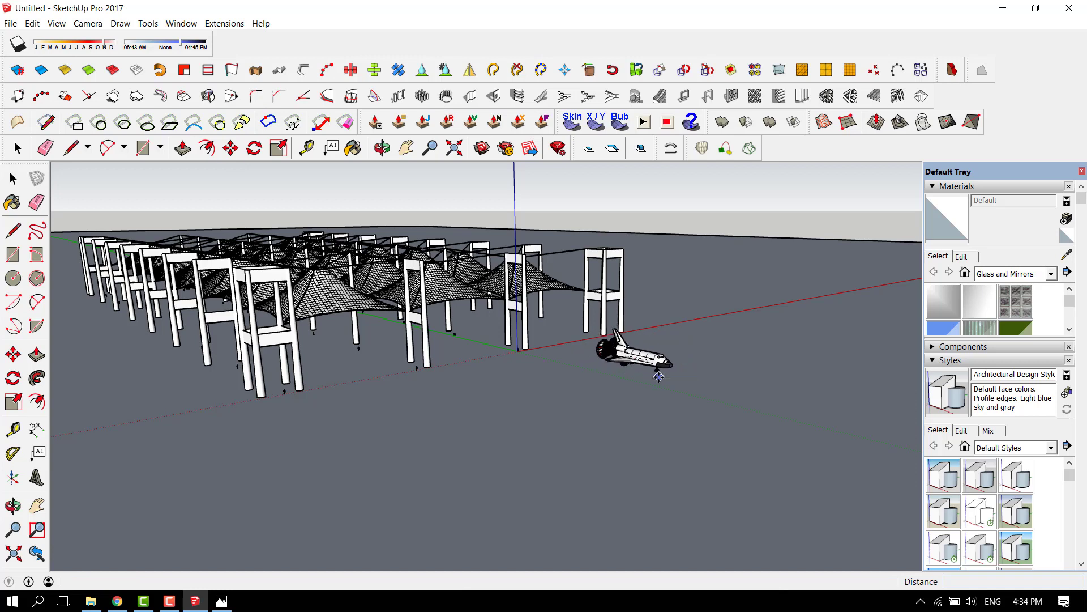
- Rotate the space shuttle 180° on the ground plane
key("r")
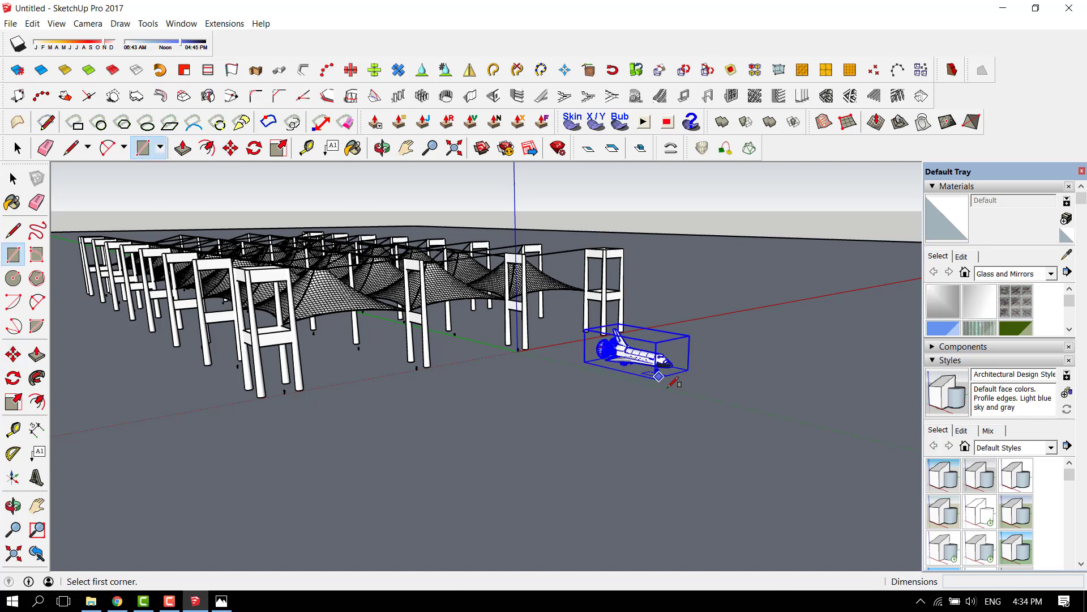
left_click(256, 152)
left_click(658, 376)
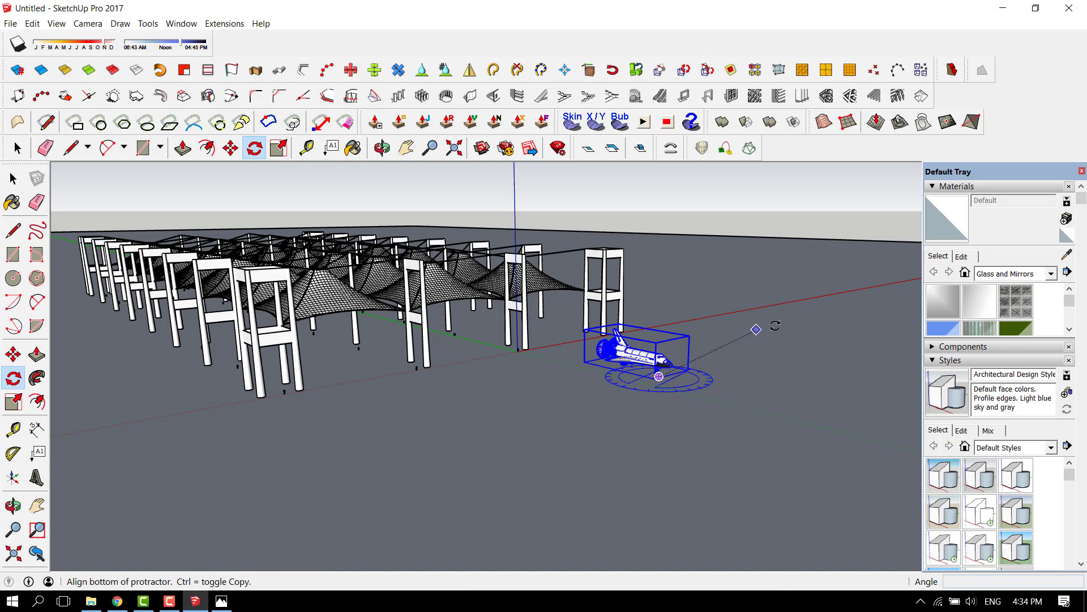
left_click(794, 341)
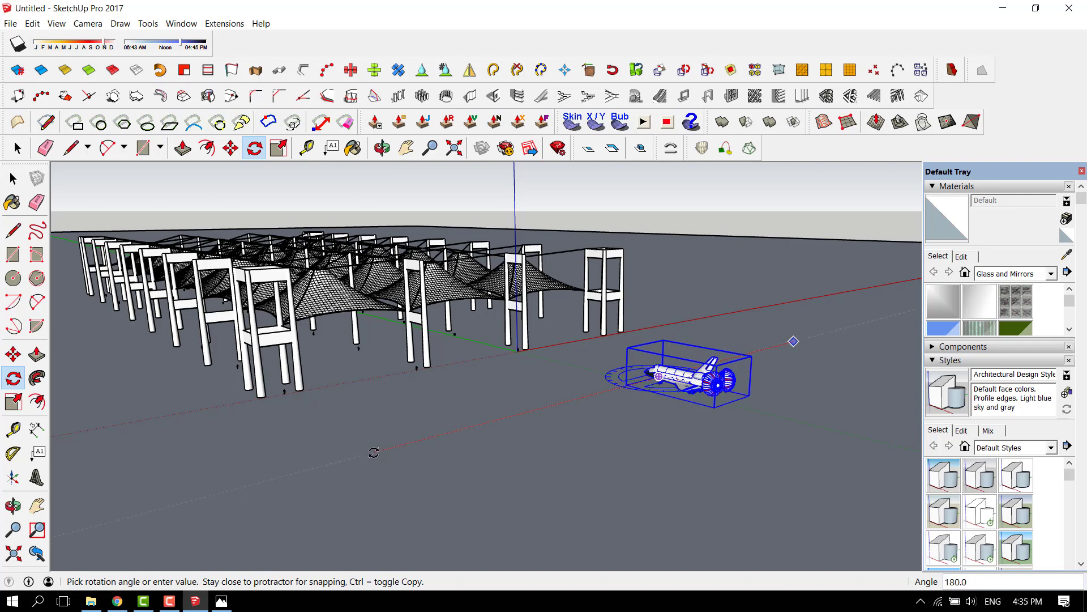
left_click(373, 452)
- Move the space shuttle about 44 m across the ground, closer to the nearby corner tower
key("m")
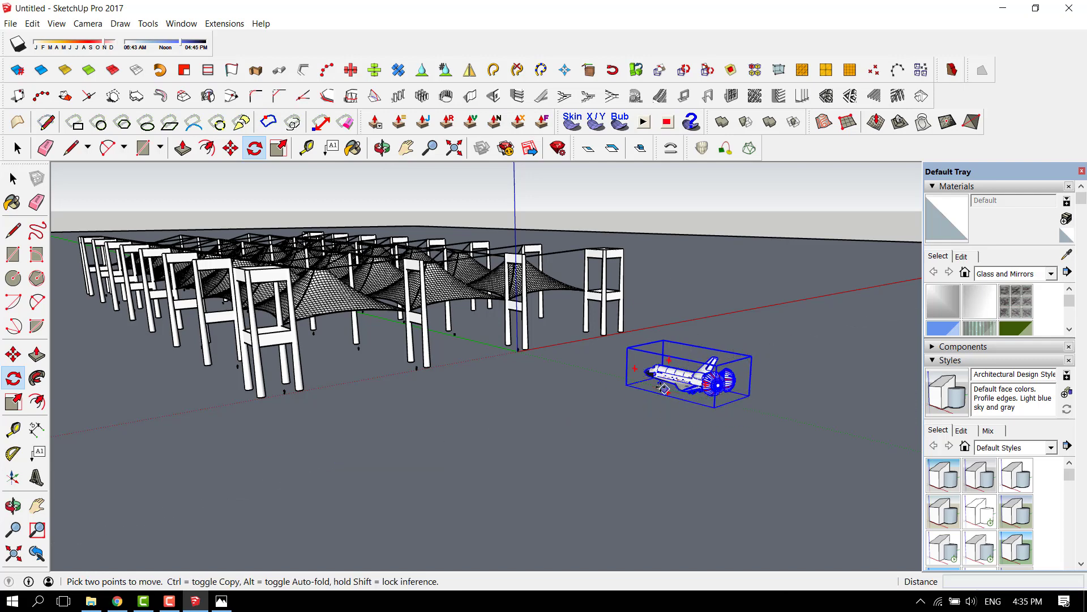
left_click(666, 385)
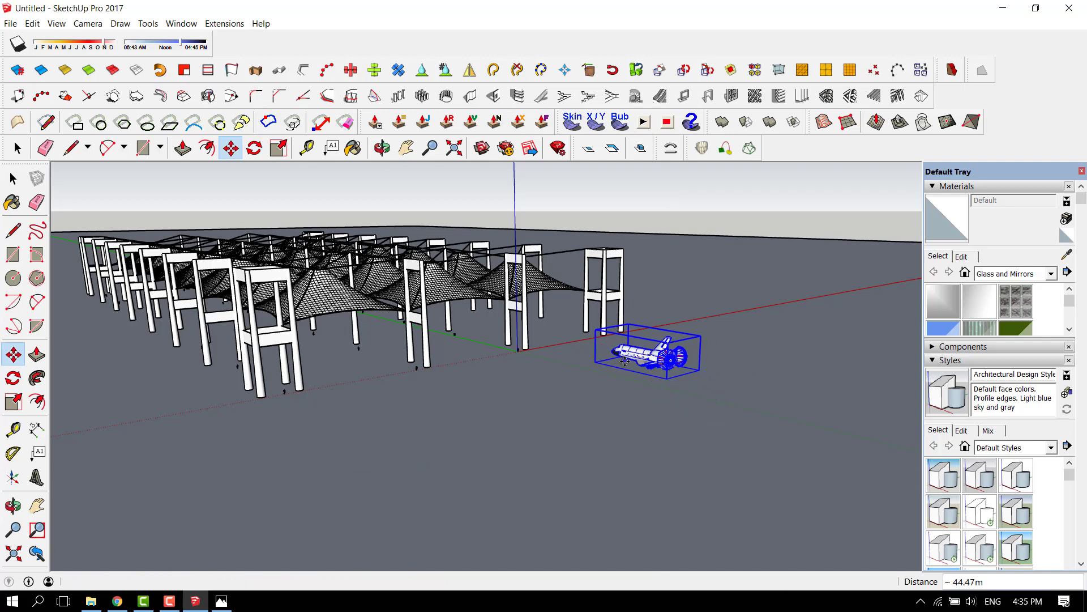
left_click(655, 343)
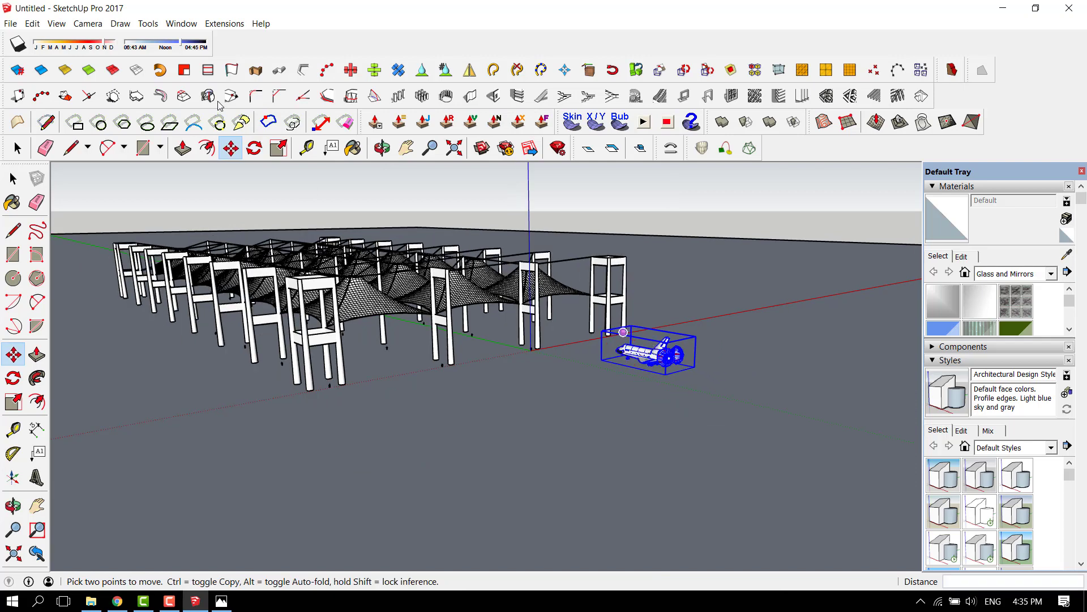
- Search the 3D Warehouse for "boeing"
left_click(181, 23)
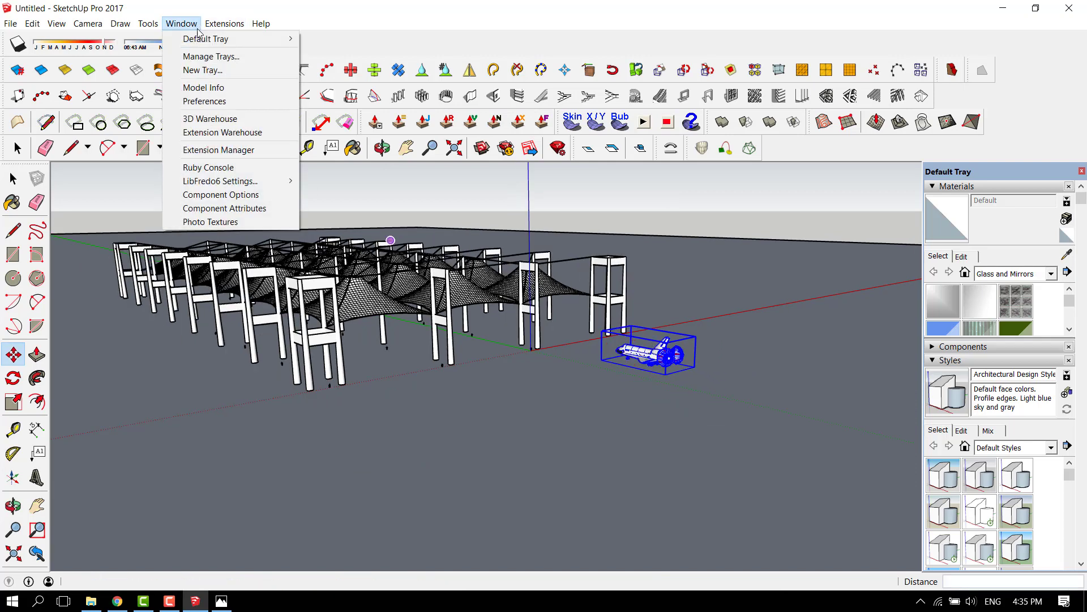
left_click(226, 120)
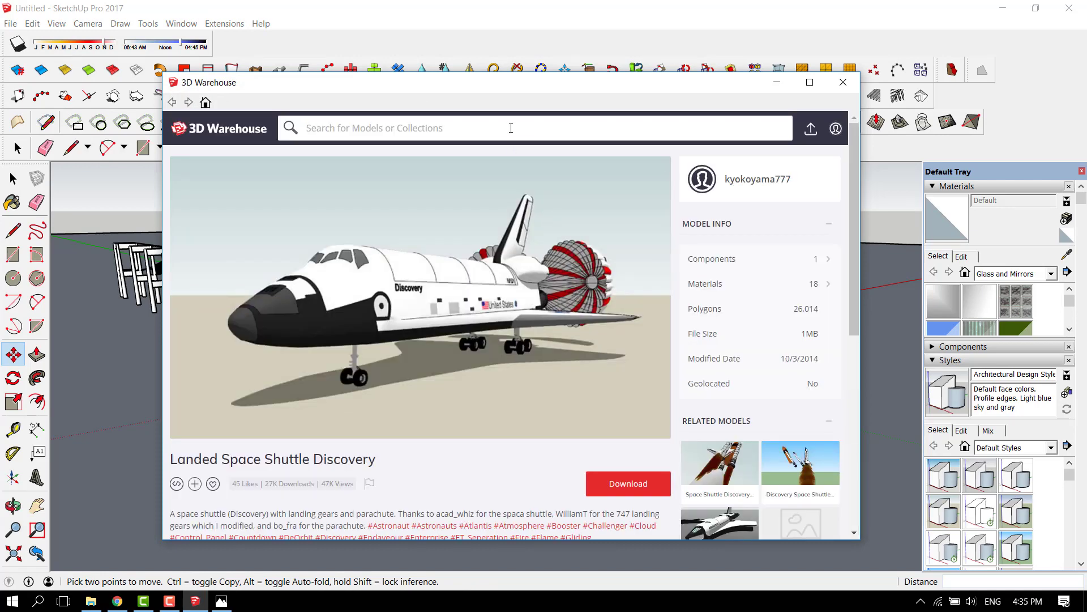
left_click(511, 128)
type("boeing")
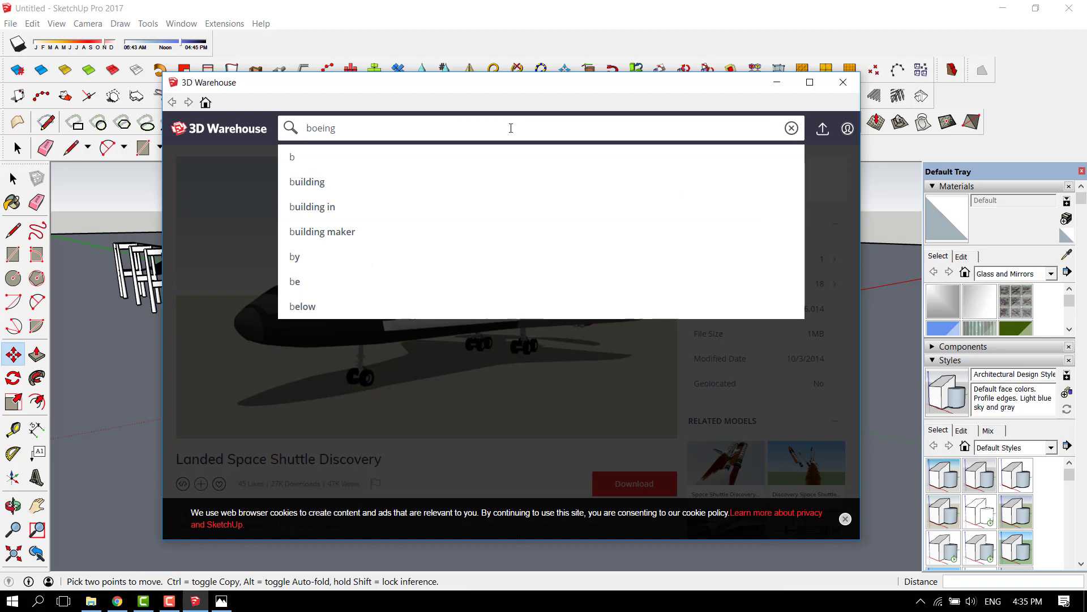
key("Return")
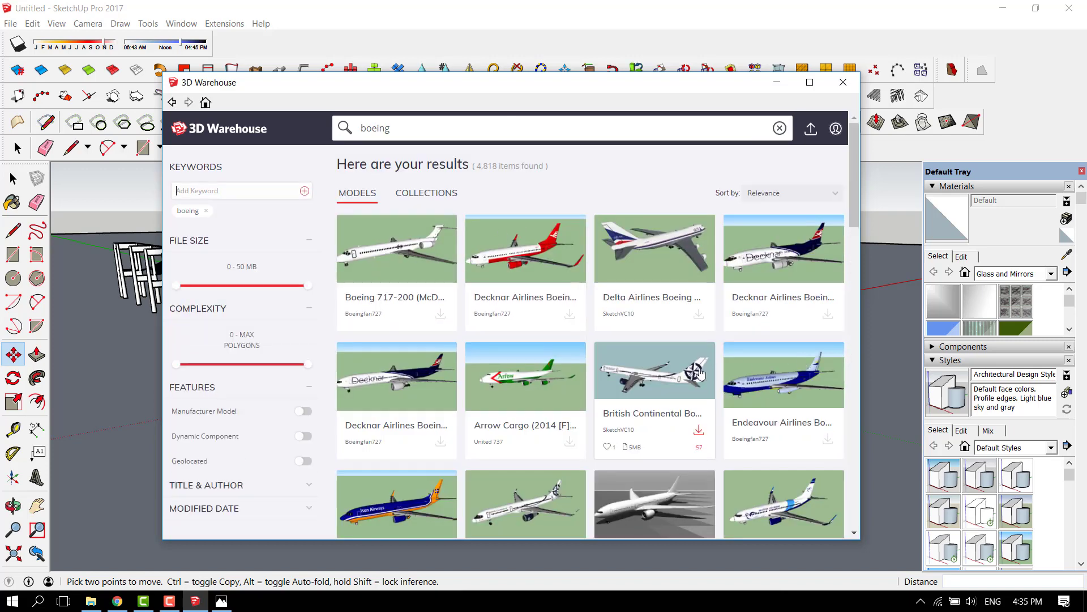
- Load the Decknar Airlines Boeing 737-401 "BlueJay" model from the search results and place it on the ground in front of the canopy
scroll(668, 443, "down", 1)
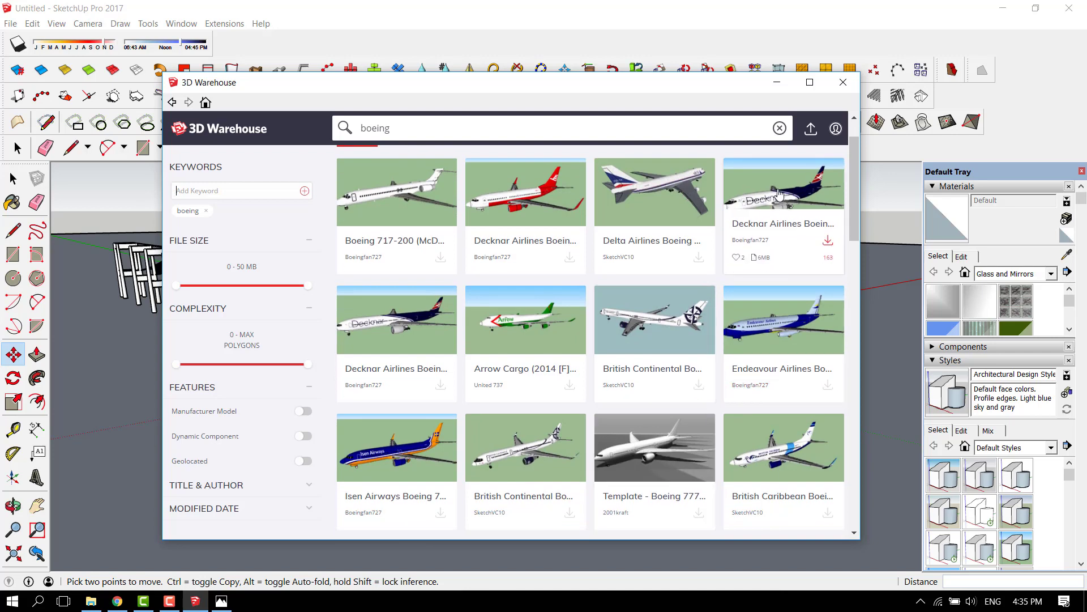
left_click(425, 318)
left_click(652, 476)
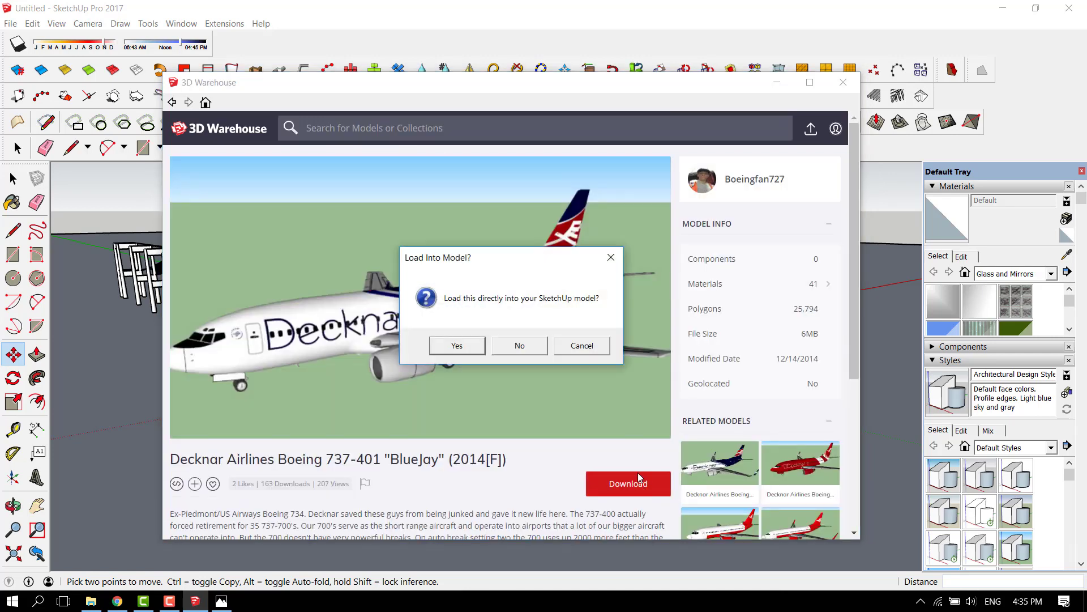
left_click(456, 345)
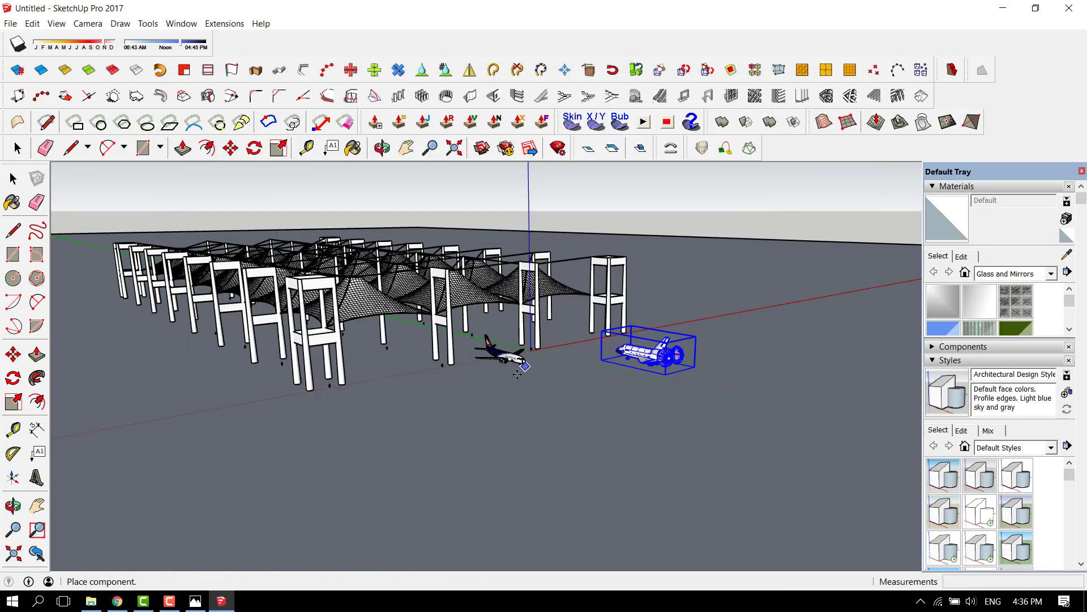
left_click(520, 398)
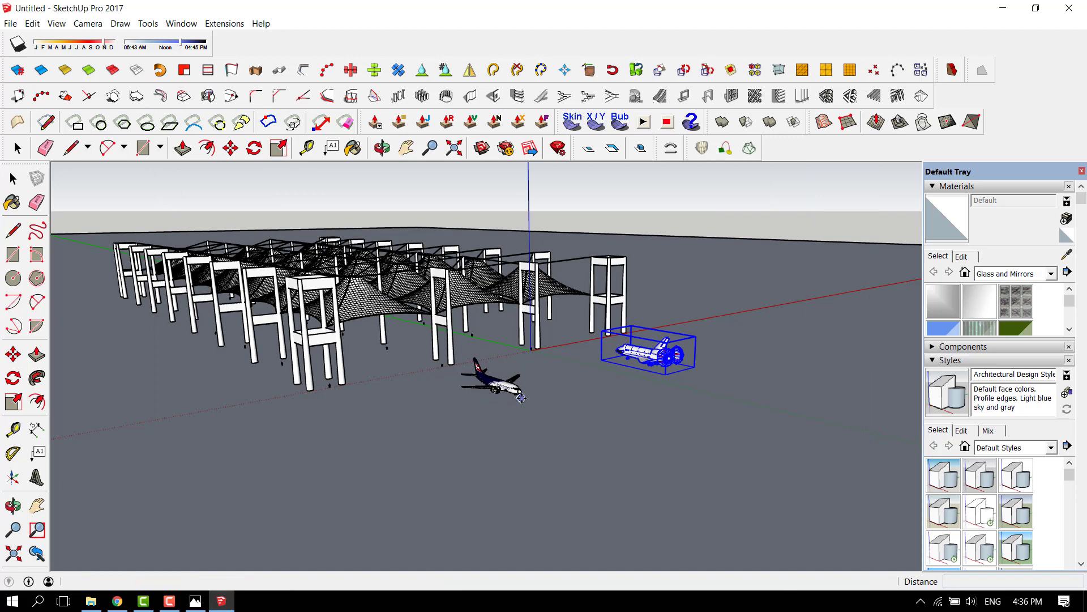
- Enlarge the Boeing uniformly, scaling it by 1.50 first and then slightly more
left_click(254, 147)
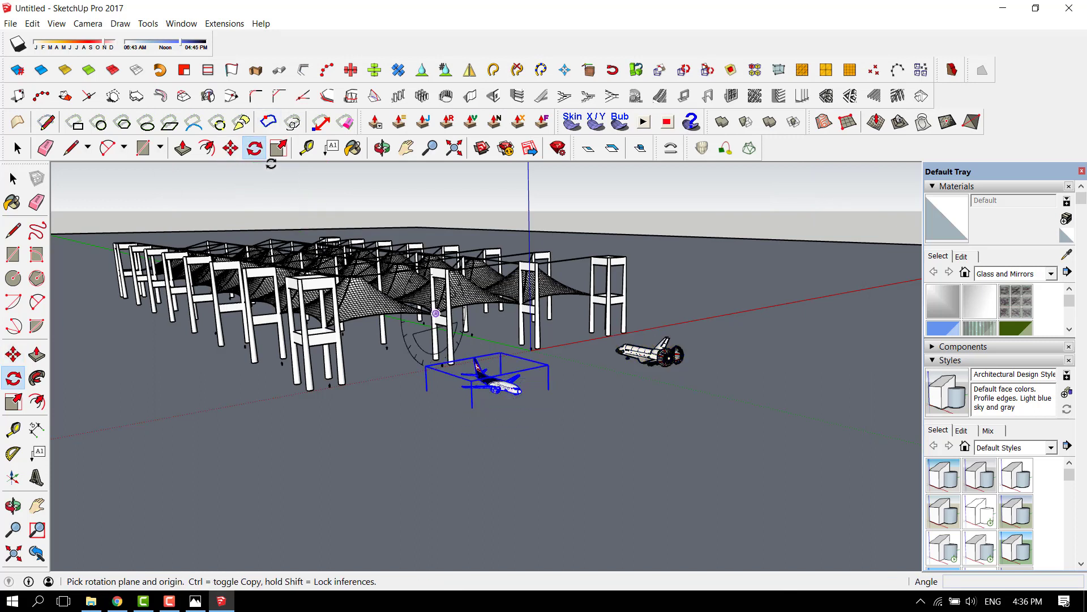
left_click(231, 148)
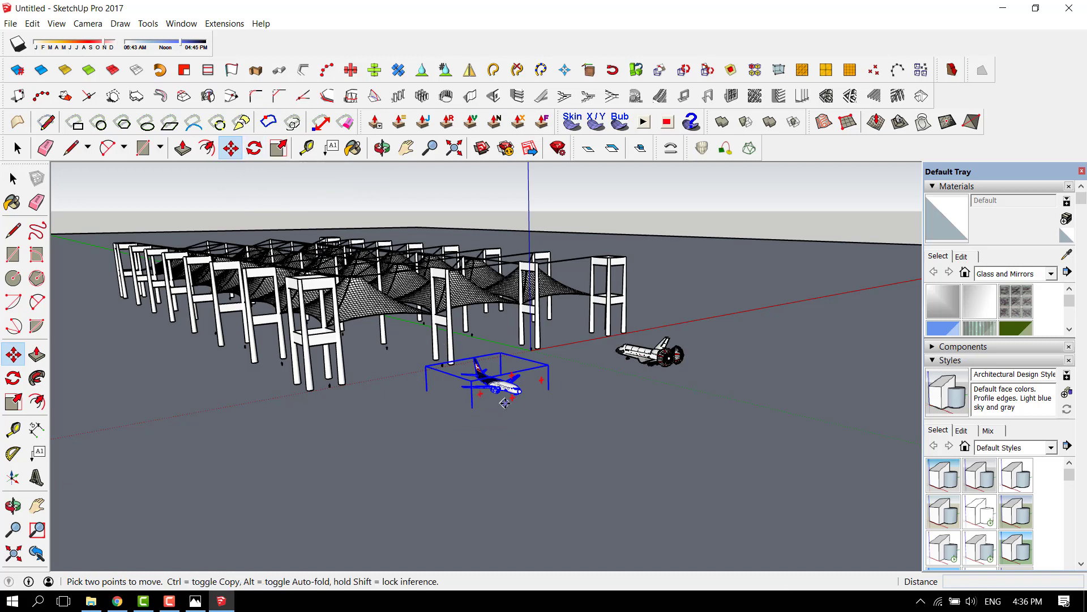
key("s")
left_click_drag(548, 364, 612, 350)
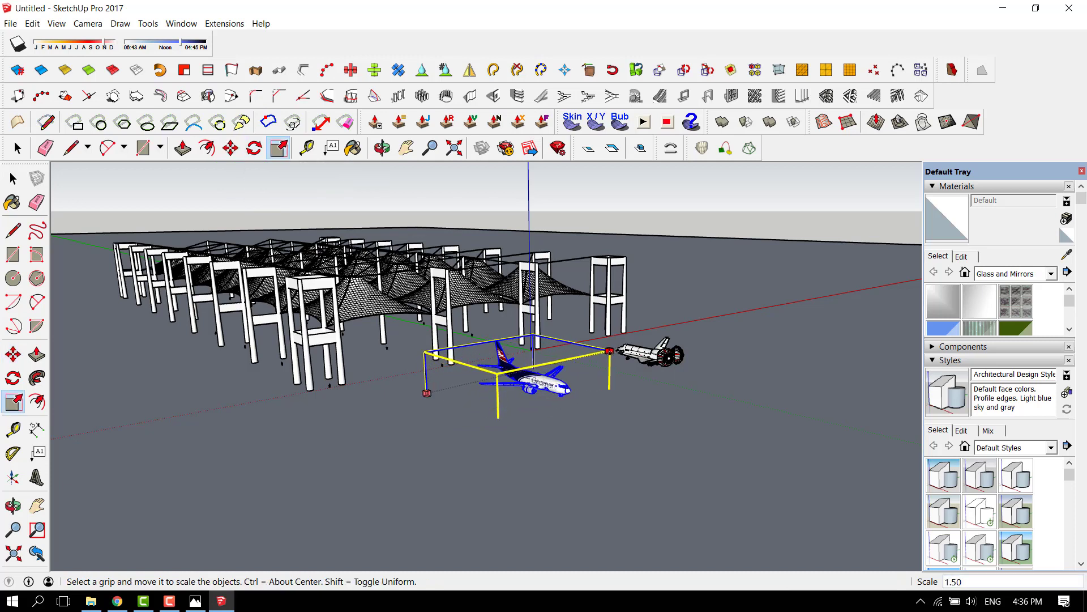
middle_click_drag(611, 350, 515, 374)
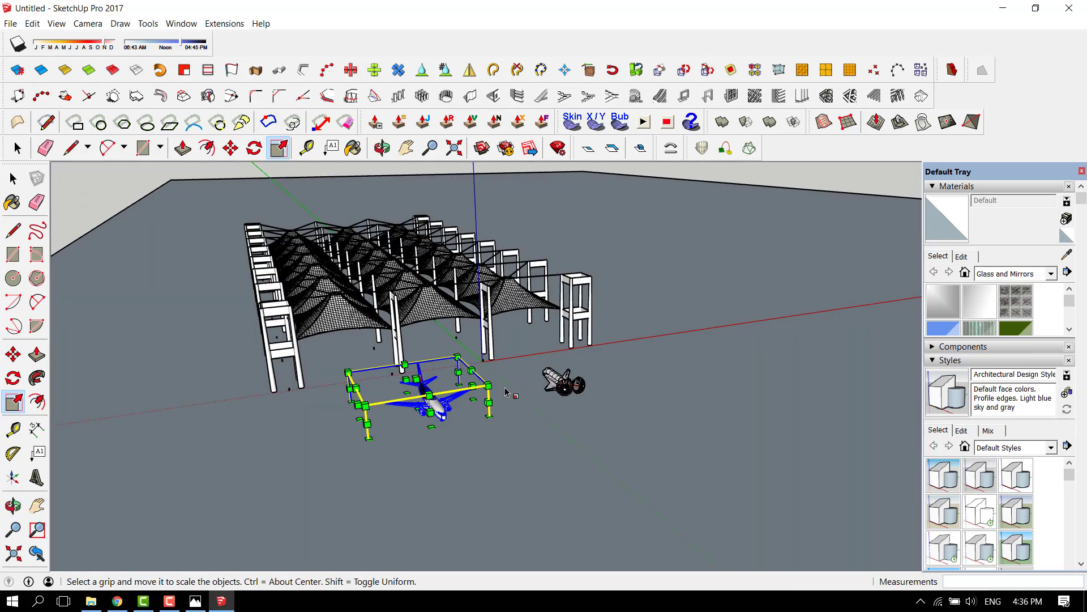
left_click_drag(488, 386, 516, 380)
- Turn the Boeing so its nose faces the canopy and move it 60 m along the green axis towards the terminal
middle_click_drag(540, 374, 673, 383)
left_click(254, 148)
key("m")
left_click(791, 393)
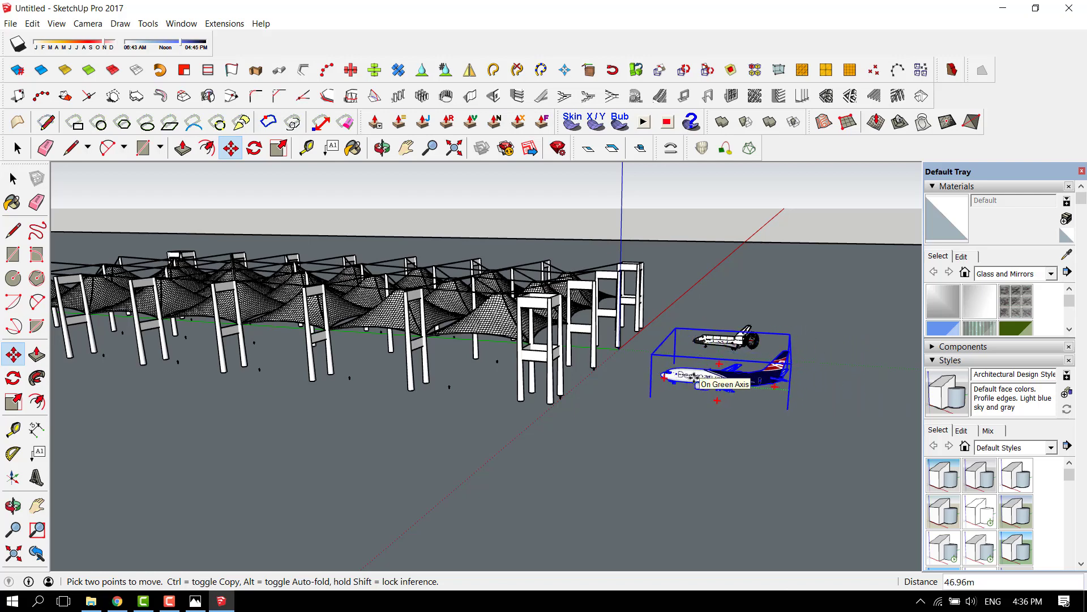
type("60")
key("Return")
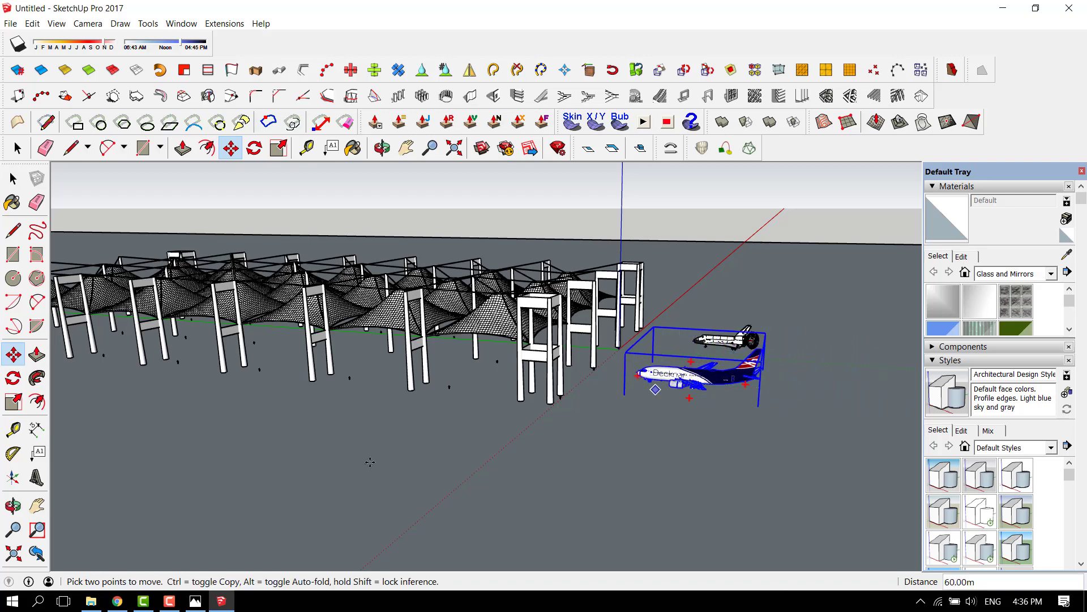
- Compare the aircraft and canopy towers with the Hajj Terminal reference photo in Photos, and clear the selection in the model
middle_click_drag(655, 389, 524, 368)
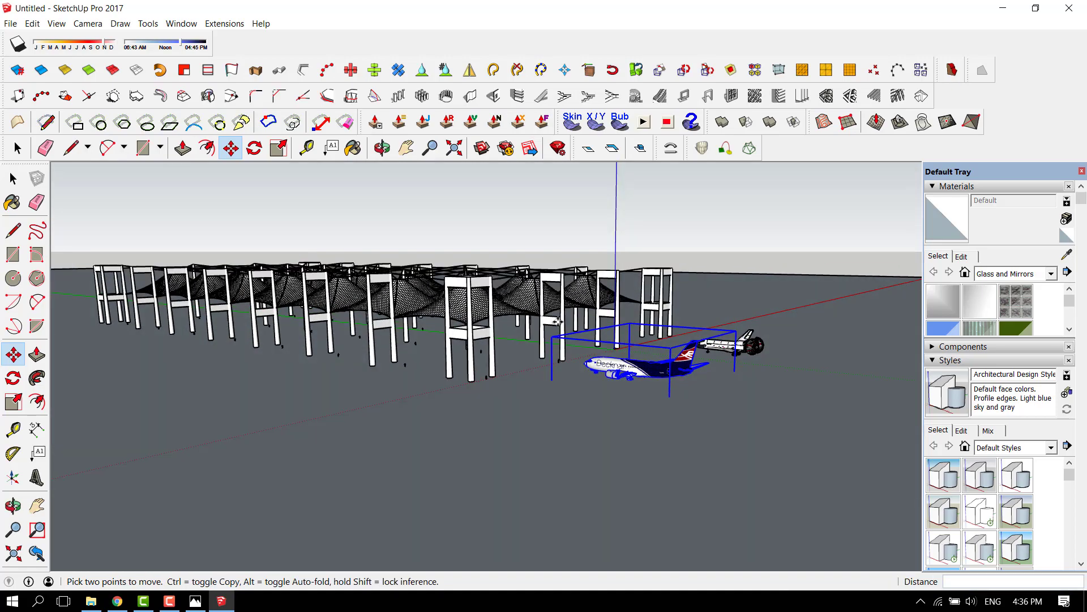
scroll(515, 379, "up", 5)
middle_click_drag(564, 323, 566, 312)
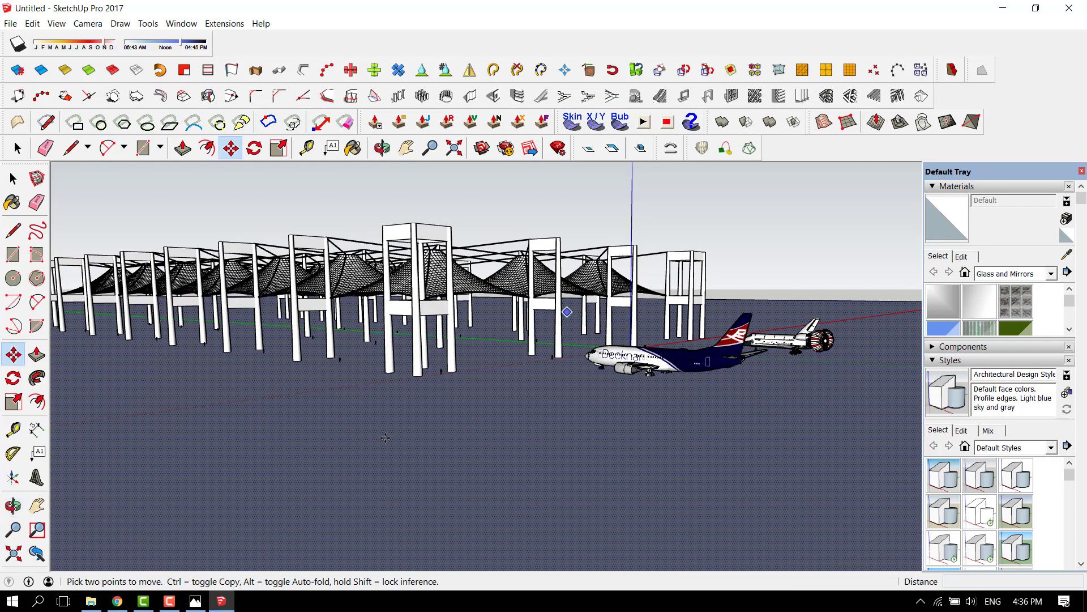
left_click(196, 601)
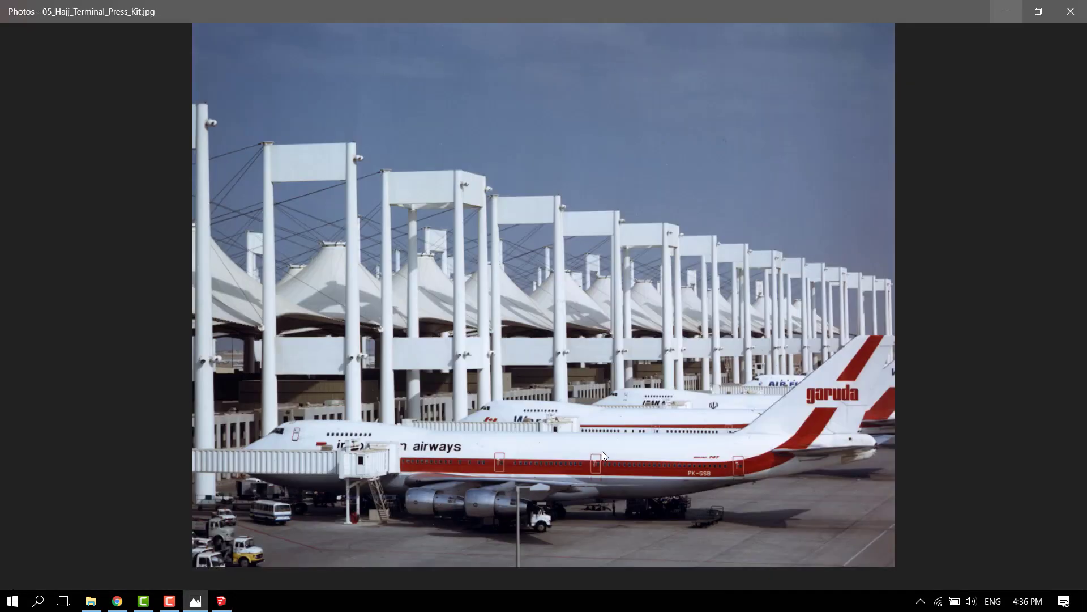
mouse_move(561, 391)
middle_mouse_down()
mouse_move(541, 435)
mouse_move(518, 412)
middle_mouse_up()
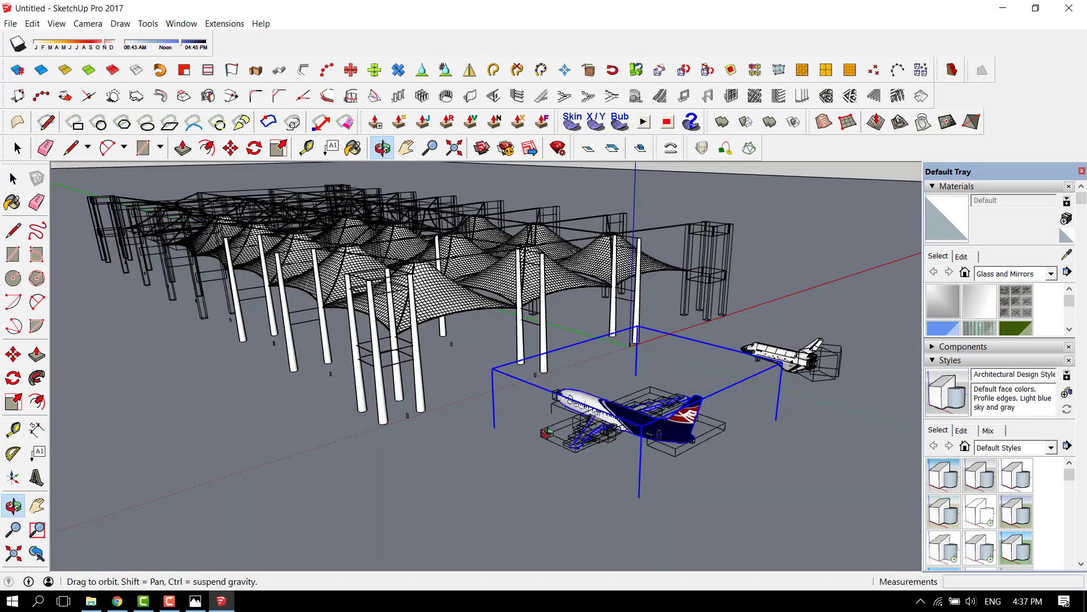
key("ctrl+t")
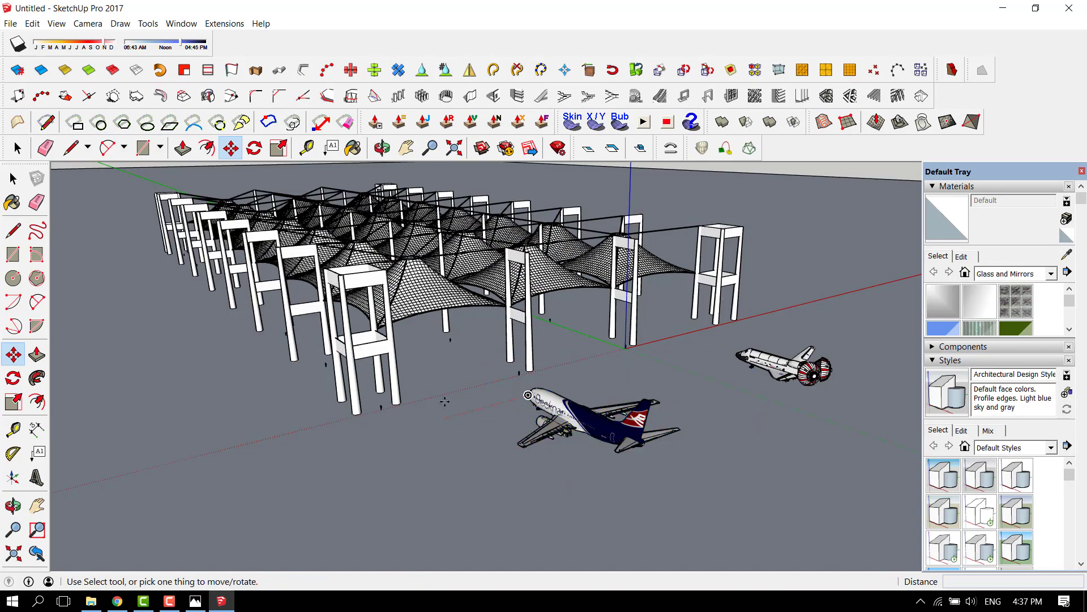
middle_click_drag(446, 399, 454, 397)
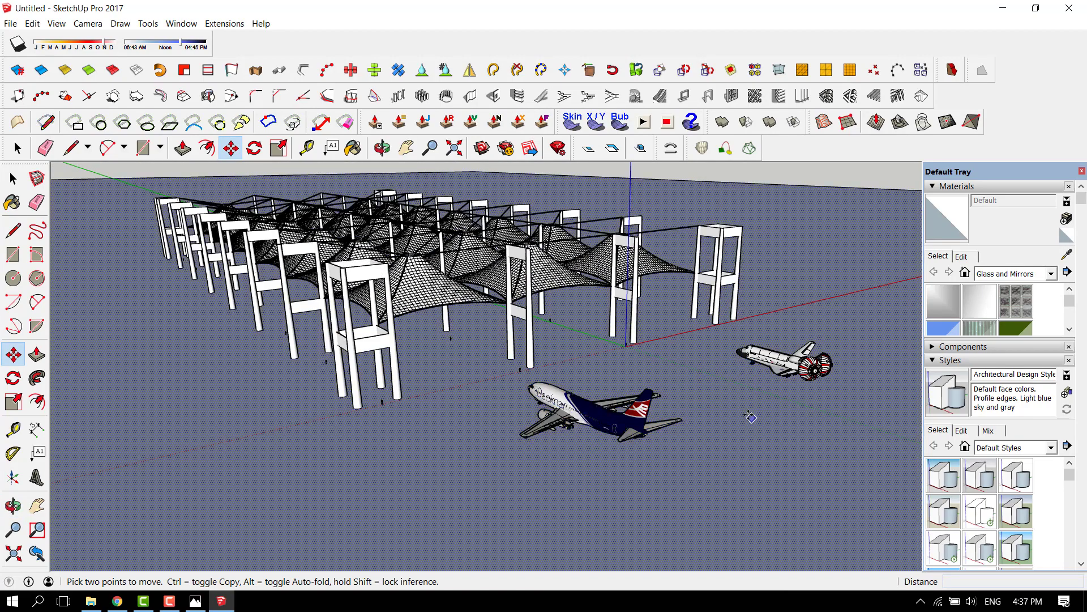